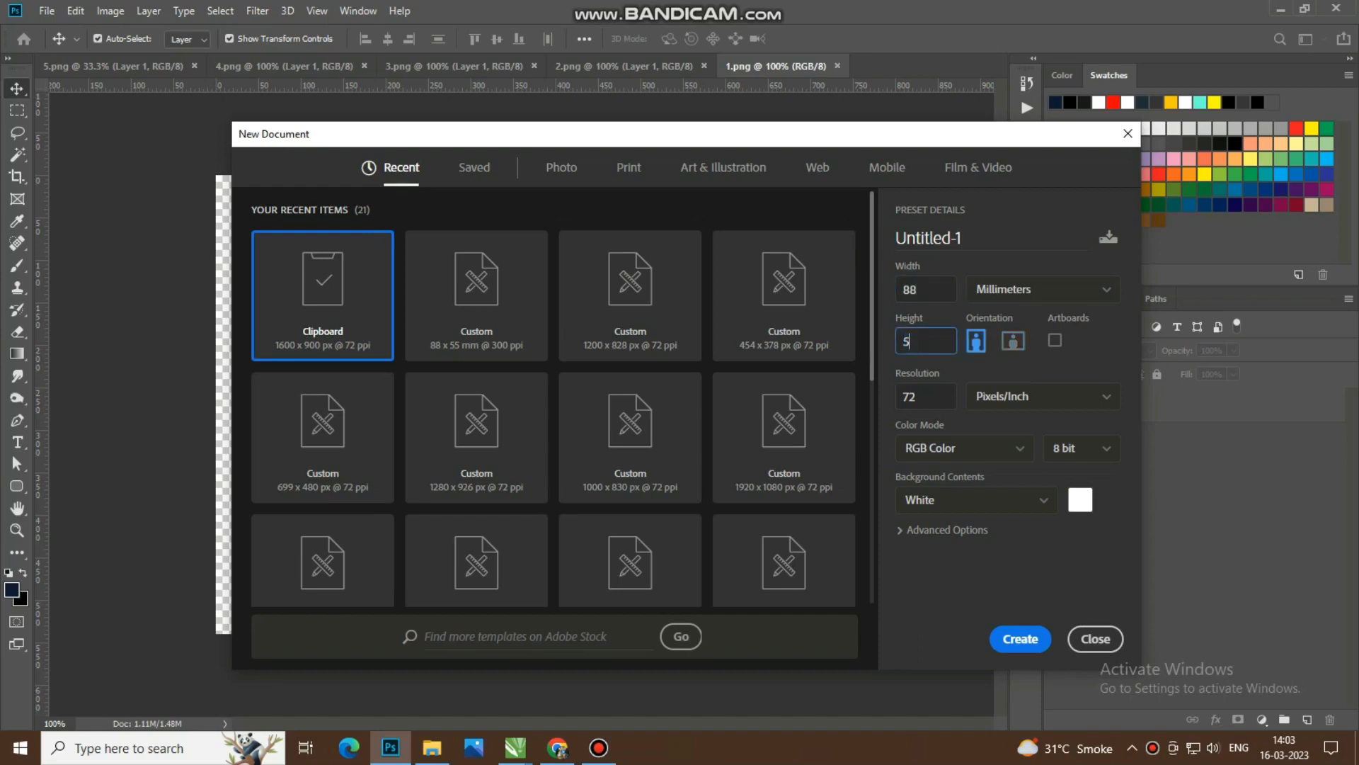
Step: Create a new 88 × 55 mm landscape document at 300 pixels/inch with a white background
{"action": "type", "text": "5"}
{"action": "key", "text": "Tab"}
{"action": "type", "text": "3"}
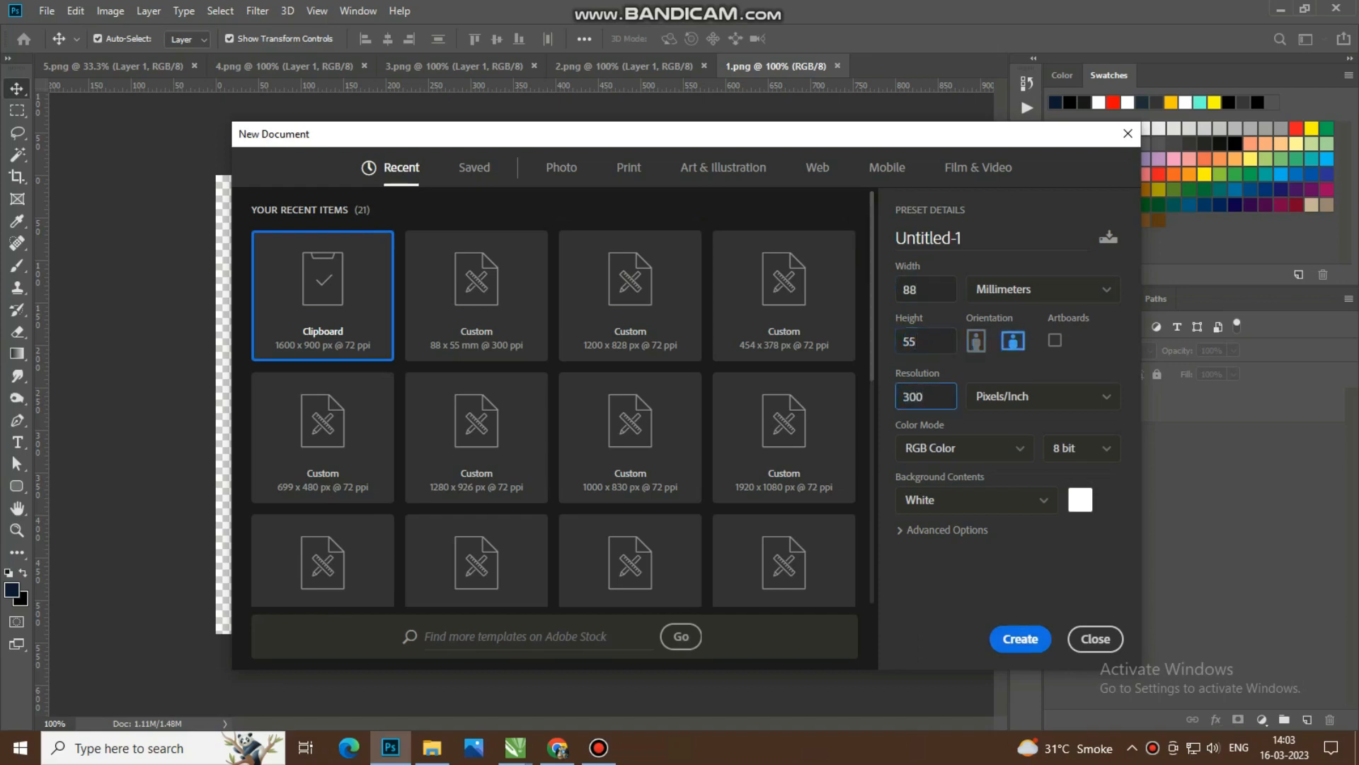
{"action": "key", "text": "Return"}
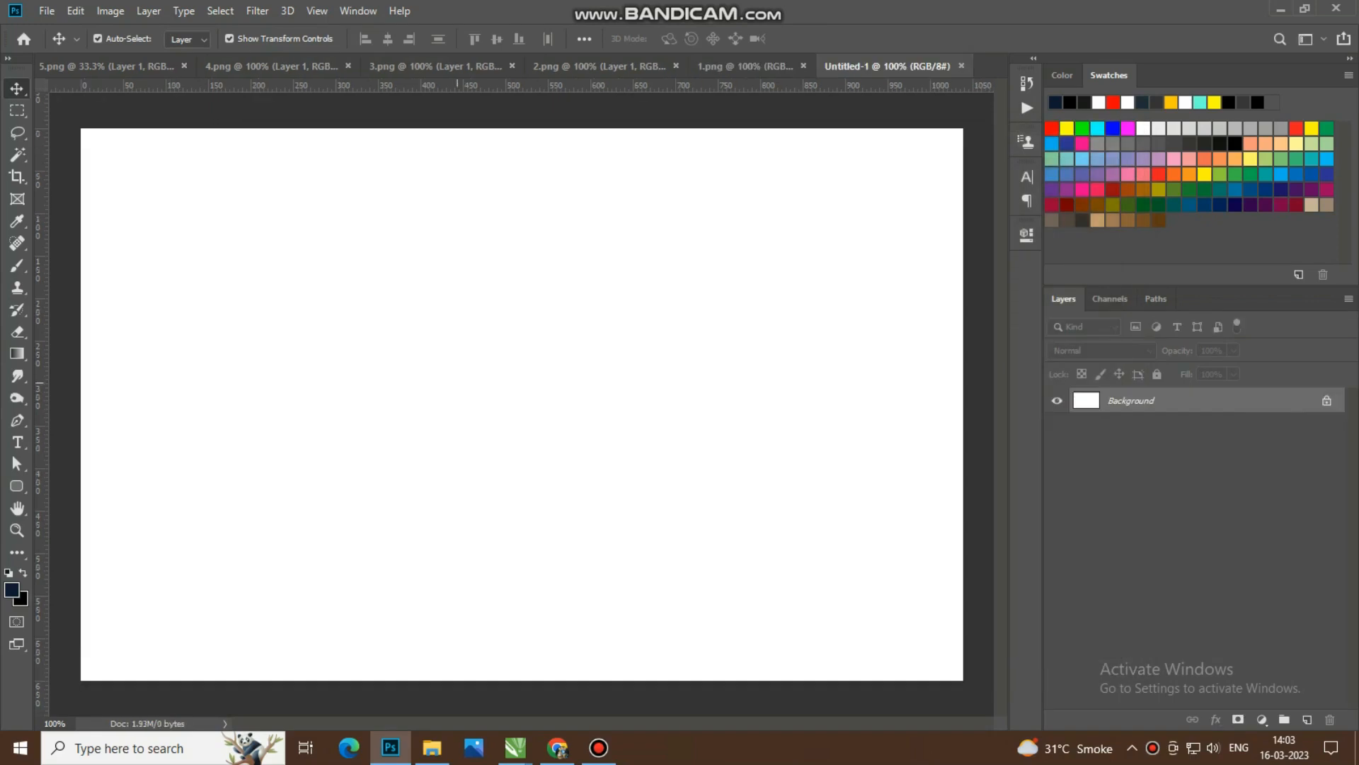
Step: Start a gradient from the Red, Green preset and set its start colour to pale green #e1fcd2
{"action": "scroll", "coordinate": [457, 383], "scroll_direction": "down", "scroll_amount": 2}
{"action": "scroll", "coordinate": [452, 389], "scroll_direction": "up", "scroll_amount": 1}
{"action": "scroll", "coordinate": [446, 394], "scroll_direction": "down", "scroll_amount": 1}
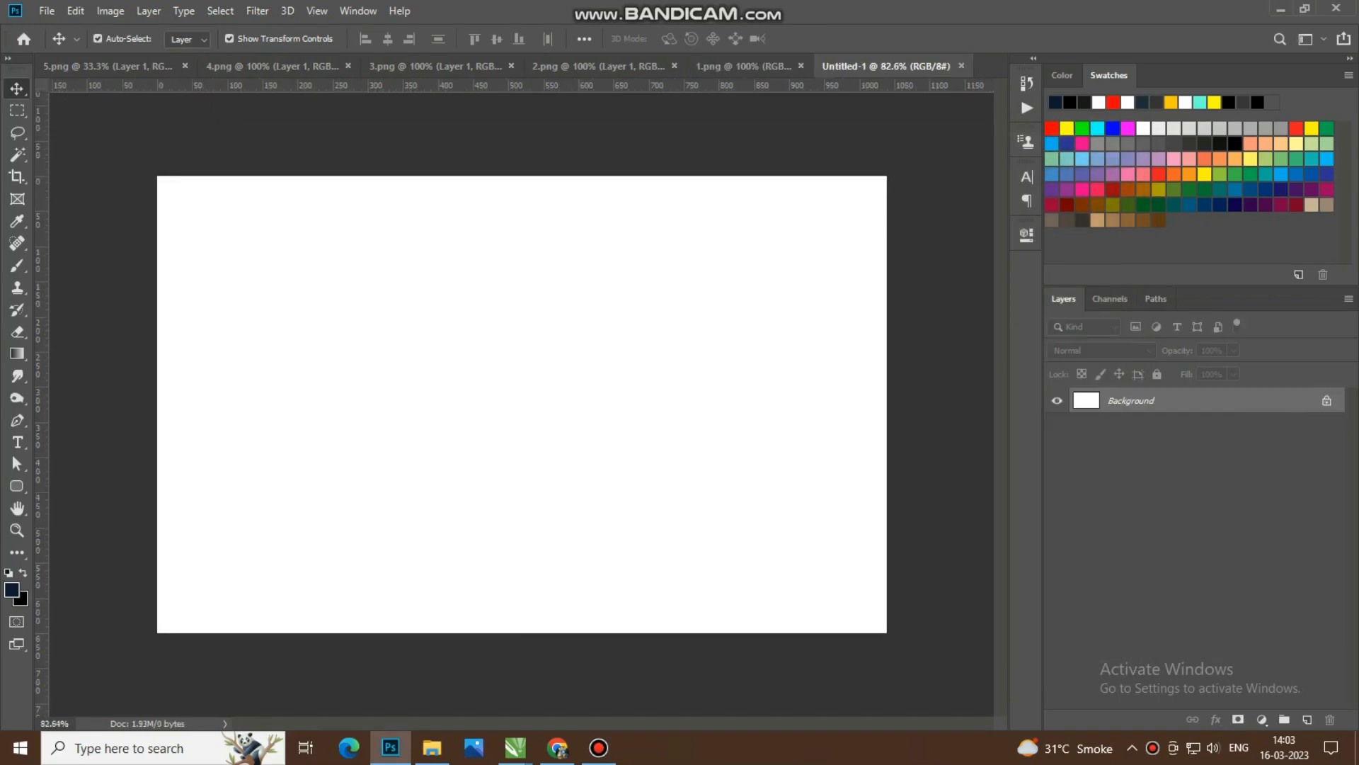
{"action": "key", "text": "g"}
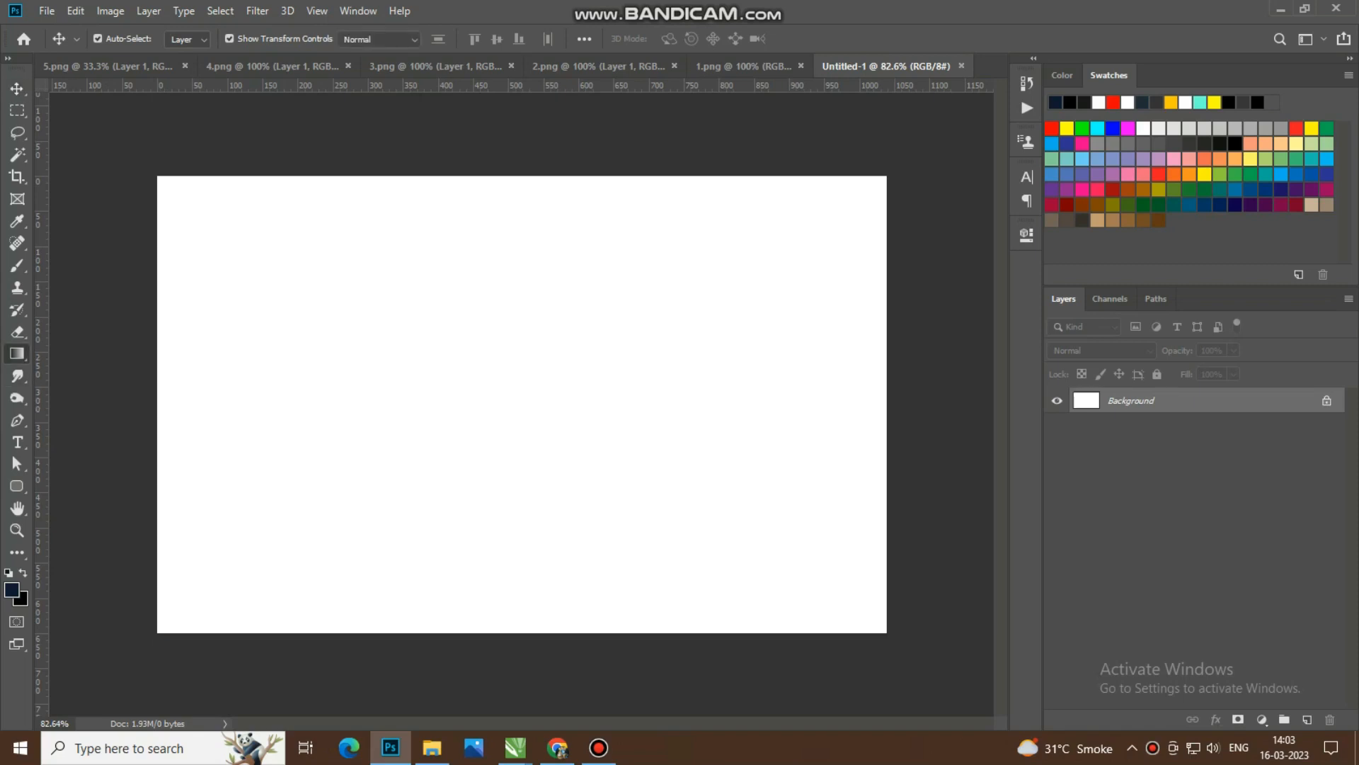
{"action": "left_click", "coordinate": [125, 39]}
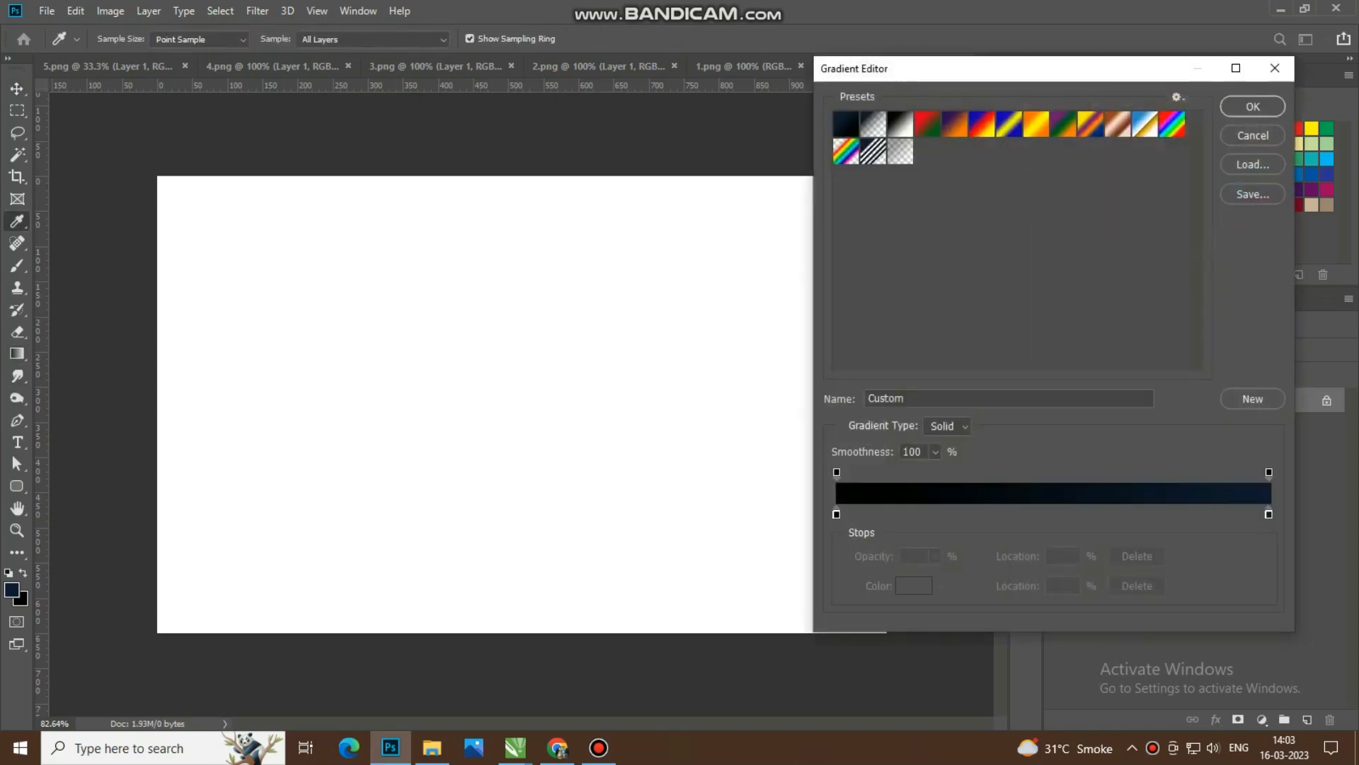
{"action": "left_click", "coordinate": [928, 124]}
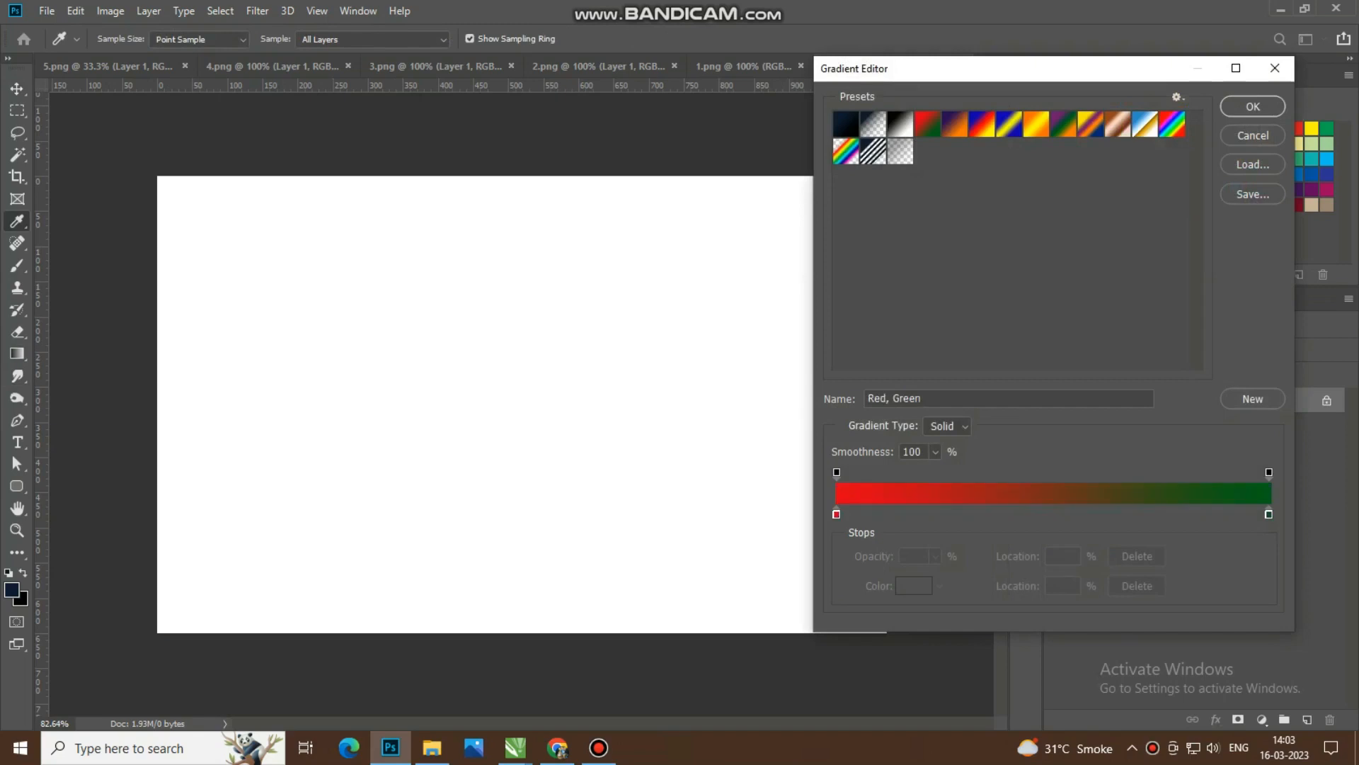
{"action": "double_click", "coordinate": [836, 515]}
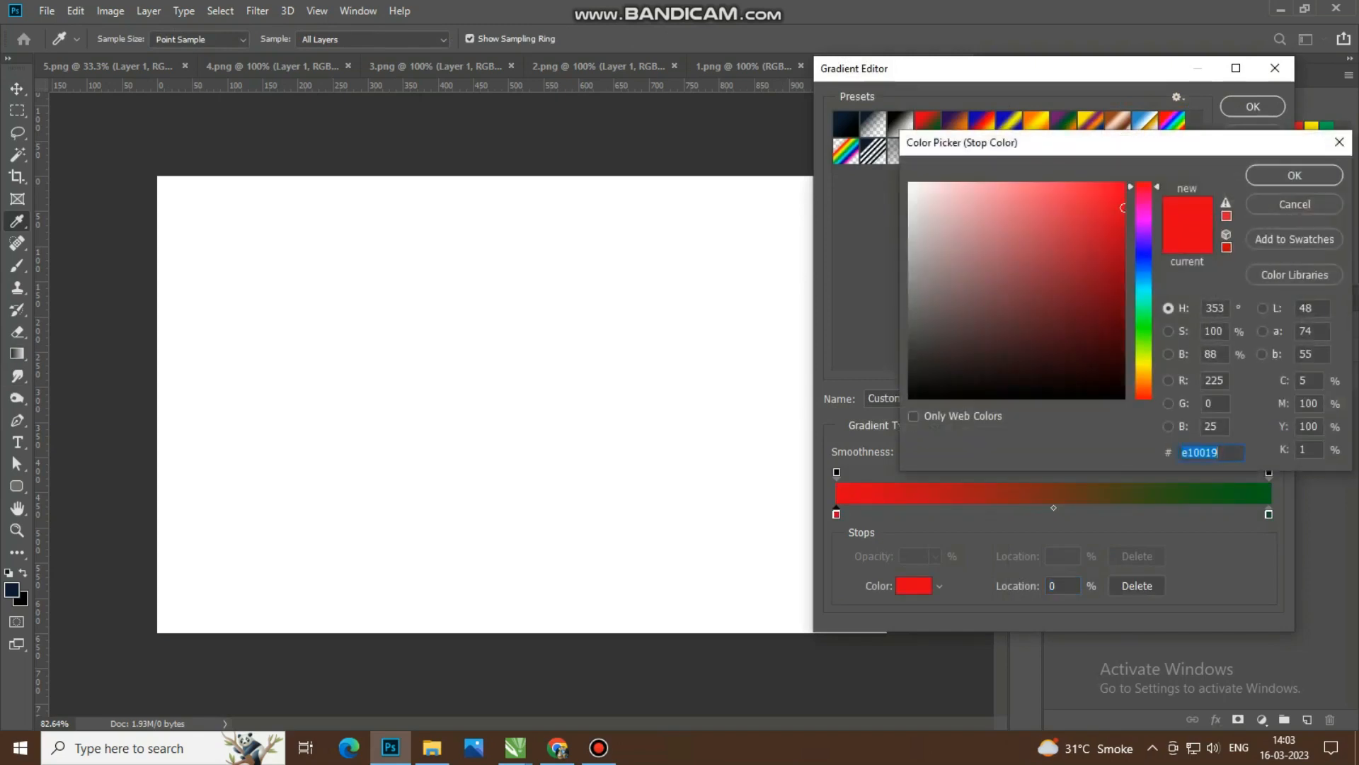
{"action": "type", "text": "00d9e1"}
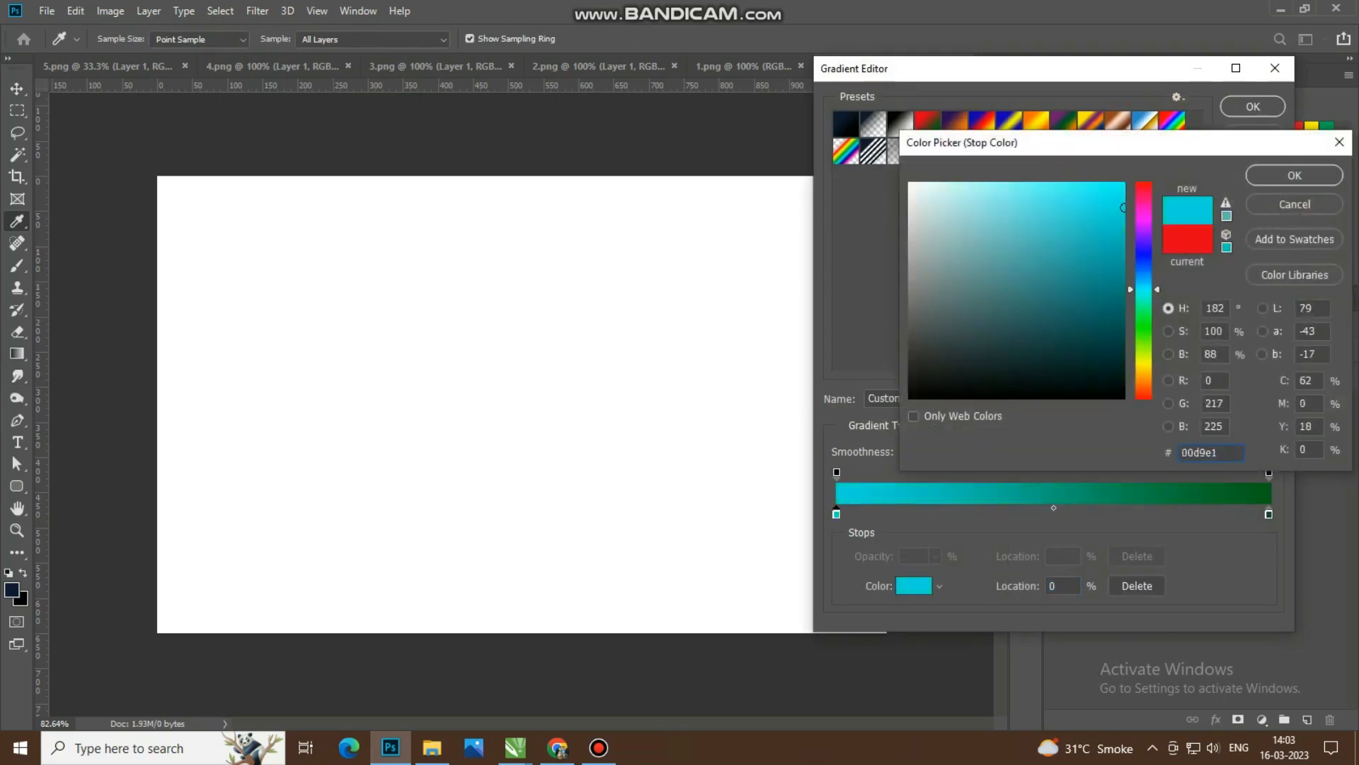
{"action": "left_click", "coordinate": [1144, 339]}
{"action": "left_click_drag", "start_coordinate": [1008, 236], "coordinate": [945, 184]}
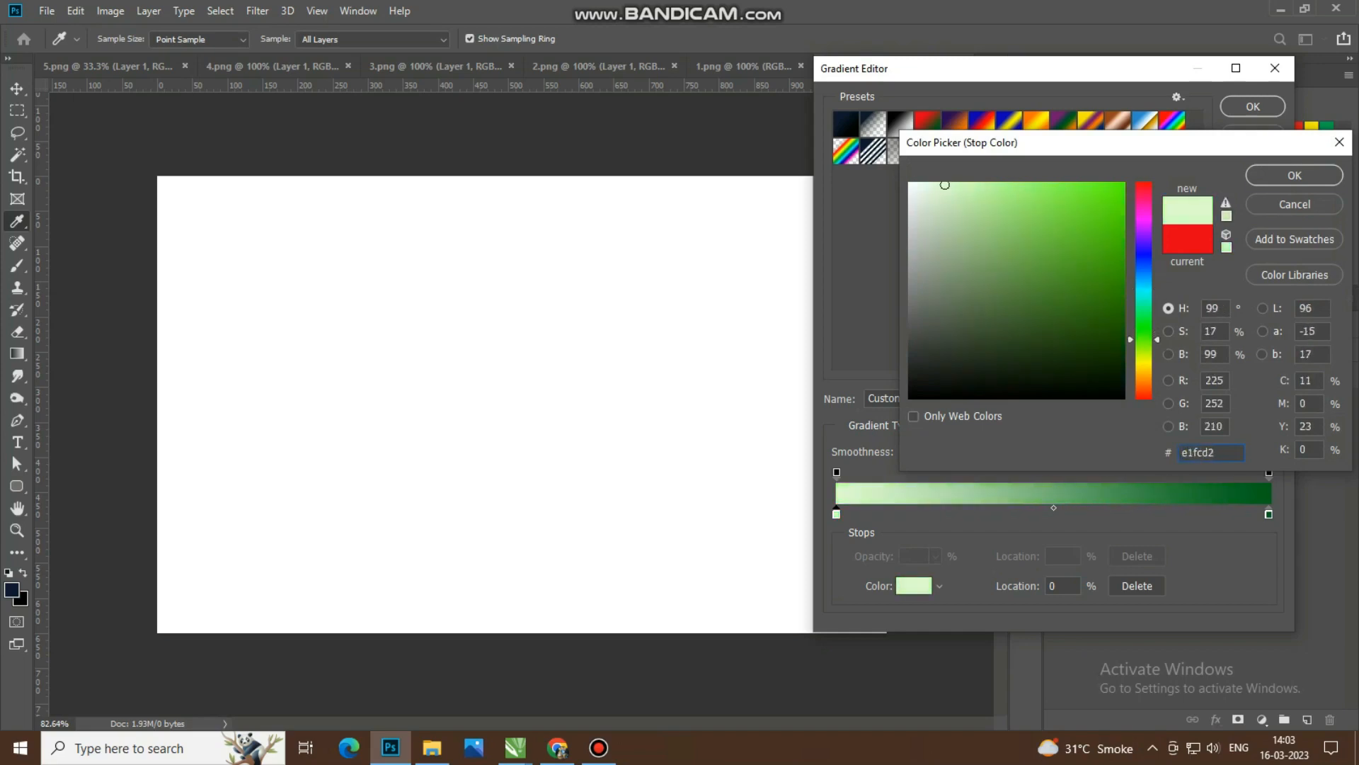
{"action": "key", "text": "Return"}
Step: Set the gradient's end colour to mint green #a8f9bf and fill the background vertically from the top edge to below the middle
{"action": "left_click", "coordinate": [1268, 514]}
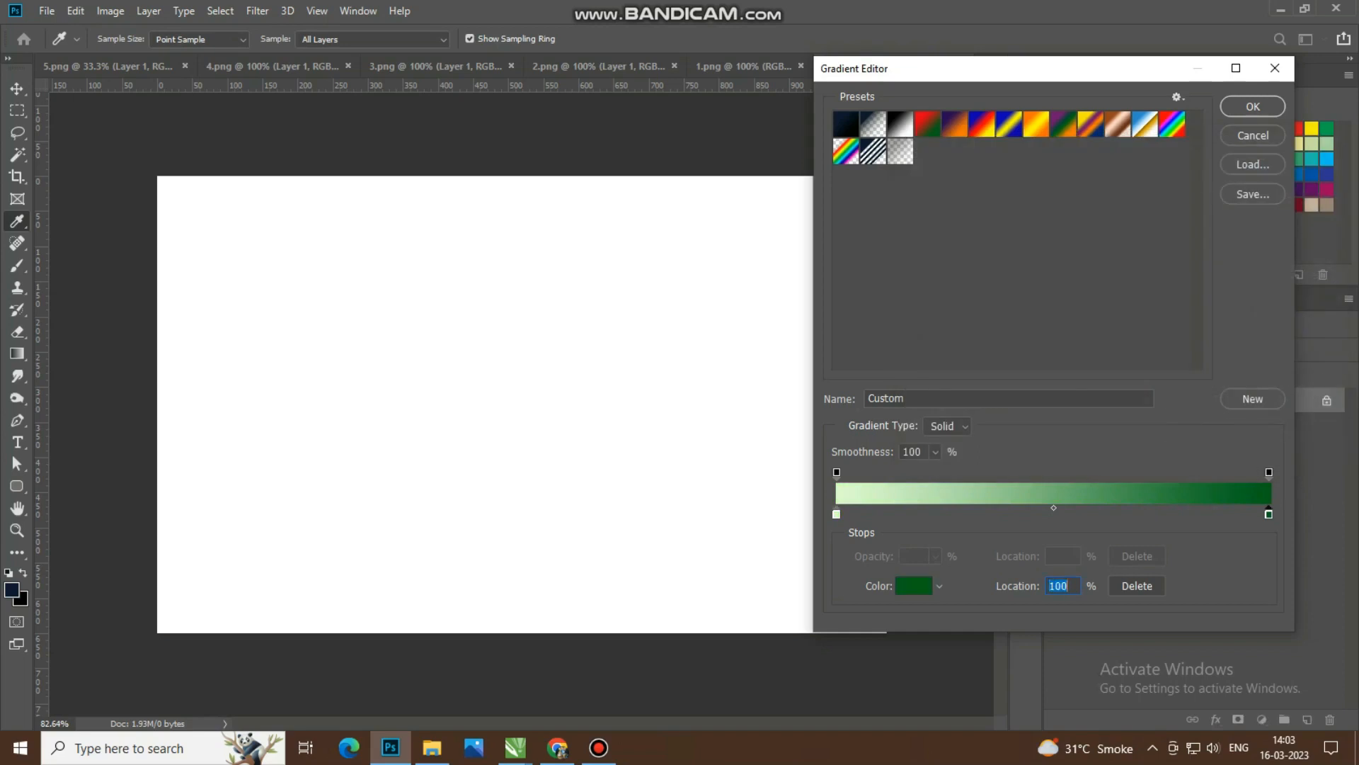
{"action": "left_click", "coordinate": [913, 586]}
{"action": "left_click_drag", "start_coordinate": [1020, 205], "coordinate": [980, 186]}
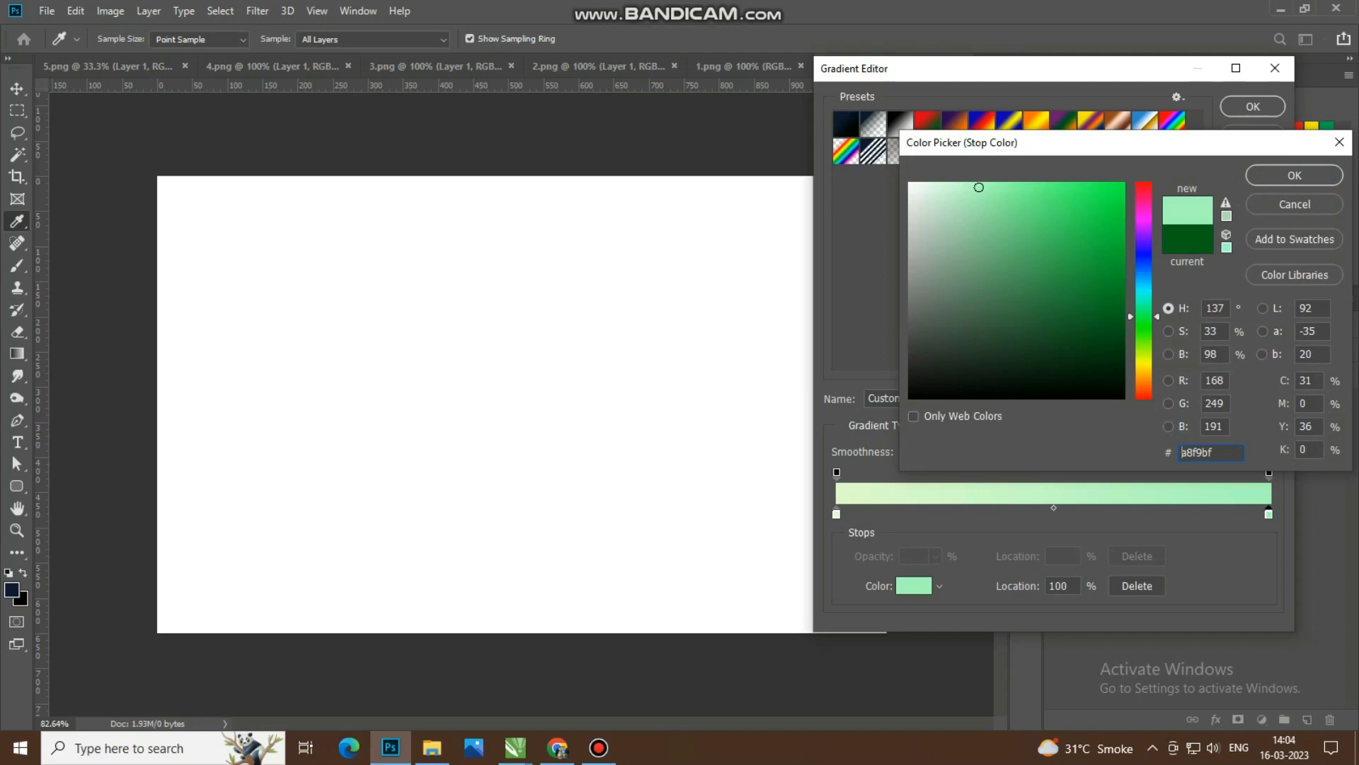
{"action": "key", "text": "Return"}
{"action": "key", "text": "Return"}
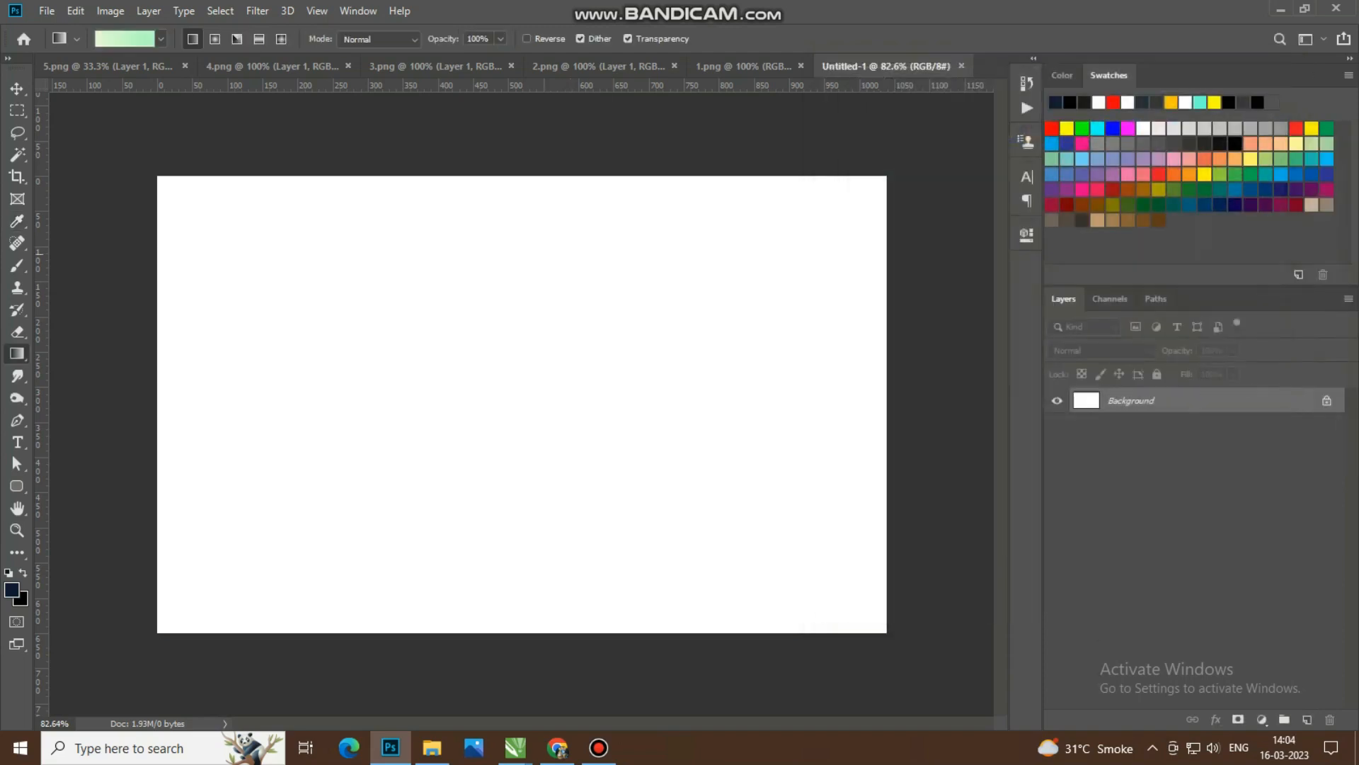
{"action": "left_click_drag", "start_coordinate": [512, 156], "coordinate": [510, 447]}
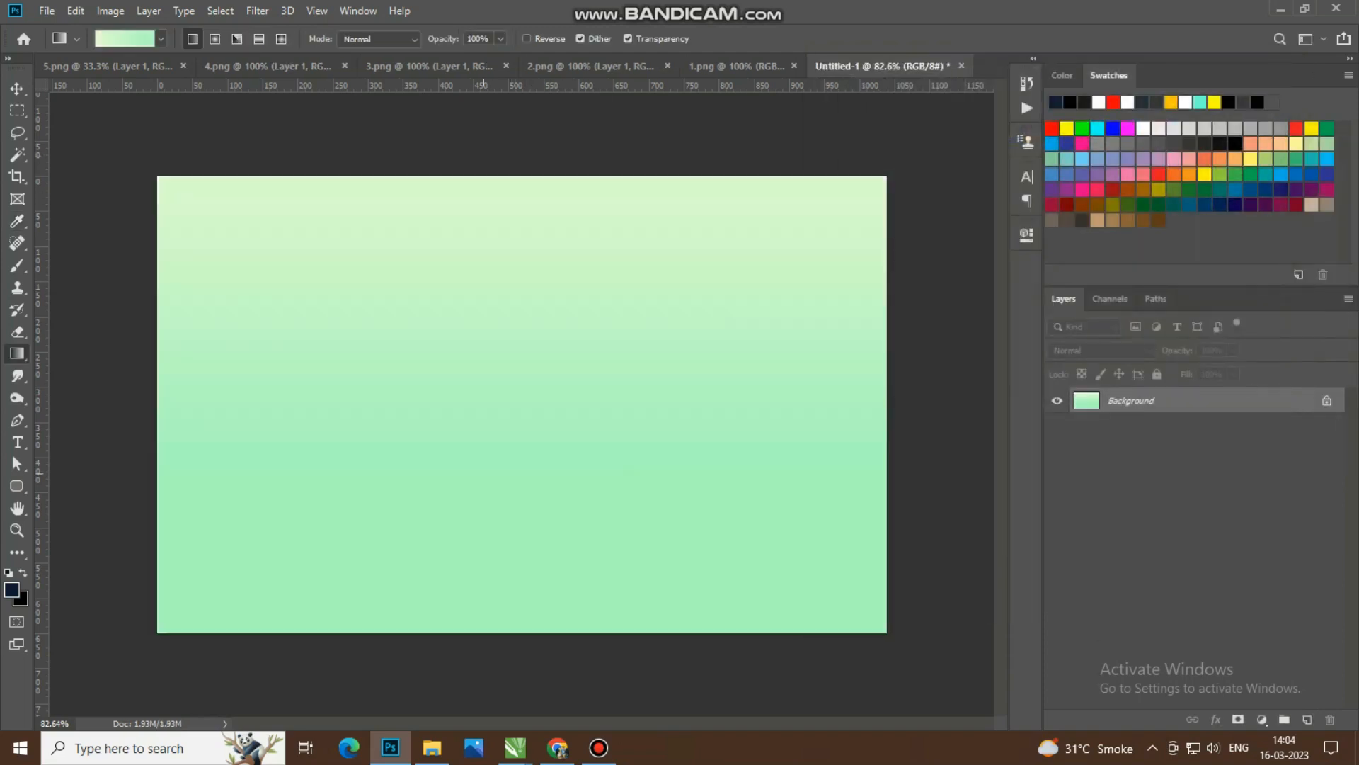
{"action": "left_click", "coordinate": [17, 88]}
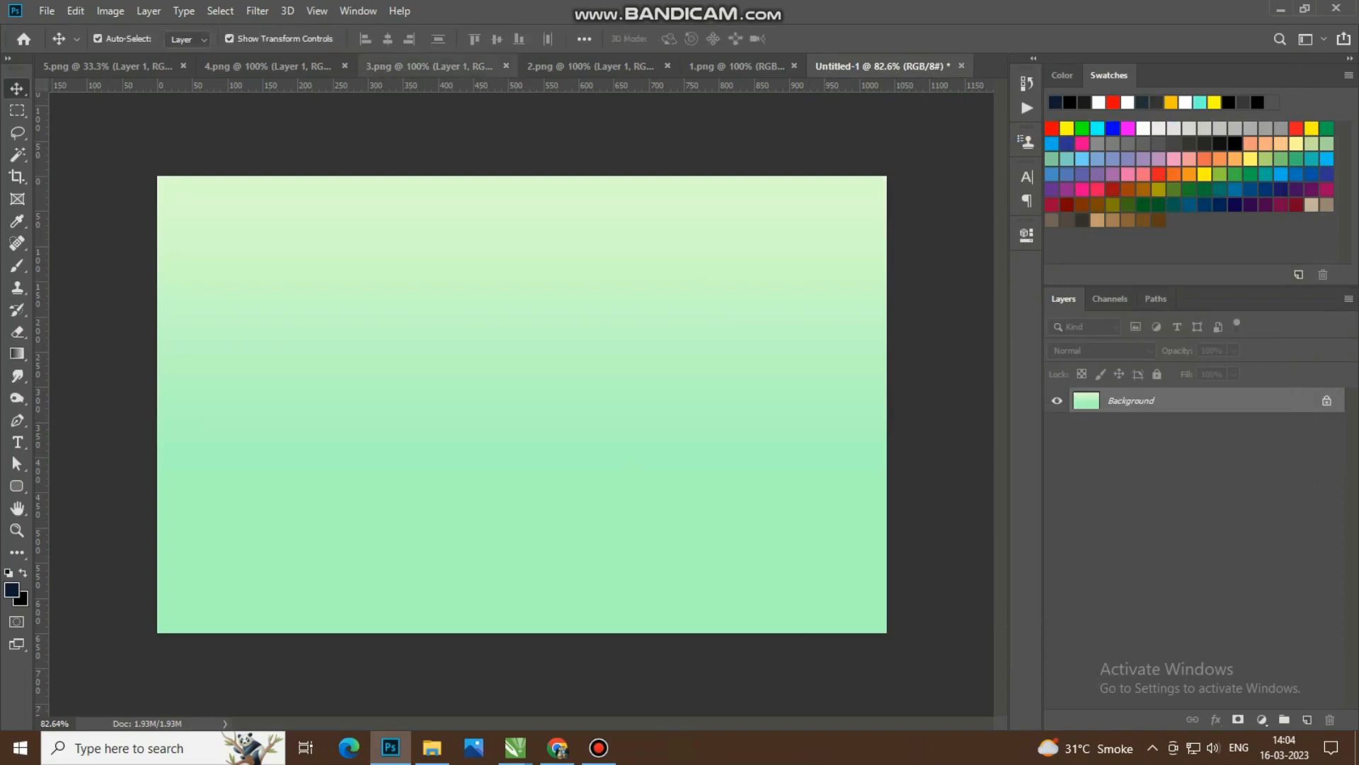
Step: Add a guide layout with 30 px margins on all four sides of the canvas
{"action": "left_click", "coordinate": [316, 10]}
{"action": "left_click", "coordinate": [361, 489]}
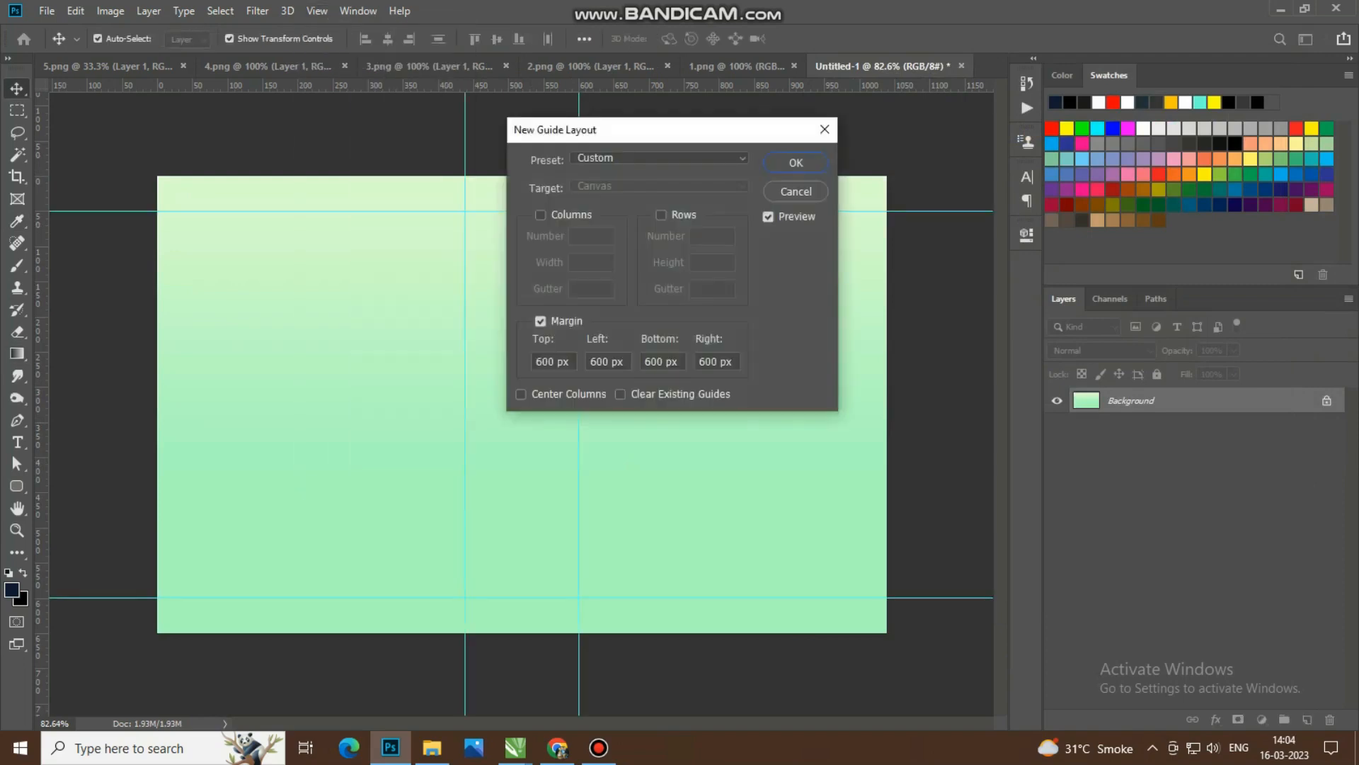
{"action": "type", "text": "20"}
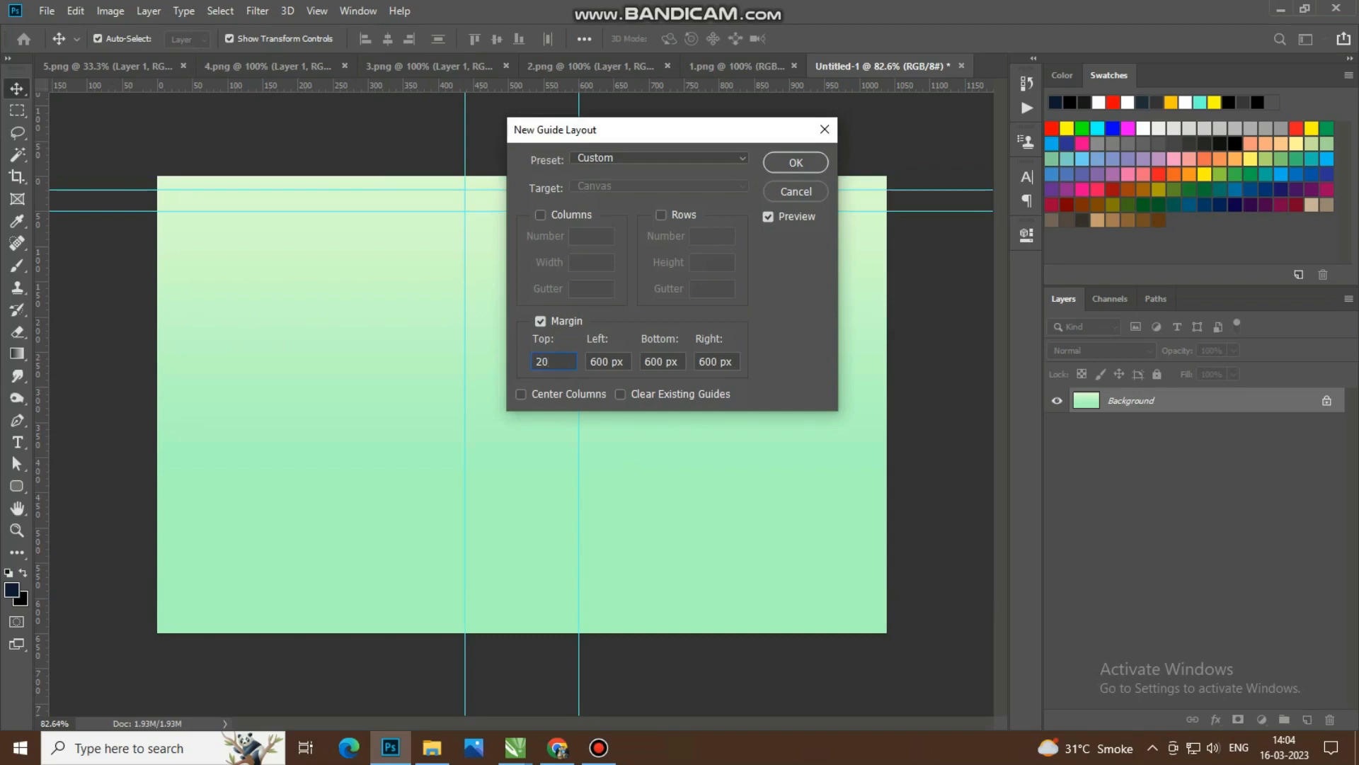
{"action": "key", "text": "ctrl+a"}
{"action": "type", "text": "50"}
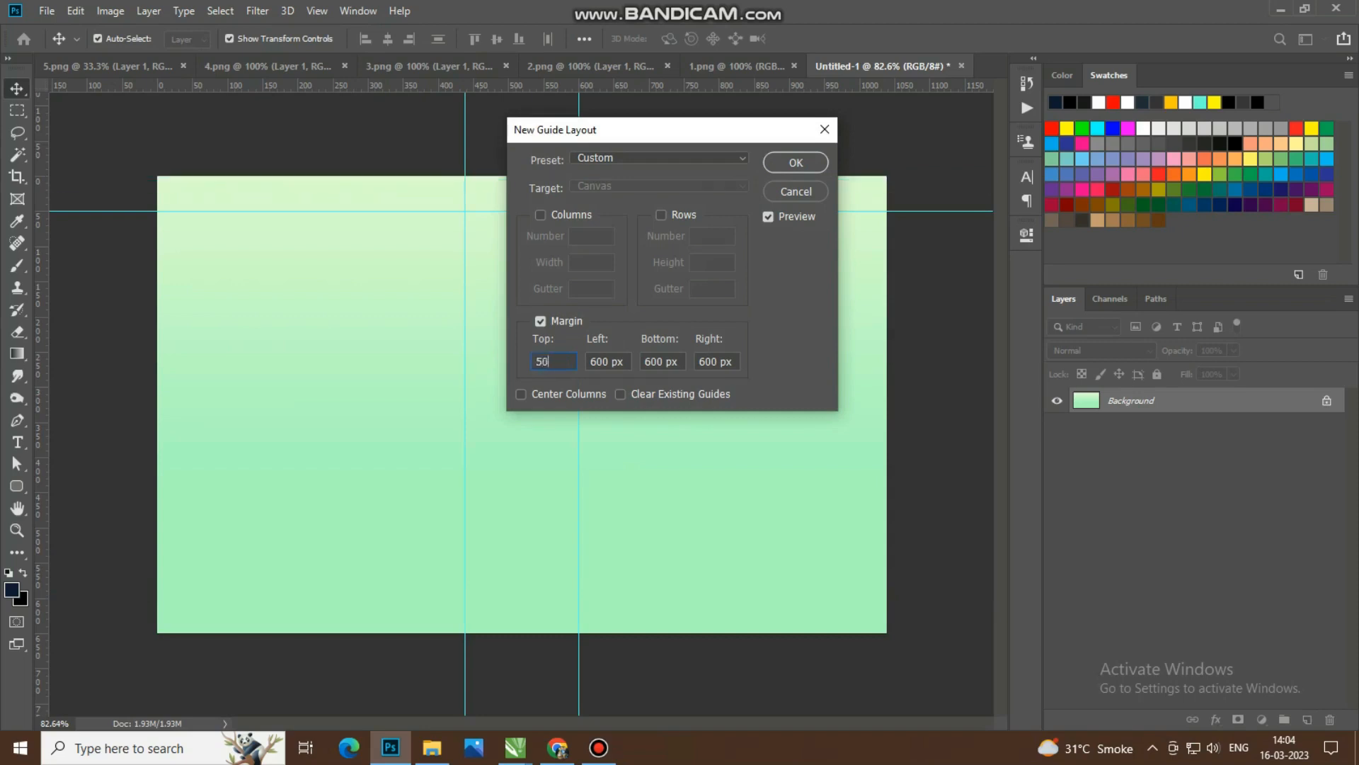
{"action": "type", "text": "30"}
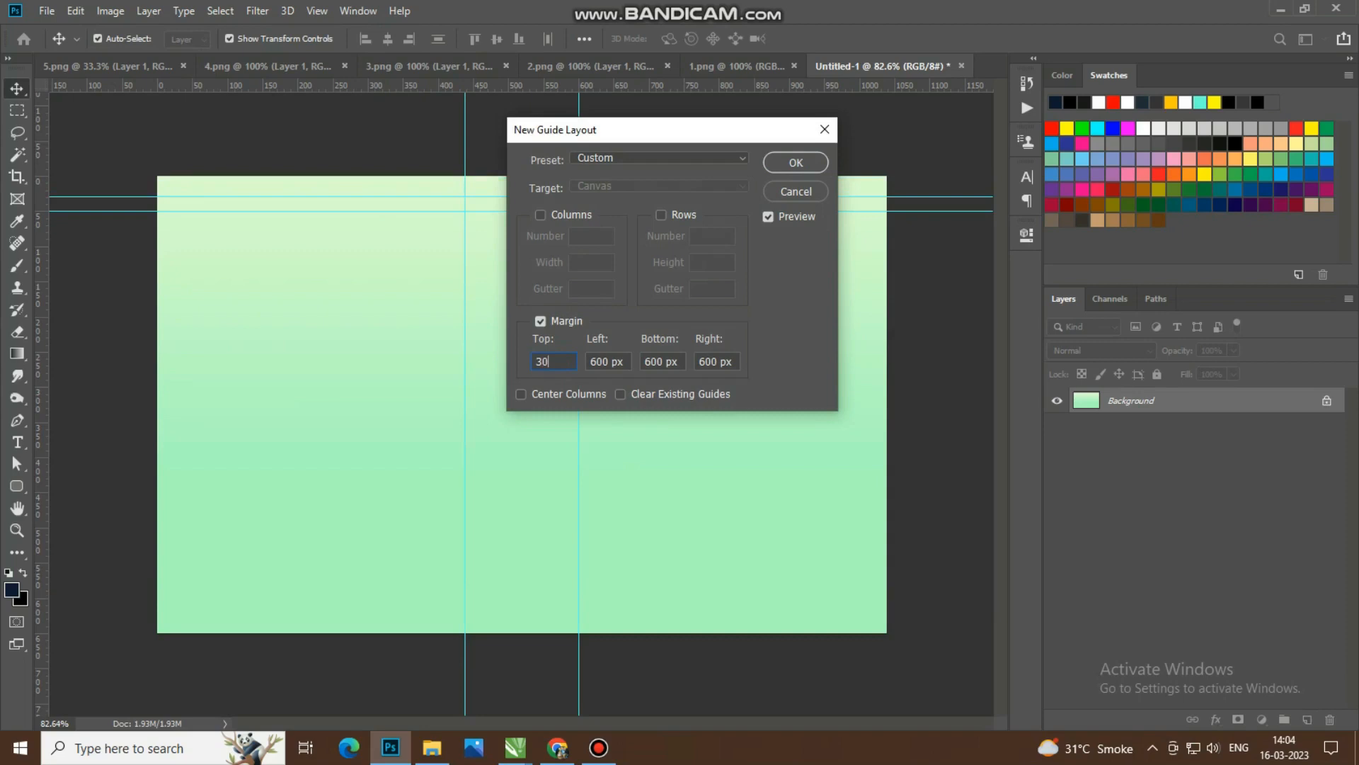
{"action": "key", "text": "Tab"}
{"action": "type", "text": "30"}
{"action": "key", "text": "Tab"}
{"action": "type", "text": "30"}
{"action": "key", "text": "Tab"}
{"action": "type", "text": "30"}
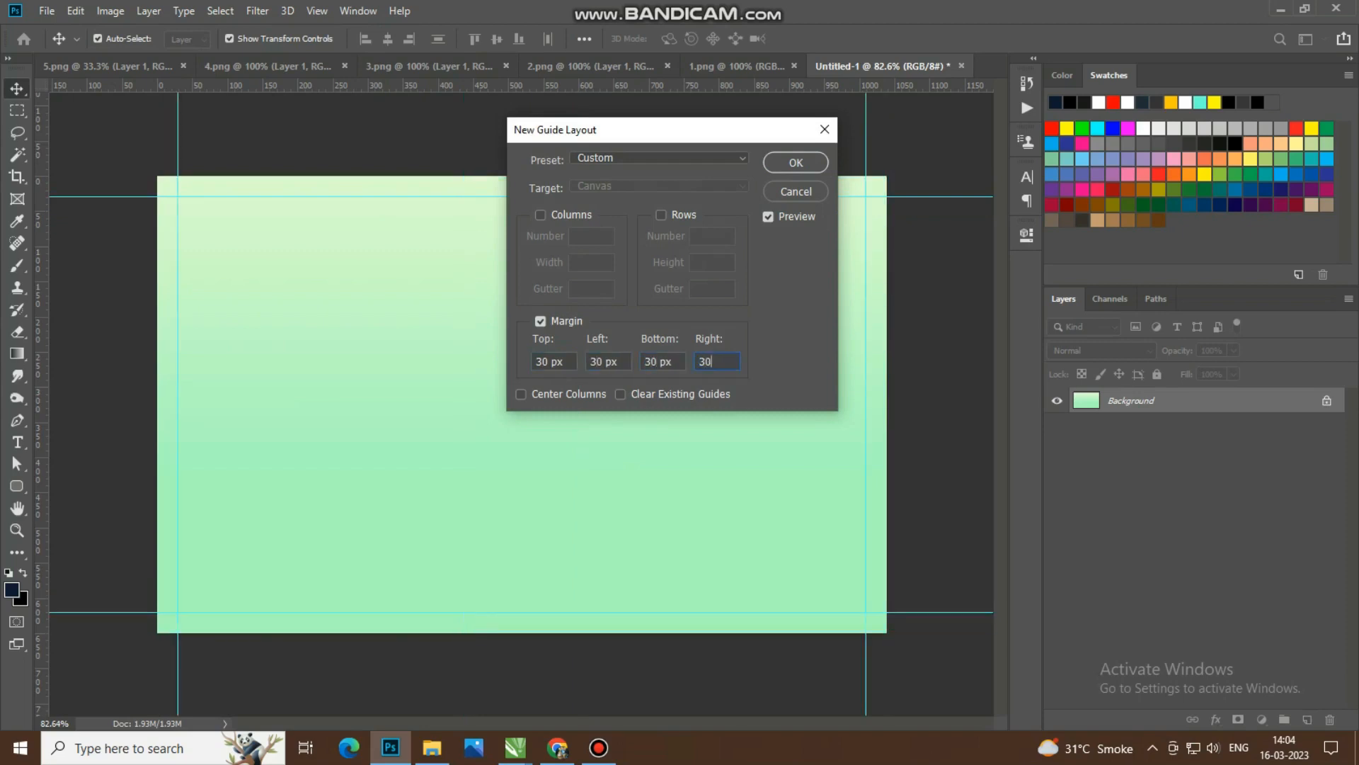
{"action": "key", "text": "Return"}
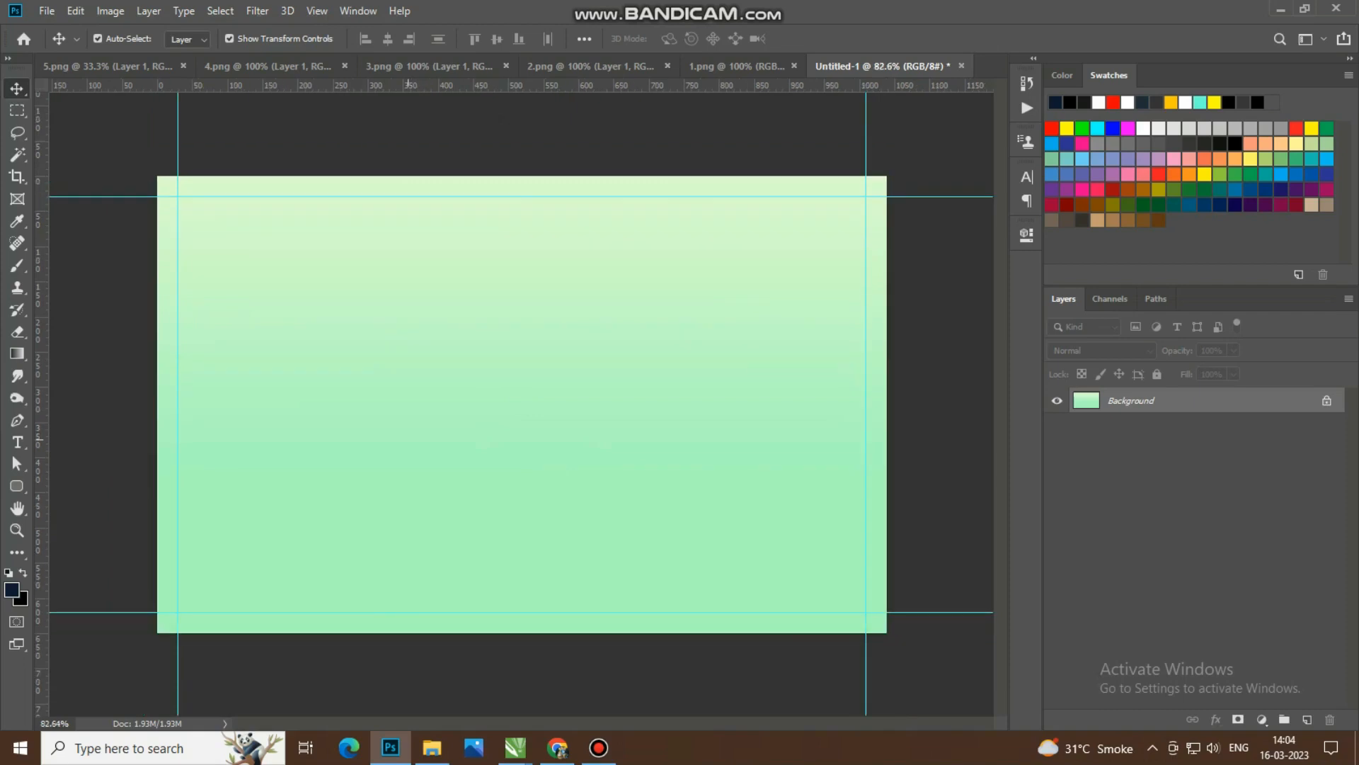
Step: Draw a navy rounded rectangle about 326 × 326 px in the upper-left part of the card and enlarge all its corner radii
{"action": "left_click", "coordinate": [17, 485]}
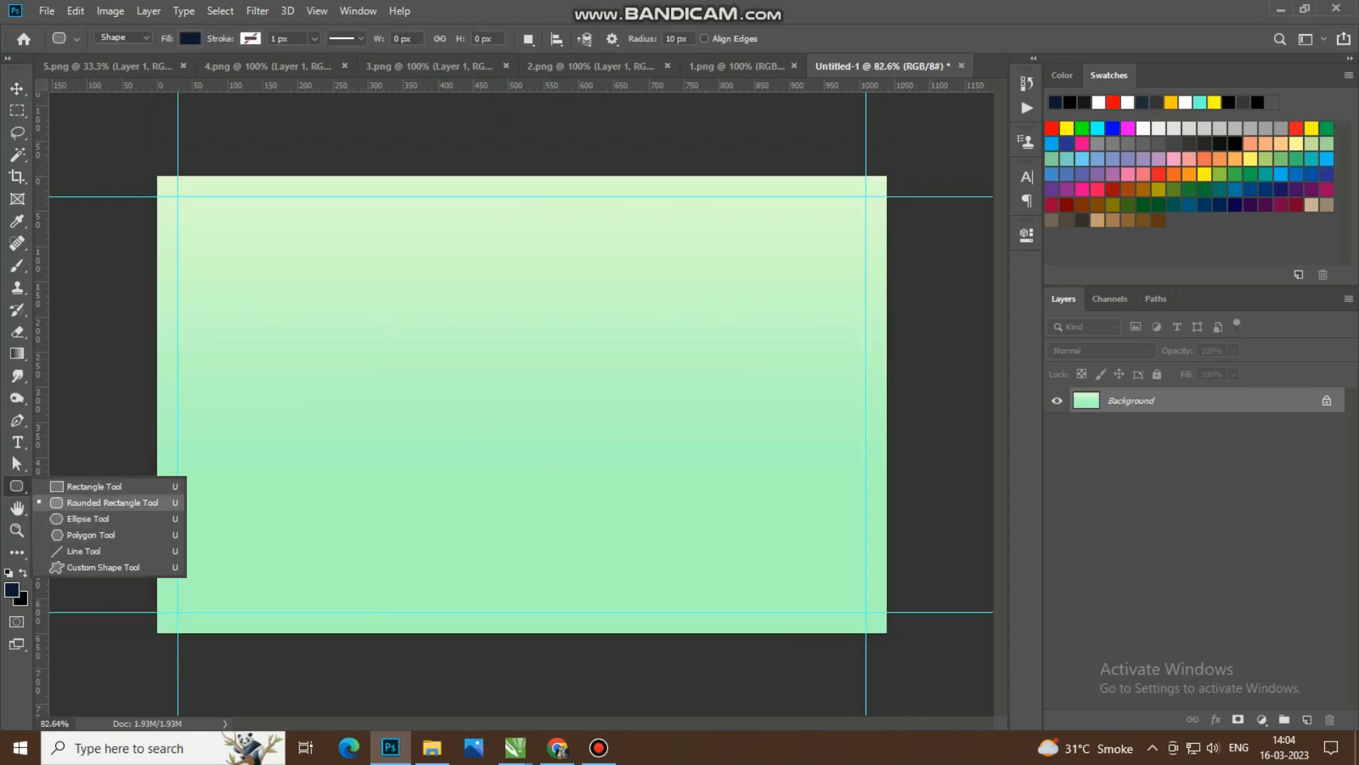
{"action": "left_click", "coordinate": [112, 502]}
{"action": "left_click_drag", "start_coordinate": [225, 236], "coordinate": [570, 461]}
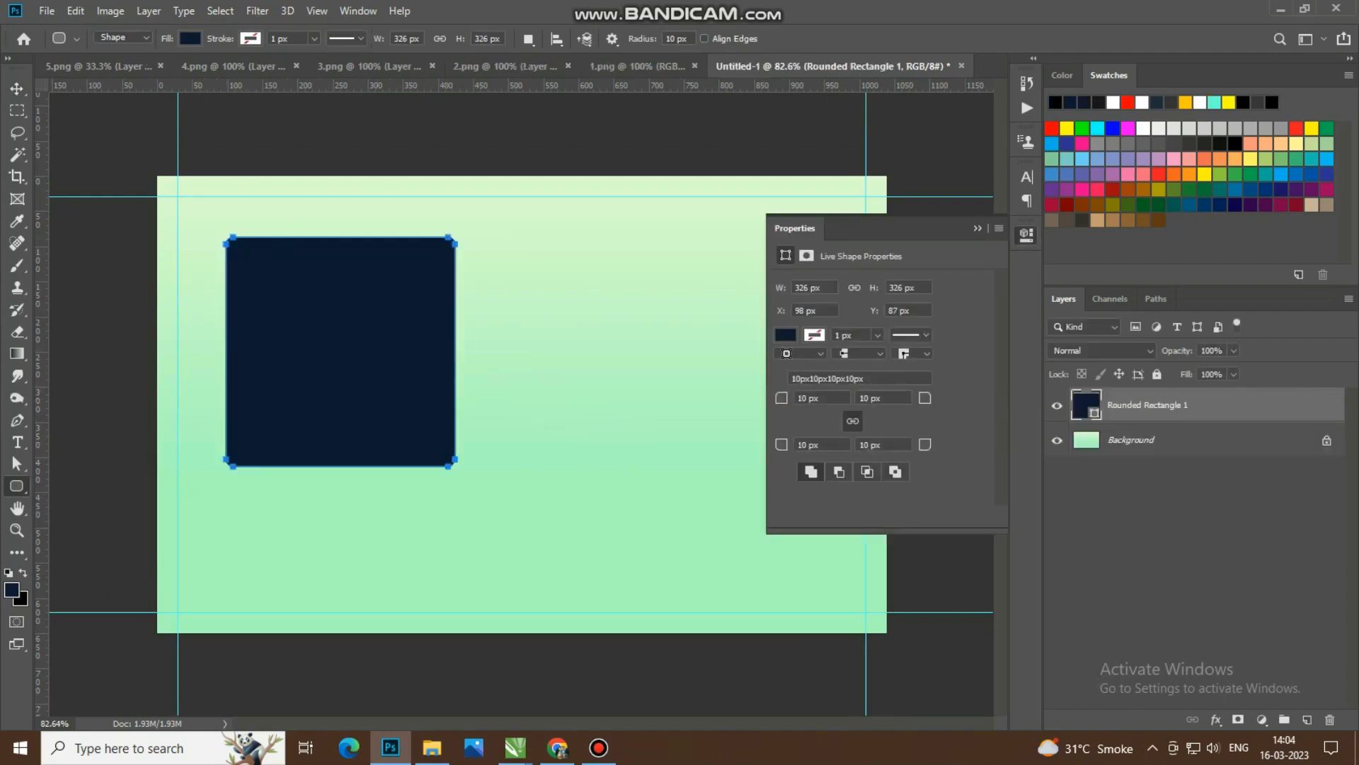
{"action": "left_click_drag", "start_coordinate": [783, 398], "coordinate": [807, 397]}
{"action": "left_click", "coordinate": [978, 228]}
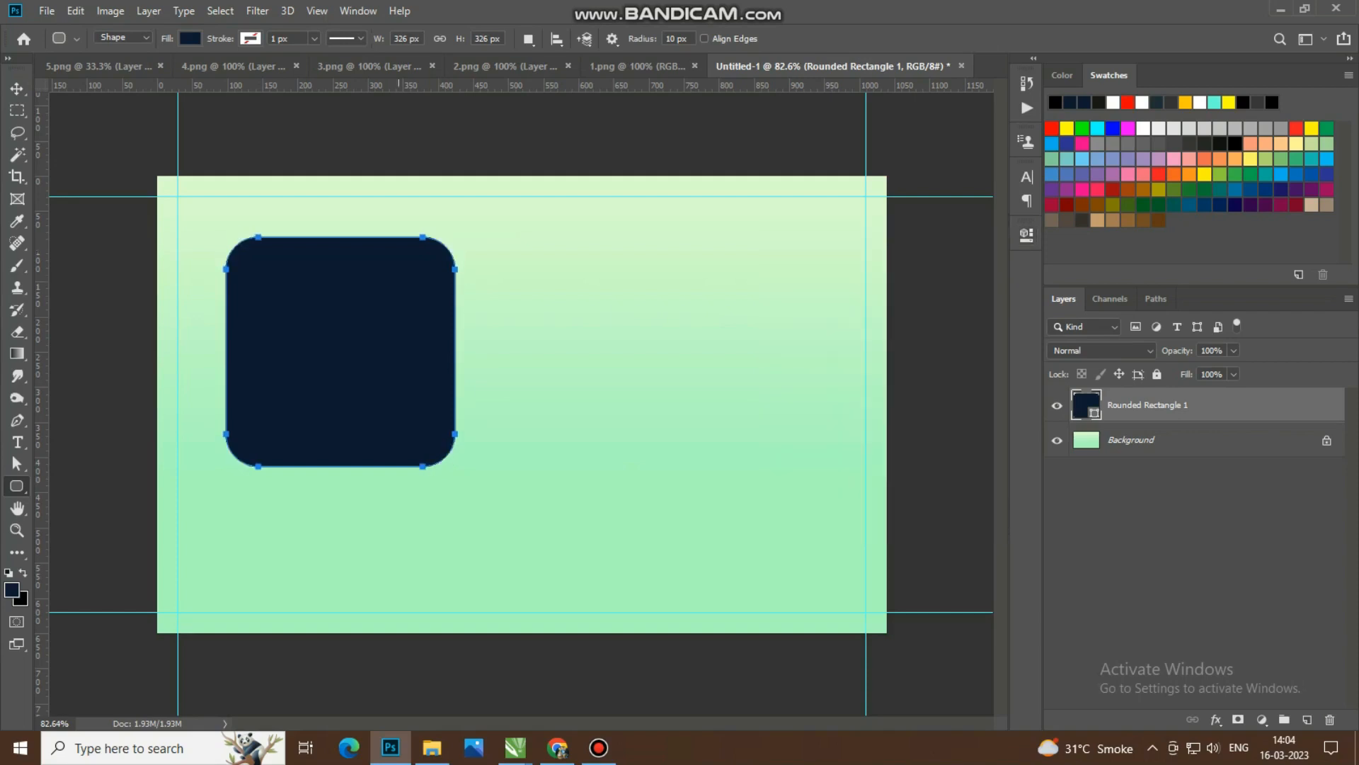
Step: Move the rounded rectangle over the card's top-left corner, then stretch and skew it so its lower edge slopes up to the right
{"action": "left_click", "coordinate": [17, 89]}
{"action": "left_click_drag", "start_coordinate": [358, 305], "coordinate": [190, 145]}
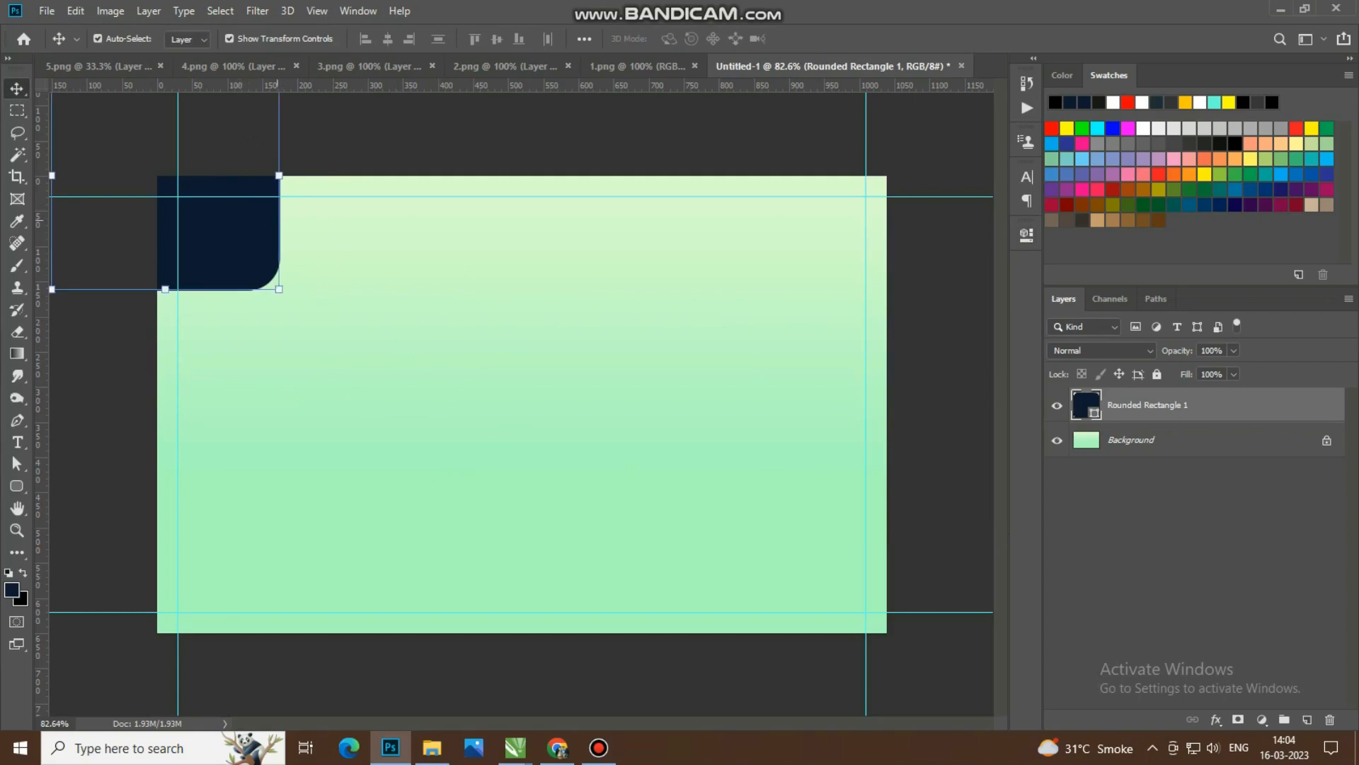
{"action": "left_click_drag", "start_coordinate": [278, 174], "coordinate": [364, 178]}
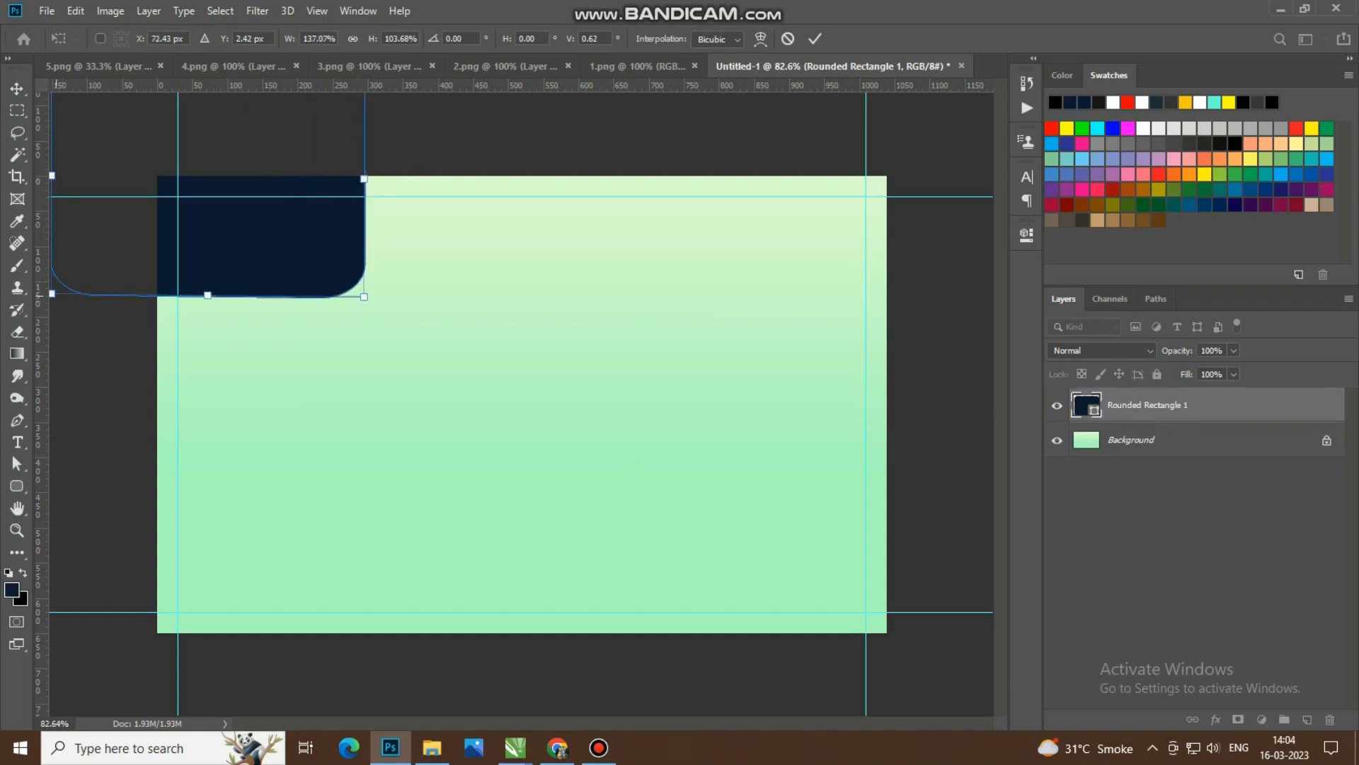
{"action": "left_click_drag", "start_coordinate": [52, 293], "coordinate": [56, 476]}
{"action": "left_click_drag", "start_coordinate": [364, 178], "coordinate": [449, 170]}
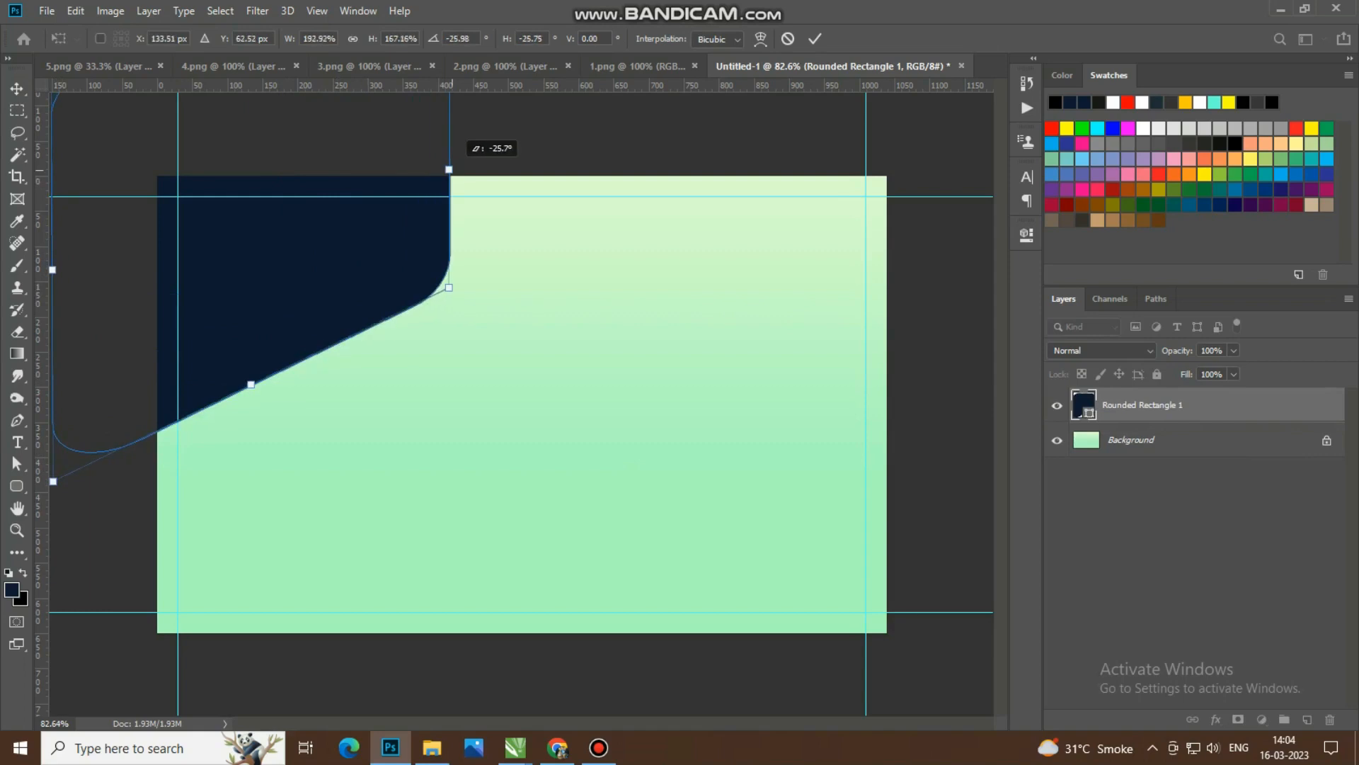
{"action": "left_click_drag", "start_coordinate": [390, 254], "coordinate": [414, 169]}
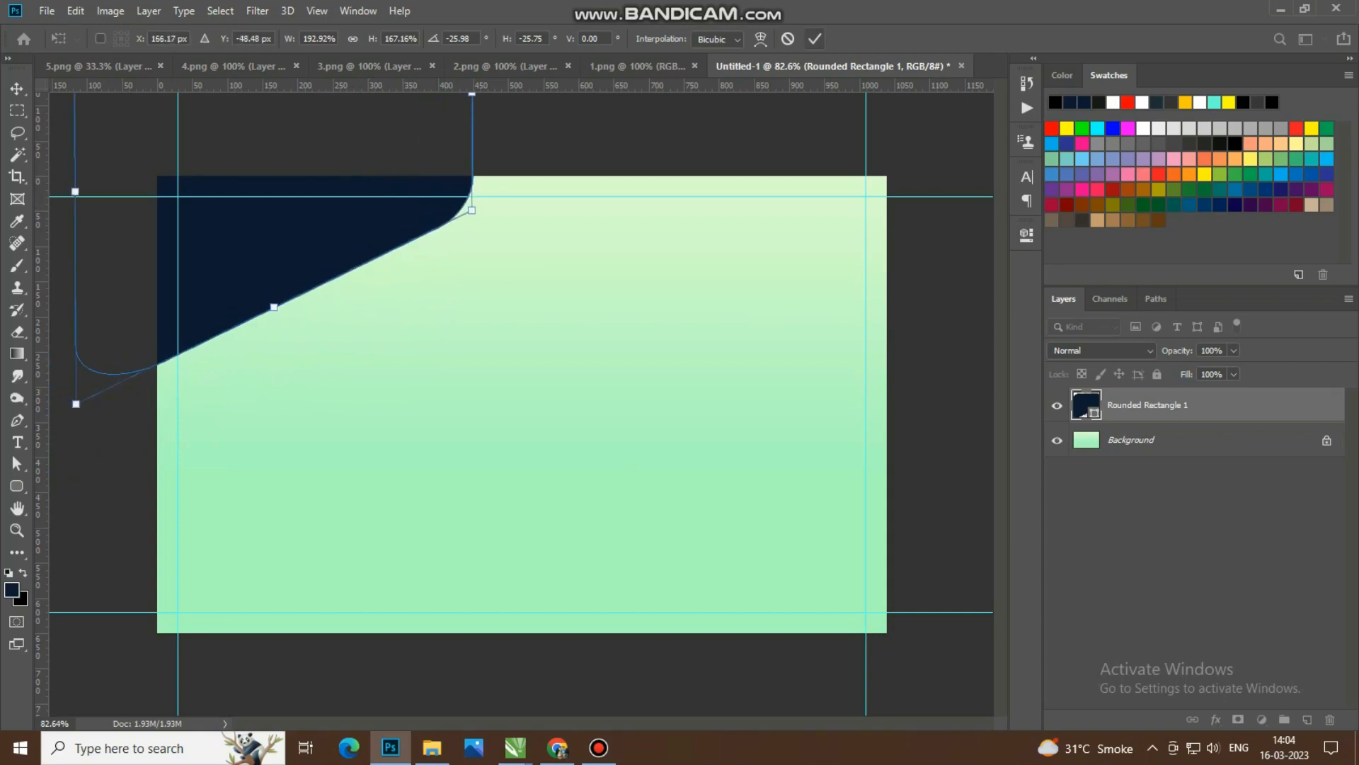
{"action": "left_click", "coordinate": [815, 38]}
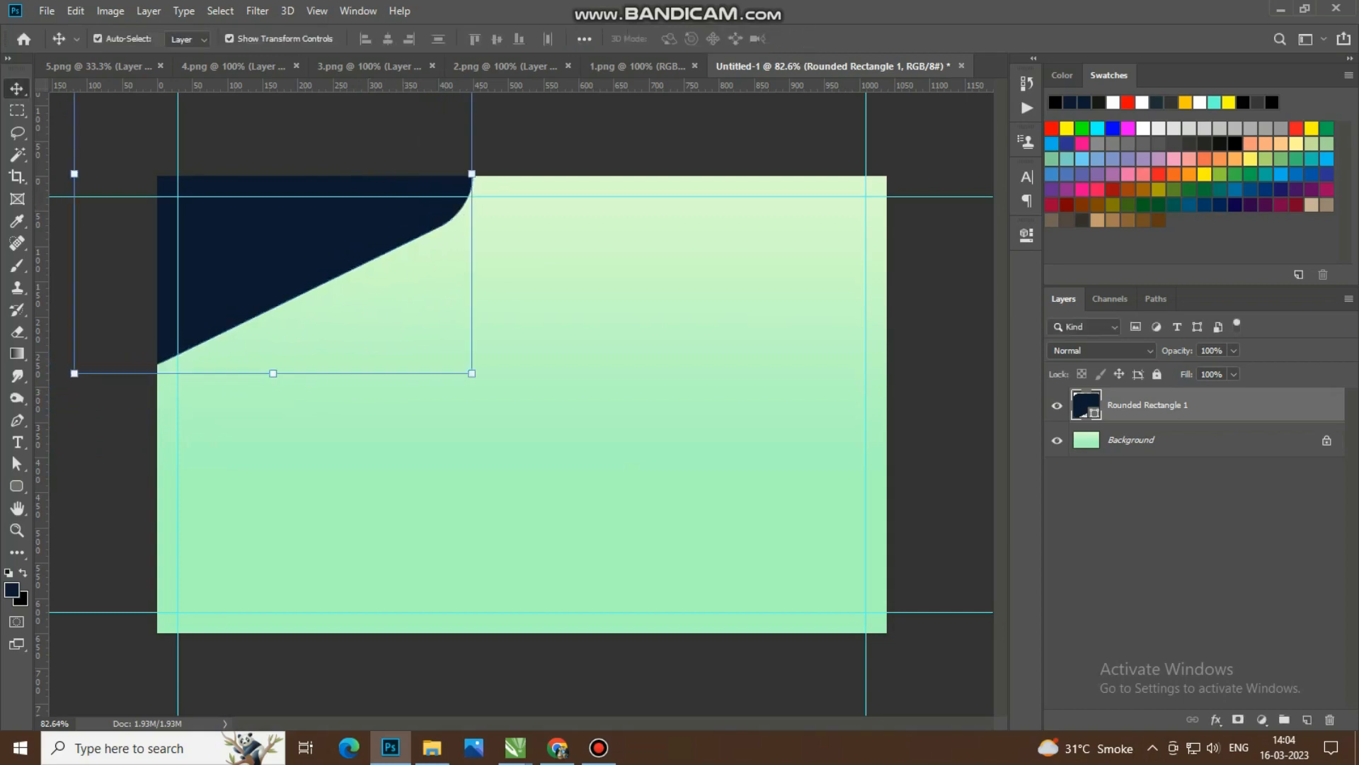
Step: Change the corner shape's fill to dark green #173901 and deselect its layer
{"action": "double_click", "coordinate": [1086, 405]}
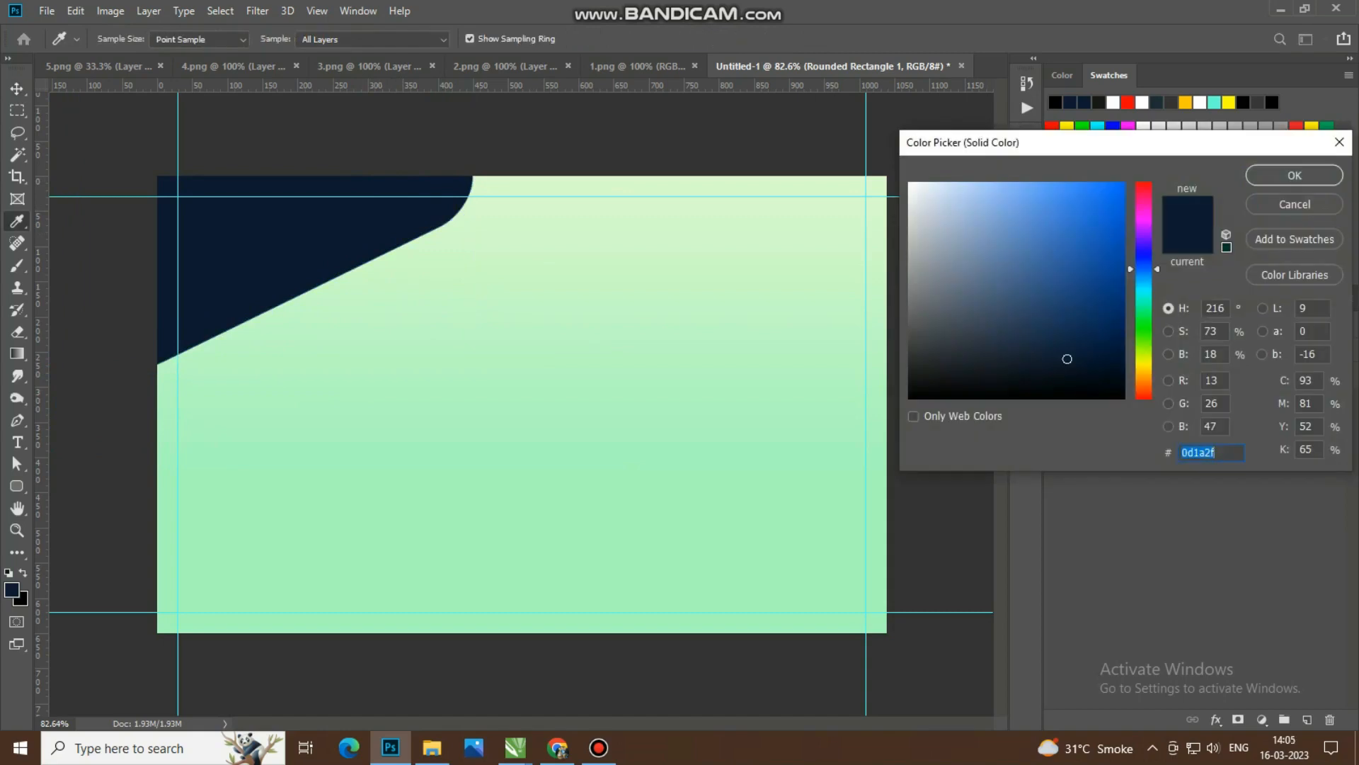
{"action": "mouse_move", "coordinate": [1144, 364]}
{"action": "left_mouse_down"}
{"action": "mouse_move", "coordinate": [1144, 382]}
{"action": "mouse_move", "coordinate": [1144, 296]}
{"action": "mouse_move", "coordinate": [1144, 342]}
{"action": "left_mouse_up"}
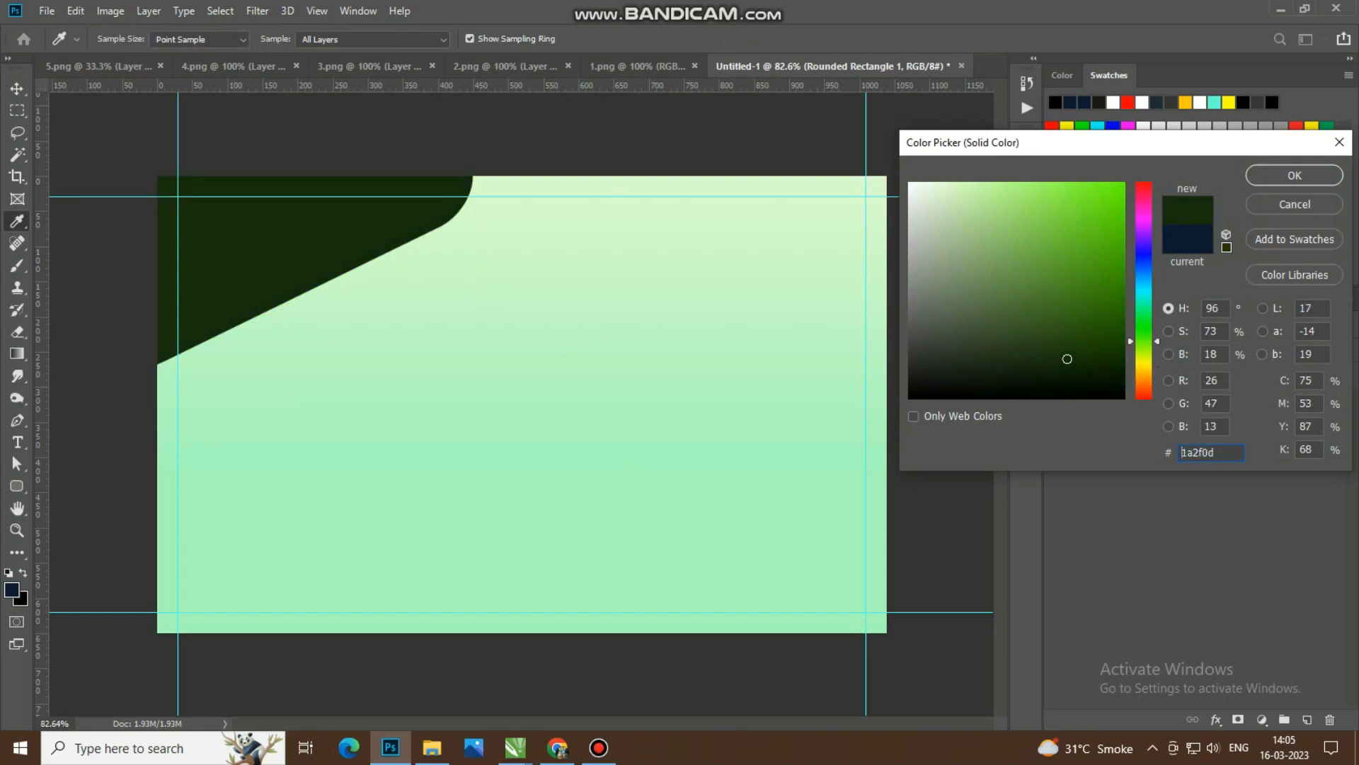
{"action": "left_click_drag", "start_coordinate": [1067, 358], "coordinate": [1121, 351]}
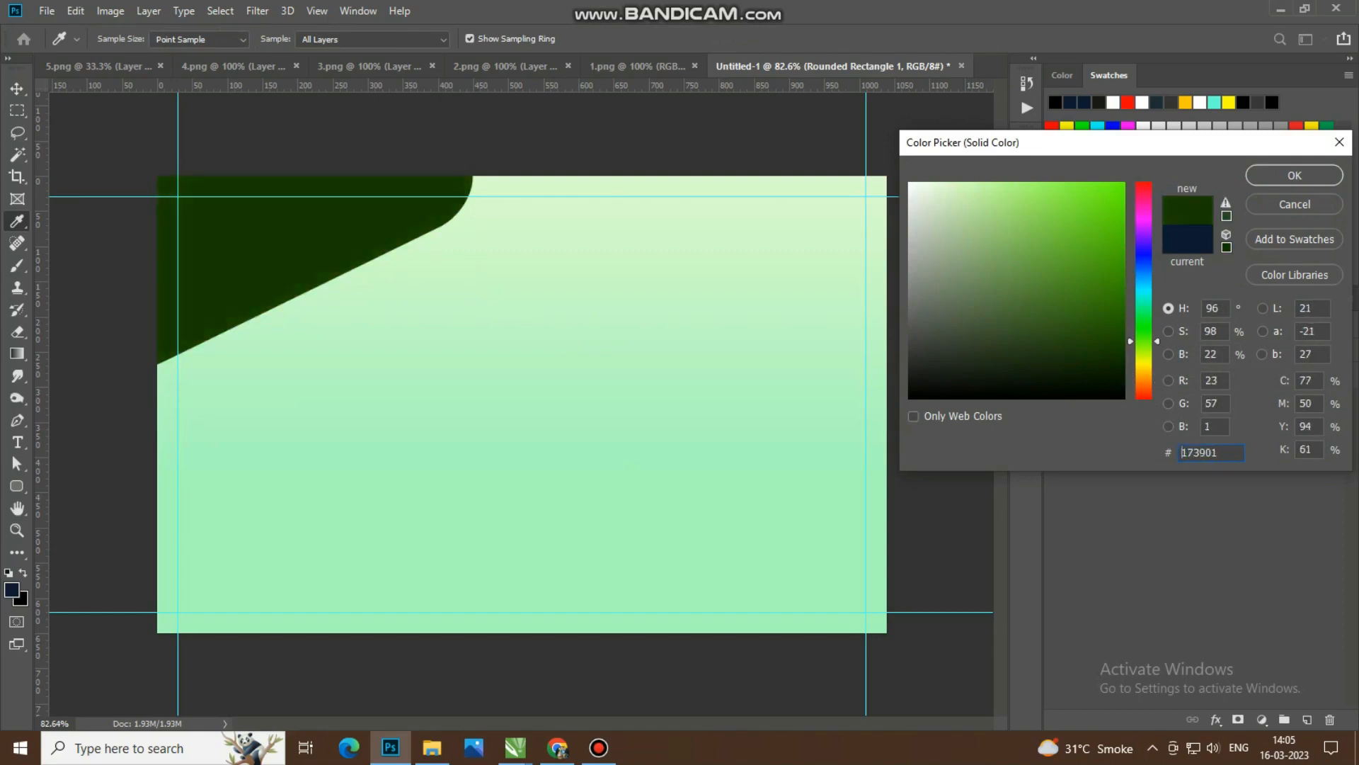
{"action": "left_click", "coordinate": [1294, 175]}
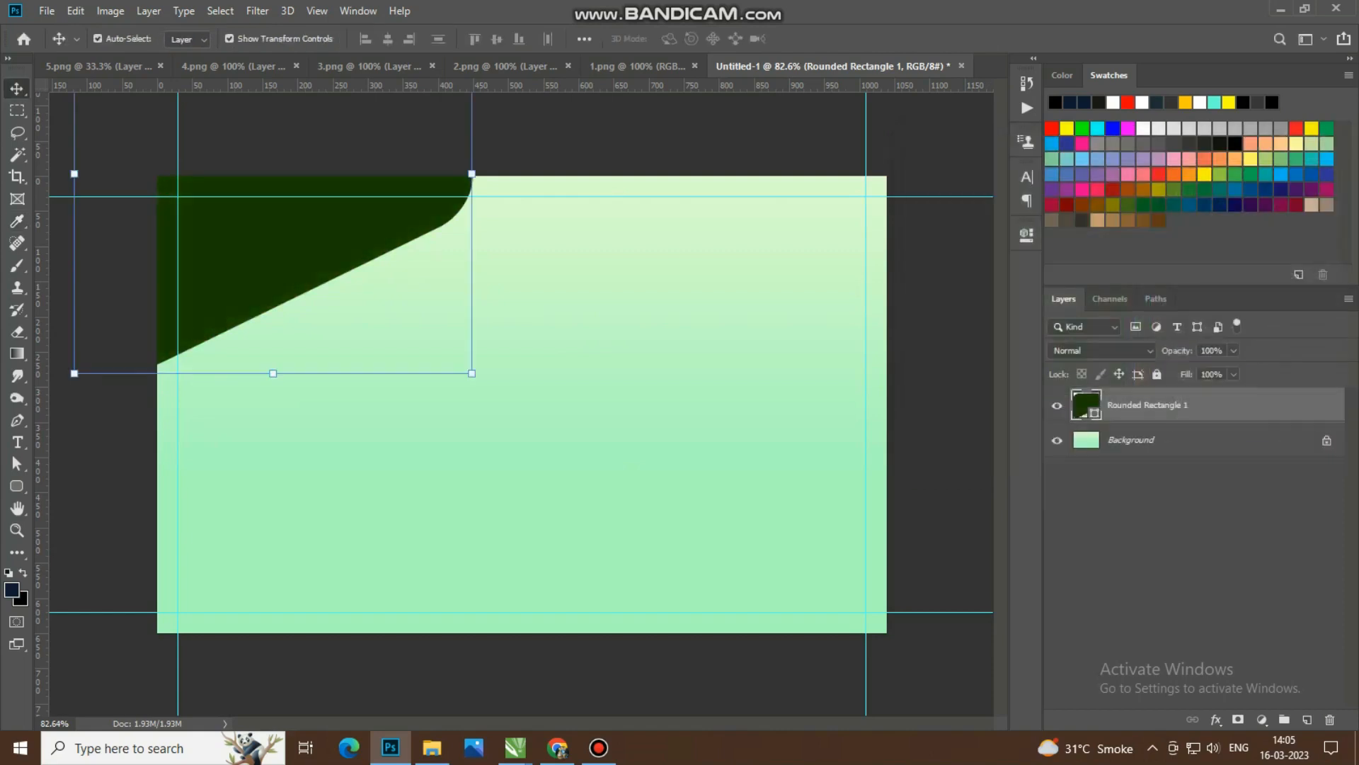
{"action": "left_click", "coordinate": [1203, 506]}
Step: Draw a navy rectangle about 1113 × 185 px across the card's bottom edge, extending past both sides, and nudge it 10 px down
{"action": "scroll", "coordinate": [525, 411], "scroll_direction": "down", "scroll_amount": 1}
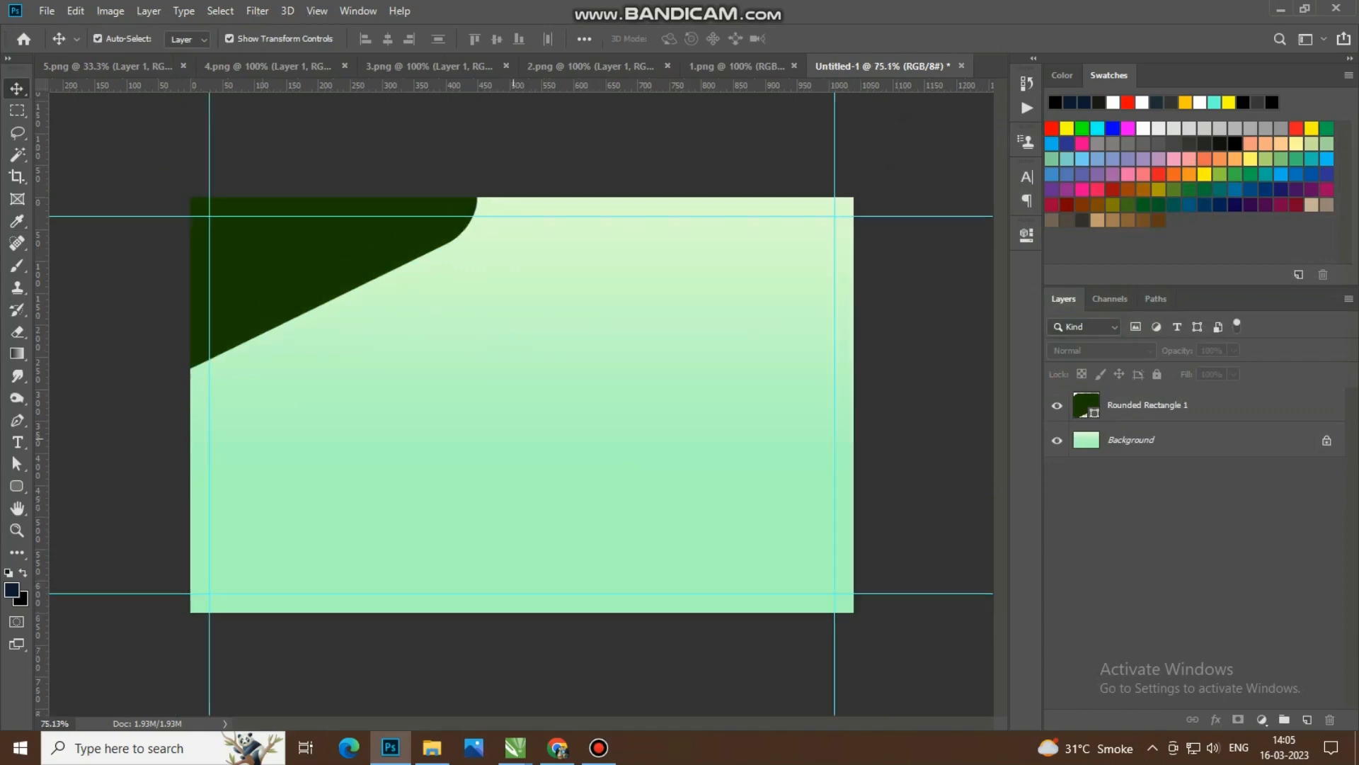
{"action": "left_click", "coordinate": [17, 353]}
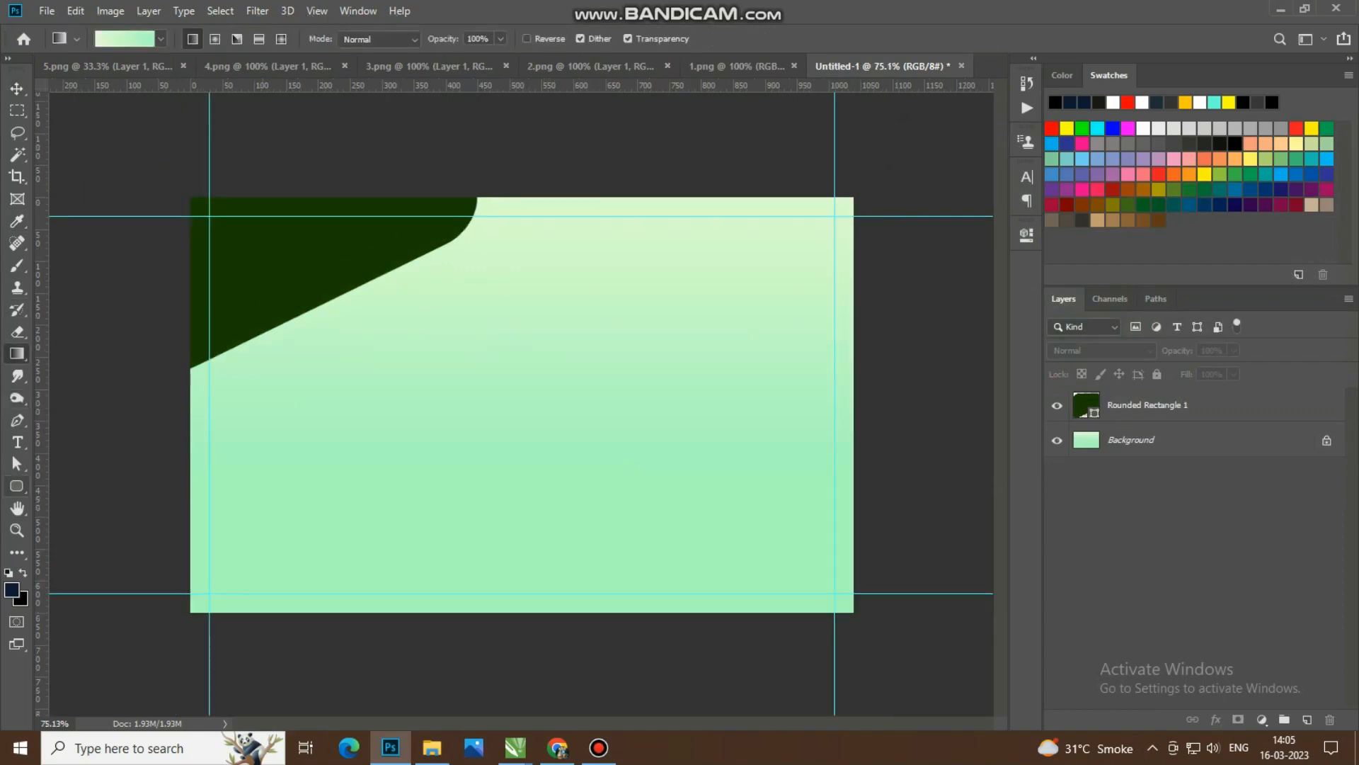
{"action": "left_click", "coordinate": [17, 486]}
{"action": "left_click", "coordinate": [92, 487]}
{"action": "left_click_drag", "start_coordinate": [161, 537], "coordinate": [873, 656]}
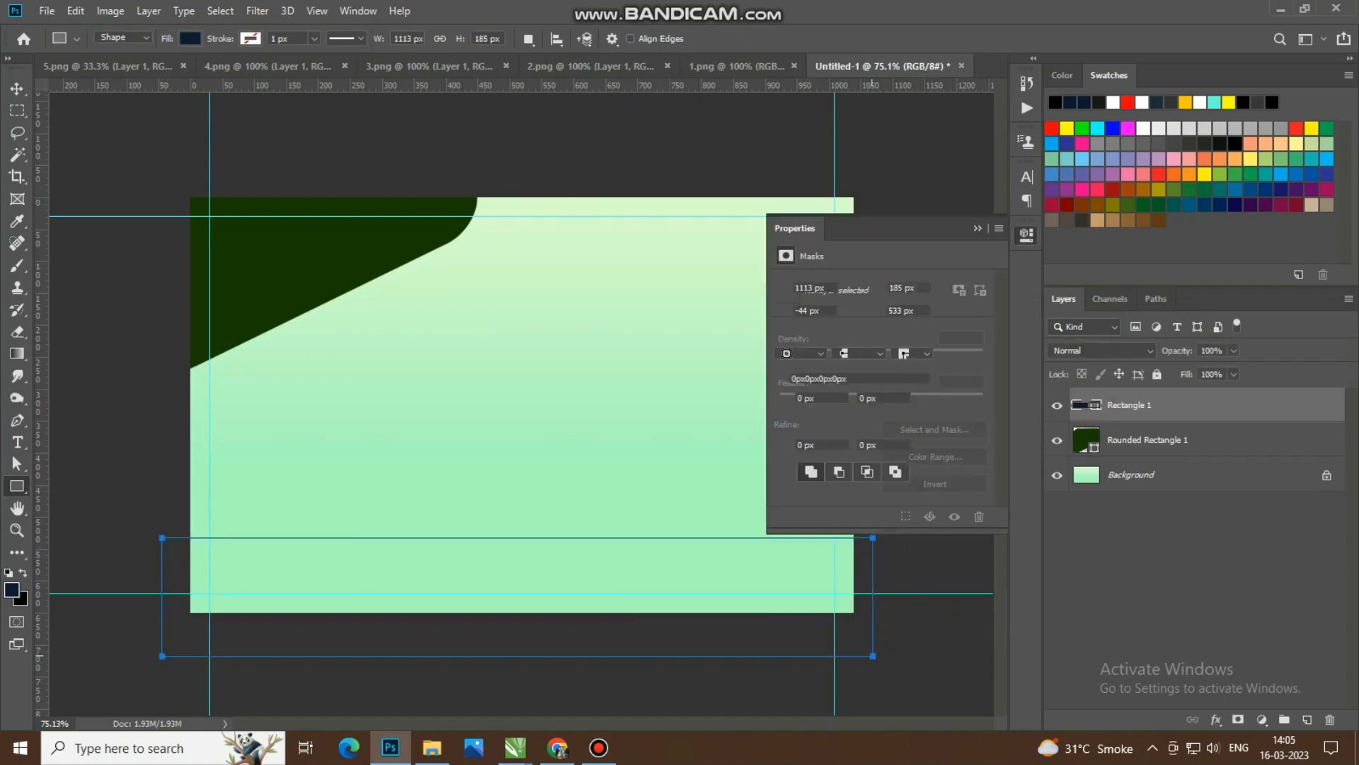
{"action": "key", "text": "v"}
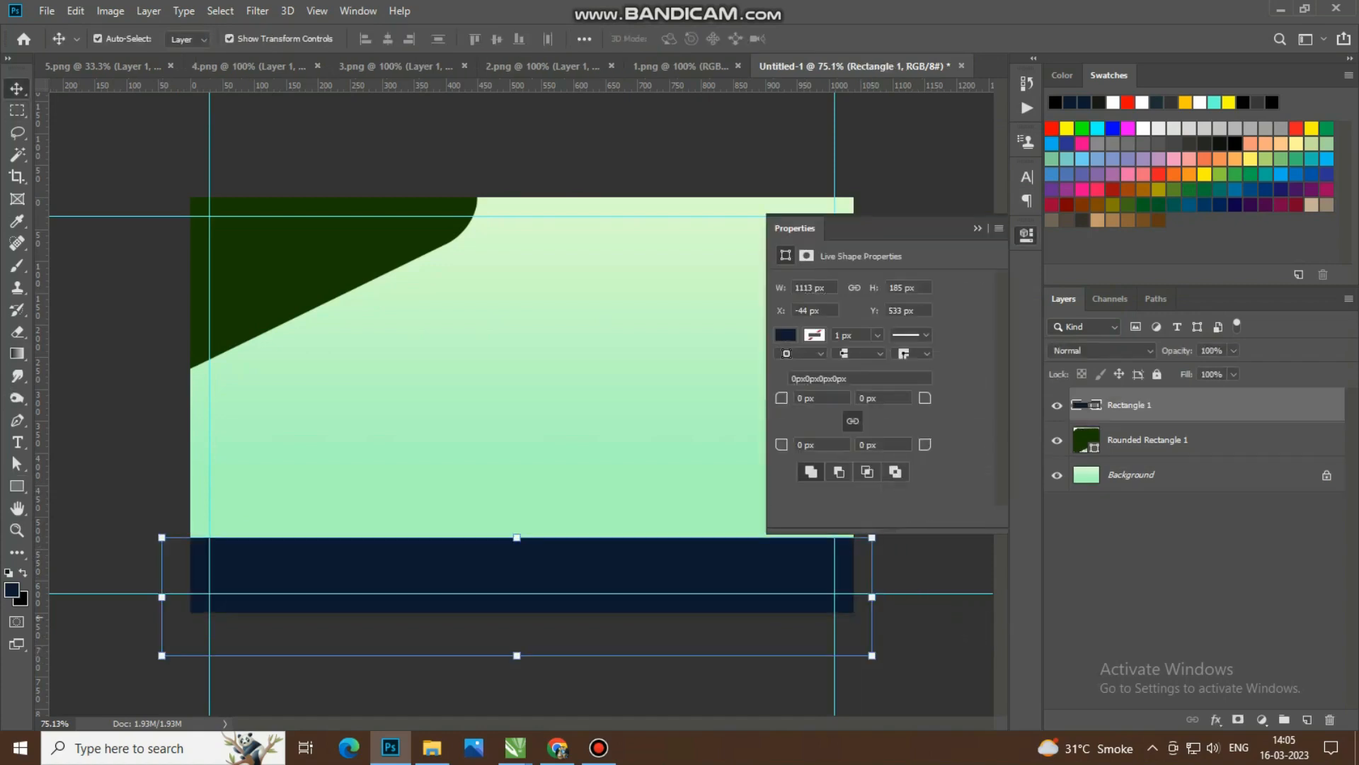
{"action": "key", "text": "shift+Down"}
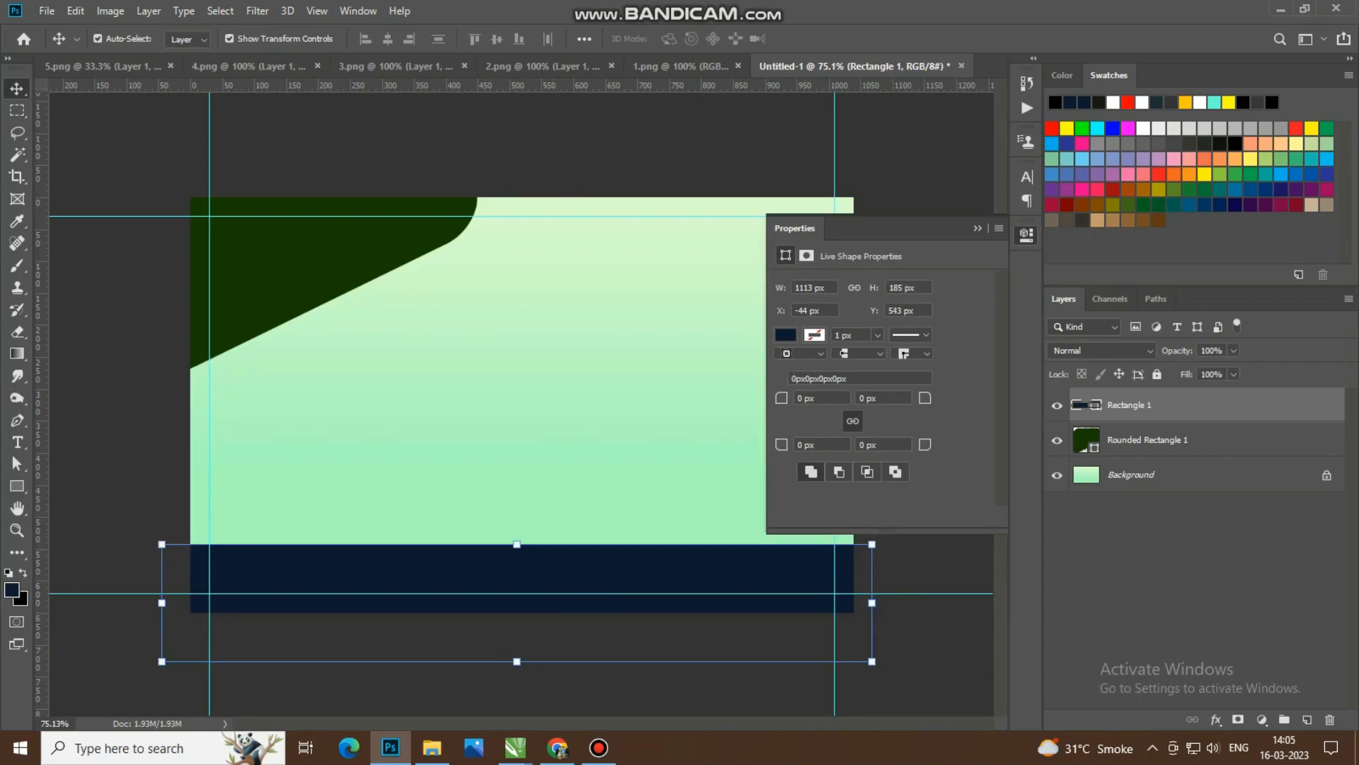
Step: Change the bottom band's fill to dark red #870101
{"action": "double_click", "coordinate": [1086, 405]}
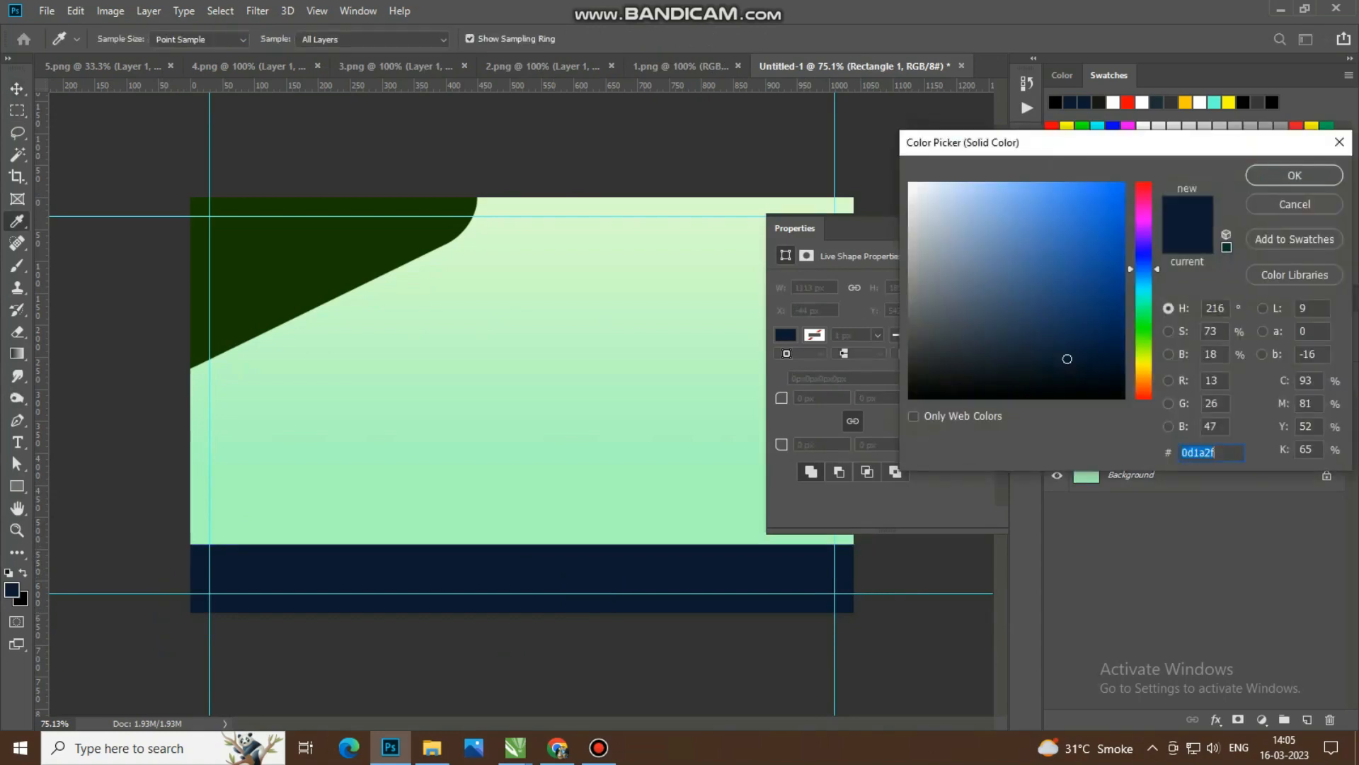
{"action": "type", "text": "2f0d0d"}
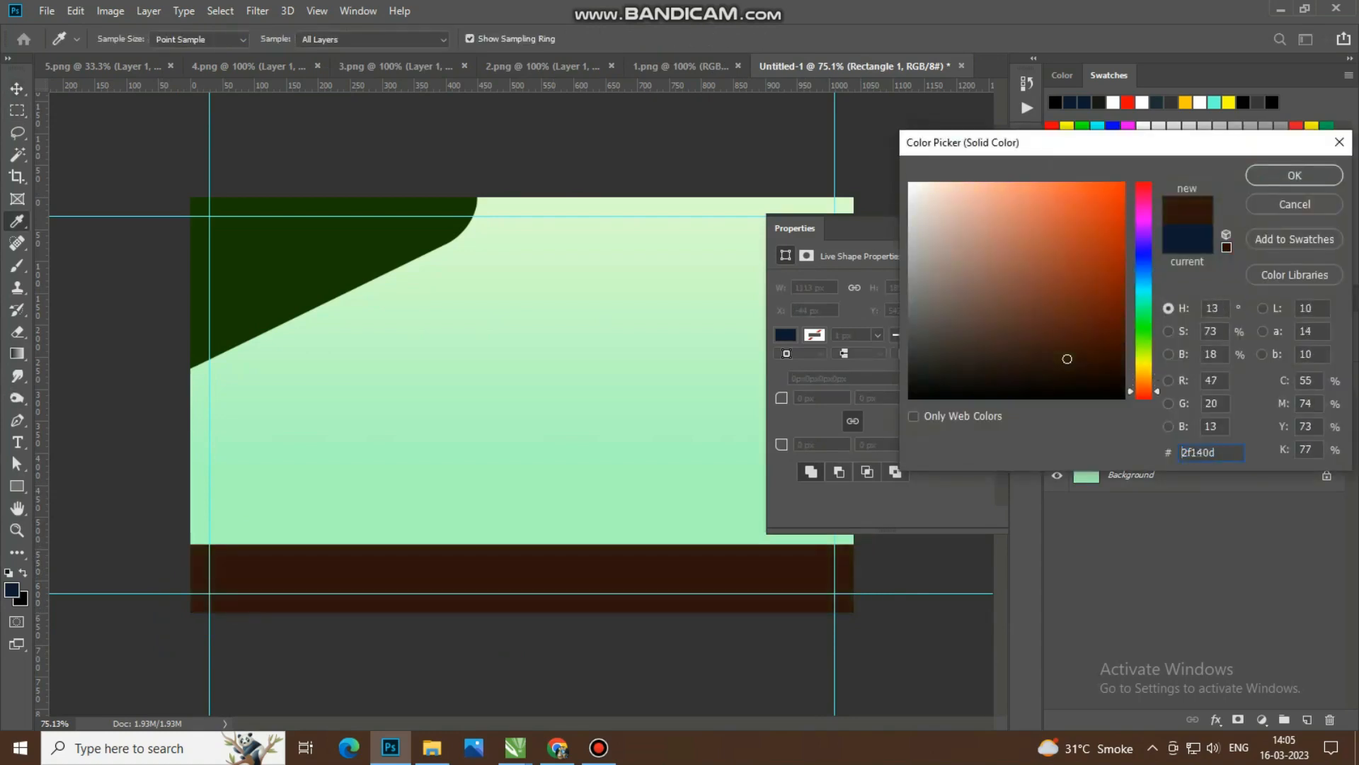
{"action": "left_click_drag", "start_coordinate": [1067, 359], "coordinate": [1123, 284]}
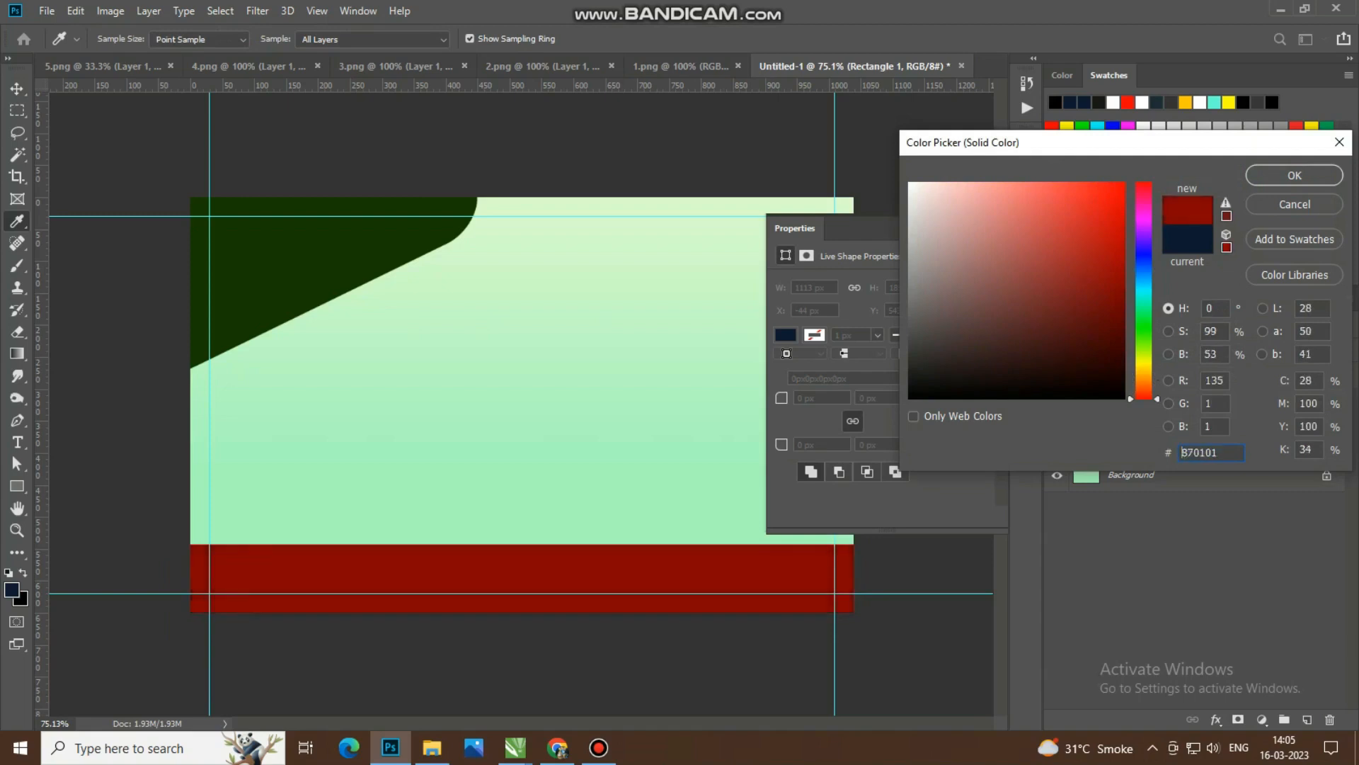
{"action": "left_click", "coordinate": [1294, 175]}
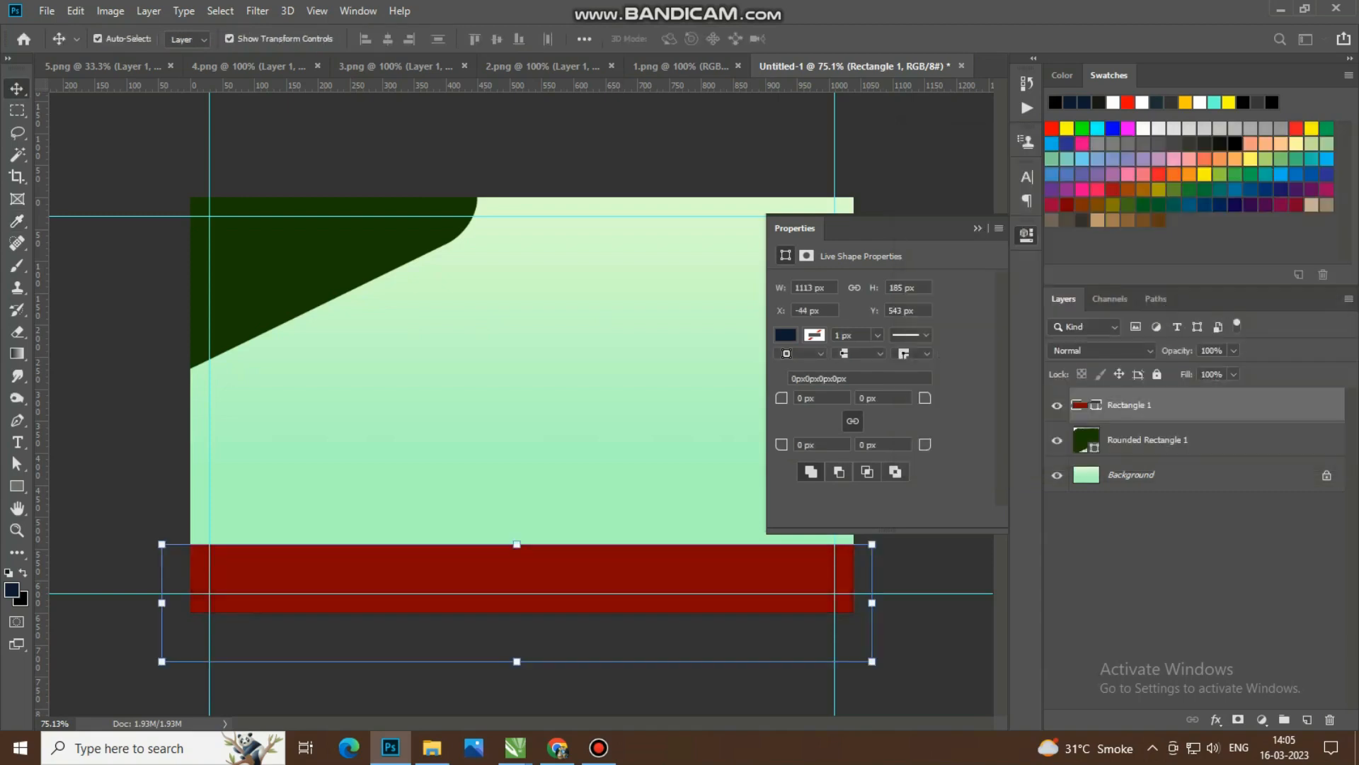
{"action": "left_click", "coordinate": [1026, 234]}
{"action": "double_click", "coordinate": [1086, 440]}
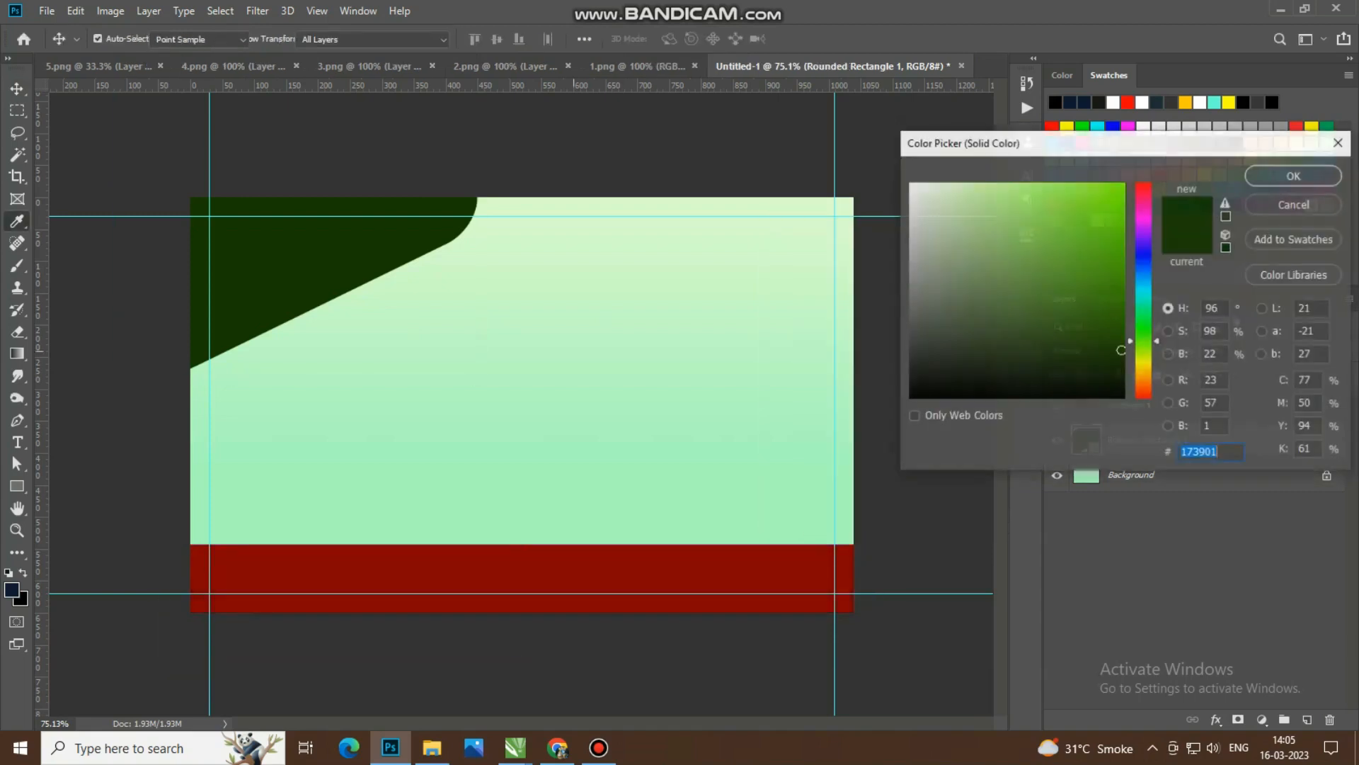
{"action": "left_click", "coordinate": [730, 566]}
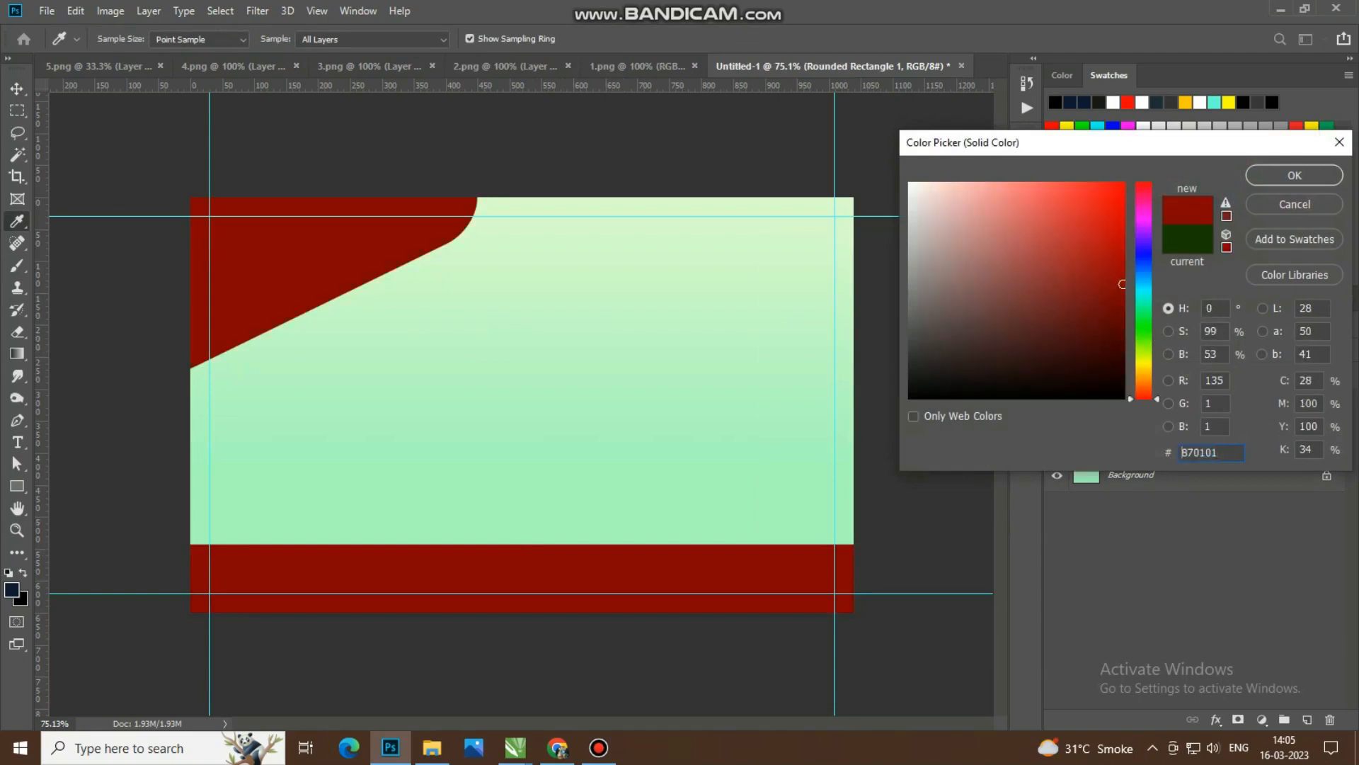
{"action": "left_click", "coordinate": [1294, 204]}
{"action": "left_click", "coordinate": [879, 554]}
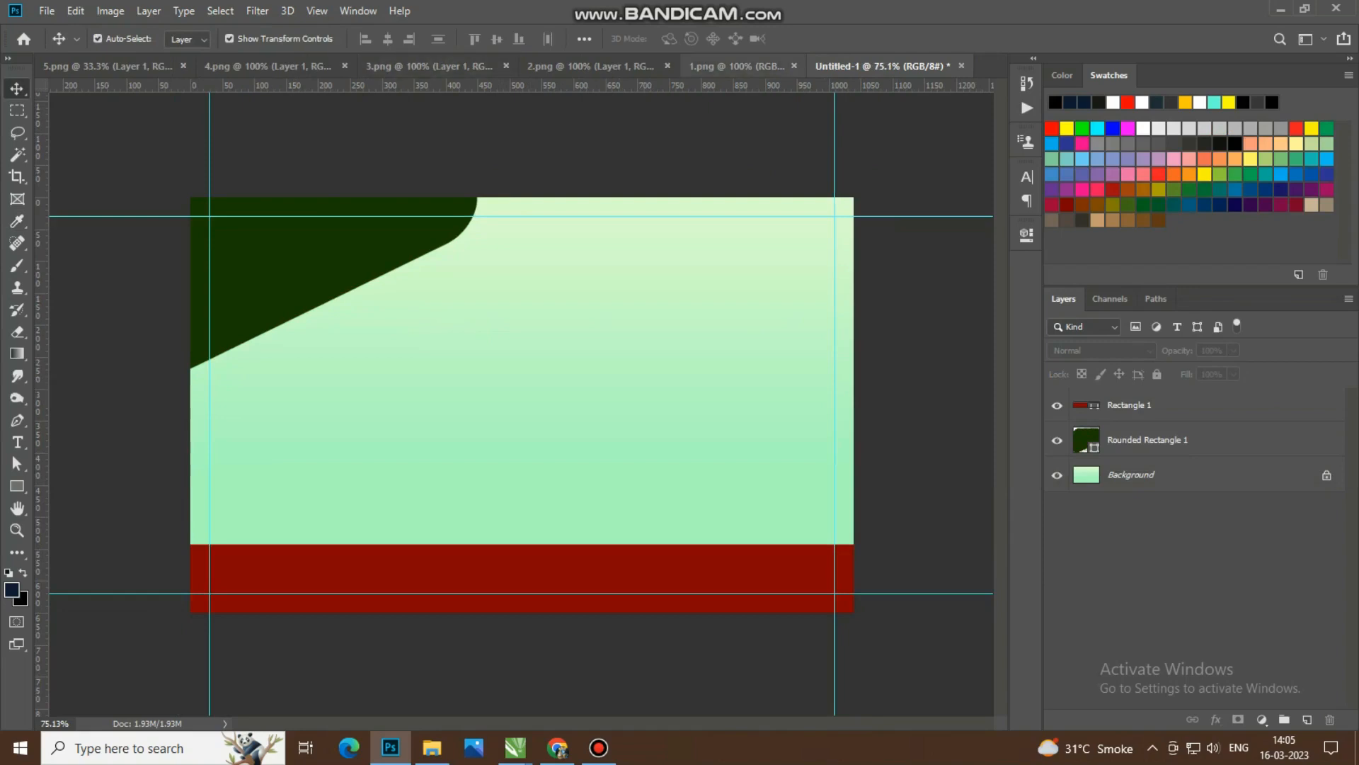
Step: Scale the pomegranate image in 5.png to about 28.8% and copy it into the business card document
{"action": "left_click", "coordinate": [107, 67]}
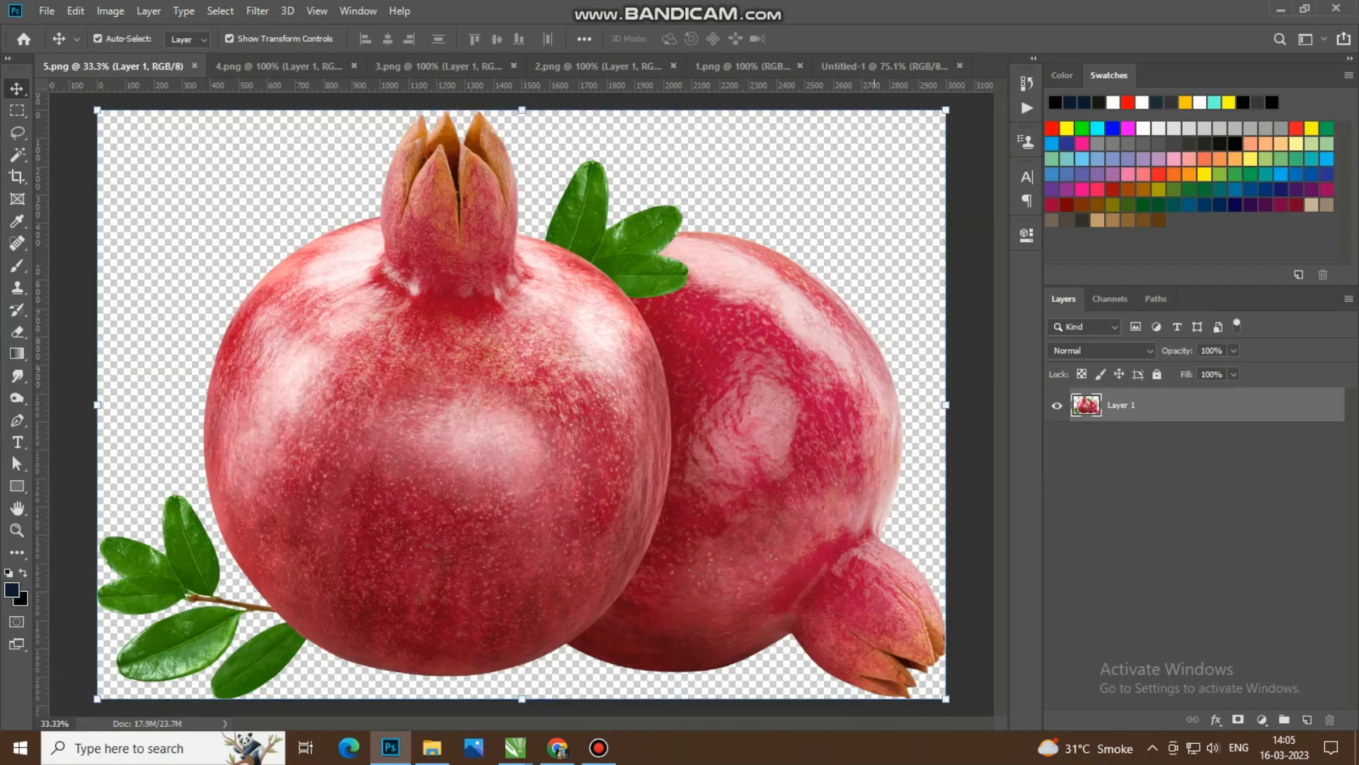
{"action": "left_click_drag", "start_coordinate": [945, 109], "coordinate": [735, 344]}
{"action": "left_click_drag", "start_coordinate": [555, 372], "coordinate": [946, 15]}
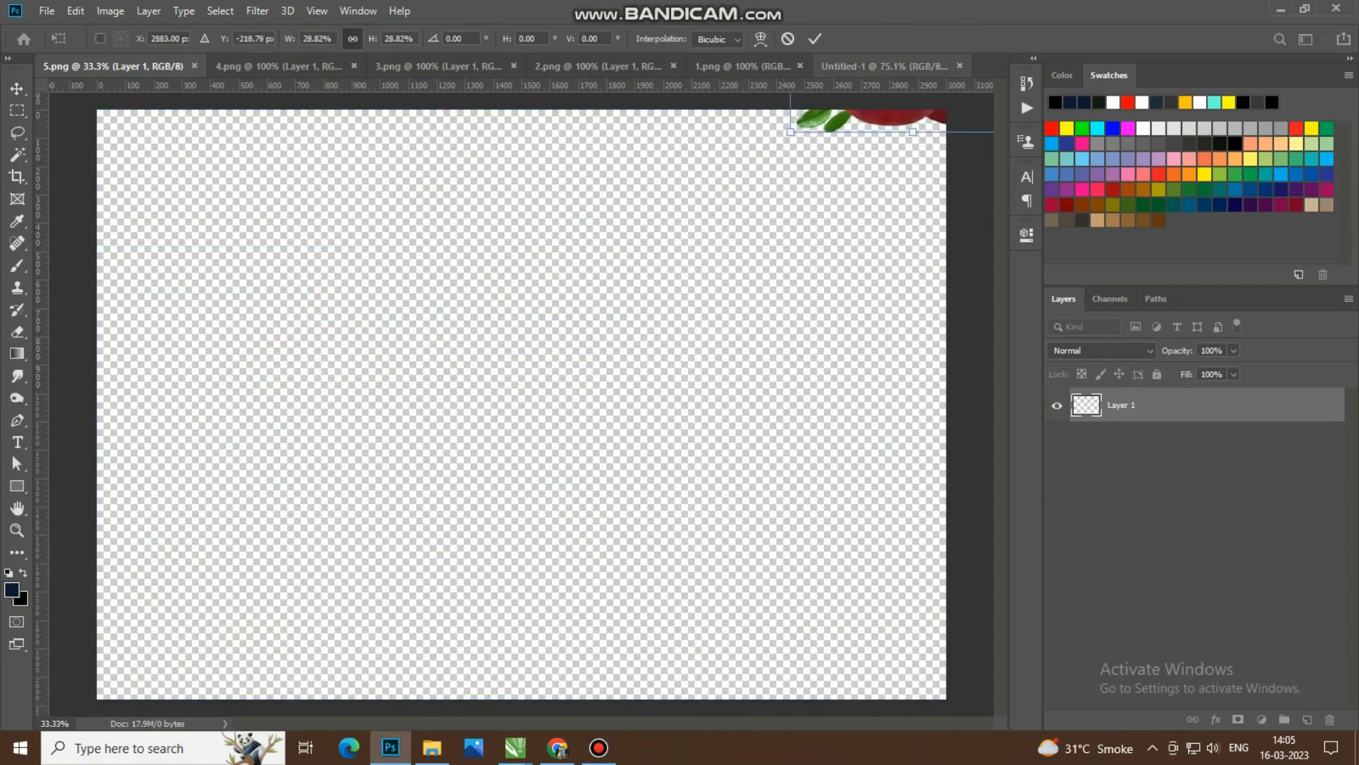
{"action": "left_click", "coordinate": [814, 38]}
{"action": "left_click_drag", "start_coordinate": [877, 113], "coordinate": [516, 410]}
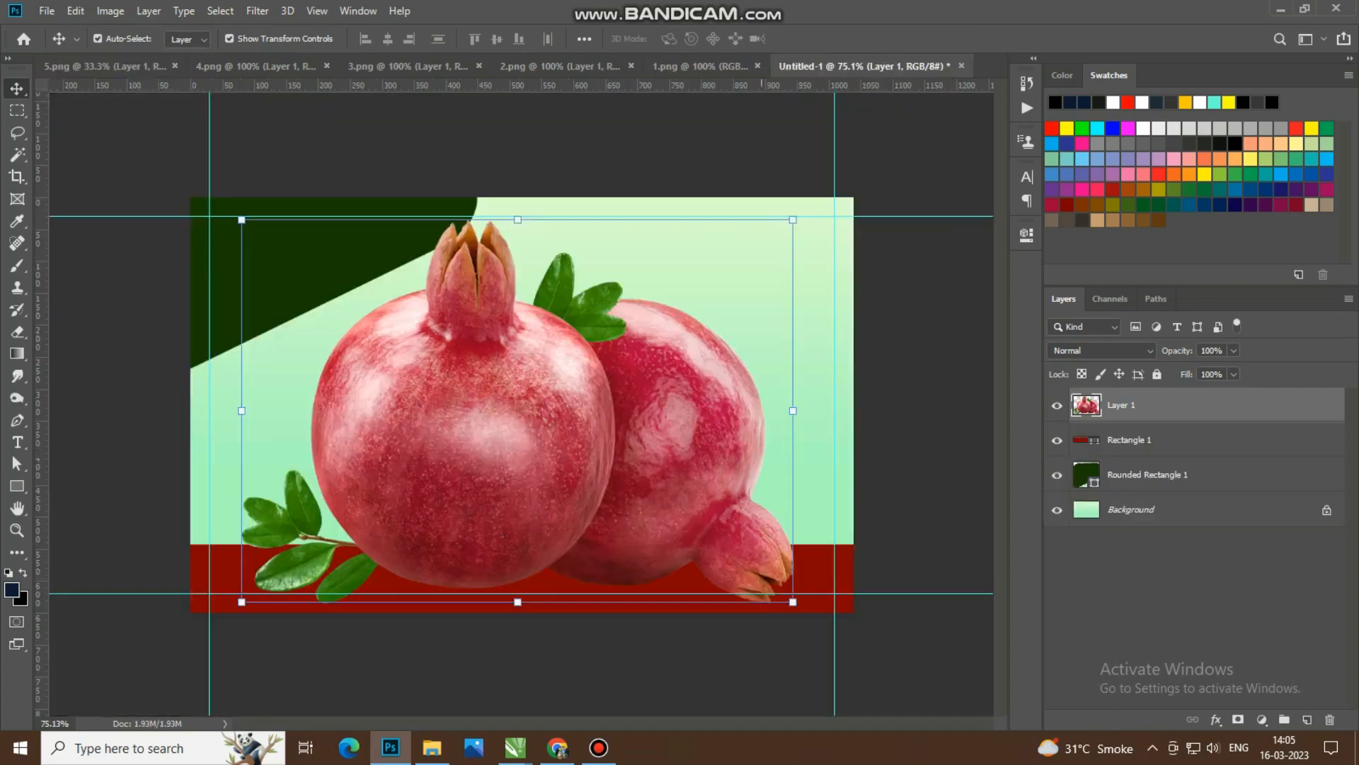
Step: Shrink the pomegranates to about 29% and place them against the left margin guide, resting on the red band
{"action": "left_click_drag", "start_coordinate": [793, 602], "coordinate": [386, 318]}
{"action": "left_click_drag", "start_coordinate": [308, 236], "coordinate": [308, 451]}
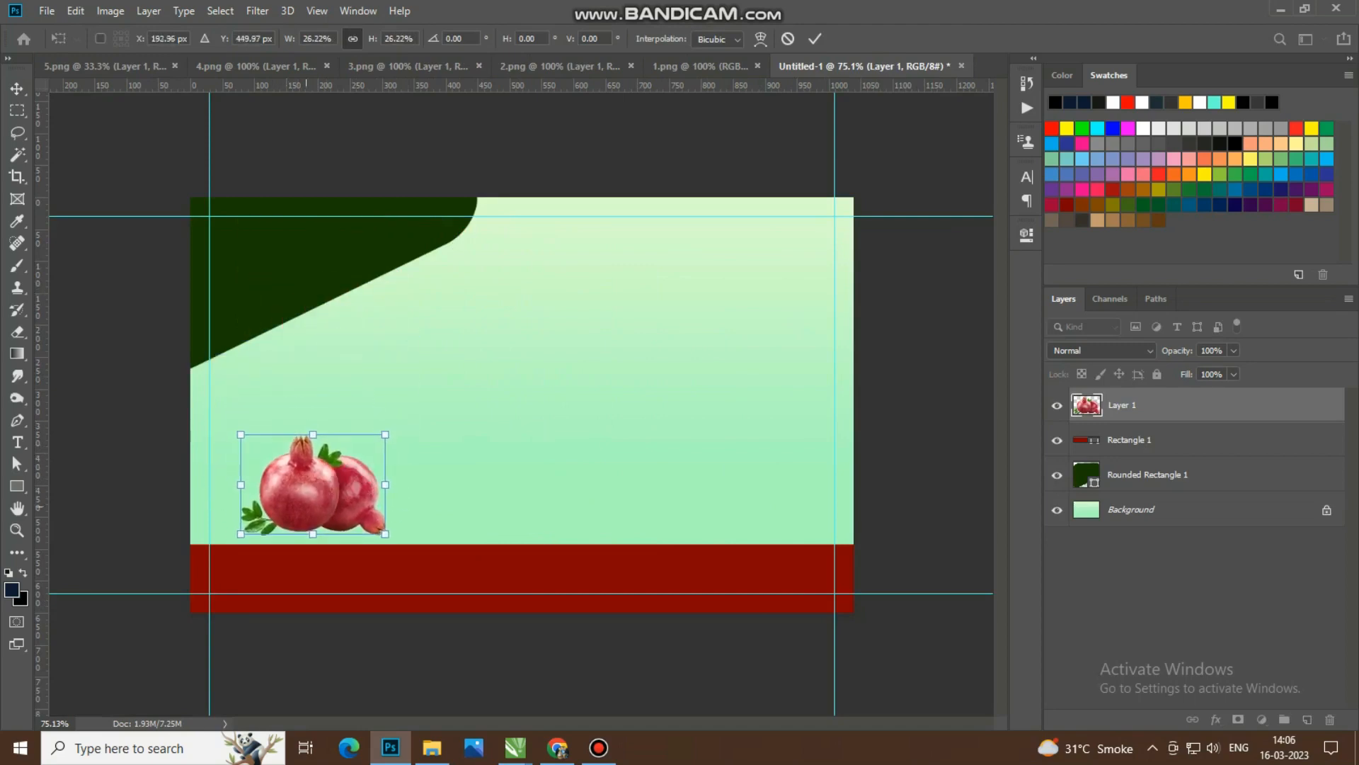
{"action": "left_click_drag", "start_coordinate": [386, 435], "coordinate": [323, 473]}
{"action": "left_click_drag", "start_coordinate": [403, 409], "coordinate": [369, 433]}
{"action": "left_click", "coordinate": [815, 39]}
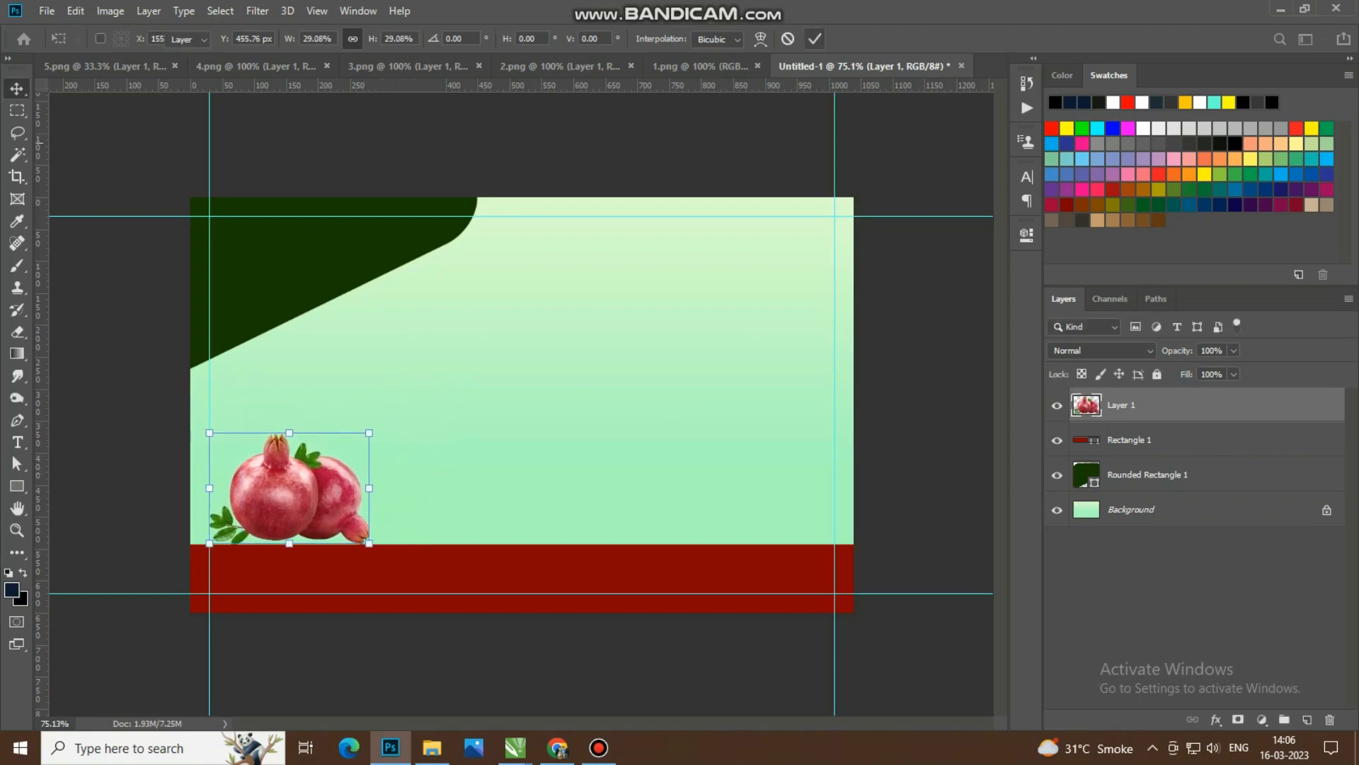
Step: Copy the citrus image from 4.png into the card, resize it and place it partly beyond the card's top-right corner
{"action": "left_click", "coordinate": [233, 66]}
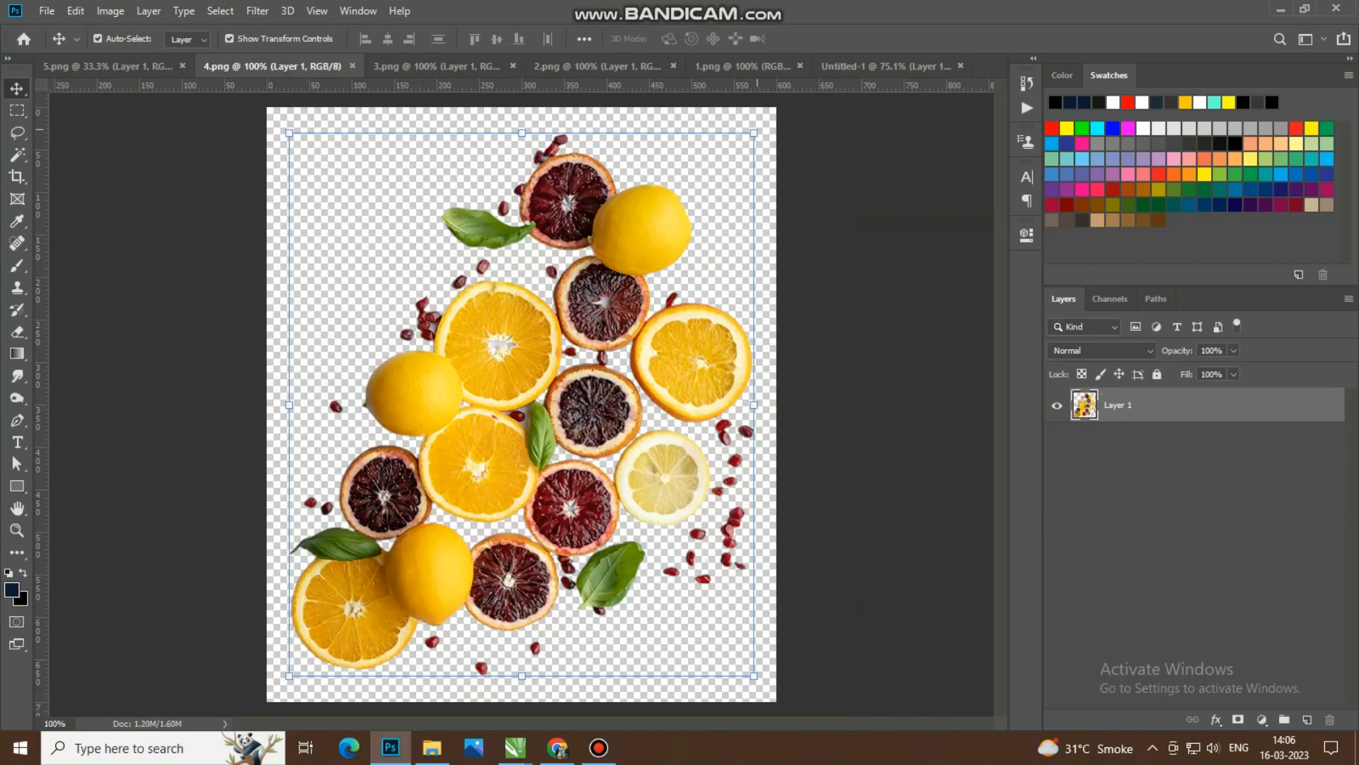
{"action": "left_click_drag", "start_coordinate": [756, 132], "coordinate": [949, 538]}
{"action": "left_click", "coordinate": [815, 38]}
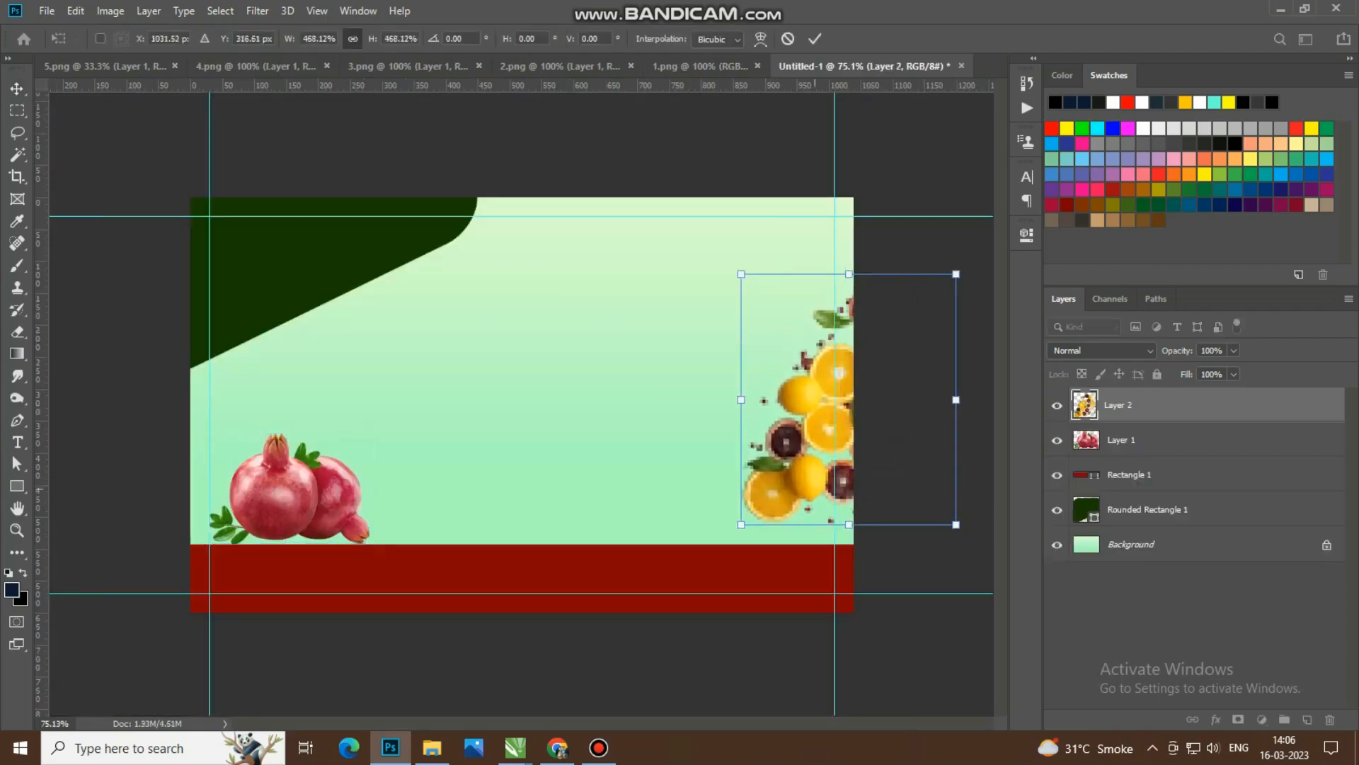
{"action": "left_click_drag", "start_coordinate": [800, 463], "coordinate": [806, 387]}
{"action": "left_click_drag", "start_coordinate": [807, 338], "coordinate": [787, 231]}
{"action": "key", "text": "Return"}
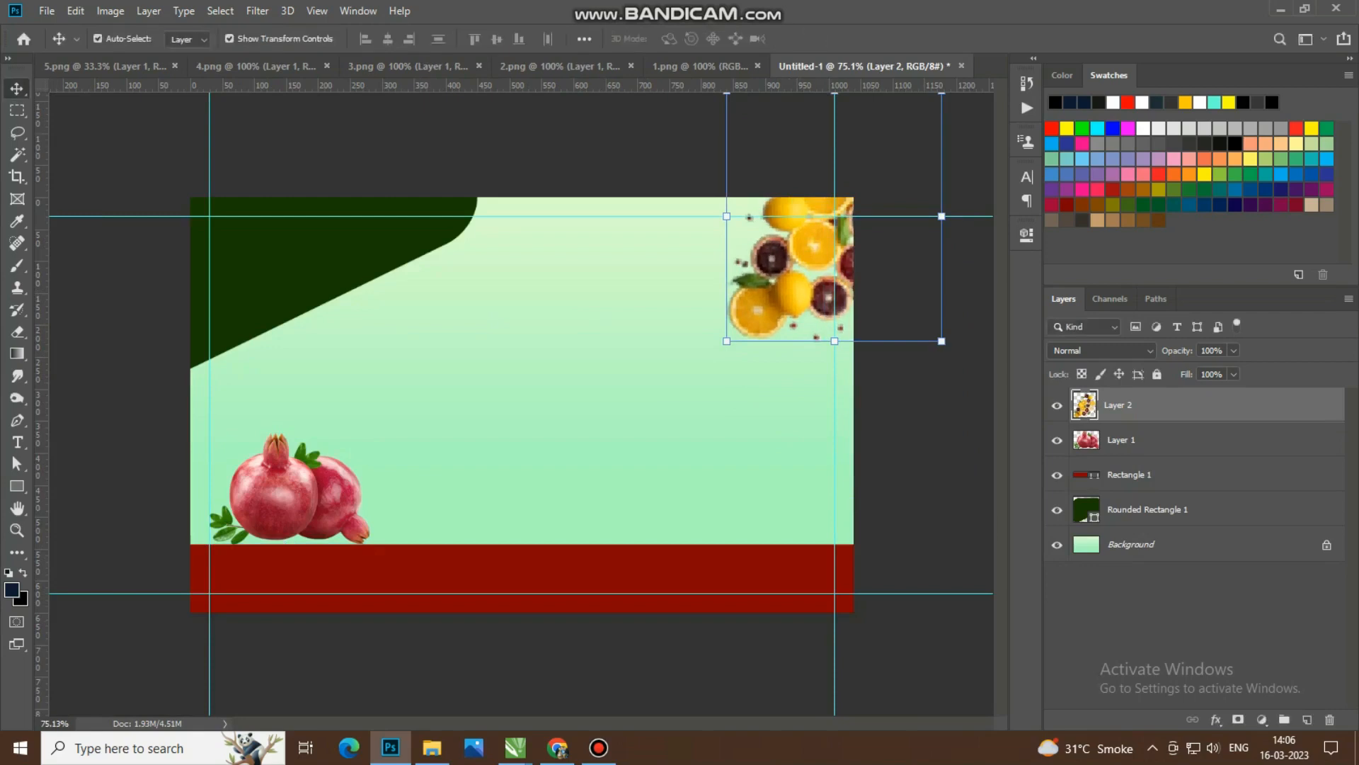
Step: Set the citrus layer's opacity to 48% and deselect it
{"action": "key", "text": "8"}
{"action": "key", "text": "4"}
{"action": "key", "text": "8"}
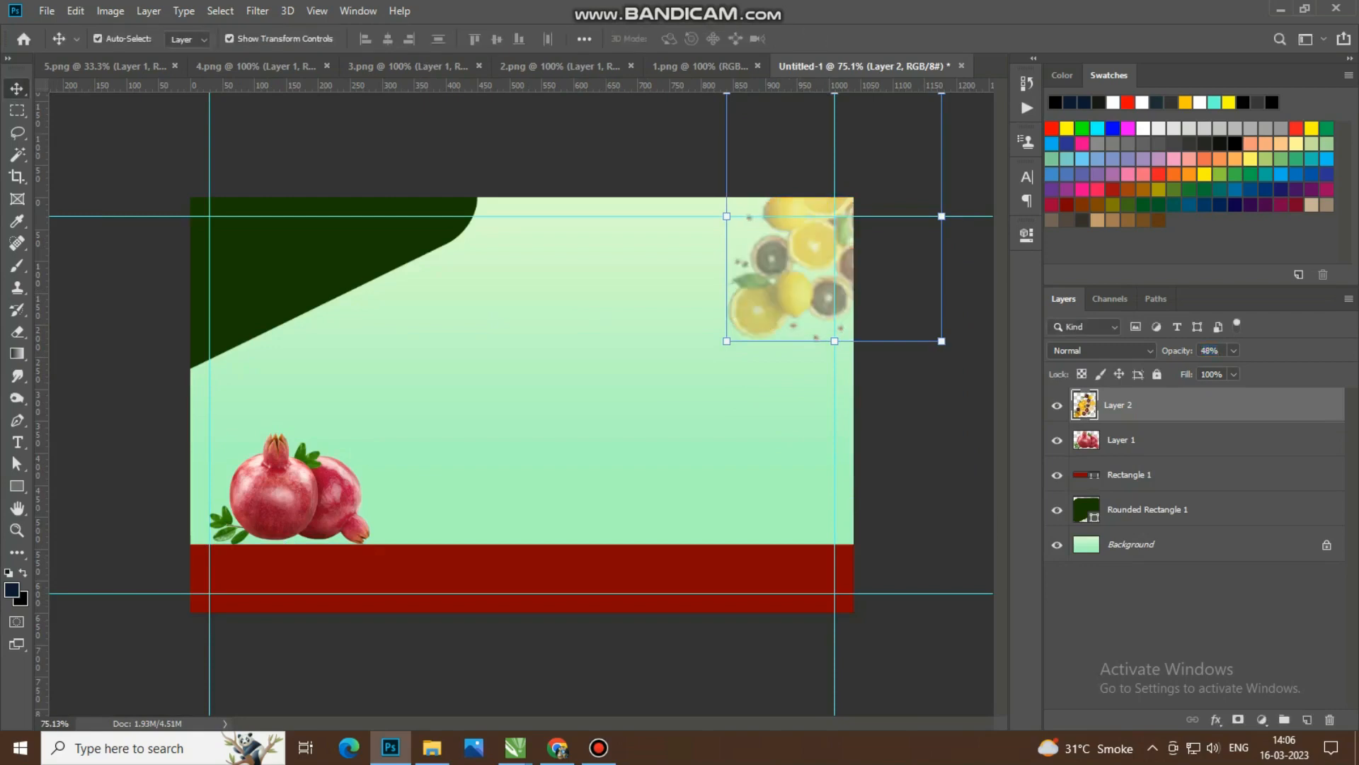
{"action": "left_click", "coordinate": [878, 466]}
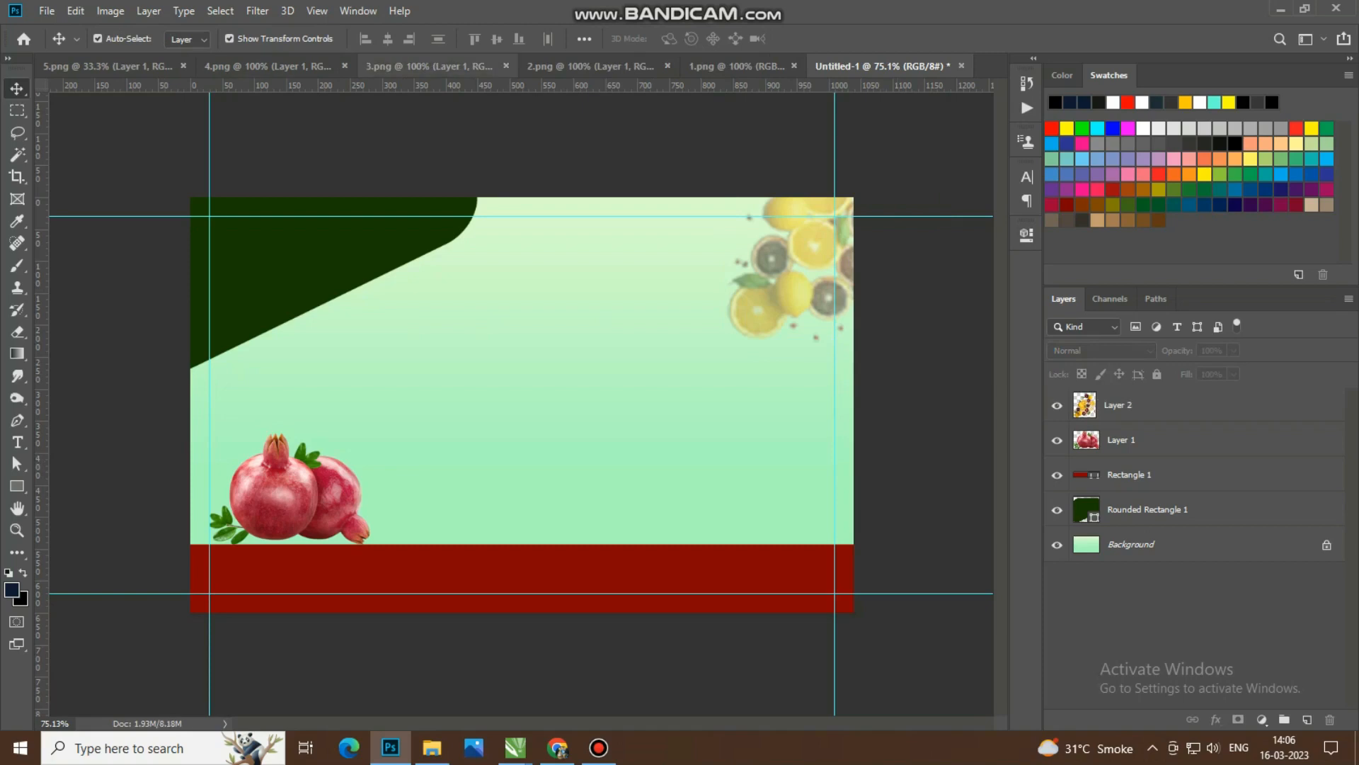
Step: Shrink the fruit box image in 3.png to less than half its size and copy it into the card
{"action": "left_click", "coordinate": [432, 66]}
{"action": "left_click_drag", "start_coordinate": [702, 189], "coordinate": [509, 371]}
{"action": "key", "text": "Return"}
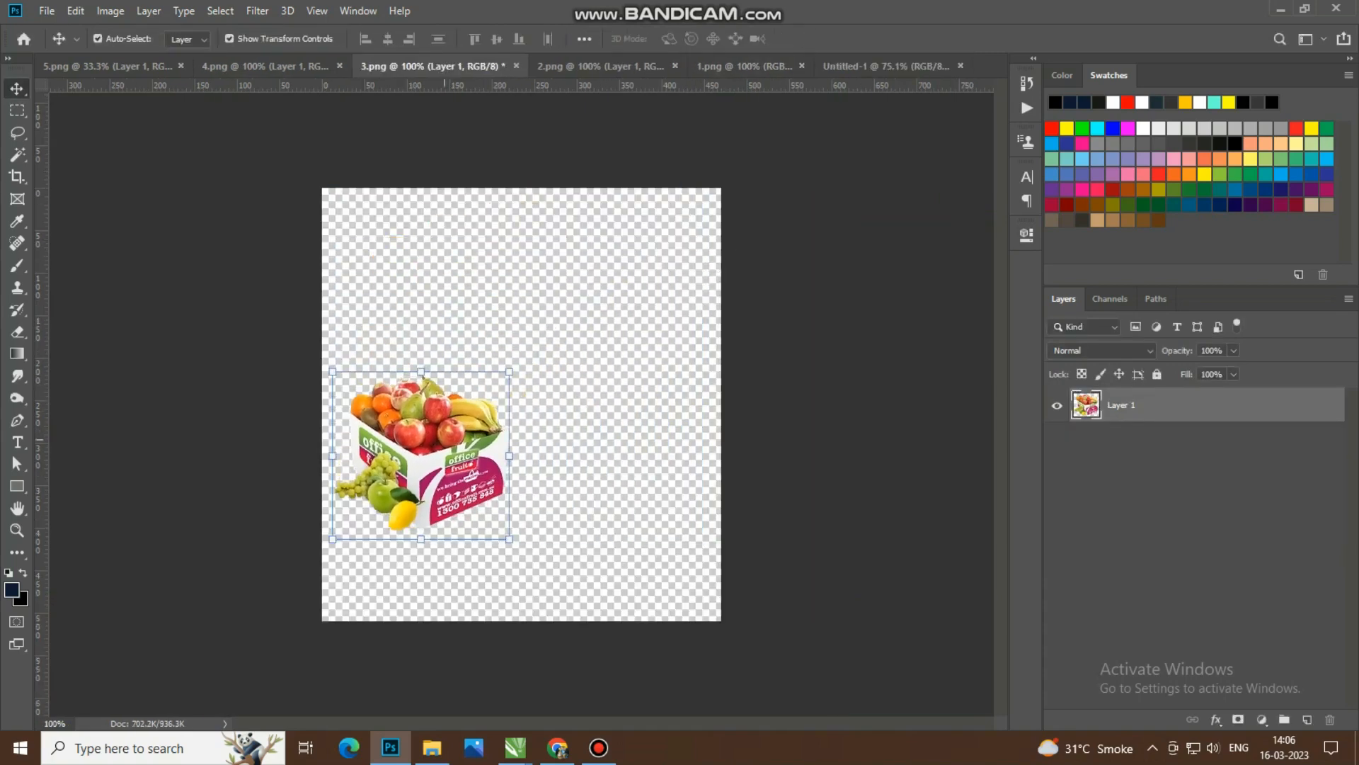
{"action": "left_click_drag", "start_coordinate": [429, 453], "coordinate": [577, 488]}
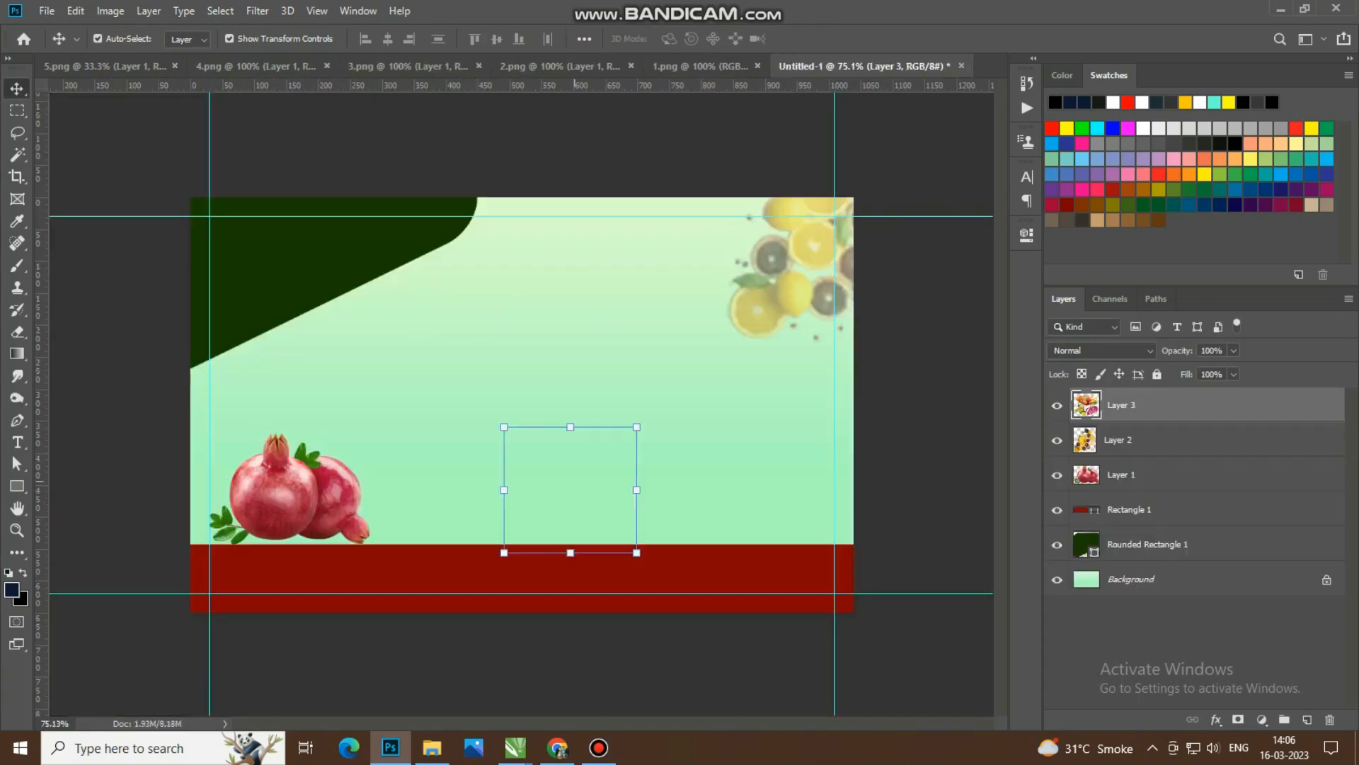
Step: Enlarge the fruit box to about 125% and place it at the card's lower-right corner, overlapping the red band
{"action": "left_click_drag", "start_coordinate": [637, 427], "coordinate": [633, 434]}
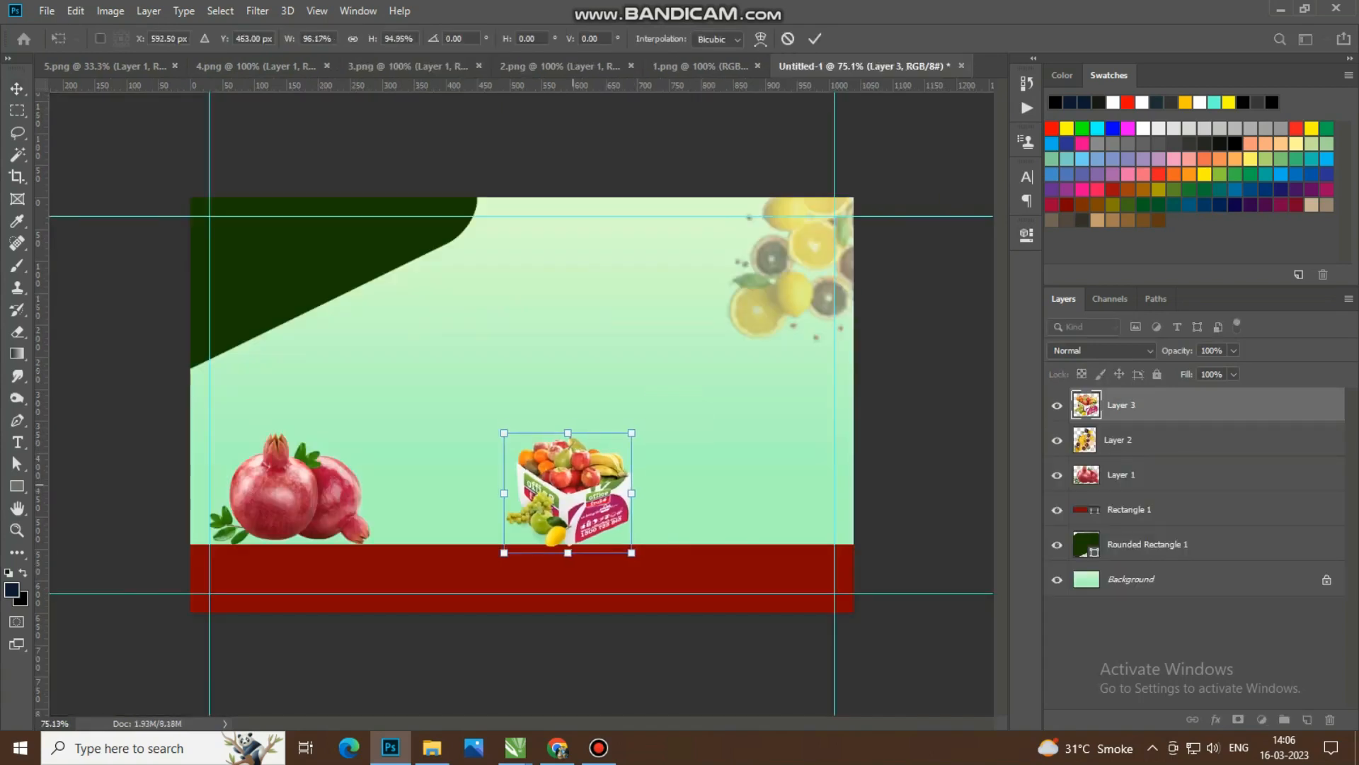
{"action": "left_click_drag", "start_coordinate": [572, 480], "coordinate": [794, 504]}
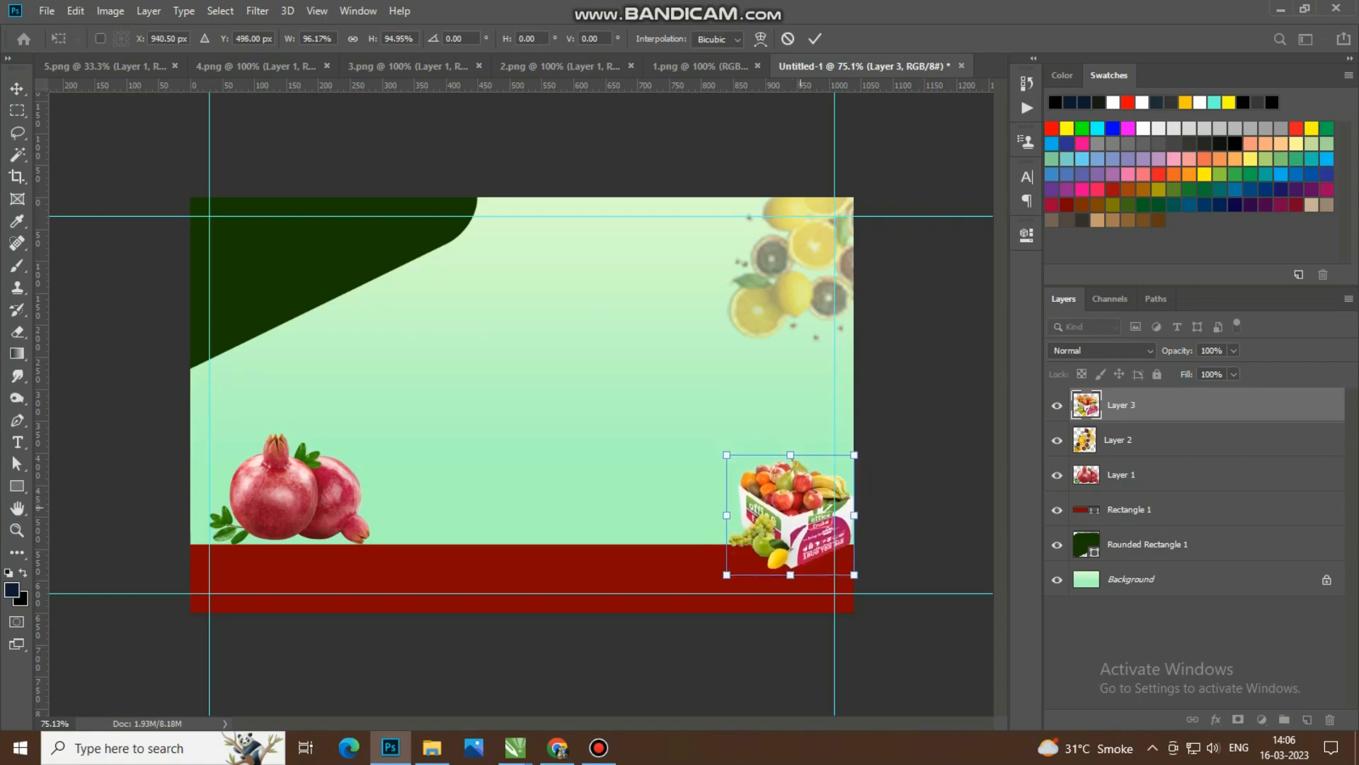
{"action": "left_click_drag", "start_coordinate": [727, 456], "coordinate": [688, 419]}
{"action": "left_click_drag", "start_coordinate": [765, 493], "coordinate": [783, 521]}
{"action": "left_click", "coordinate": [815, 39]}
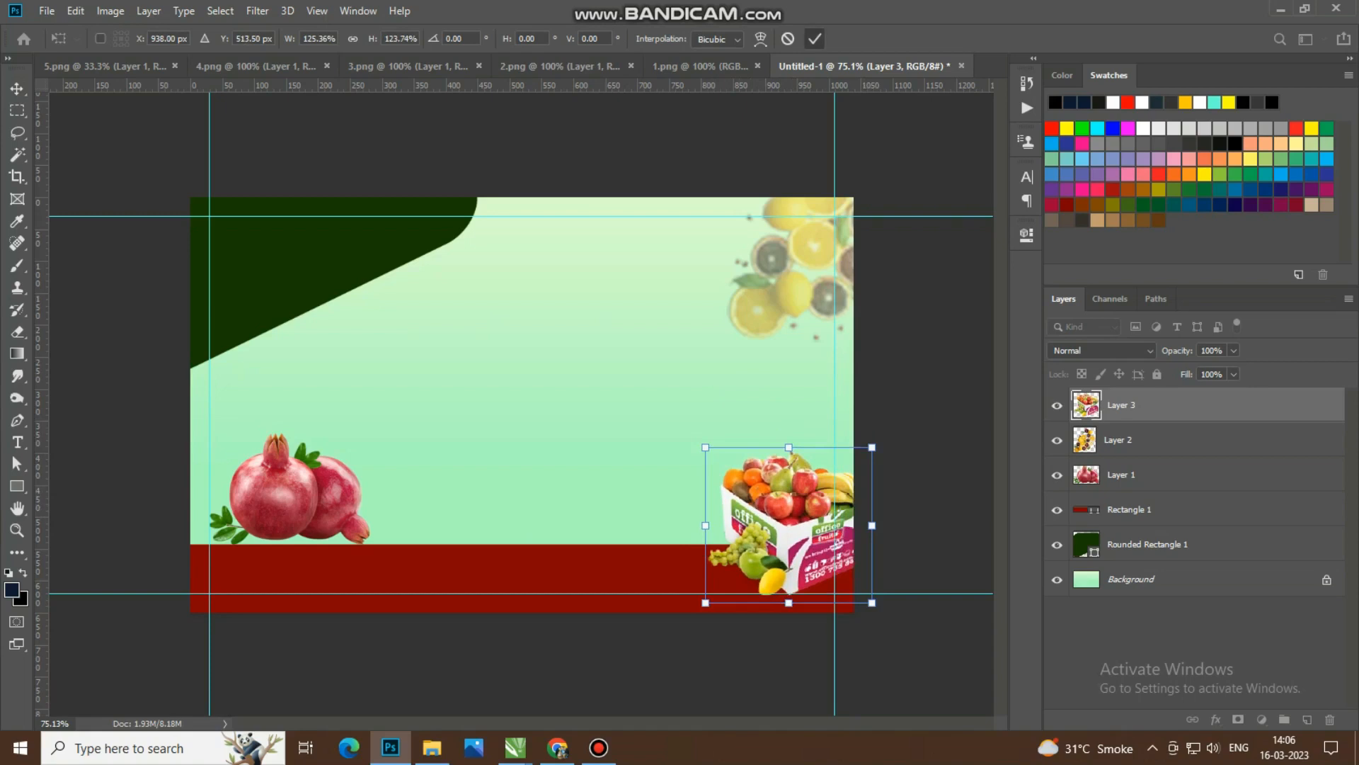
Step: Scale the mixed fruit image in 2.png to about 42%, copy it into the card, enlarge it to about 159% and place it over the pomegranates
{"action": "left_click", "coordinate": [414, 66]}
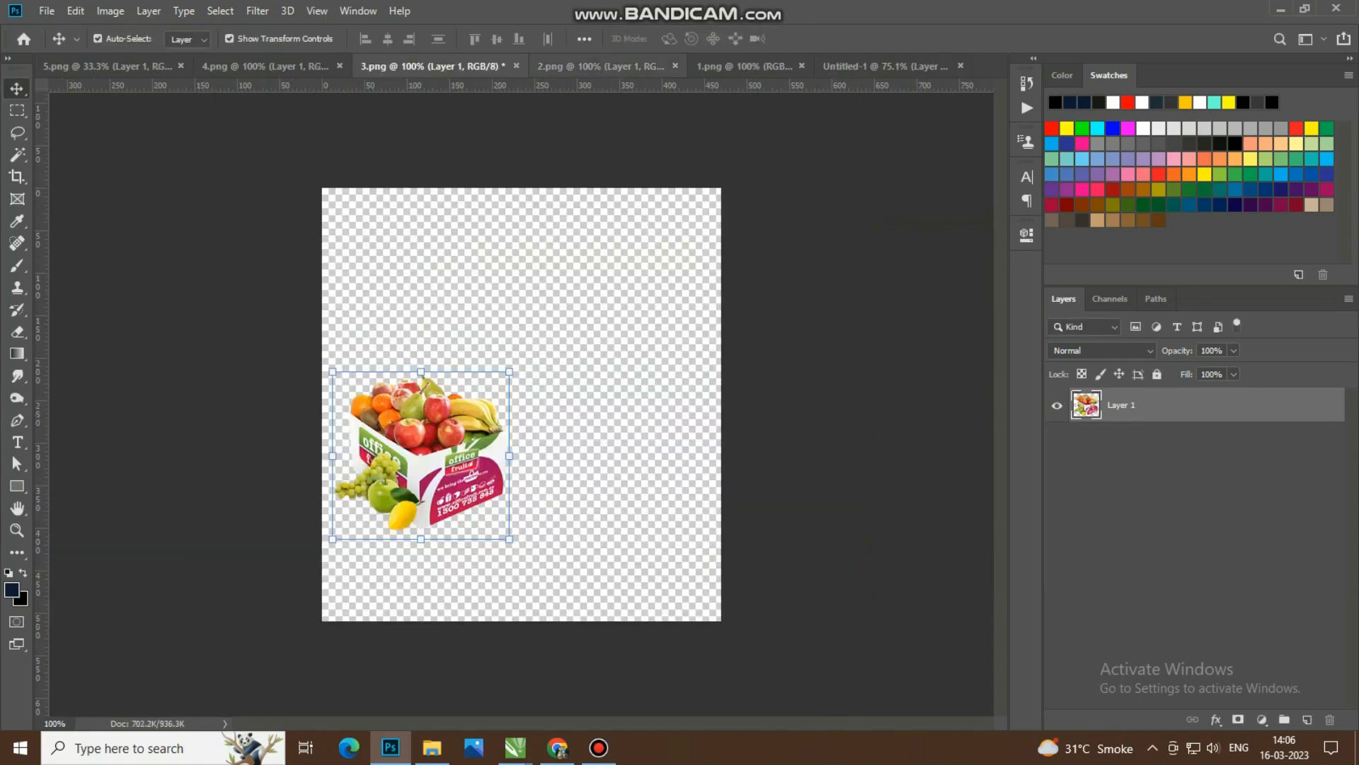
{"action": "left_click", "coordinate": [581, 66]}
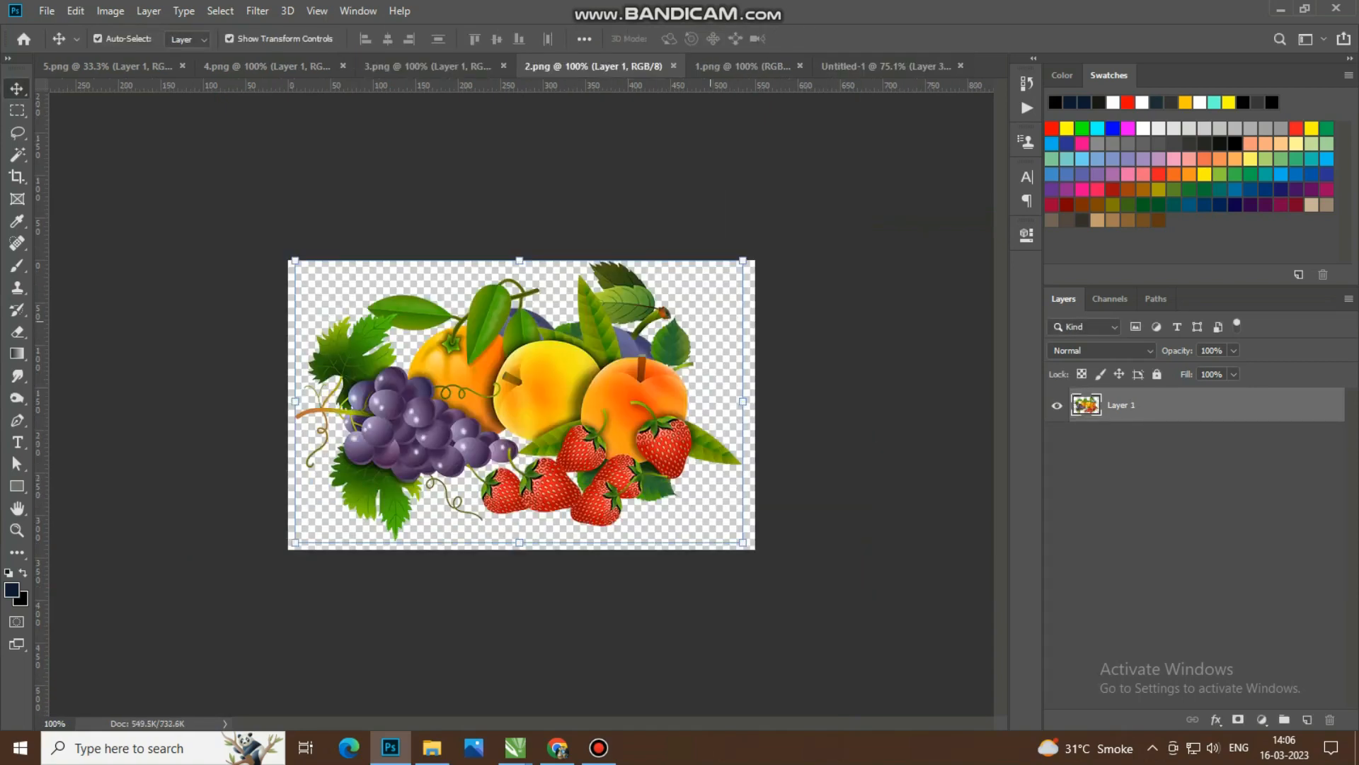
{"action": "left_click_drag", "start_coordinate": [743, 261], "coordinate": [483, 423]}
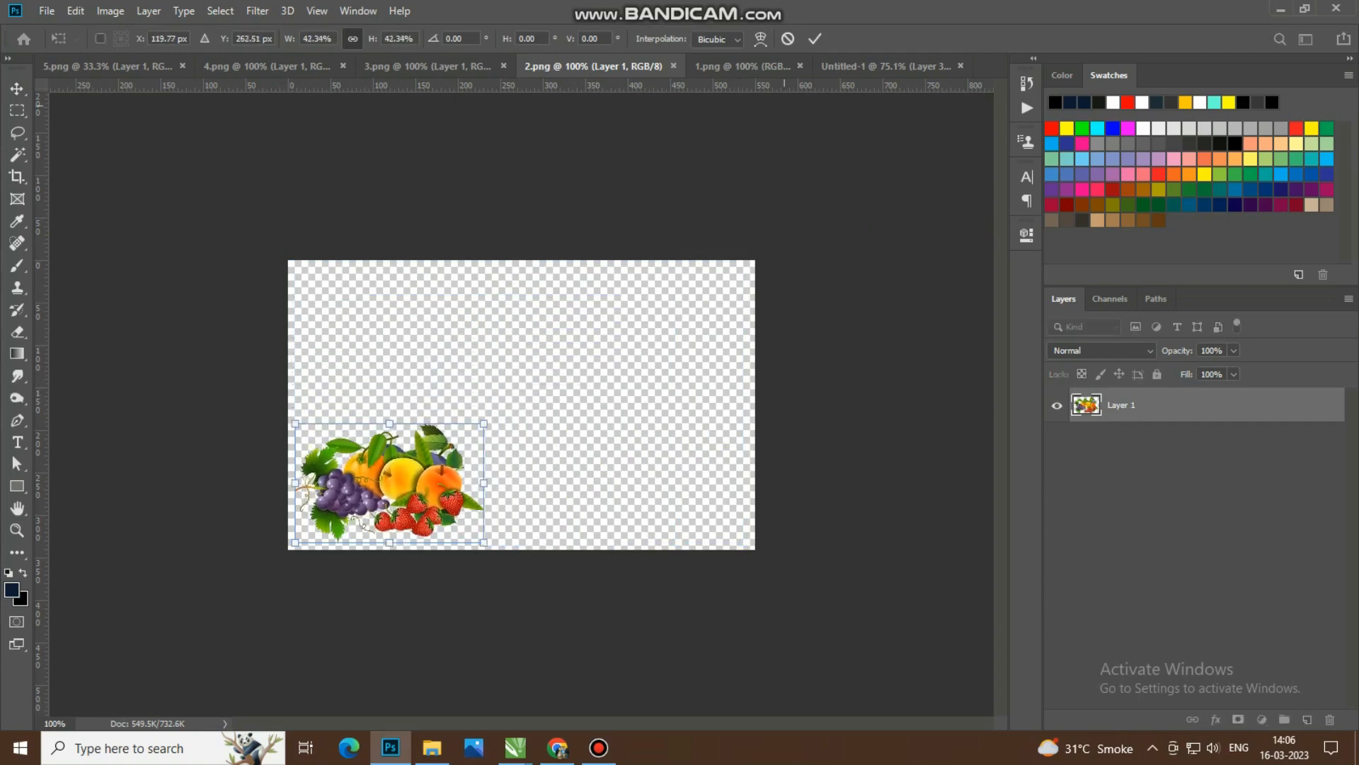
{"action": "key", "text": "Return"}
{"action": "left_click_drag", "start_coordinate": [896, 69], "coordinate": [308, 441]}
{"action": "left_click_drag", "start_coordinate": [362, 480], "coordinate": [333, 412]}
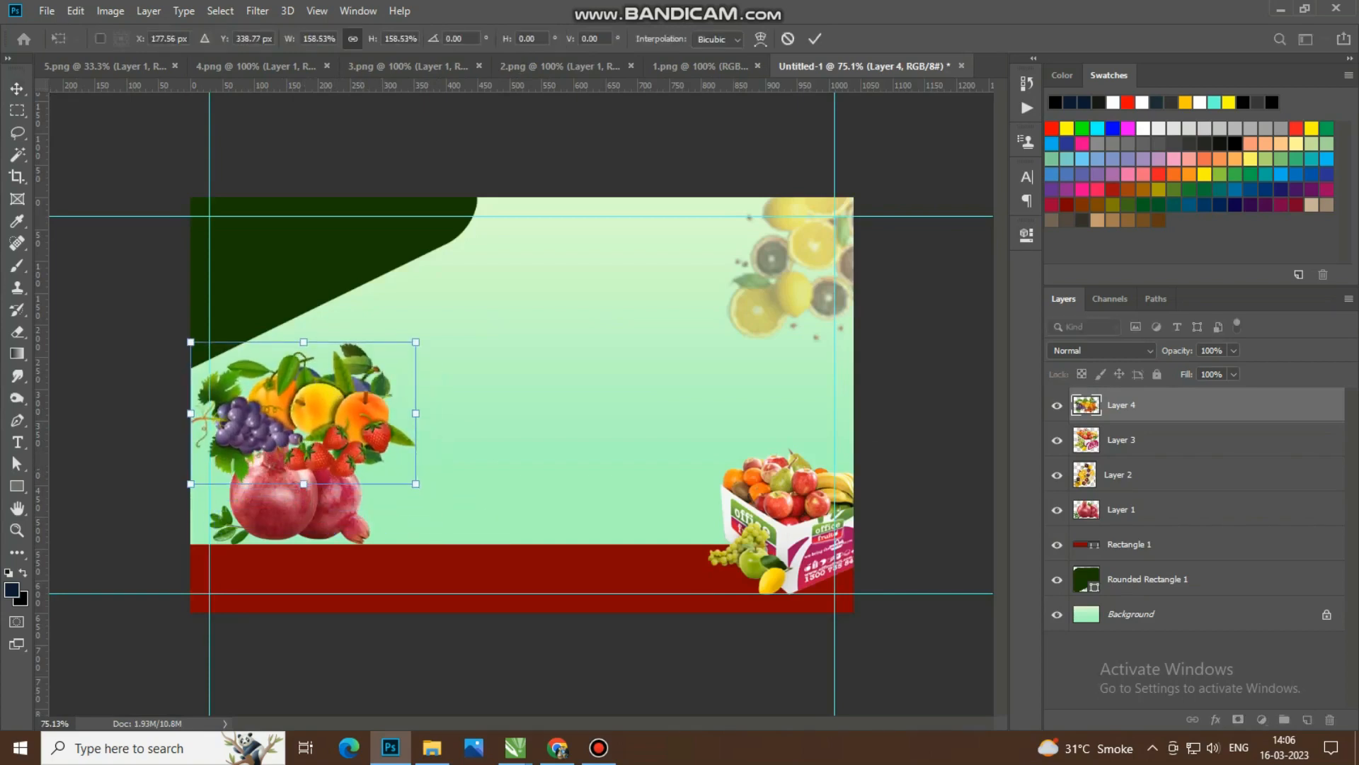
{"action": "left_click", "coordinate": [815, 39]}
Step: Copy the pineapple and banana image from 1.png into the card, scaled down and placed just above the fruit box
{"action": "left_click", "coordinate": [705, 66]}
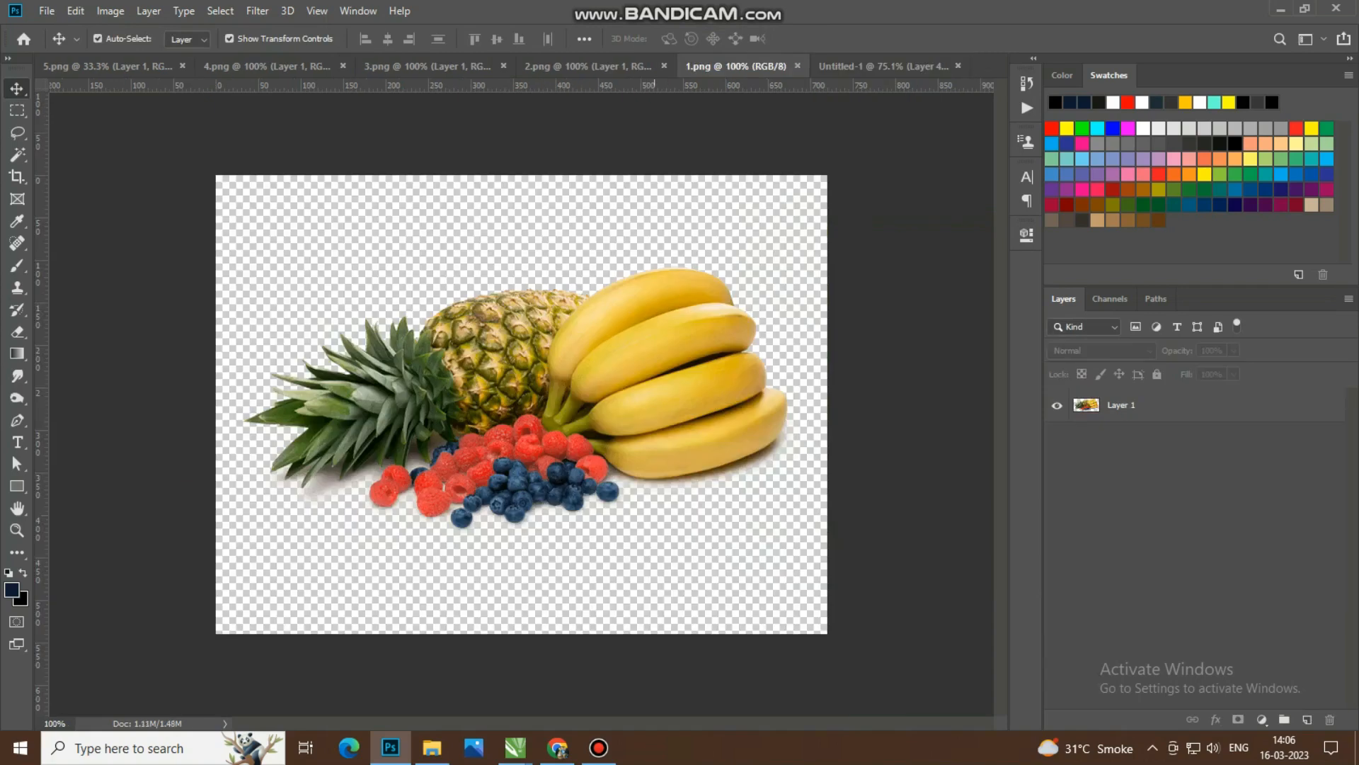
{"action": "left_click_drag", "start_coordinate": [798, 266], "coordinate": [776, 438]}
{"action": "left_click", "coordinate": [815, 39]}
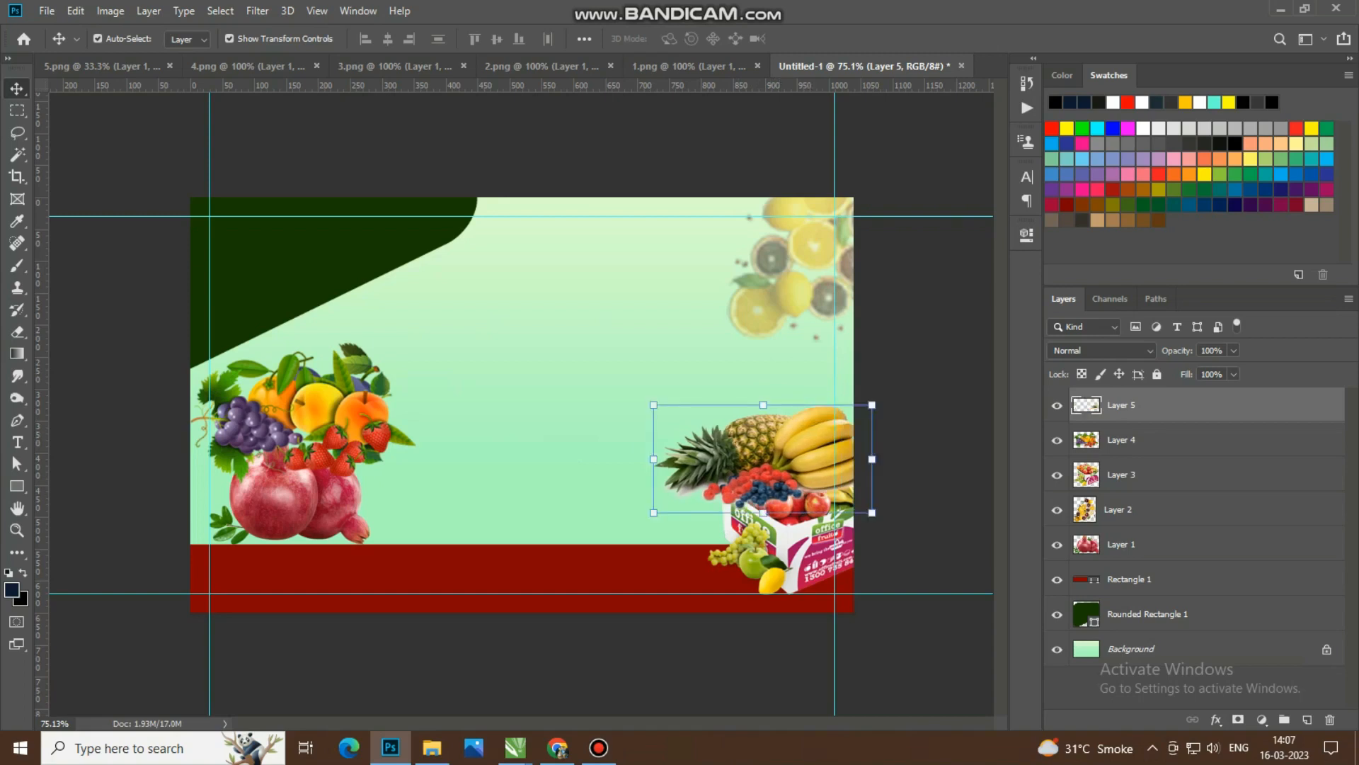
Step: Move the pomegranate layer above the mixed fruit layer so the pomegranates sit in front
{"action": "left_click", "coordinate": [319, 410]}
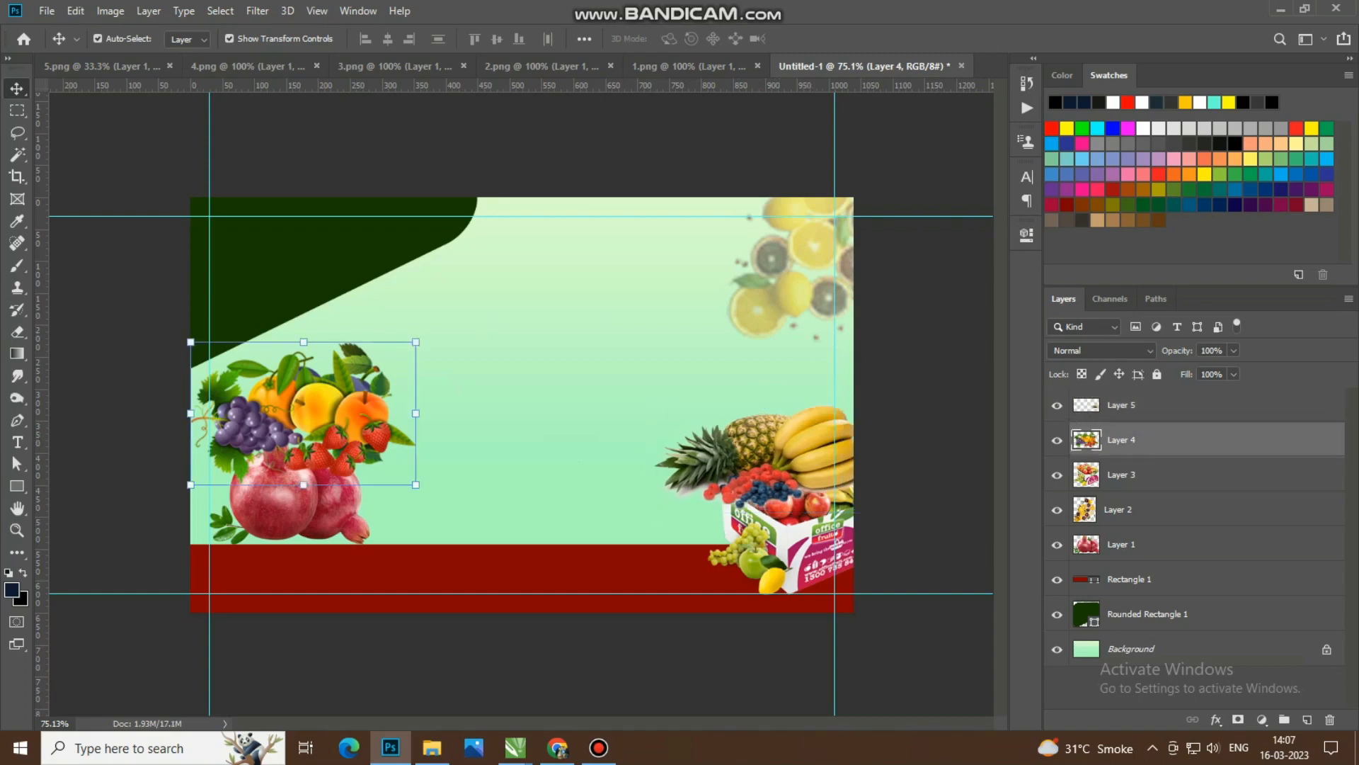
{"action": "left_click_drag", "start_coordinate": [1147, 544], "coordinate": [1146, 425]}
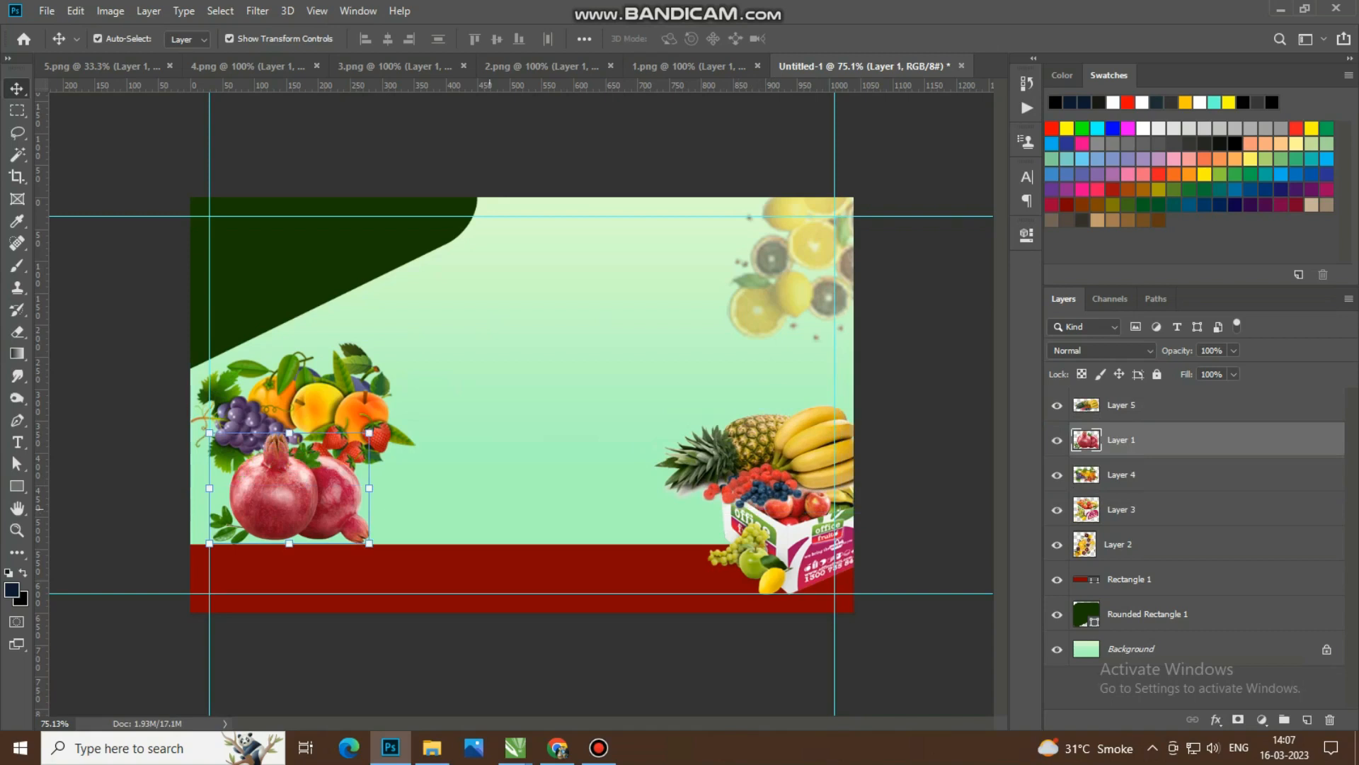
Step: Nudge the pomegranates and mixed fruit closer together vertically, and bring the fruit box layer to the top of the layer stack
{"action": "left_click_drag", "start_coordinate": [341, 493], "coordinate": [341, 483]}
{"action": "left_click_drag", "start_coordinate": [338, 372], "coordinate": [337, 380]}
{"action": "left_click", "coordinate": [800, 538]}
{"action": "left_click_drag", "start_coordinate": [1147, 510], "coordinate": [1147, 397]}
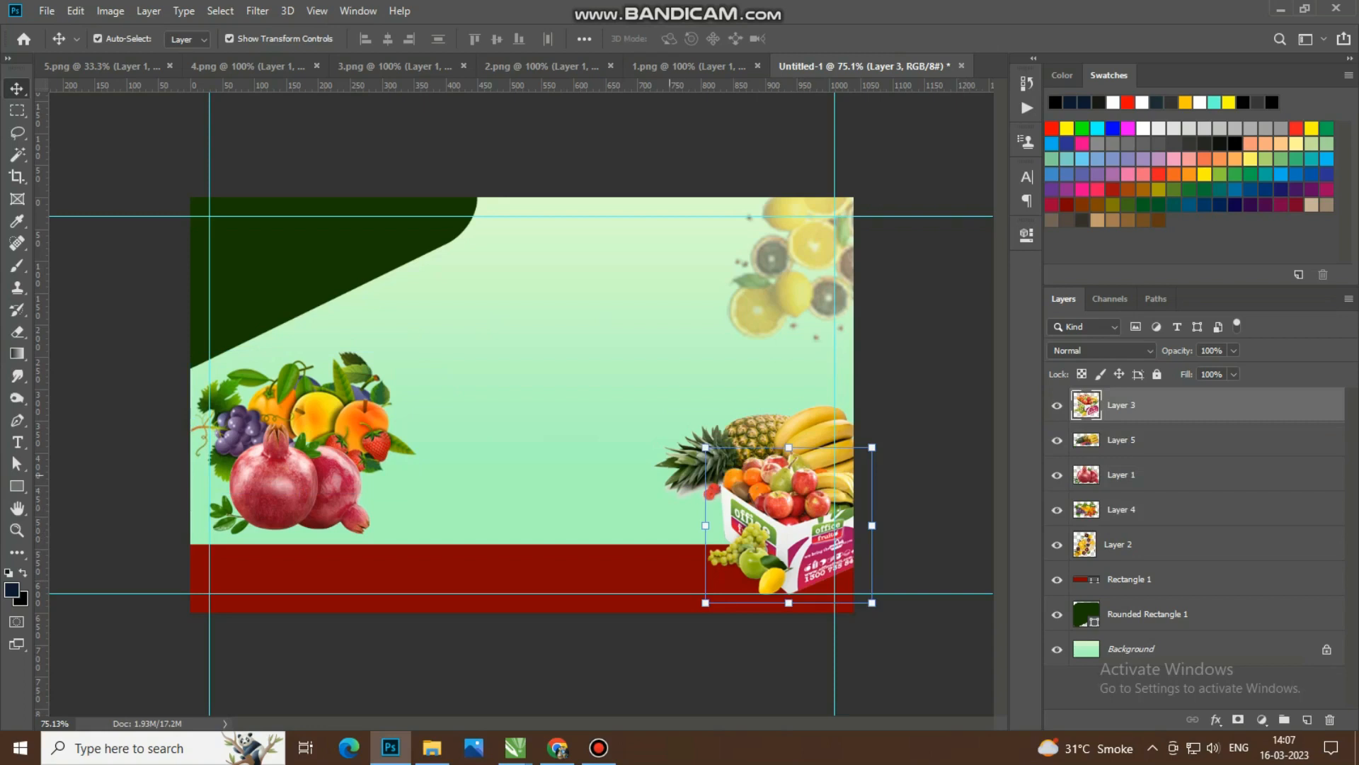
Step: Enlarge the pineapple and banana image to about 103.6%, extending it outward behind the fruit box
{"action": "left_click", "coordinate": [670, 475]}
{"action": "left_click", "coordinate": [679, 461]}
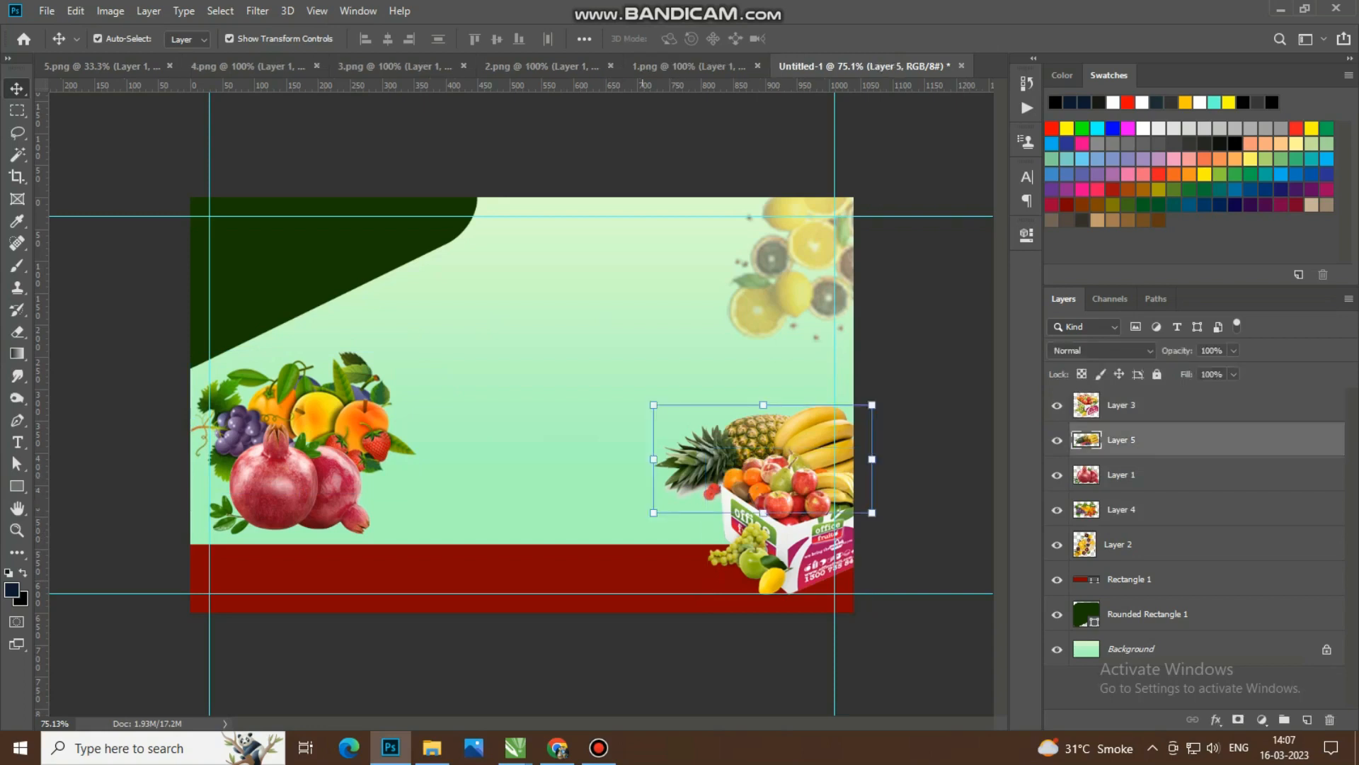
{"action": "left_click_drag", "start_coordinate": [654, 512], "coordinate": [646, 516]}
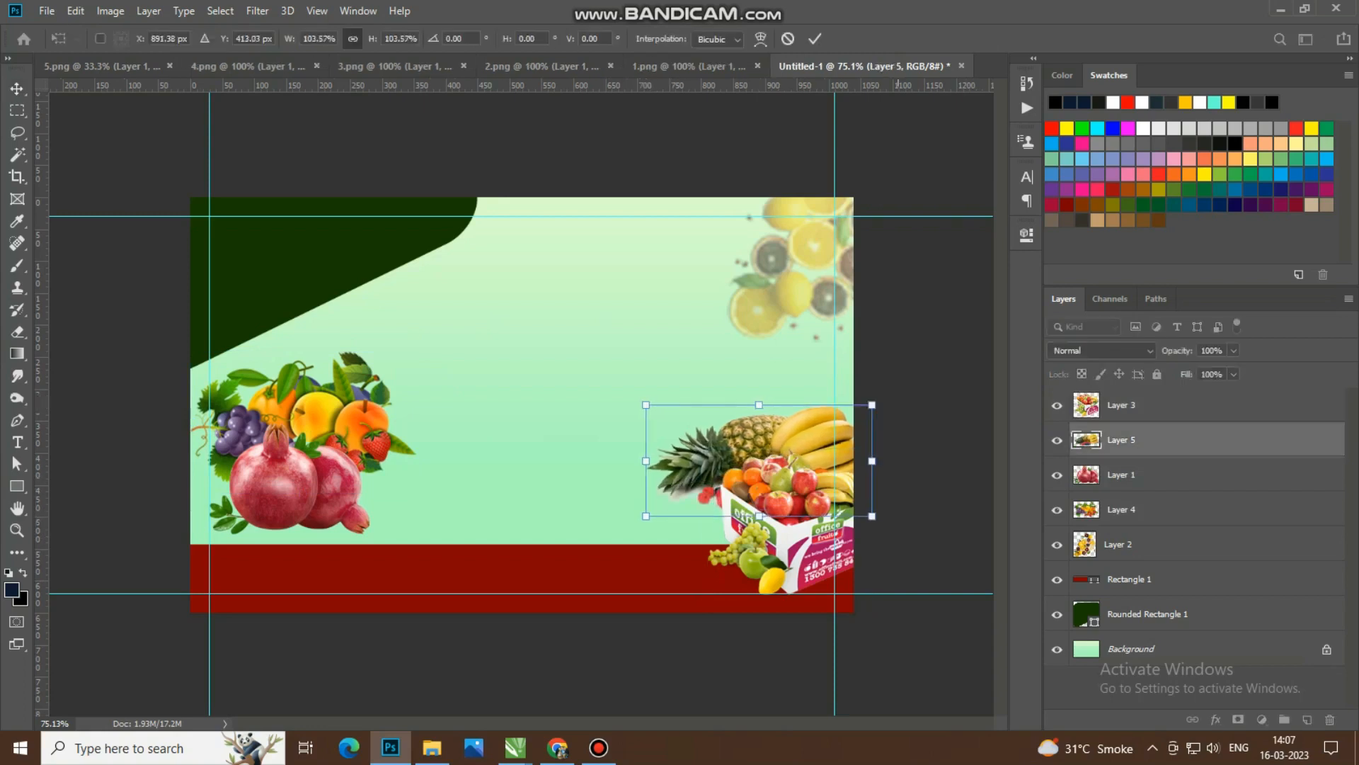
{"action": "left_click", "coordinate": [815, 39]}
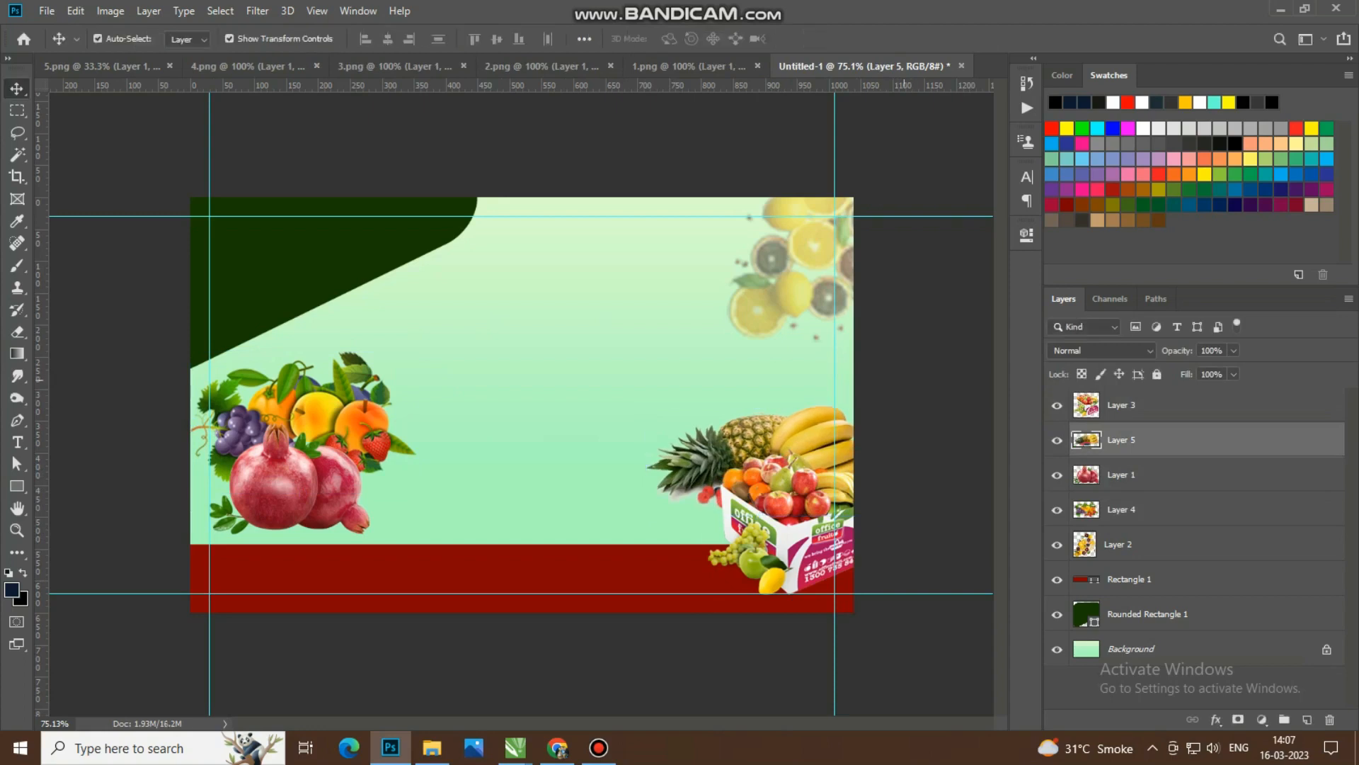
{"action": "left_click", "coordinate": [866, 170]}
{"action": "scroll", "coordinate": [499, 414], "scroll_direction": "up", "scroll_amount": 3}
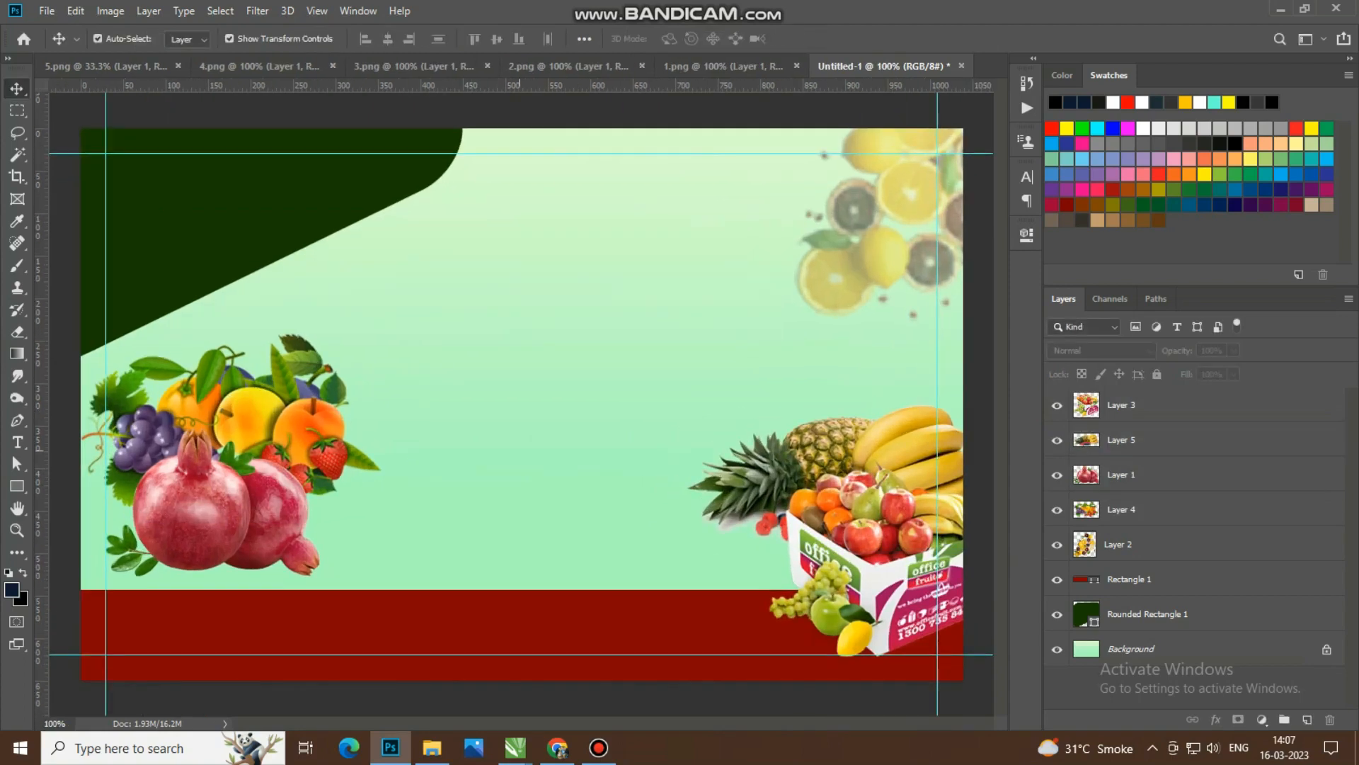
Step: Add a white text layer on the dark green corner shape at 7.2 pt in the BHARTIYA HINDI_109 font
{"action": "left_click", "coordinate": [18, 442]}
{"action": "left_click", "coordinate": [380, 205]}
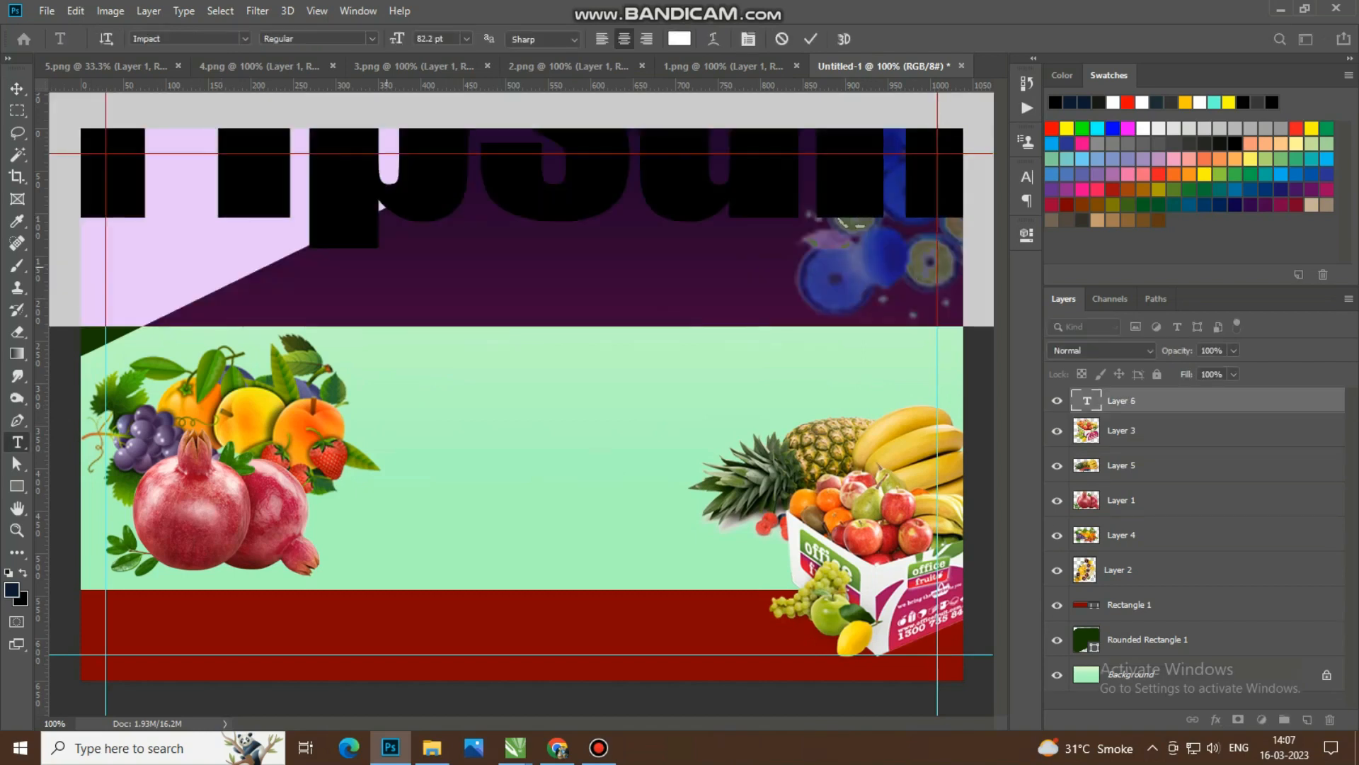
{"action": "left_click_drag", "start_coordinate": [395, 39], "coordinate": [344, 39]}
{"action": "left_click", "coordinate": [170, 38]}
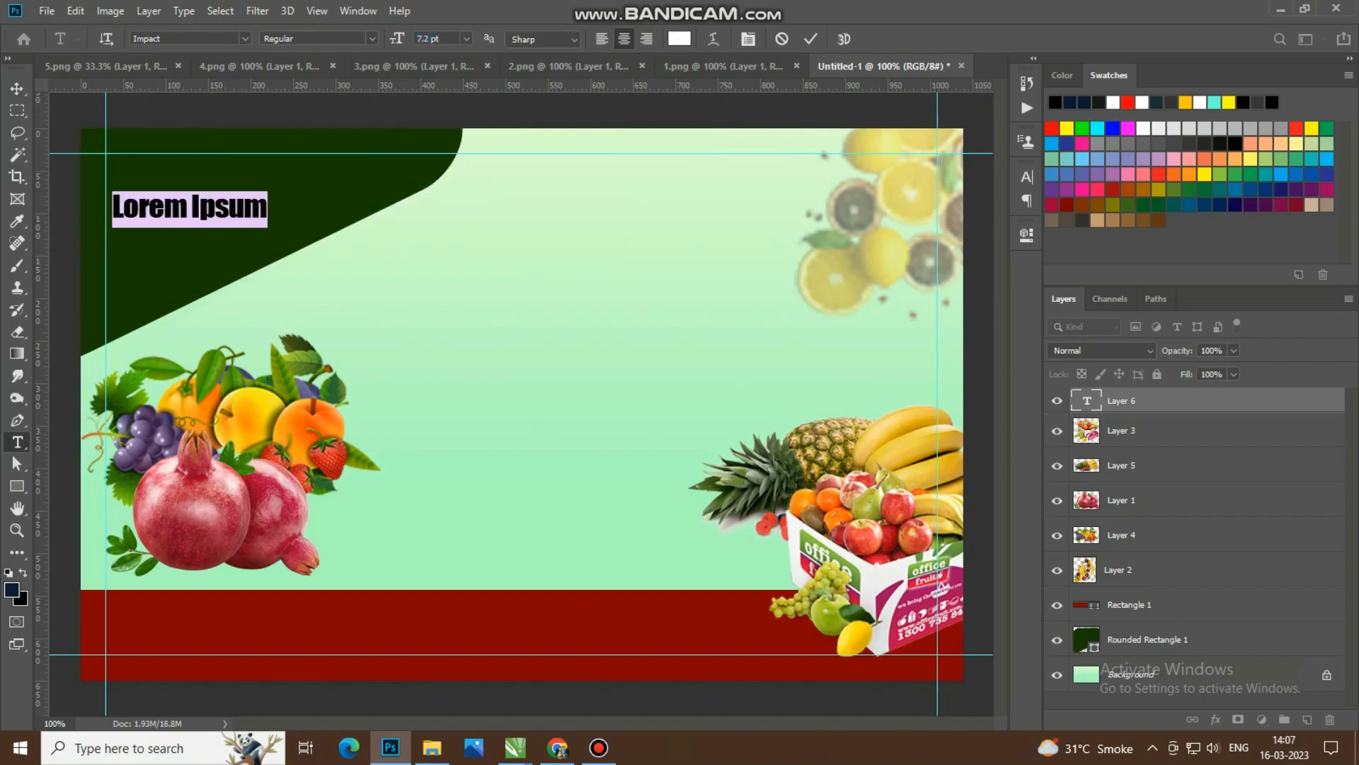
{"action": "left_click", "coordinate": [245, 39]}
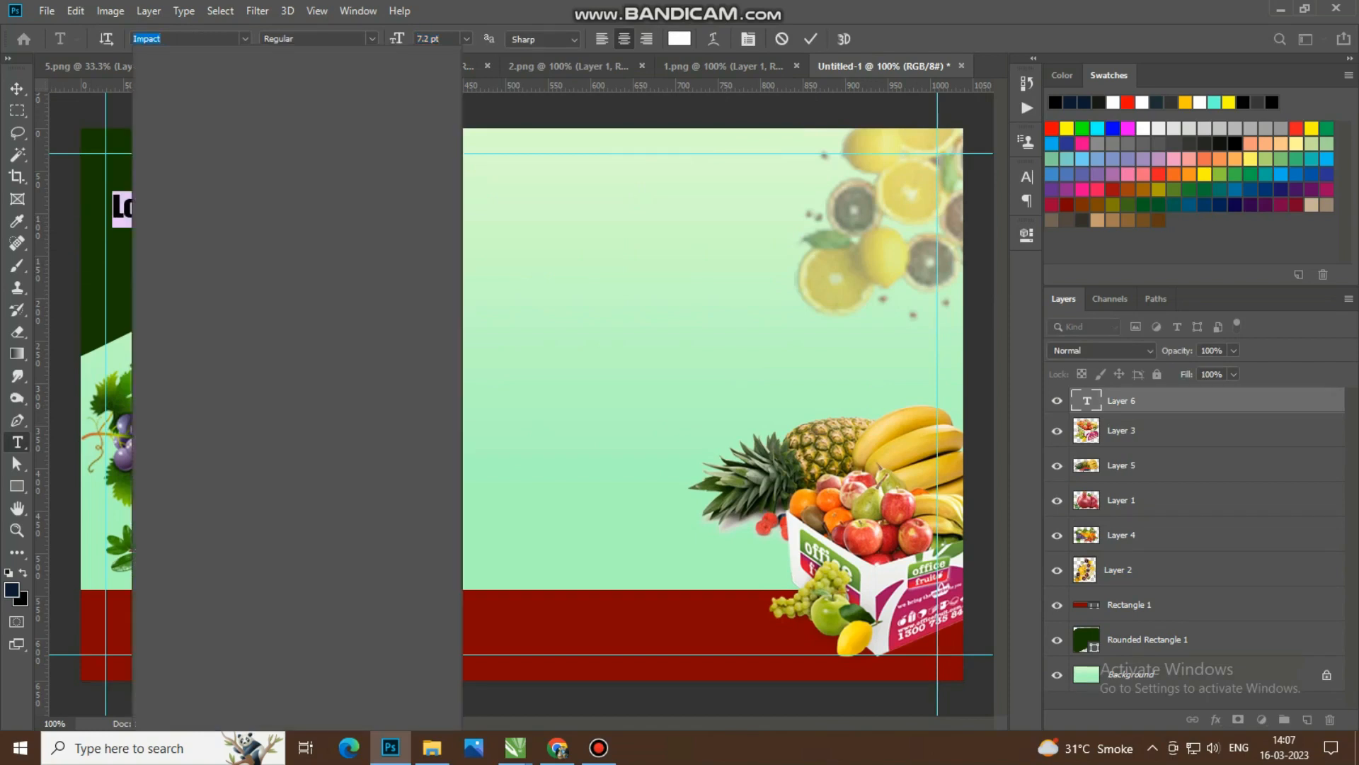
{"action": "type", "text": "bhar"}
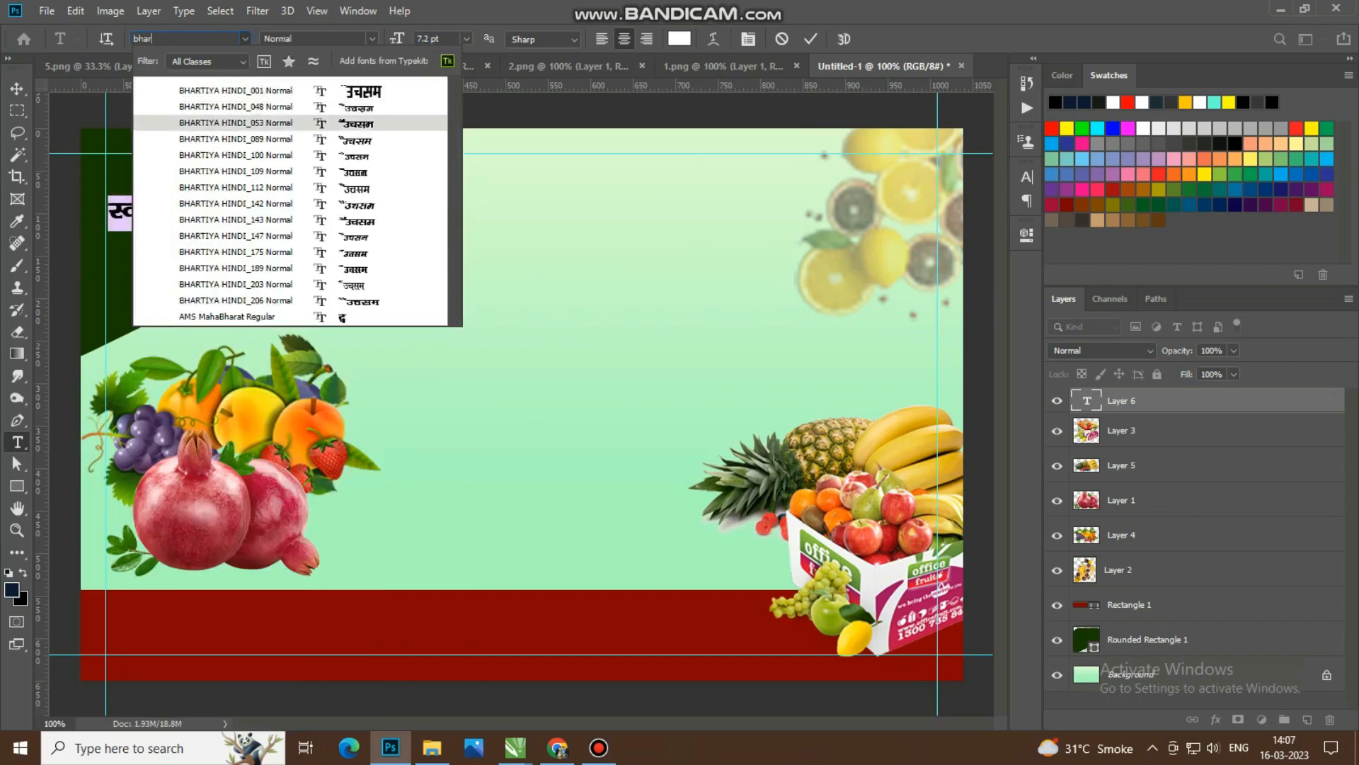
{"action": "key", "text": "Down"}
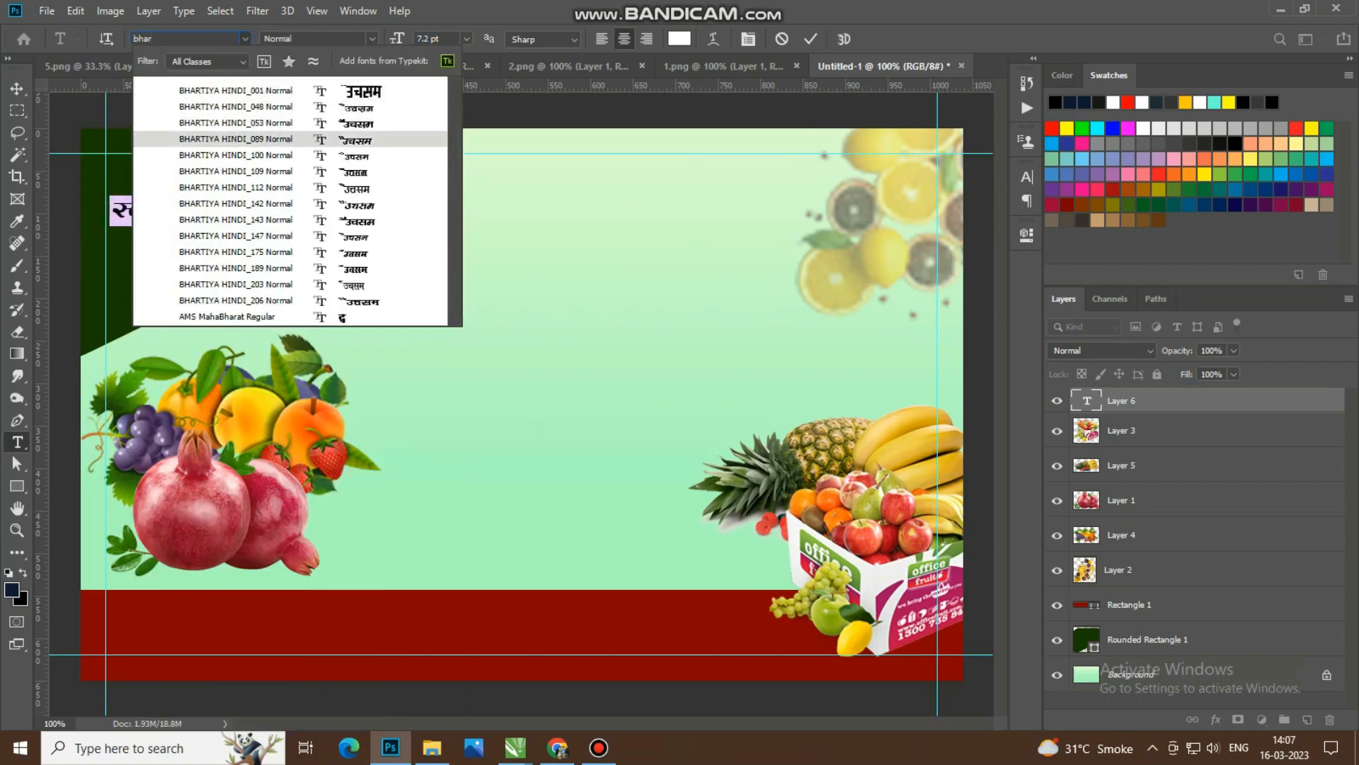
{"action": "key", "text": "Down"}
{"action": "key", "text": "Down"}
{"action": "key", "text": "Return"}
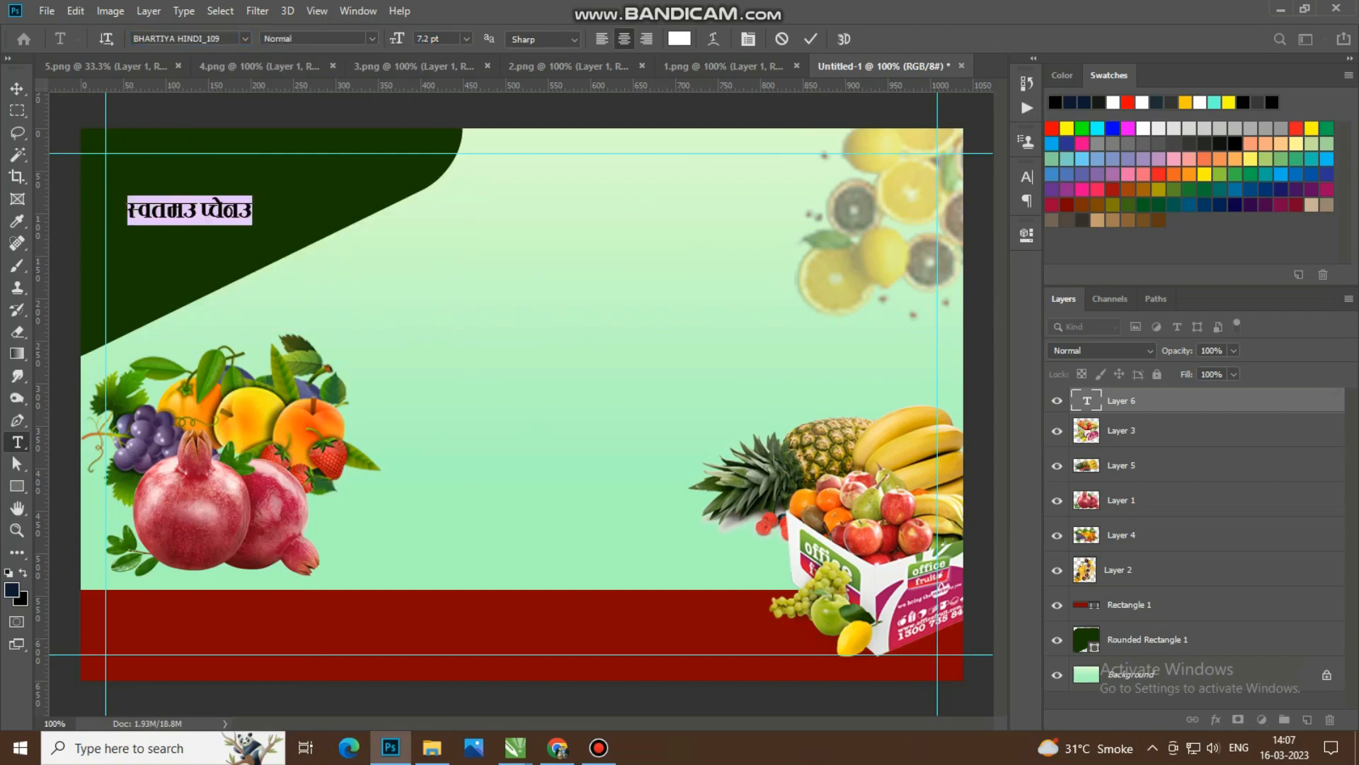
Step: Replace the placeholder text with the Hindi title "प्रो." and the first character of the proprietor's name
{"action": "type", "text": "izks"}
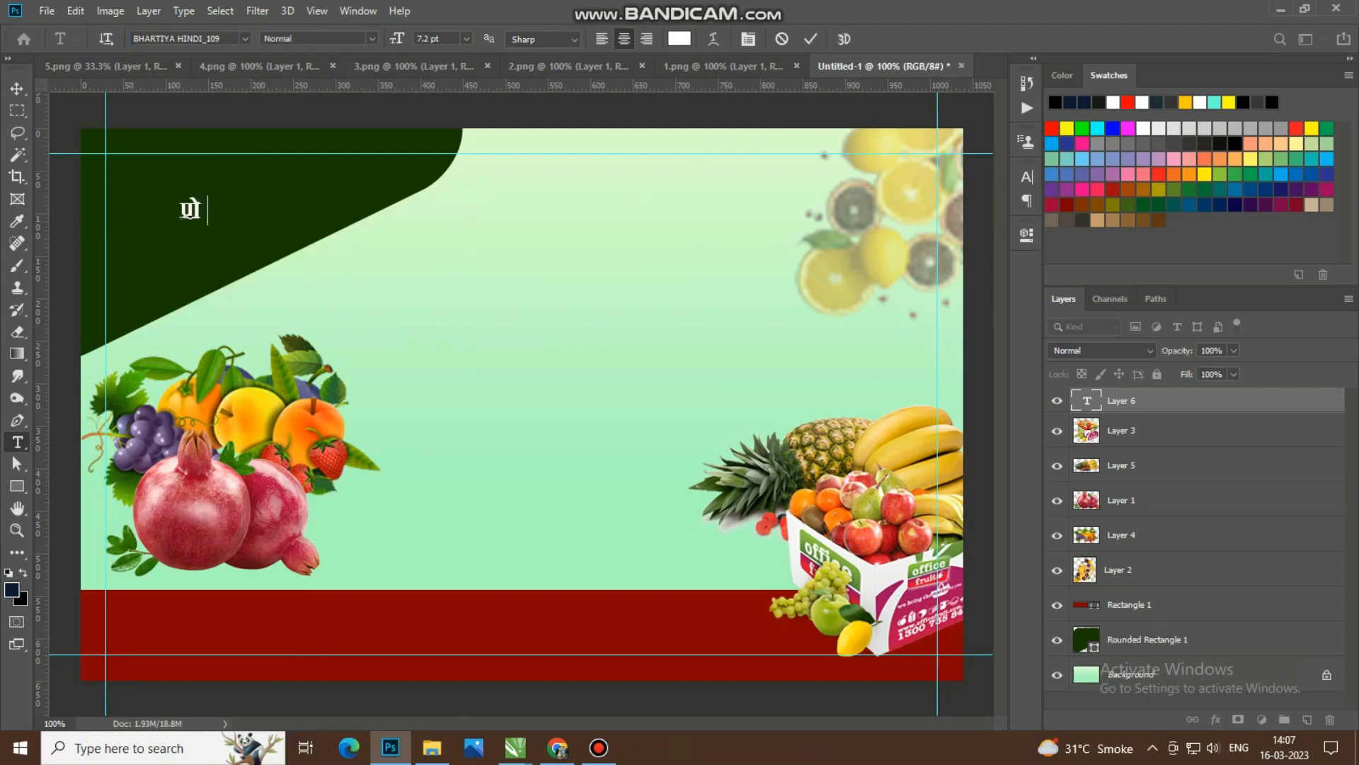
{"action": "type", "text": "0 f"}
{"action": "key", "text": "BackSpace"}
{"action": "key", "text": "BackSpace"}
{"action": "key", "text": "BackSpace"}
{"action": "type", "text": ". f'ko"}
{"action": "key", "text": "BackSpace"}
{"action": "key", "text": "BackSpace"}
{"action": "key", "text": "BackSpace"}
{"action": "key", "text": "BackSpace"}
{"action": "type", "text": "fxz"}
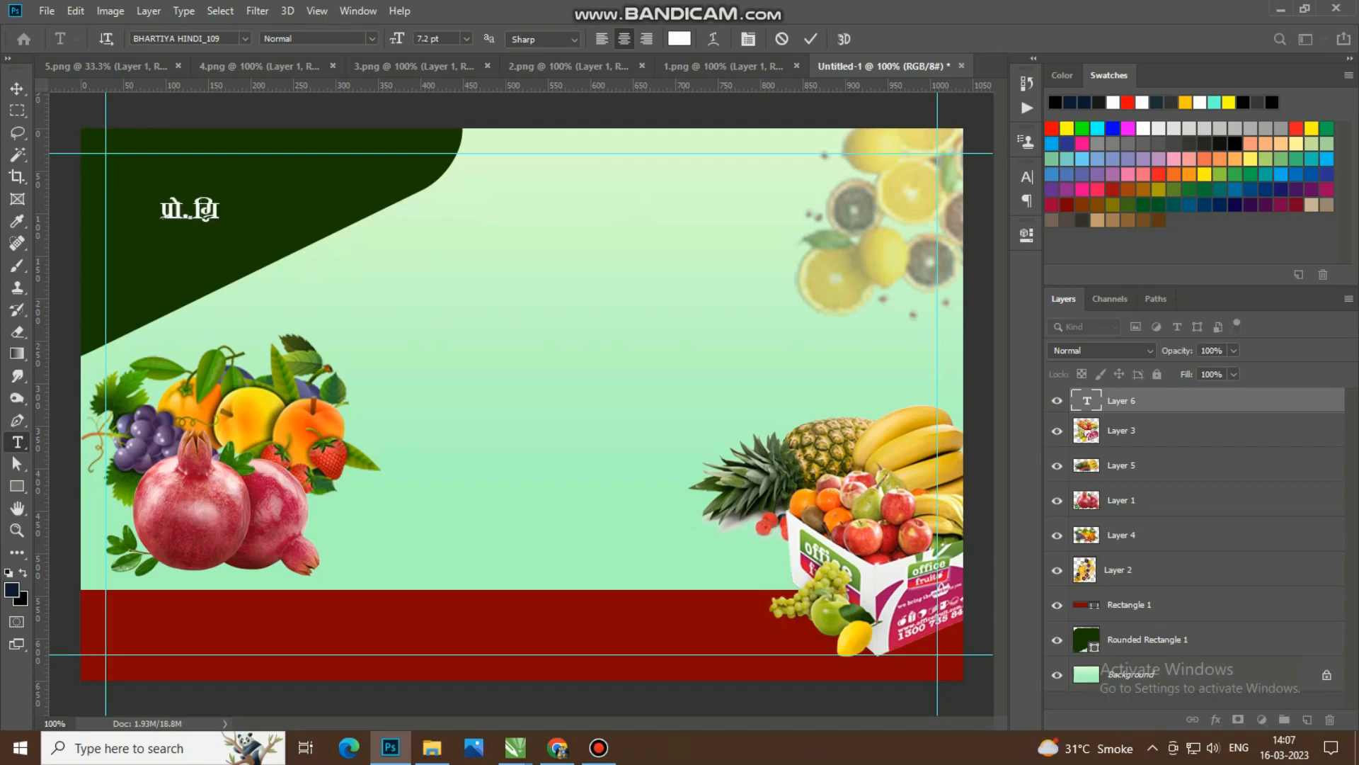
{"action": "key", "text": "BackSpace"}
{"action": "key", "text": "BackSpace"}
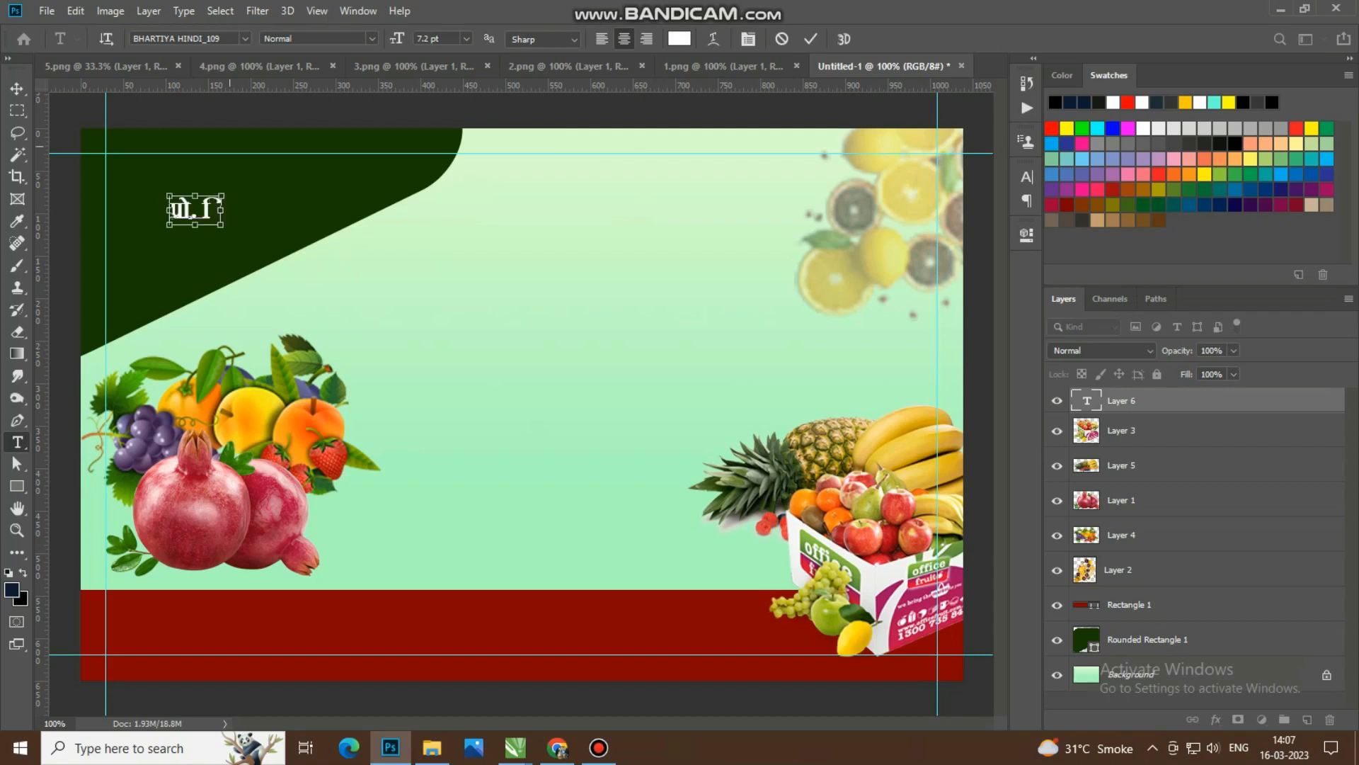
Step: Commit the text and check the text engine option in the Type preferences
{"action": "key", "text": "ctrl+a"}
{"action": "key", "text": "alt+e"}
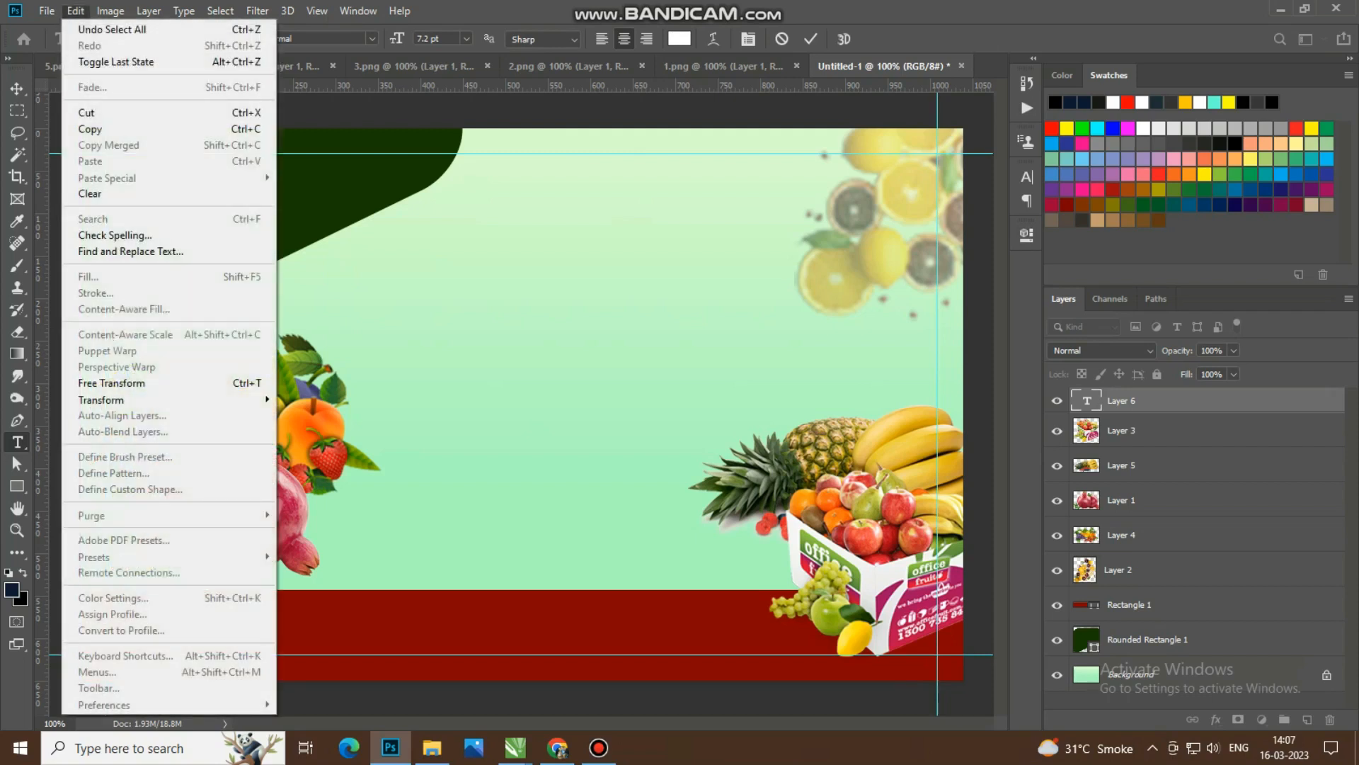
{"action": "left_click", "coordinate": [811, 39]}
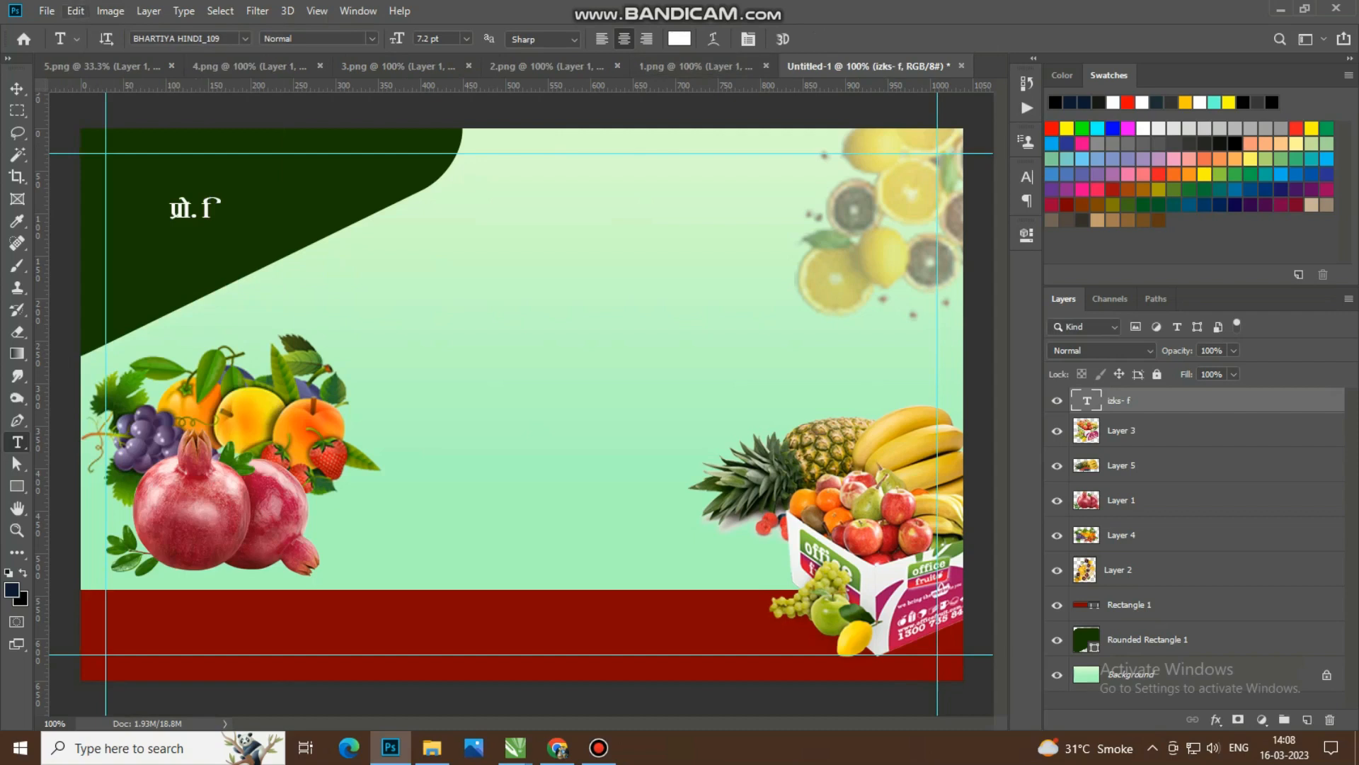
{"action": "left_click", "coordinate": [75, 11]}
{"action": "mouse_move", "coordinate": [104, 704]}
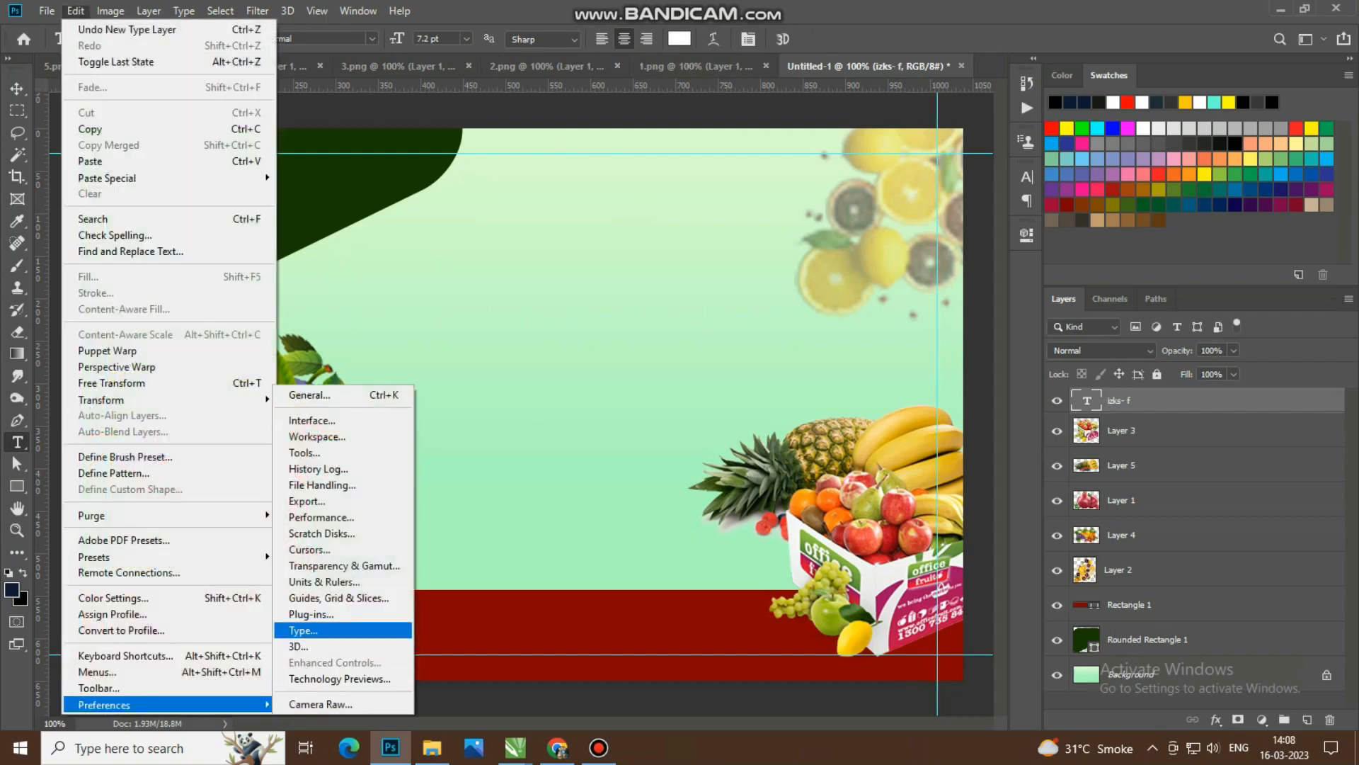
{"action": "left_click", "coordinate": [305, 630]}
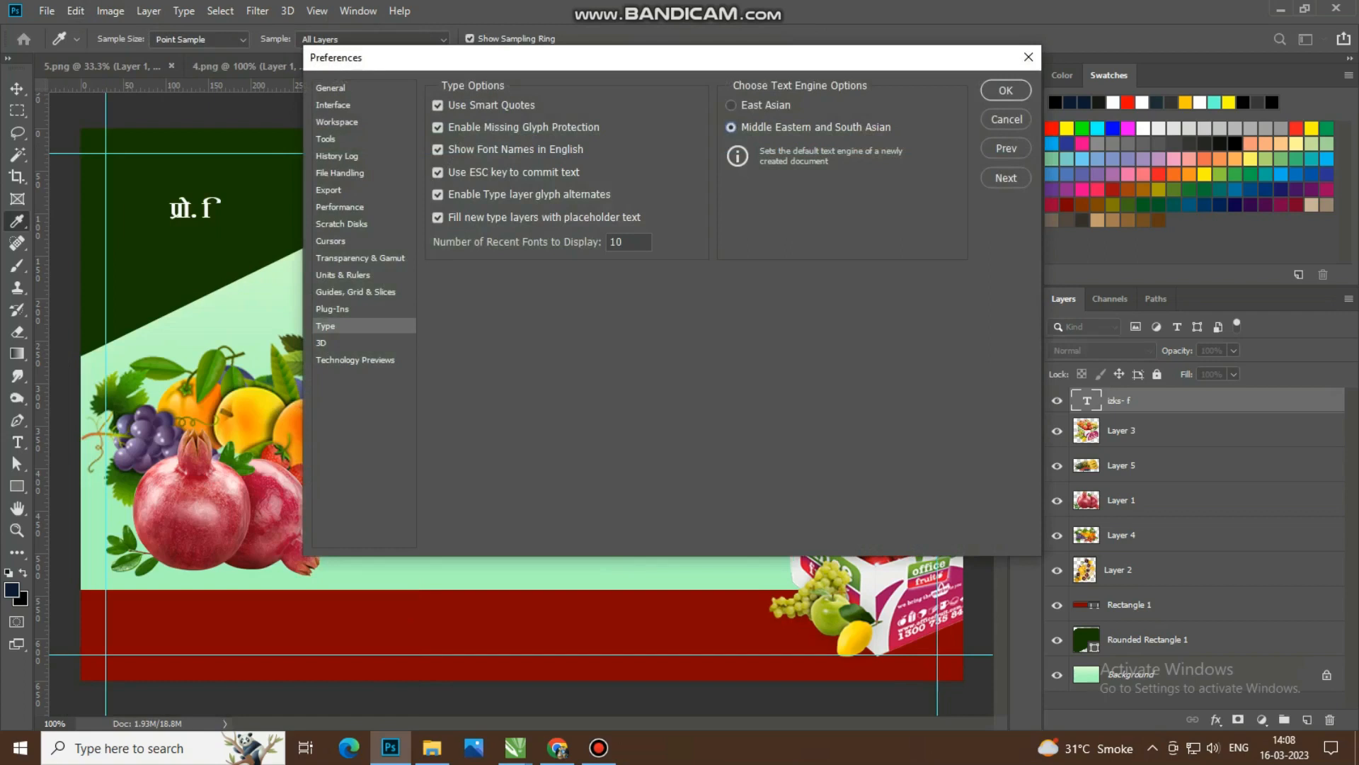
{"action": "left_click", "coordinate": [1005, 91]}
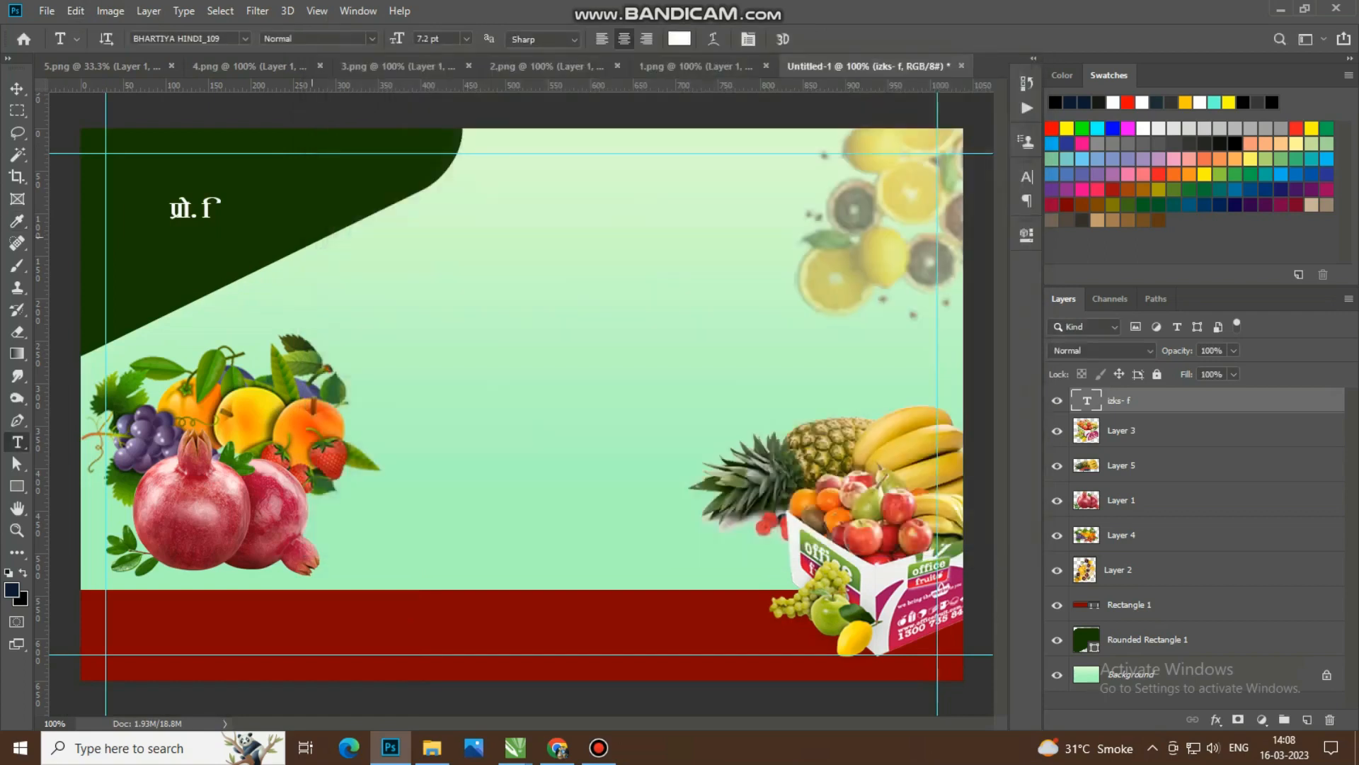
Step: Change the font of the Hindi text on the dark green corner to BHARTIYA HINDI_053
{"action": "left_click", "coordinate": [220, 38]}
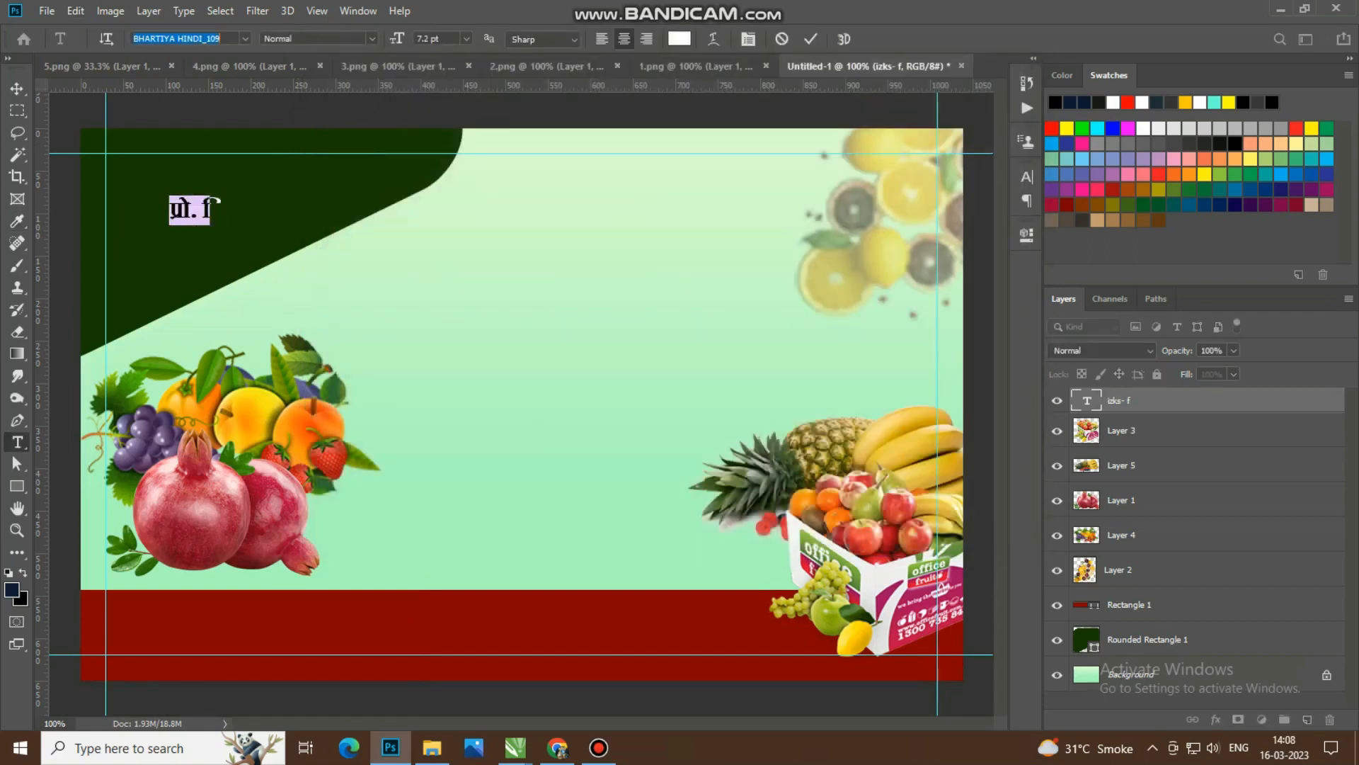
{"action": "left_click", "coordinate": [245, 38]}
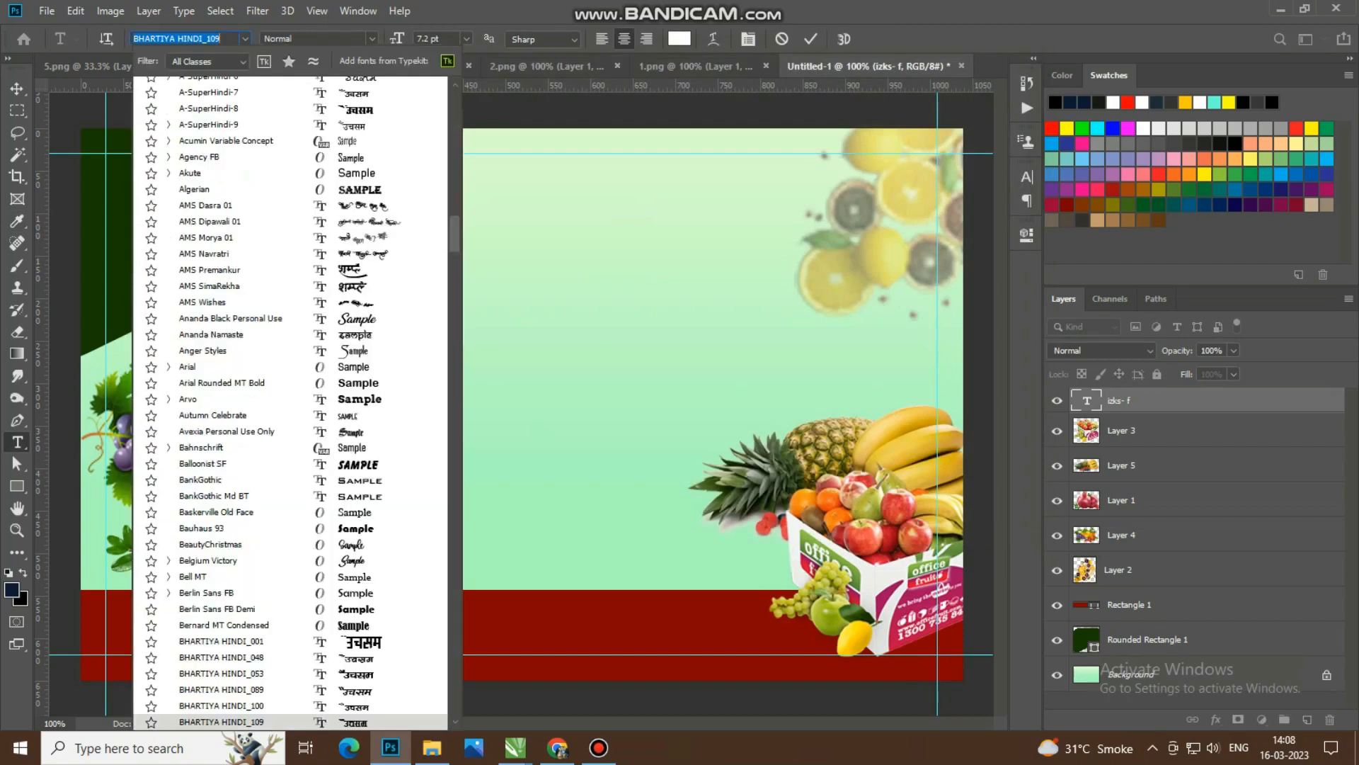
{"action": "type", "text": "bhar"}
{"action": "key", "text": "Down"}
{"action": "key", "text": "Down"}
{"action": "key", "text": "Down"}
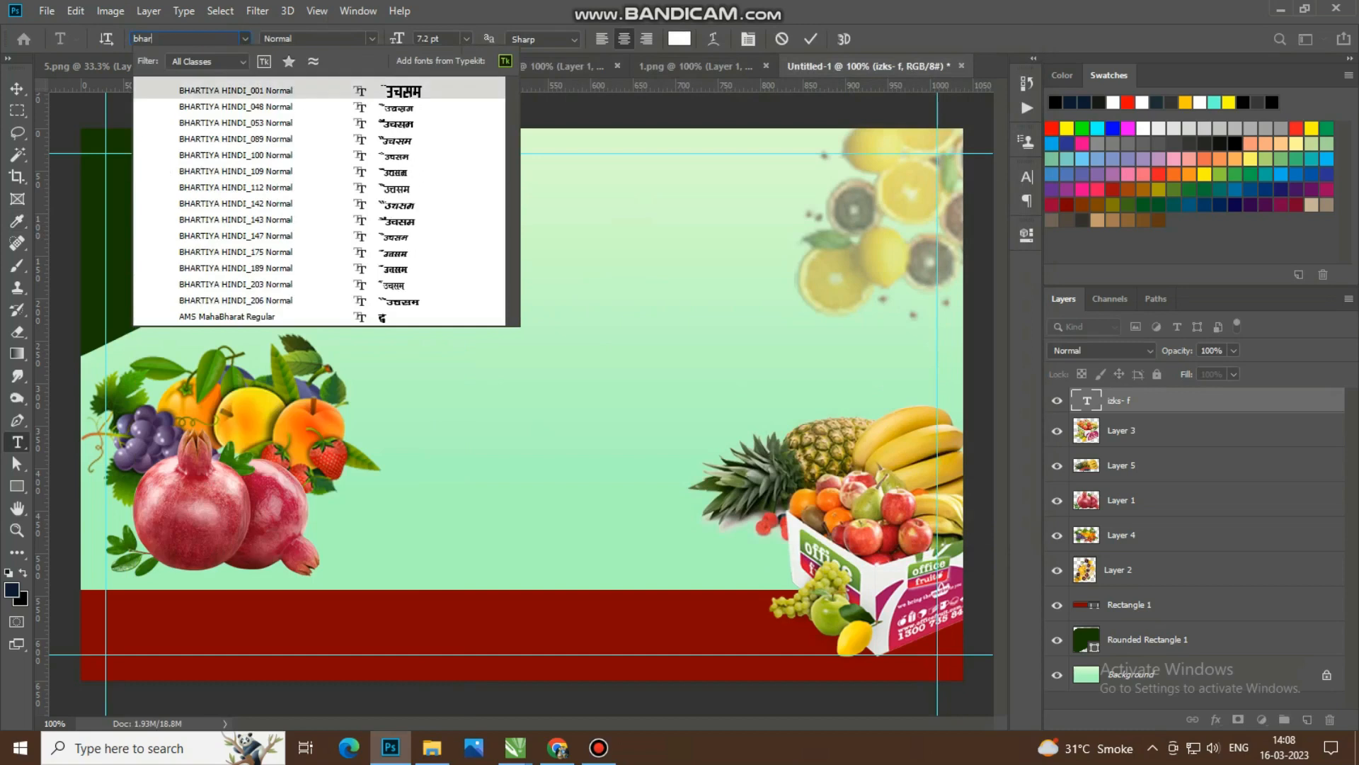
{"action": "key", "text": "Return"}
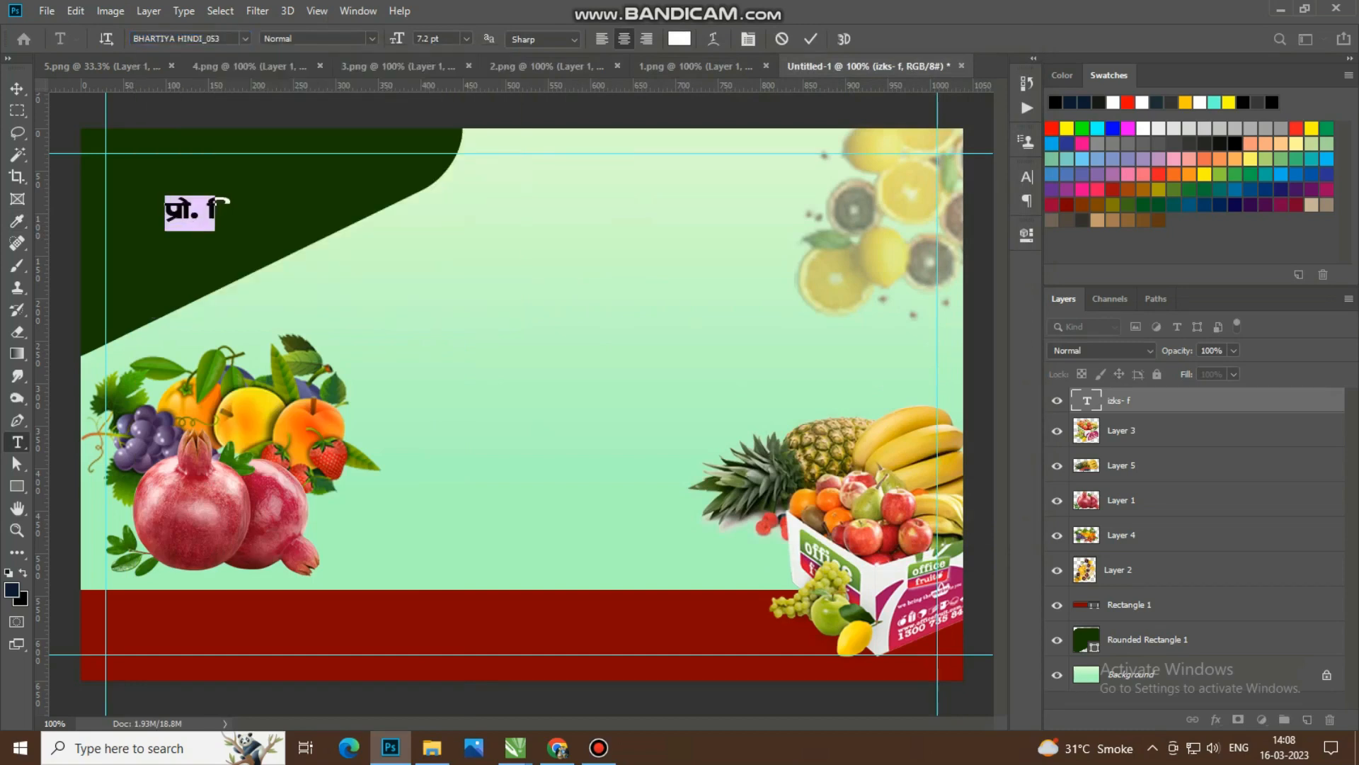
Step: Complete the proprietor's full name in Hindi after the title "प्रो."
{"action": "key", "text": "Right"}
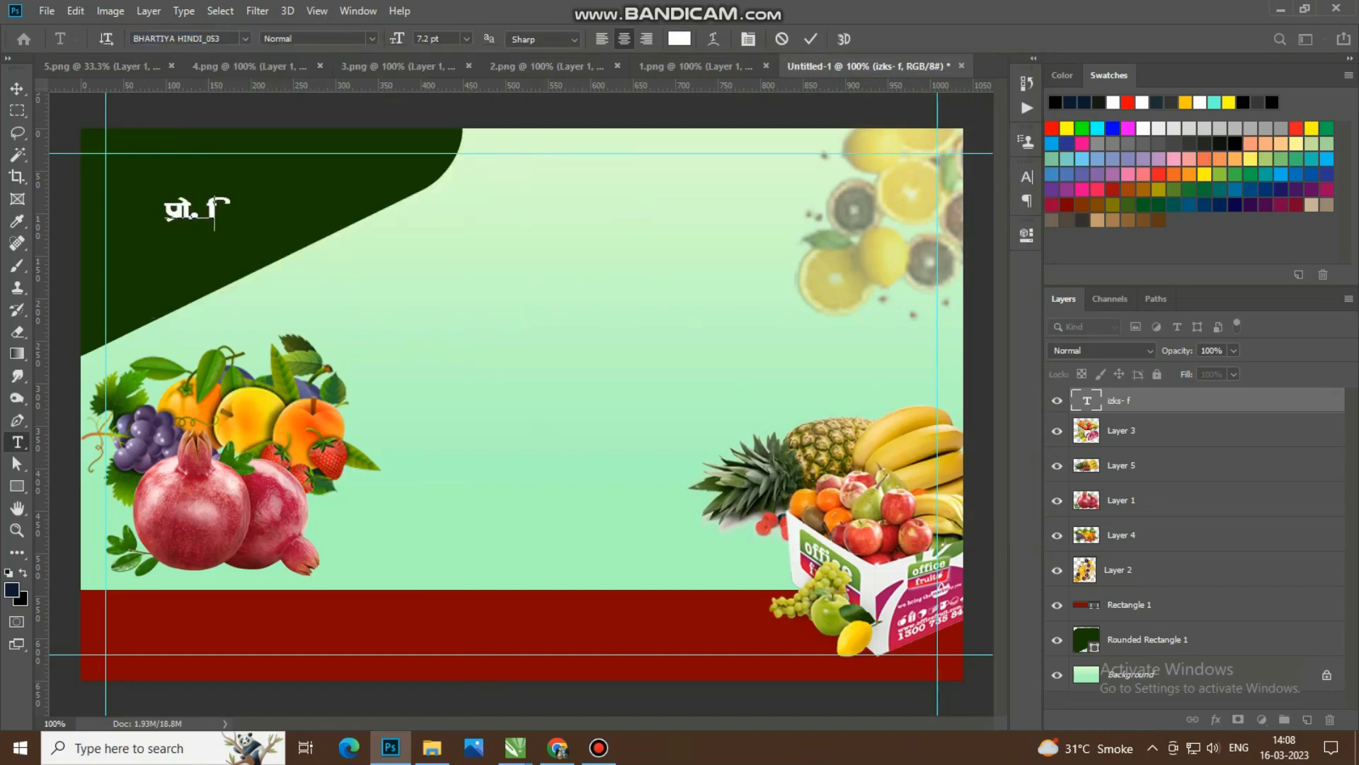
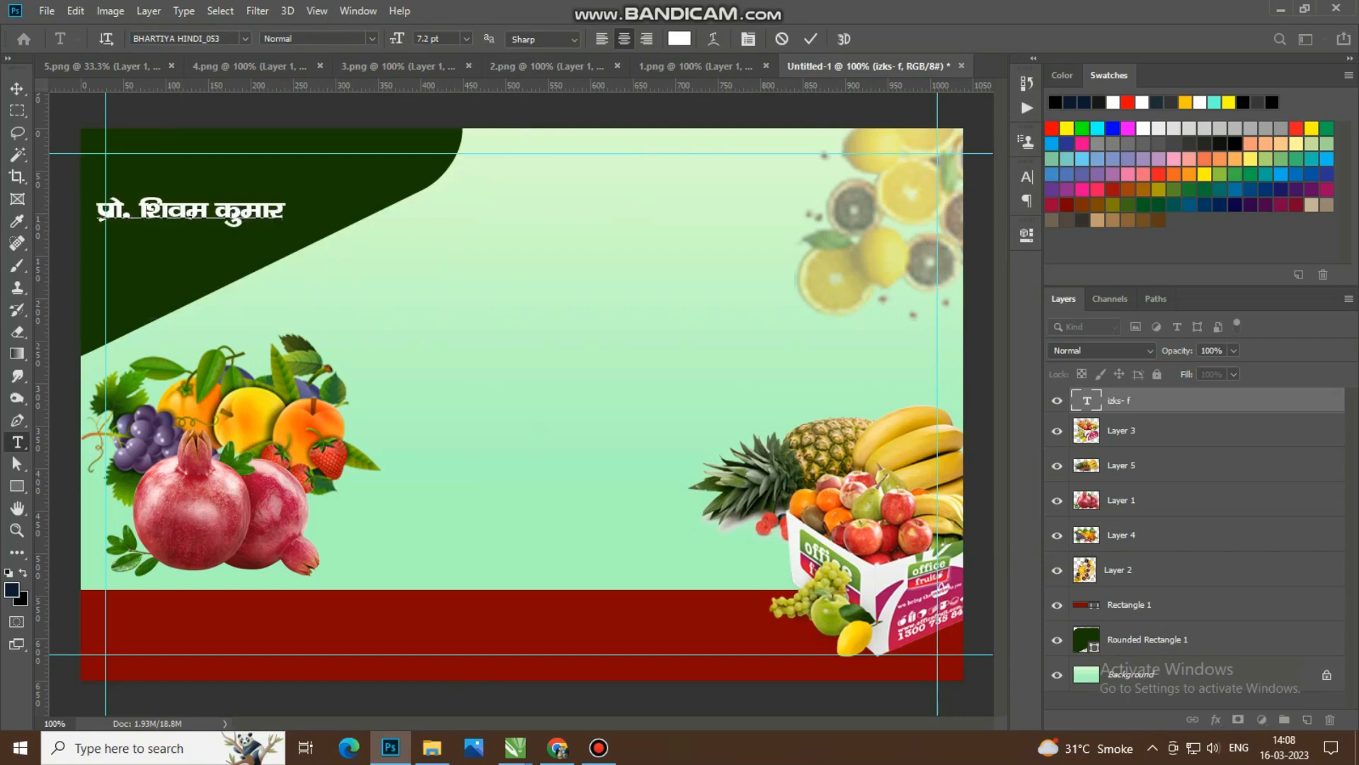
Step: Set the proprietor's name to 10 pt and align it with the card's upper-left margin guides
{"action": "left_click", "coordinate": [17, 88]}
{"action": "left_click_drag", "start_coordinate": [177, 213], "coordinate": [199, 170]}
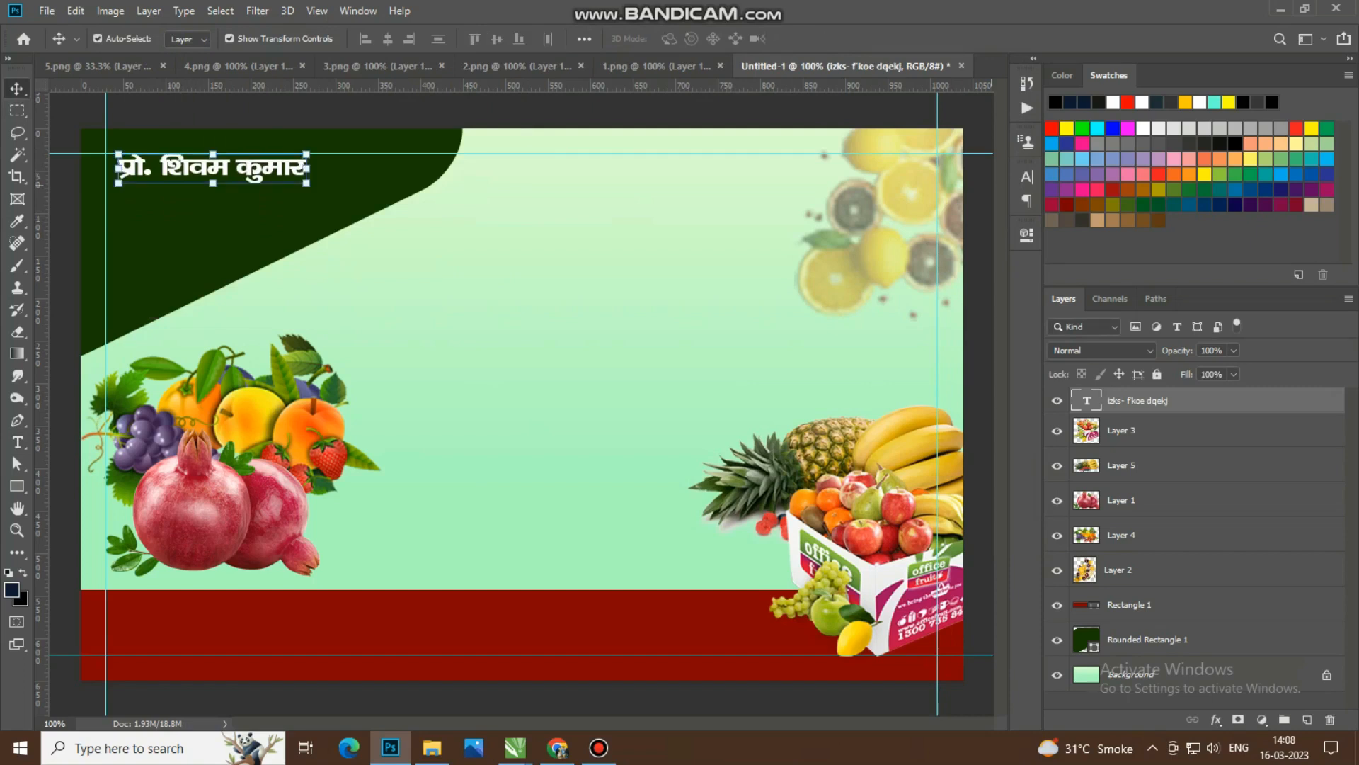
{"action": "left_click", "coordinate": [1027, 177]}
{"action": "left_click_drag", "start_coordinate": [836, 221], "coordinate": [843, 221]}
{"action": "left_click", "coordinate": [840, 221]}
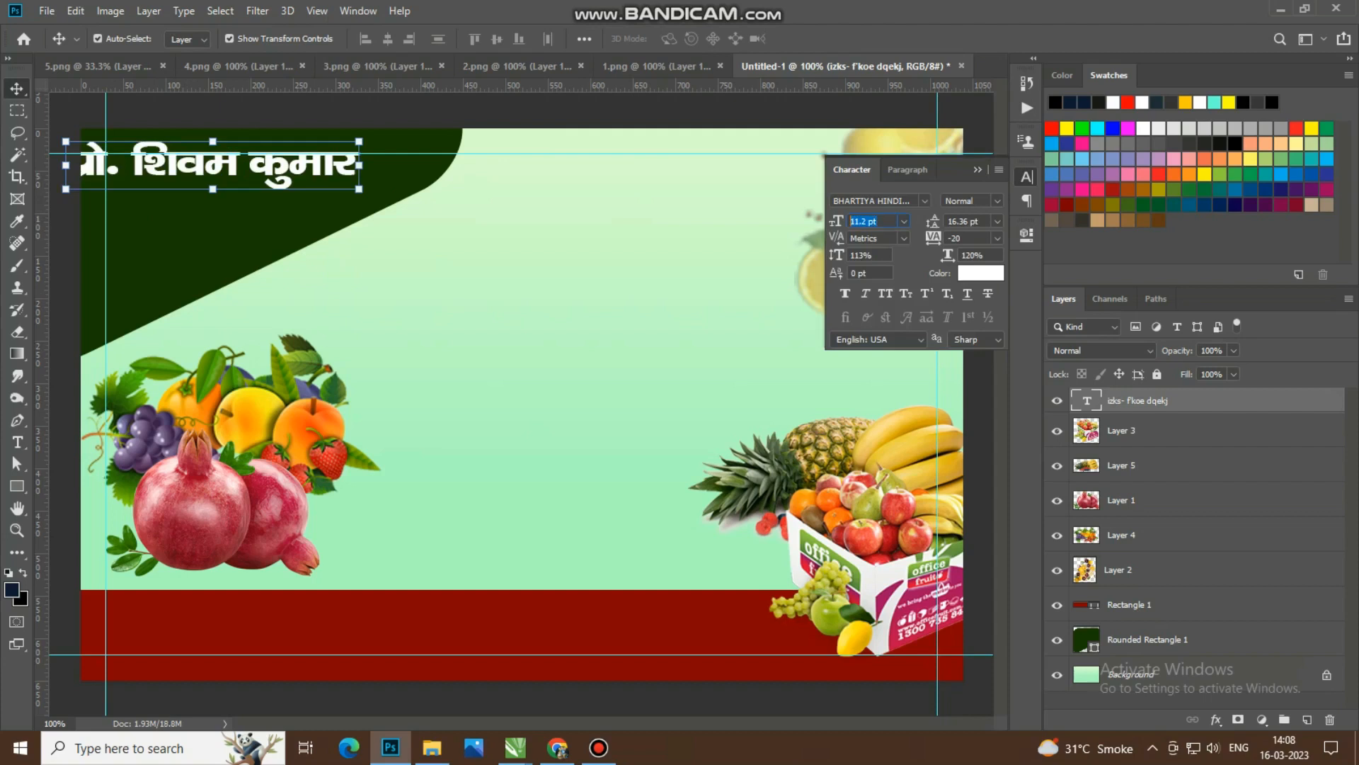
{"action": "type", "text": "10"}
{"action": "key", "text": "Return"}
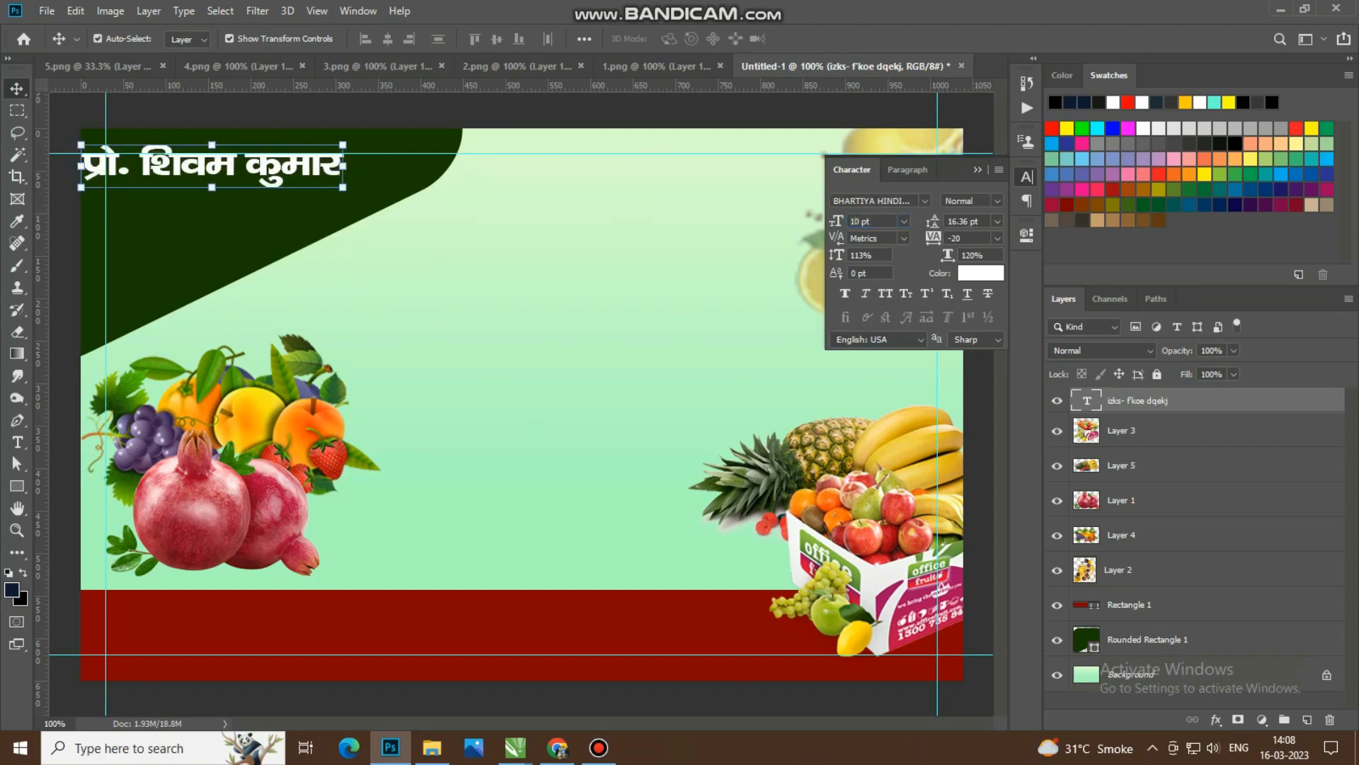
{"action": "left_click_drag", "start_coordinate": [164, 164], "coordinate": [193, 172]}
{"action": "left_click", "coordinate": [977, 169]}
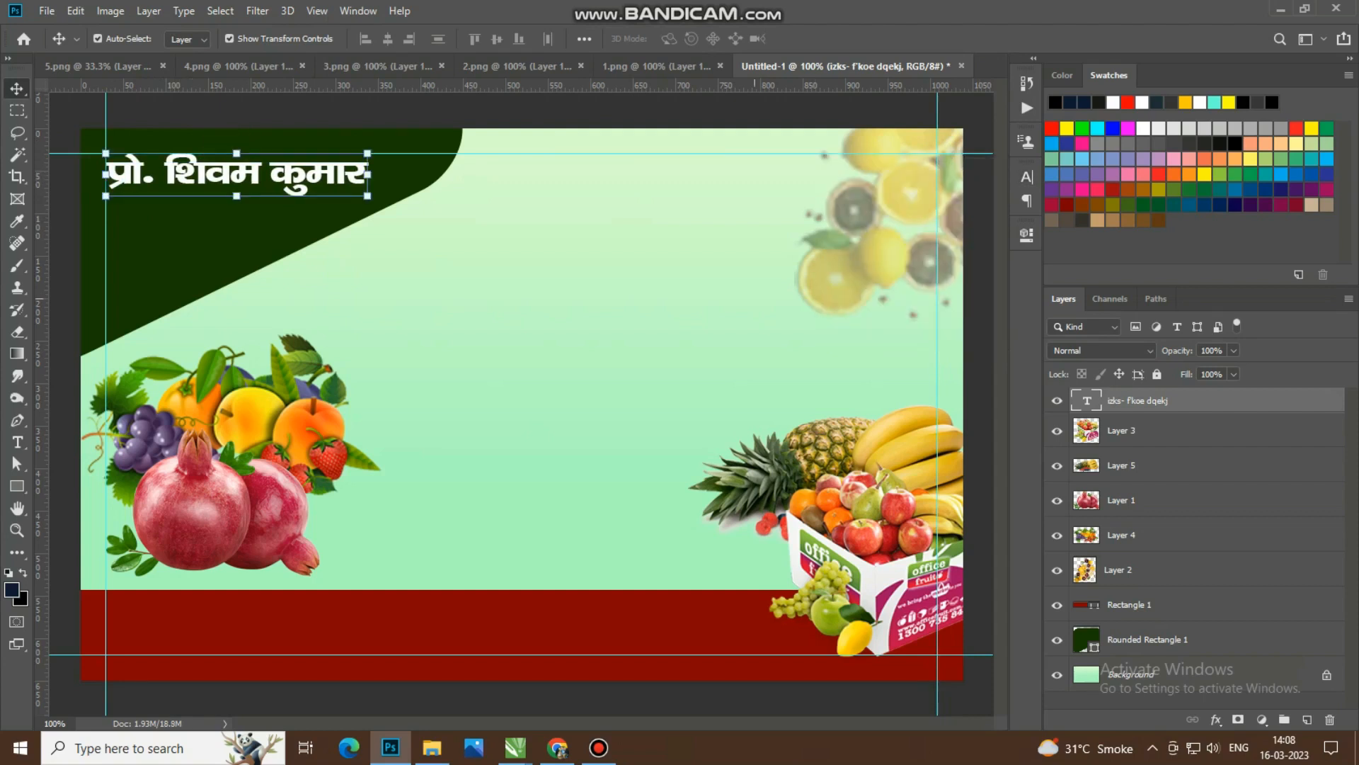
Step: Duplicate the name text and place the copy level with it, against the card's upper-right margin guides
{"action": "left_click", "coordinate": [751, 234]}
{"action": "left_click", "coordinate": [348, 179]}
{"action": "left_click_drag", "start_coordinate": [347, 179], "coordinate": [916, 179]}
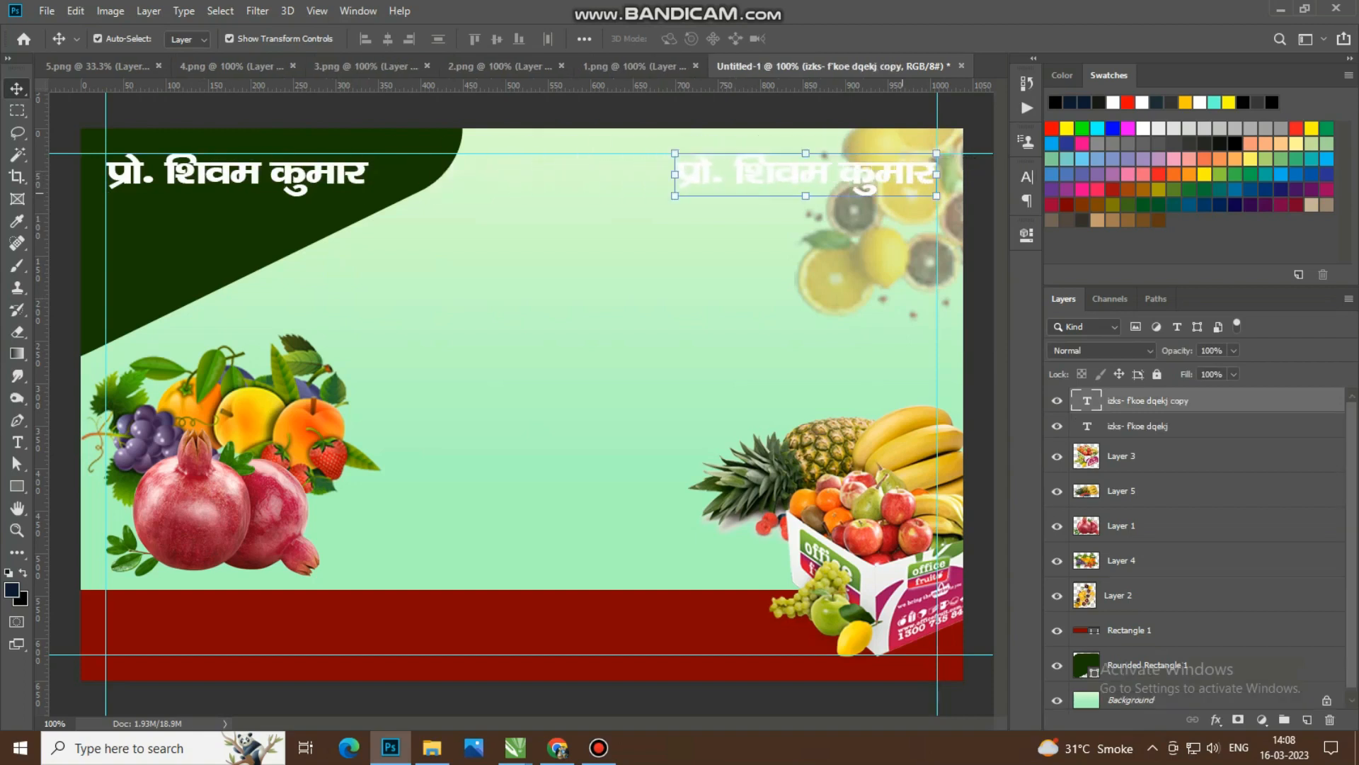
Step: Change the font of the copied text at the card's upper-right margin to Khand Semibold
{"action": "left_click", "coordinate": [17, 443]}
{"action": "left_click", "coordinate": [805, 175]}
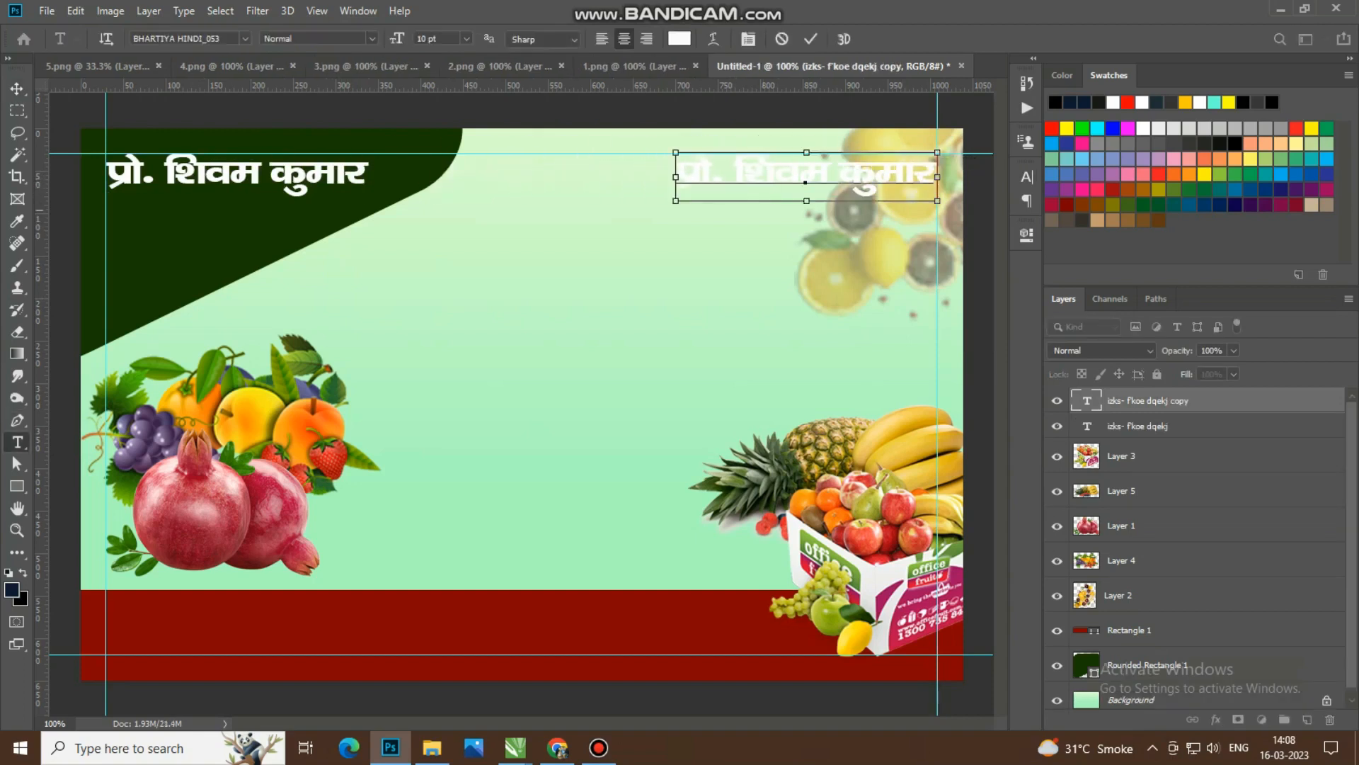
{"action": "key", "text": "ctrl+a"}
{"action": "key", "text": "ctrl+t"}
{"action": "left_click", "coordinate": [860, 221]}
{"action": "left_click", "coordinate": [870, 201]}
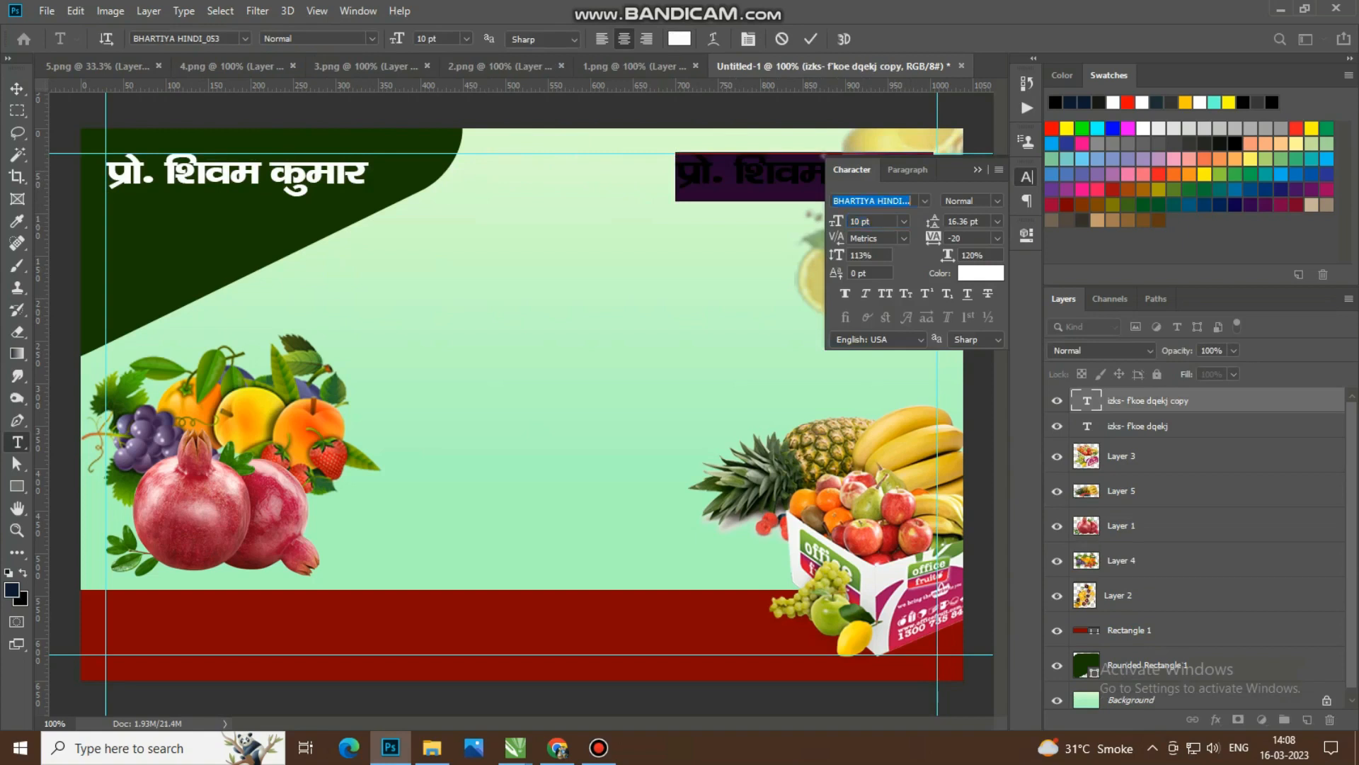
{"action": "type", "text": "Khand"}
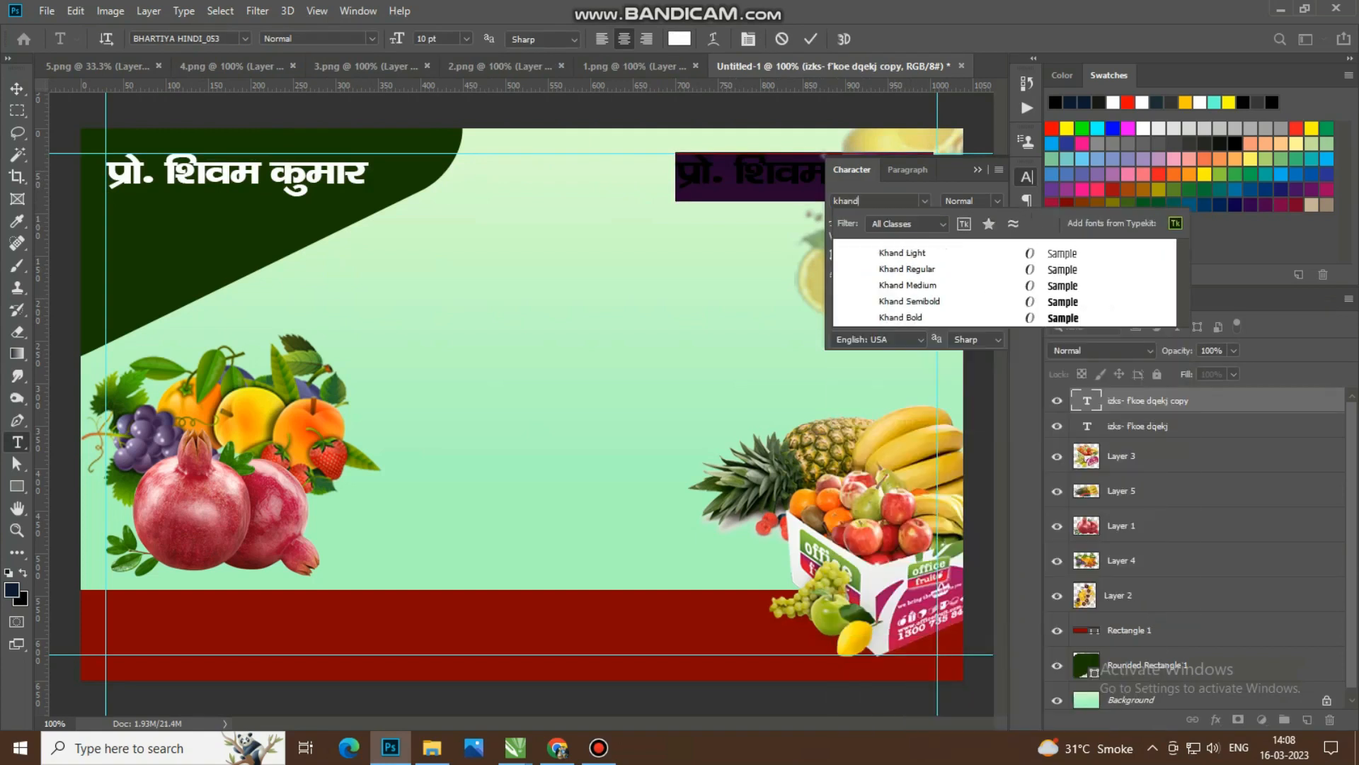
{"action": "key", "text": "Down"}
{"action": "key", "text": "Down"}
{"action": "key", "text": "Down"}
{"action": "key", "text": "Down"}
{"action": "key", "text": "Up"}
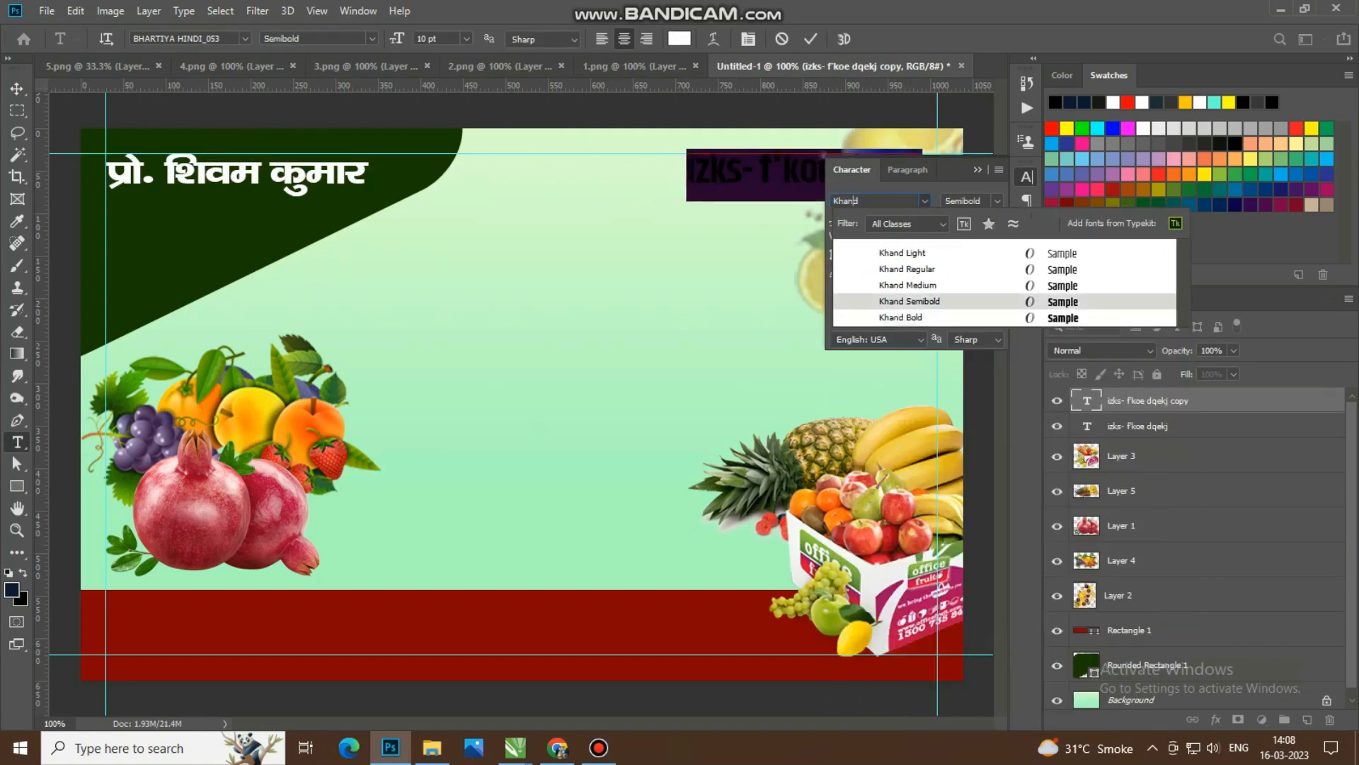
{"action": "key", "text": "Return"}
Step: Replace the copied text at the upper right with "Mob. : " followed by the mobile number
{"action": "type", "text": "M"}
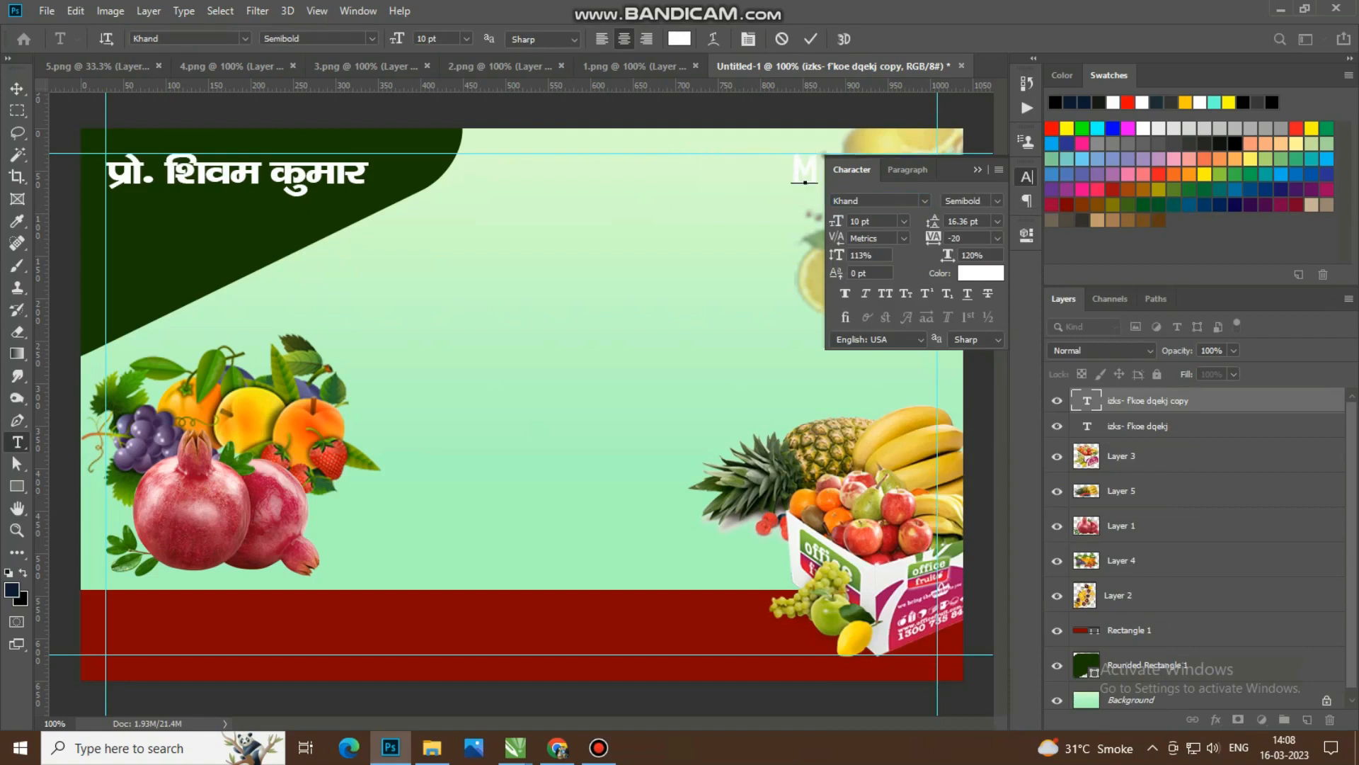
{"action": "type", "text": "O"}
{"action": "key", "text": "BackSpace"}
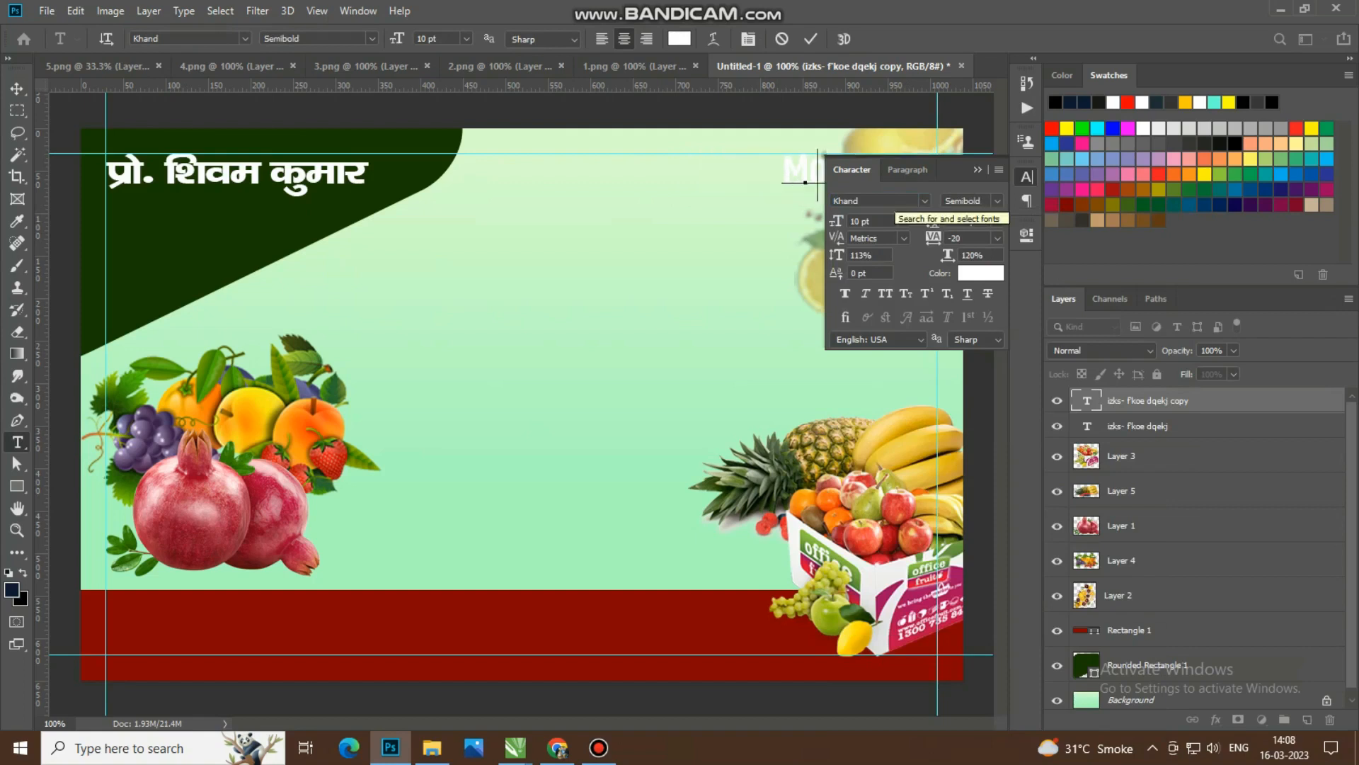
{"action": "type", "text": "ob"}
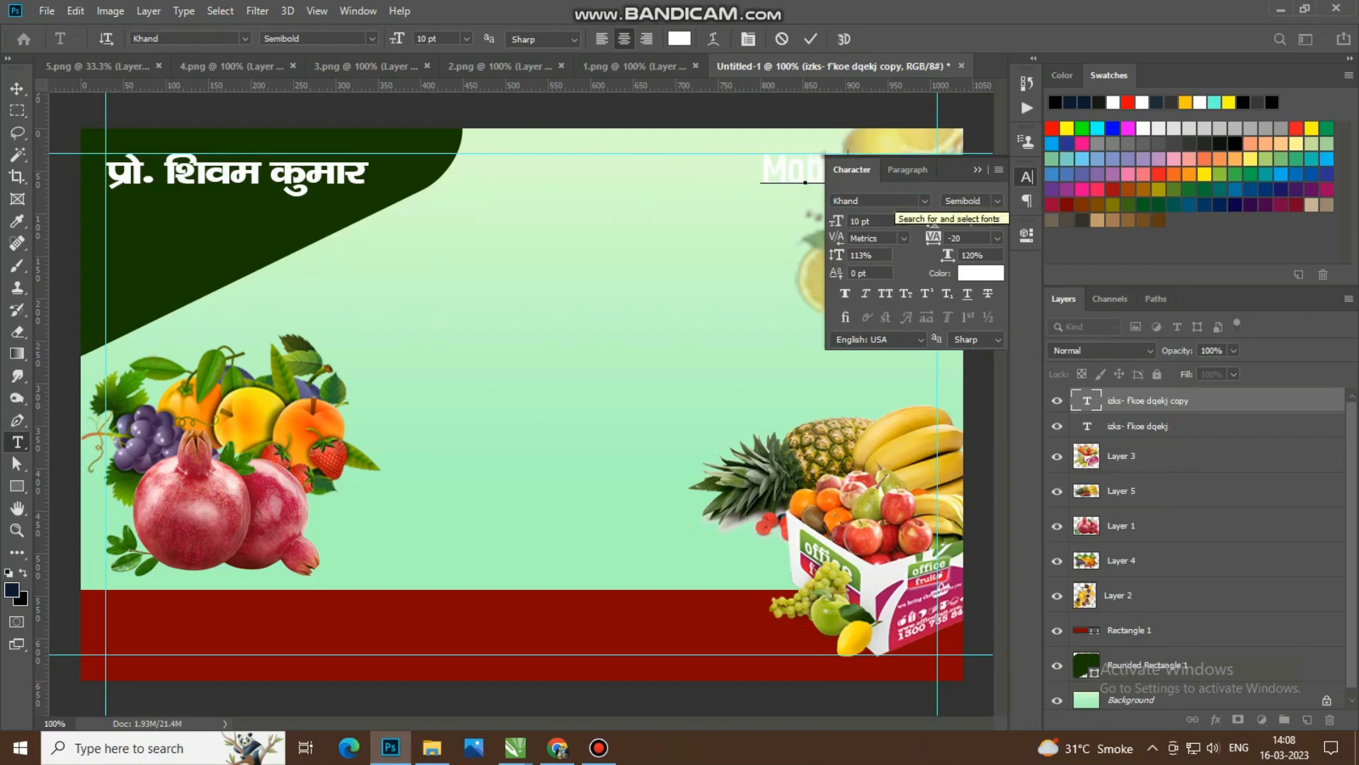
{"action": "type", "text": ". : 9999999999"}
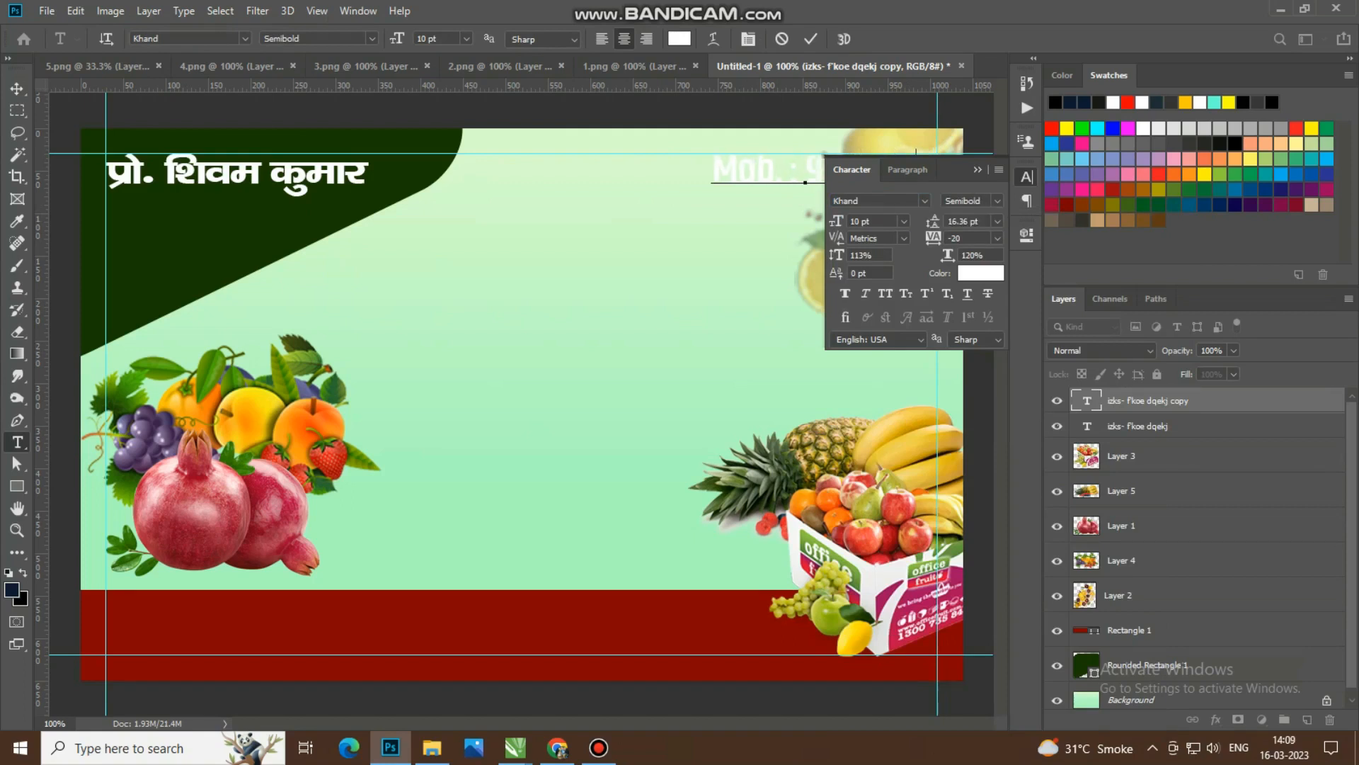
Step: Set the font size of the mobile number line to 9 pt
{"action": "key", "text": "ctrl+t"}
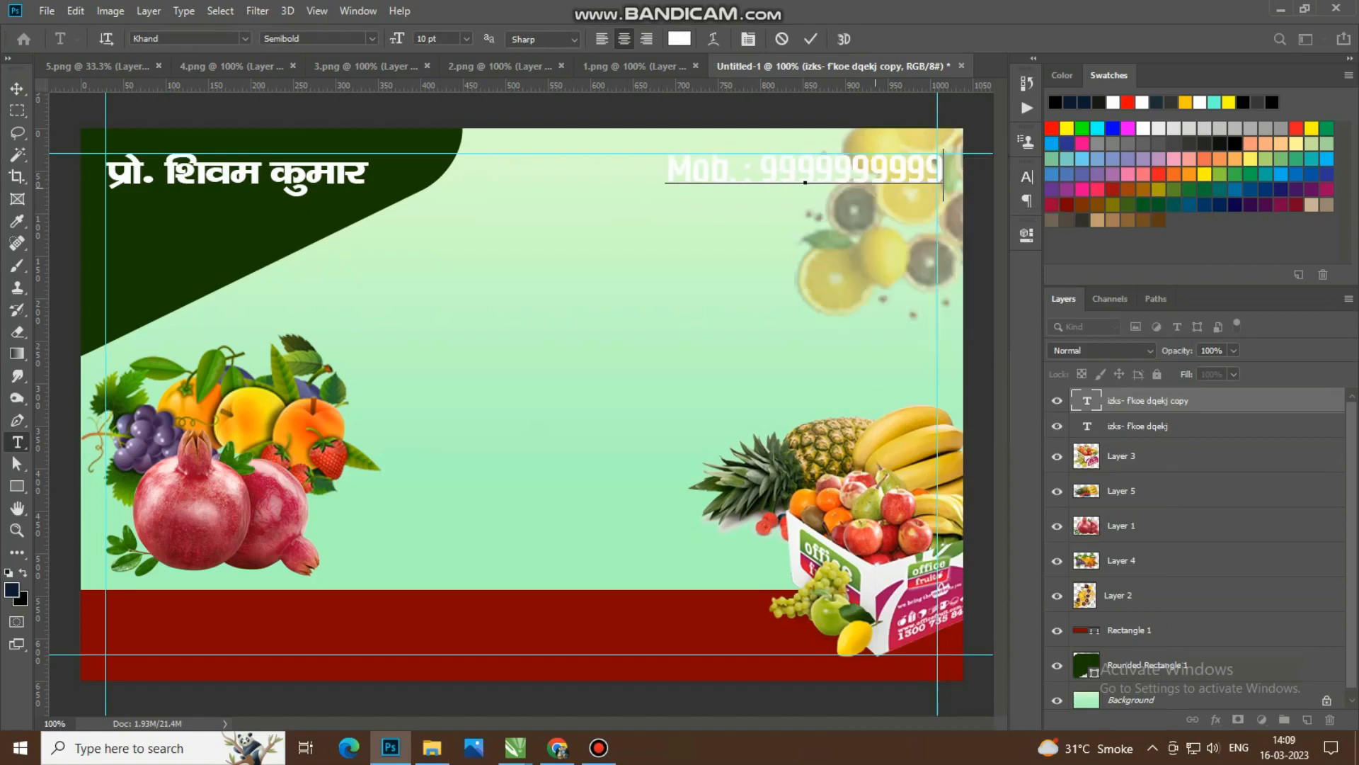
{"action": "key", "text": "ctrl+a"}
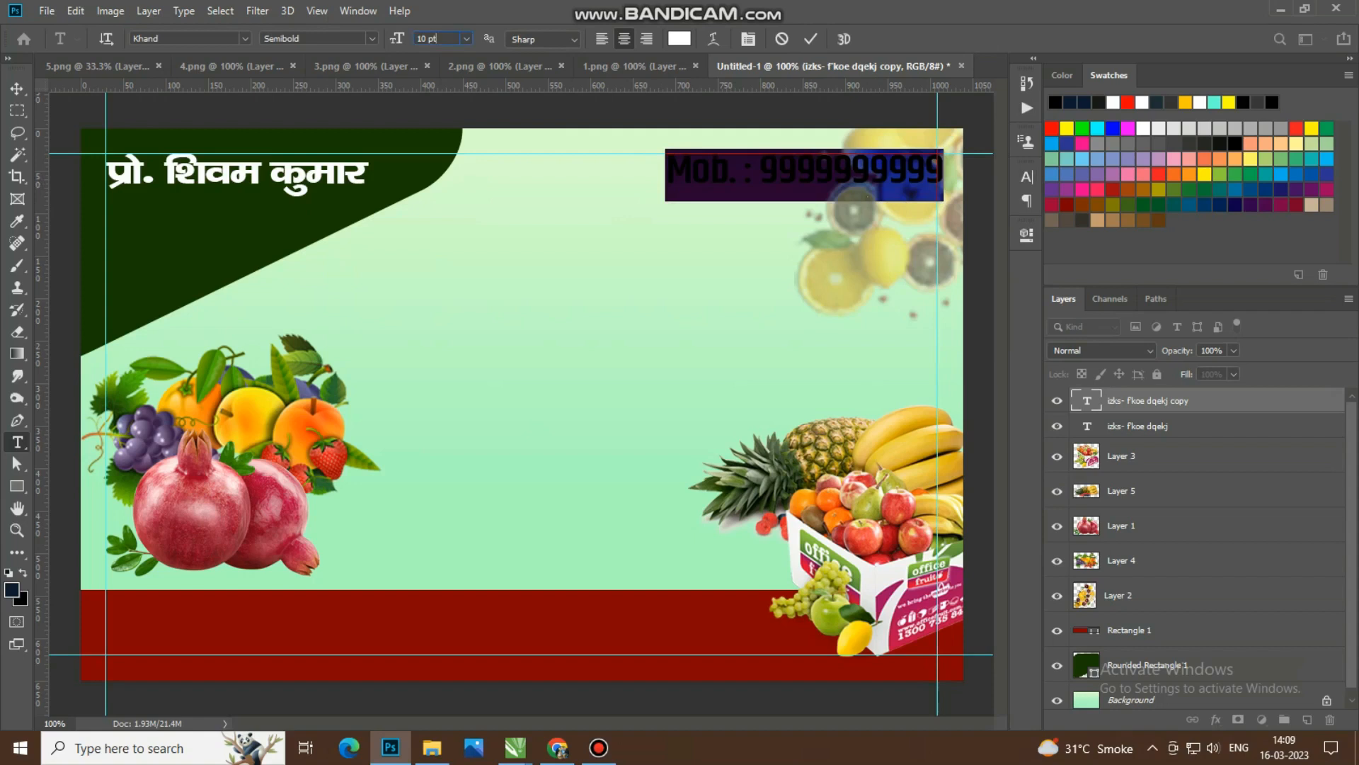
{"action": "type", "text": "9"}
{"action": "key", "text": "Return"}
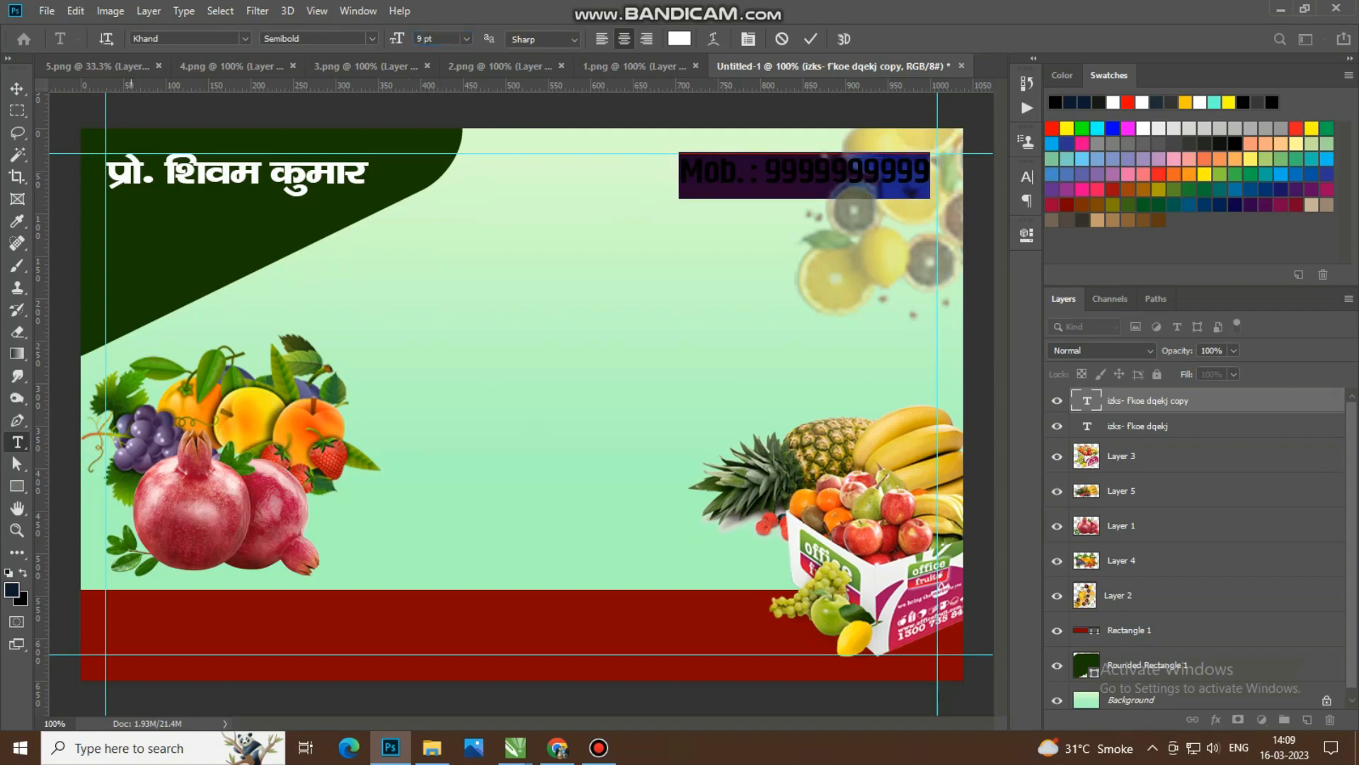
{"action": "left_click", "coordinate": [17, 88]}
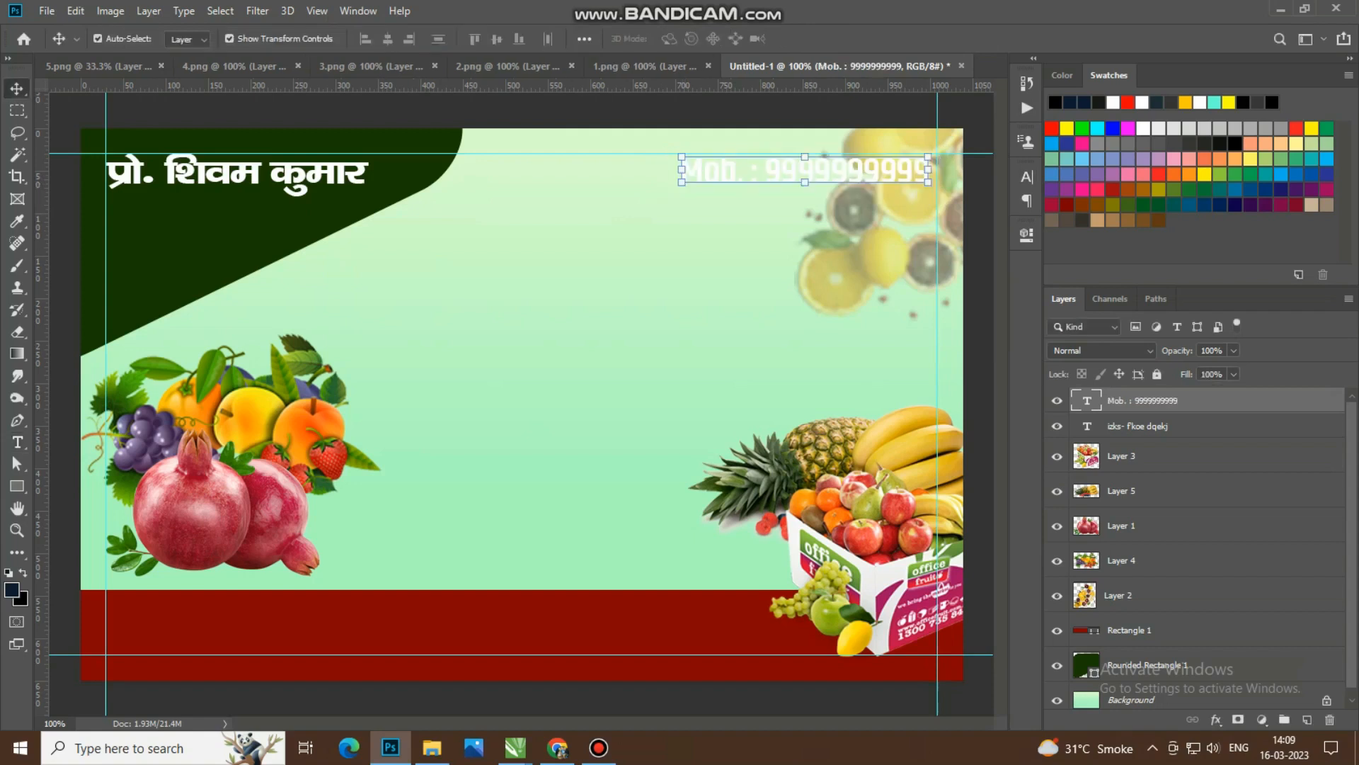
Step: Recolor the mobile number line red with the hex value ff0000
{"action": "double_click", "coordinate": [1087, 400]}
{"action": "left_click", "coordinate": [680, 39]}
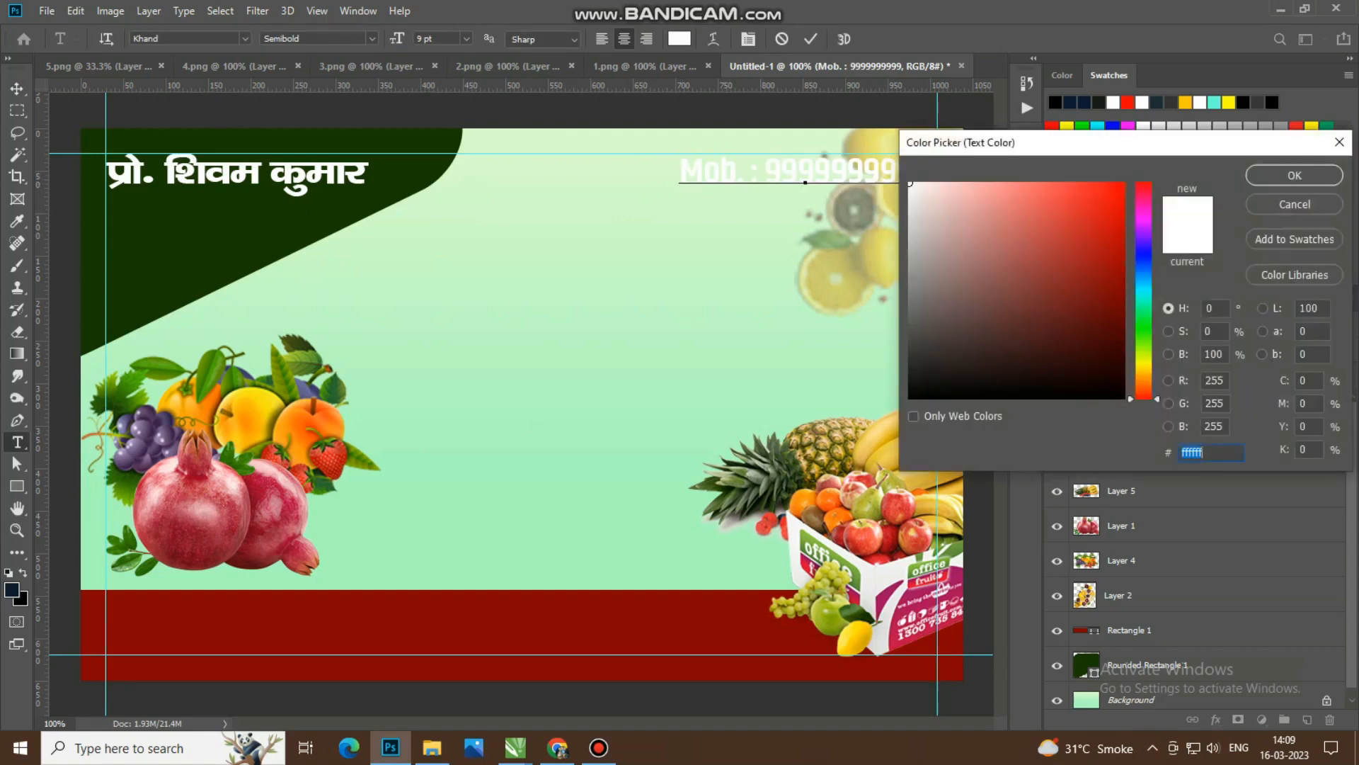
{"action": "type", "text": "ff0000"}
{"action": "key", "text": "Return"}
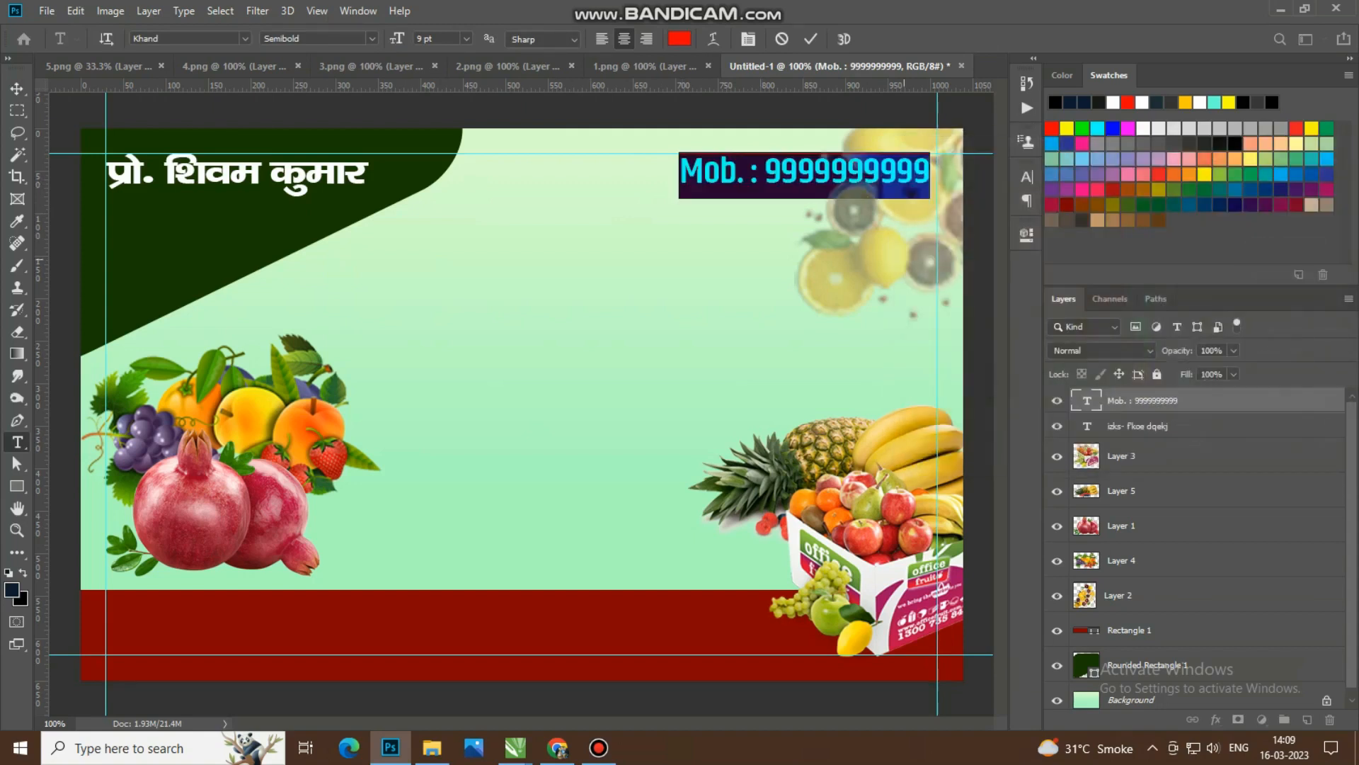
{"action": "left_click", "coordinate": [17, 88]}
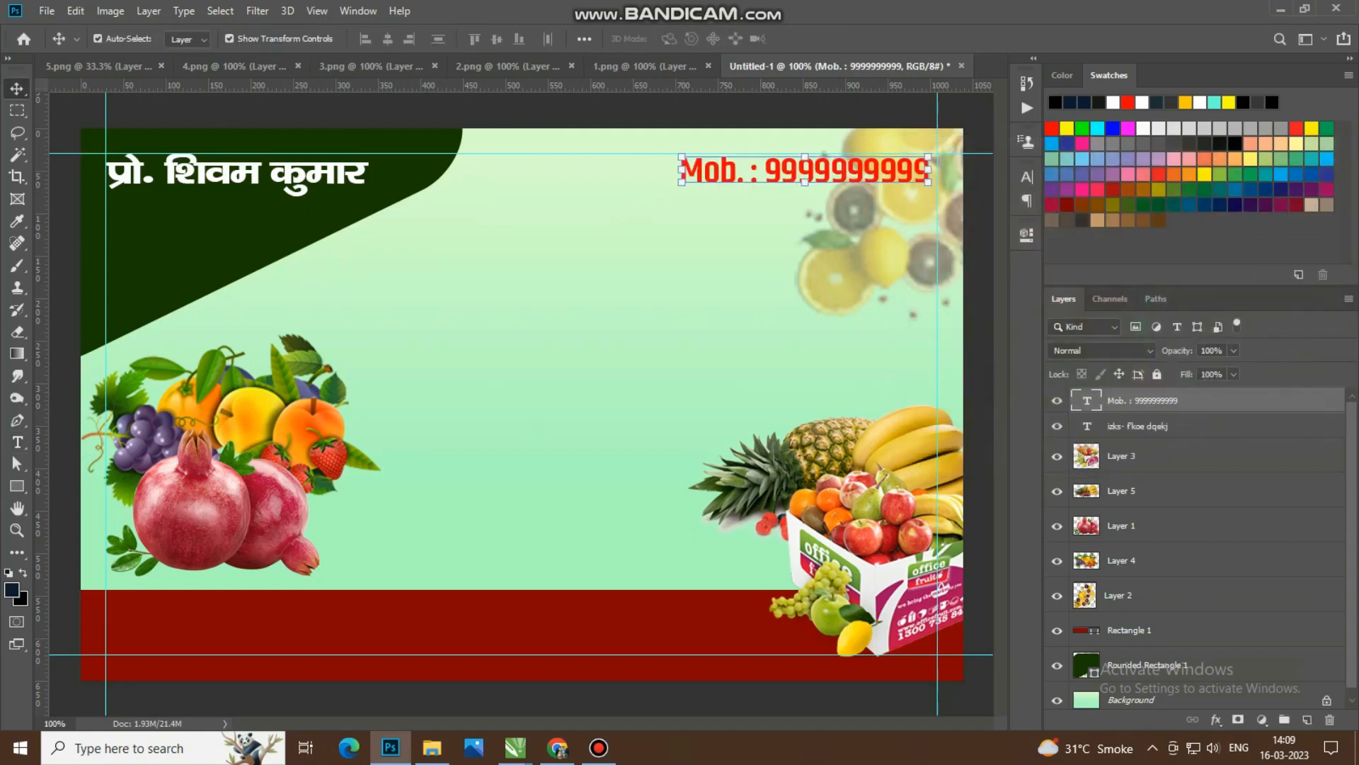
Step: Duplicate the proprietor's name text into the middle of the card and replace the copy's text with "शिवम फ्रुट कार्नर"
{"action": "left_click", "coordinate": [195, 173]}
{"action": "left_click_drag", "start_coordinate": [195, 173], "coordinate": [669, 310]}
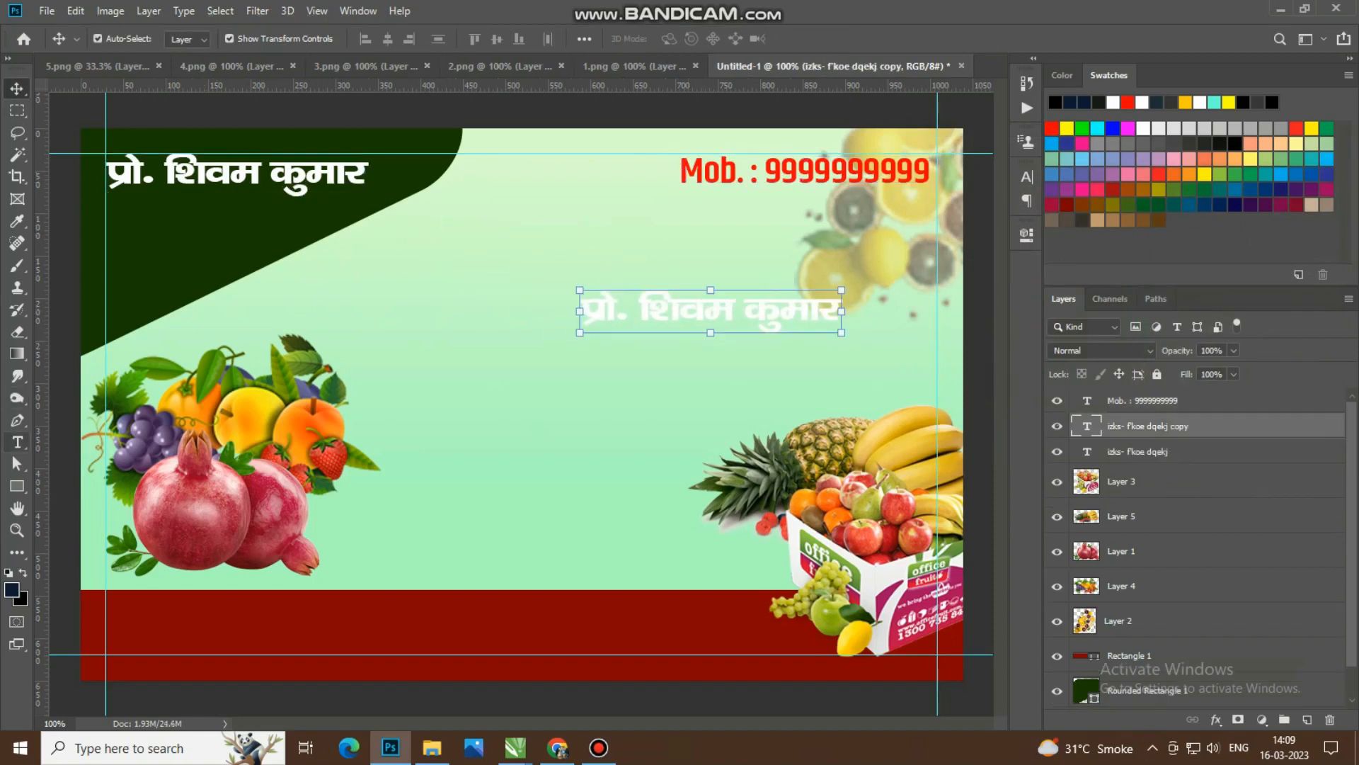
{"action": "left_click", "coordinate": [17, 442]}
{"action": "left_click", "coordinate": [677, 314]}
{"action": "key", "text": "ctrl+a"}
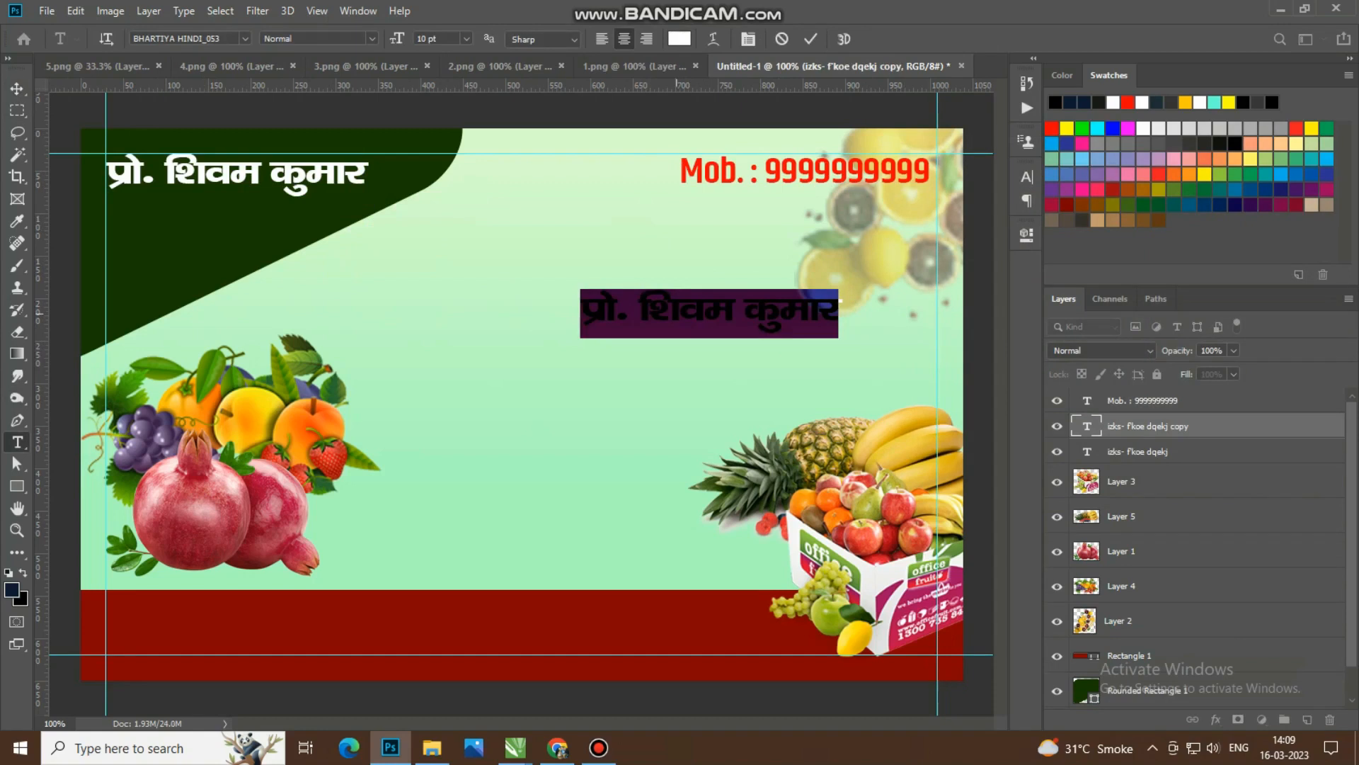
{"action": "type", "text": "f'koe"}
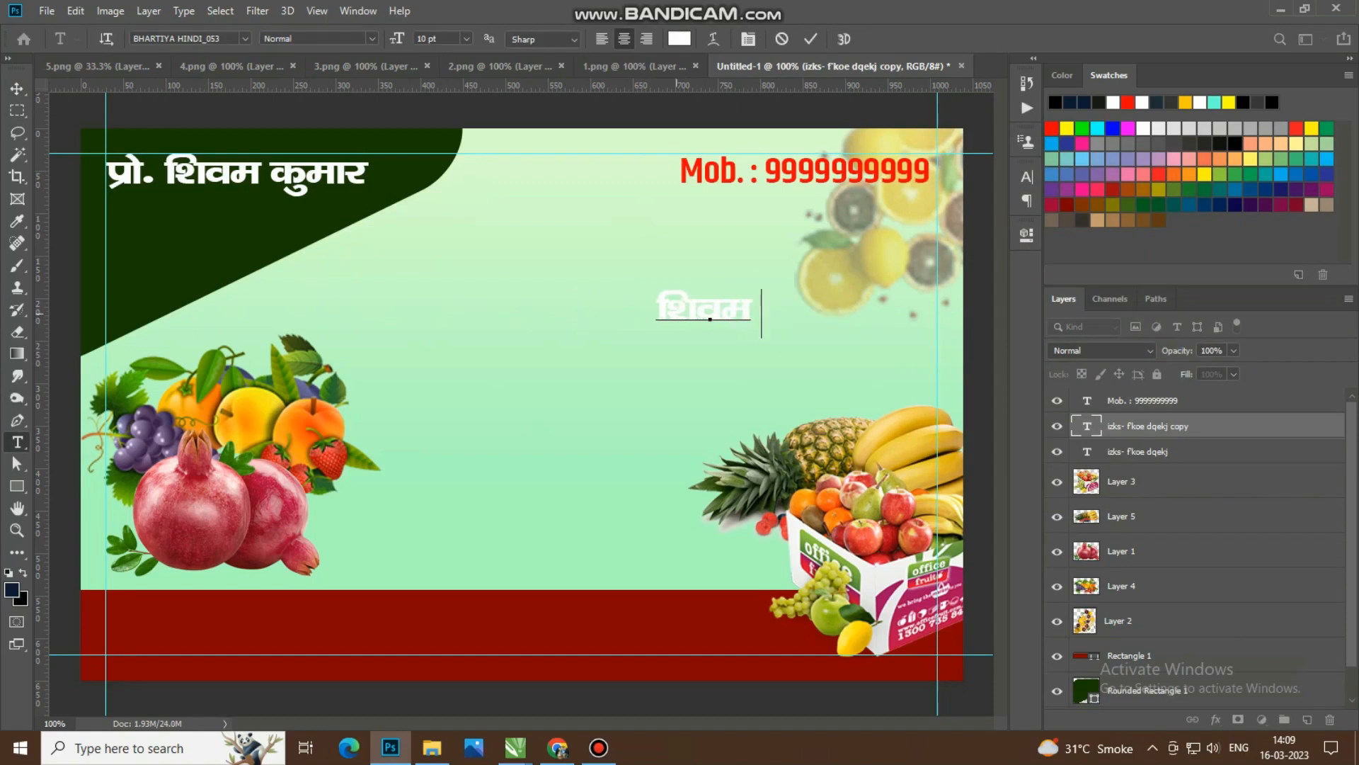
{"action": "type", "text": " QQ"}
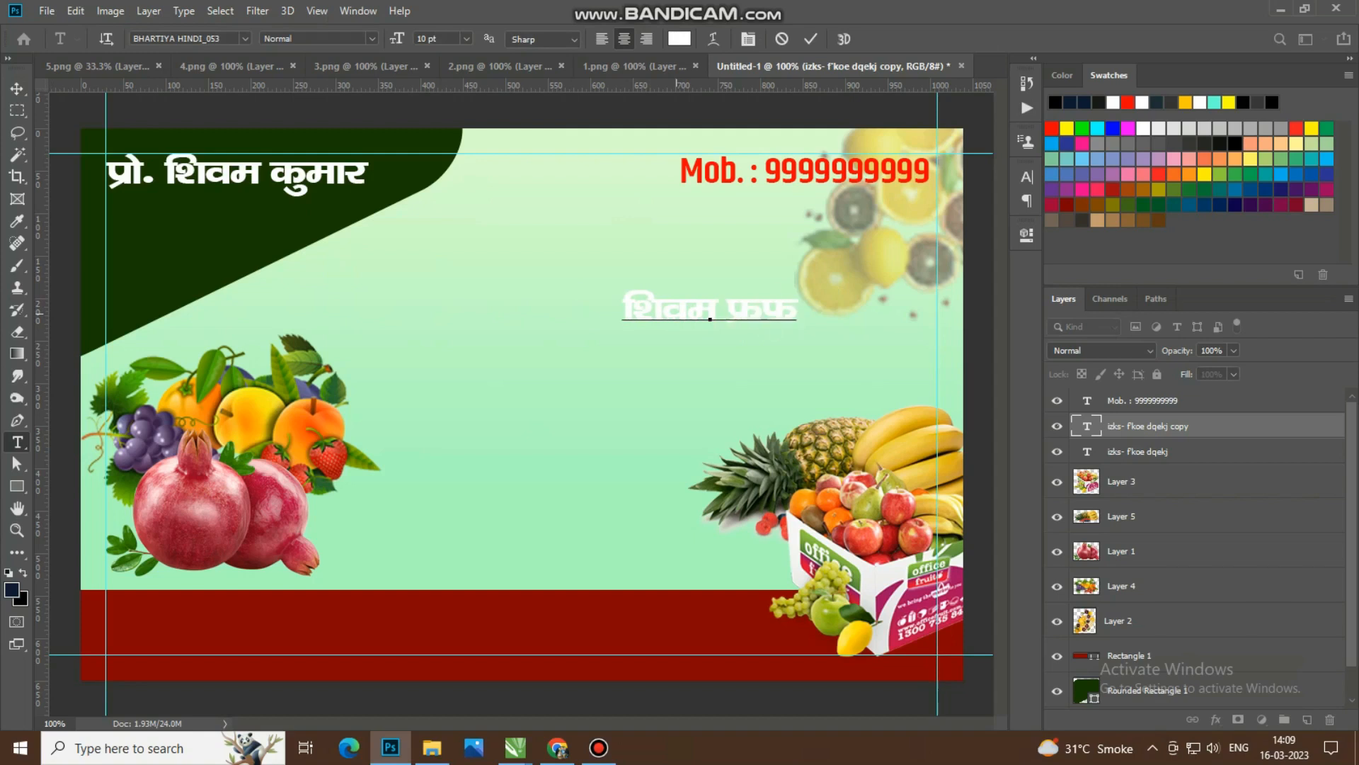
{"action": "key", "text": "BackSpace"}
{"action": "type", "text": "q"}
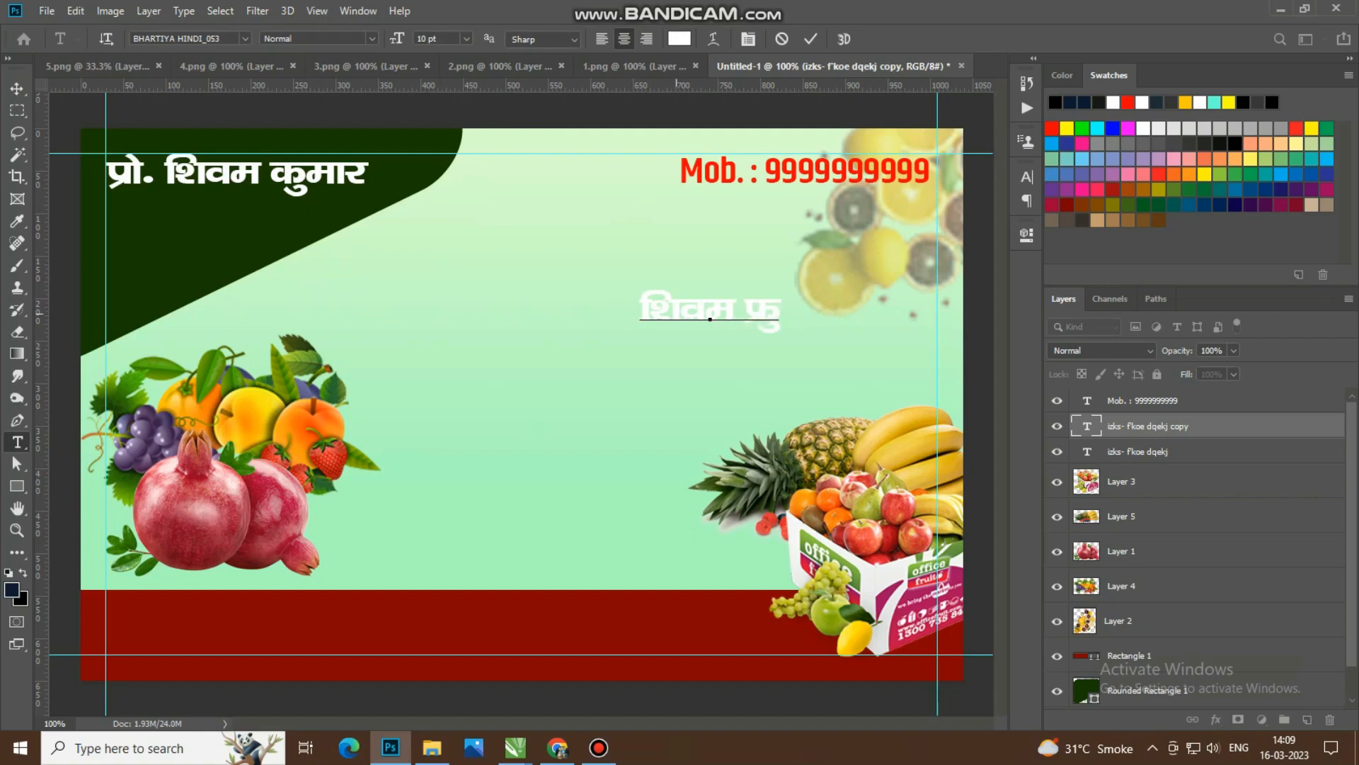
{"action": "type", "text": "V"}
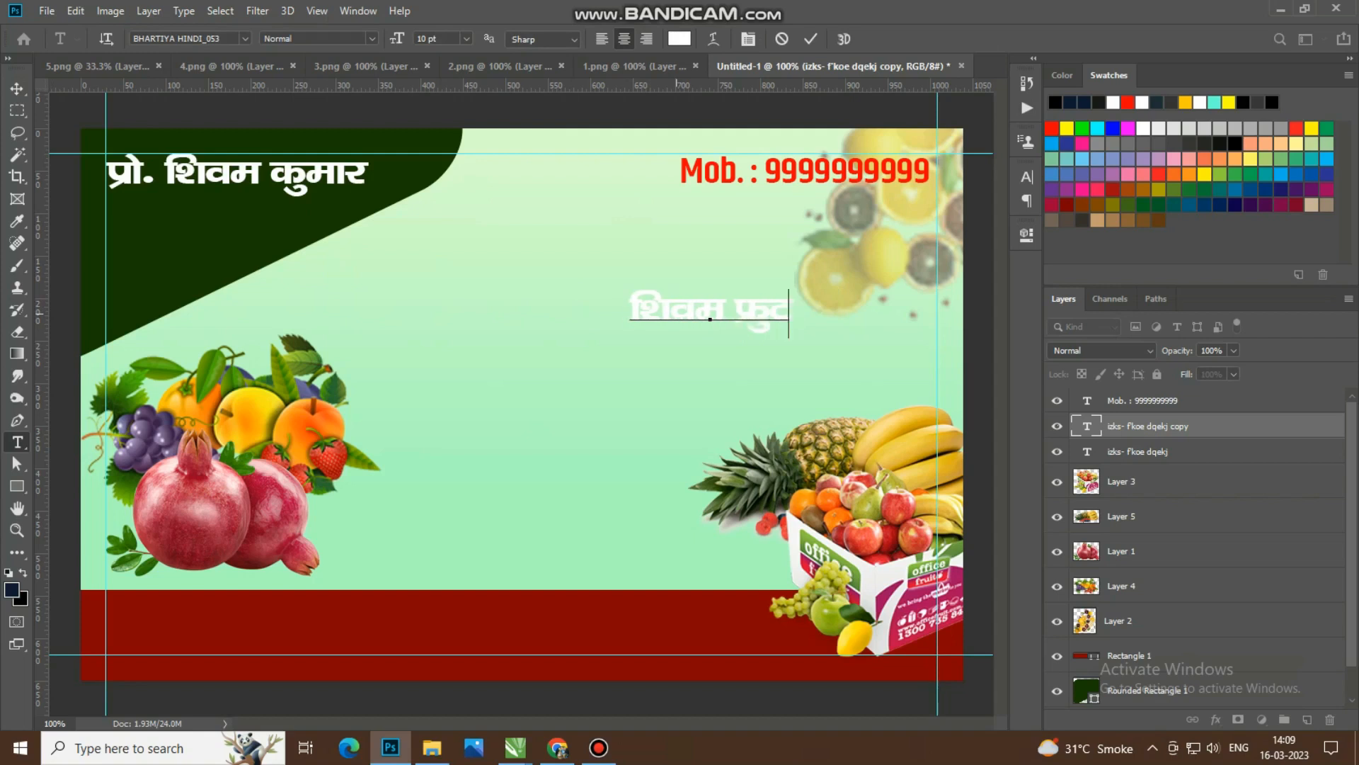
{"action": "type", "text": " dkuZ"}
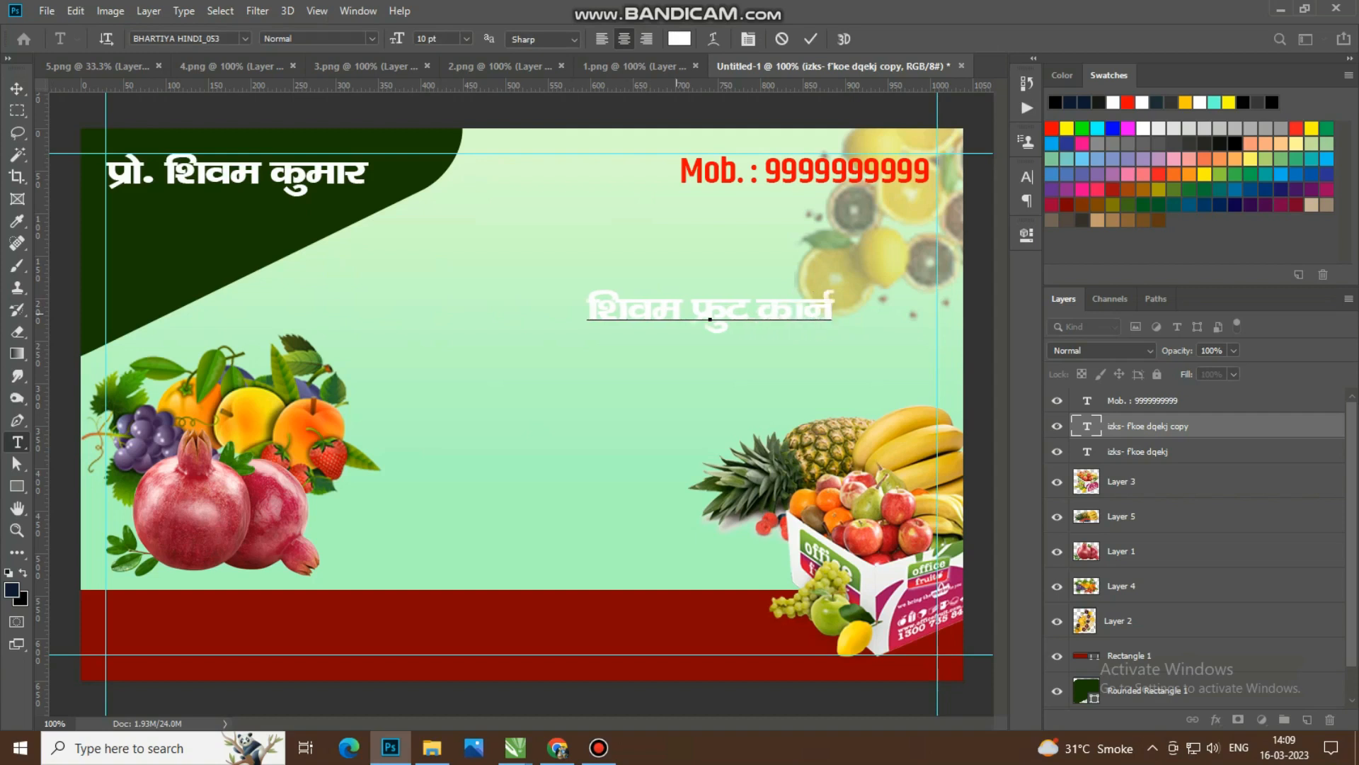
{"action": "type", "text": "j"}
Step: Enlarge the shop name text to a font size of 21 pt
{"action": "key", "text": "ctrl+a"}
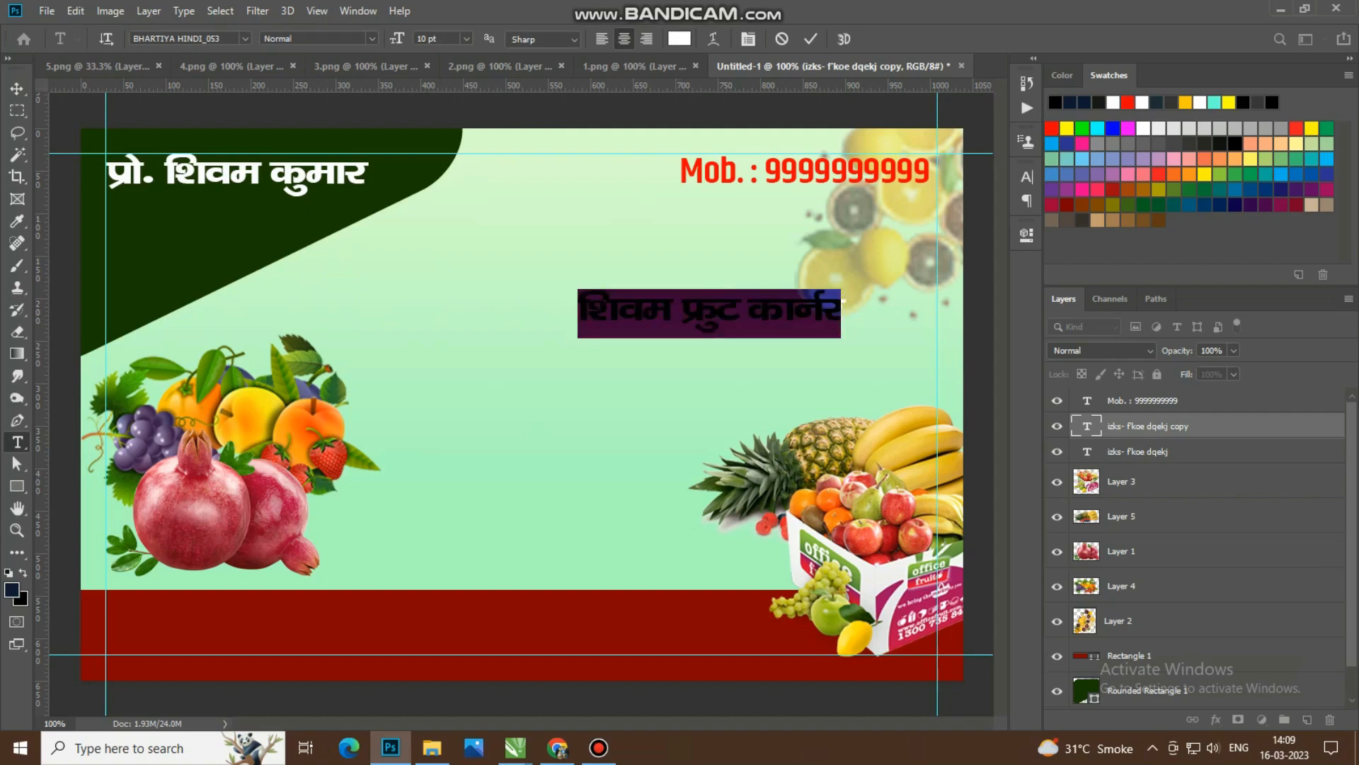
{"action": "left_click_drag", "start_coordinate": [397, 39], "coordinate": [413, 39]}
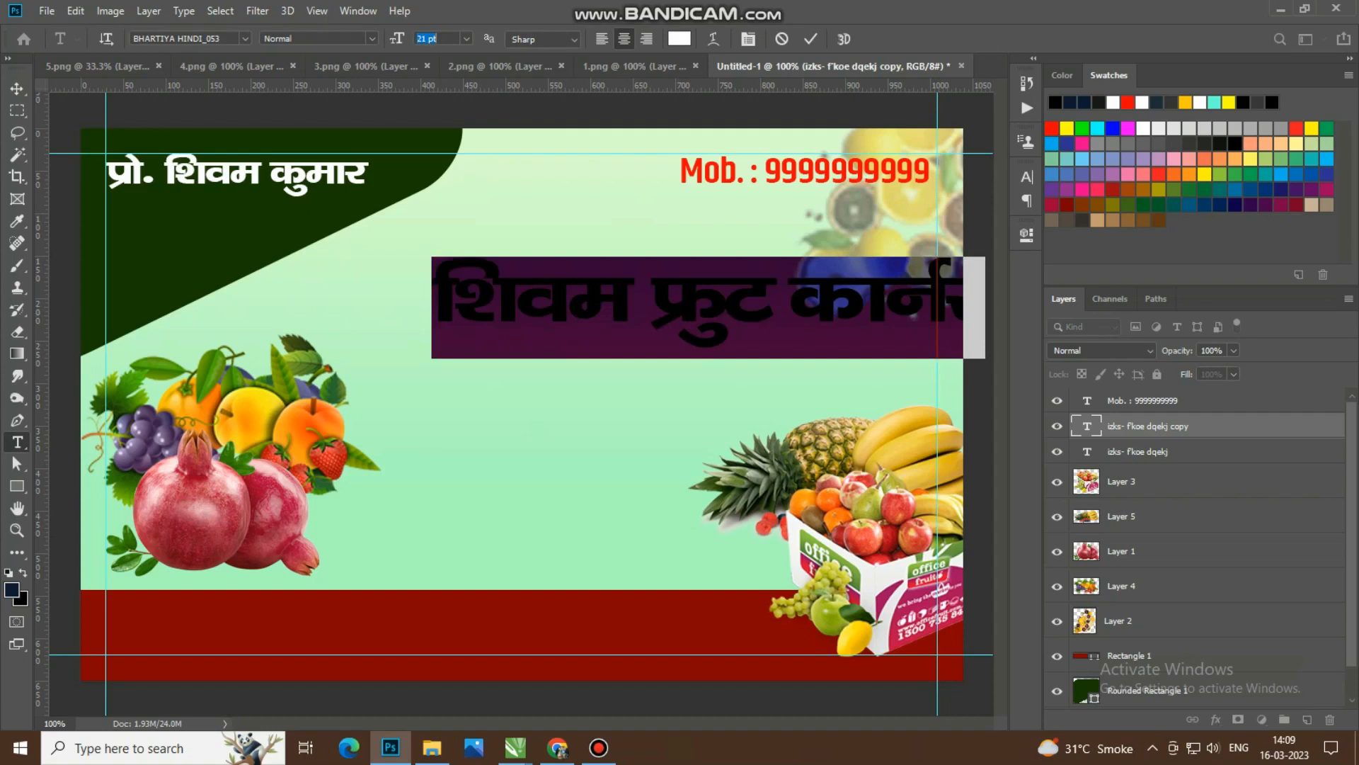
{"action": "left_click", "coordinate": [811, 39]}
{"action": "key", "text": "v"}
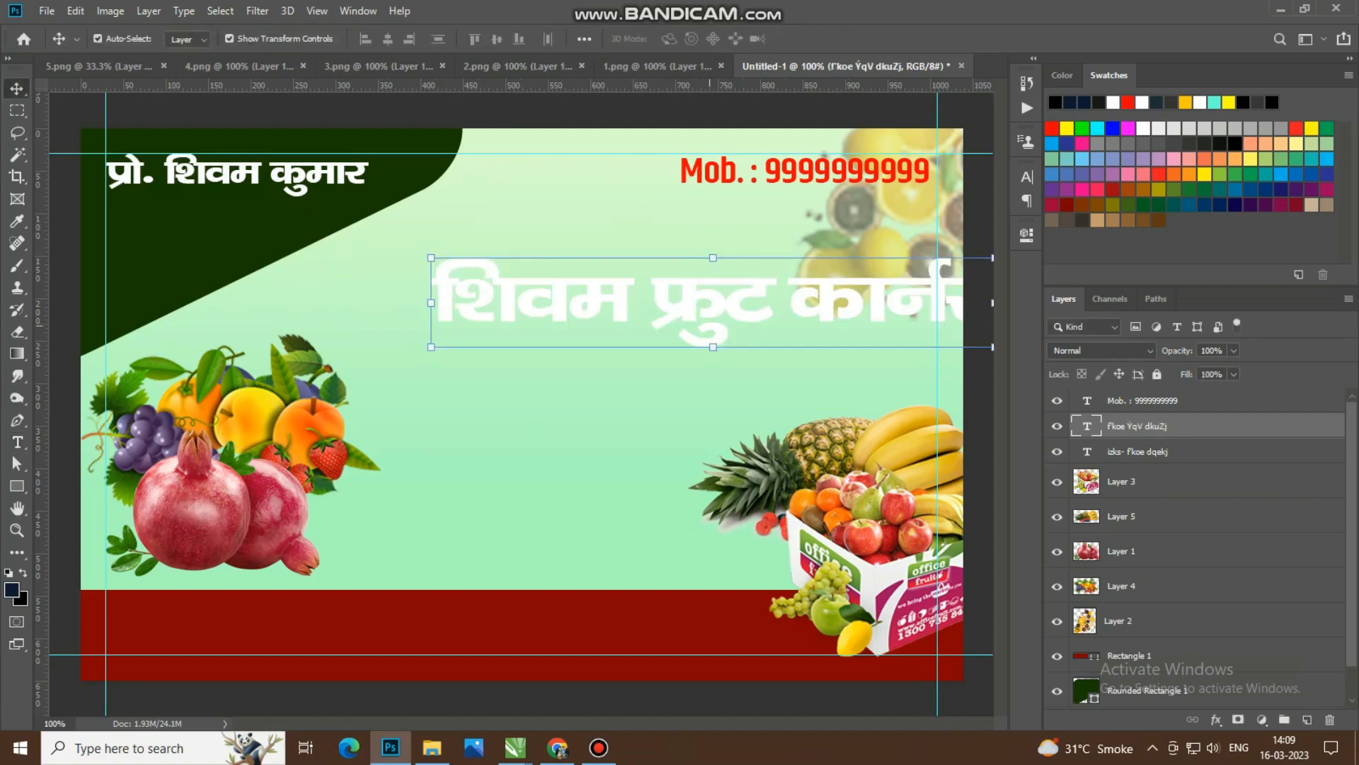
Step: Move the shop name inside the right margin guide and scale it up to about 110%
{"action": "left_click_drag", "start_coordinate": [743, 270], "coordinate": [686, 257]}
{"action": "left_click_drag", "start_coordinate": [373, 332], "coordinate": [314, 353]}
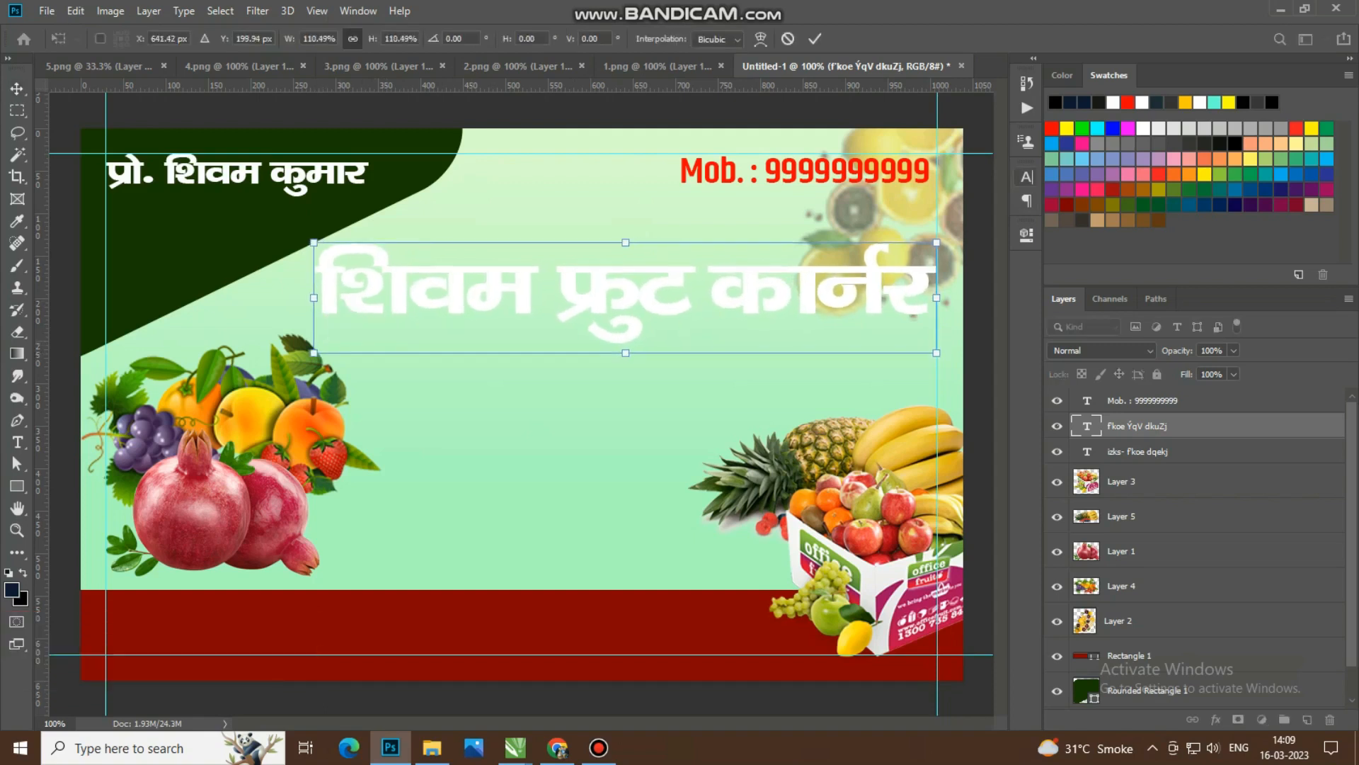
{"action": "left_click", "coordinate": [1027, 176]}
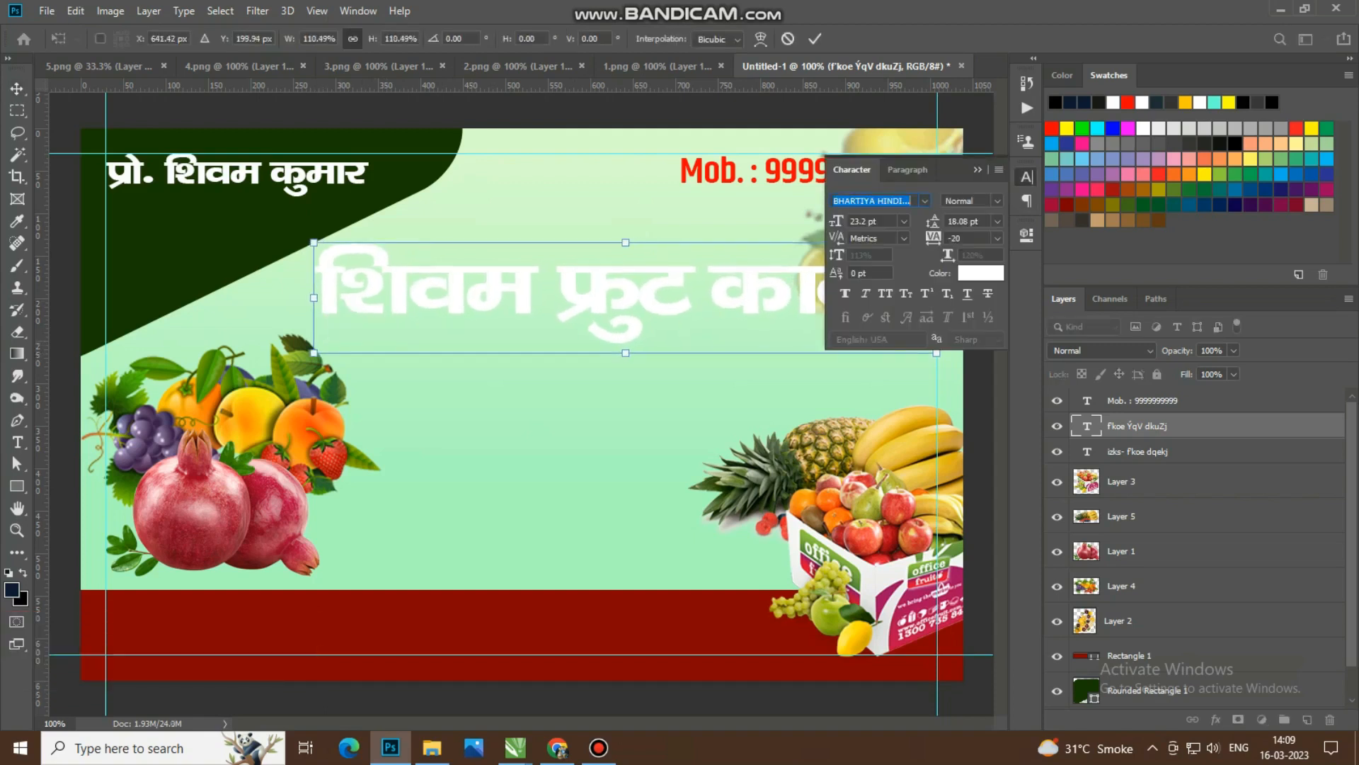
{"action": "left_click", "coordinate": [815, 39]}
Step: Move the shop name lower on the card and scale it down to about 89%, ending at the right margin guide
{"action": "left_click_drag", "start_coordinate": [837, 255], "coordinate": [807, 301]}
{"action": "left_click", "coordinate": [761, 325]}
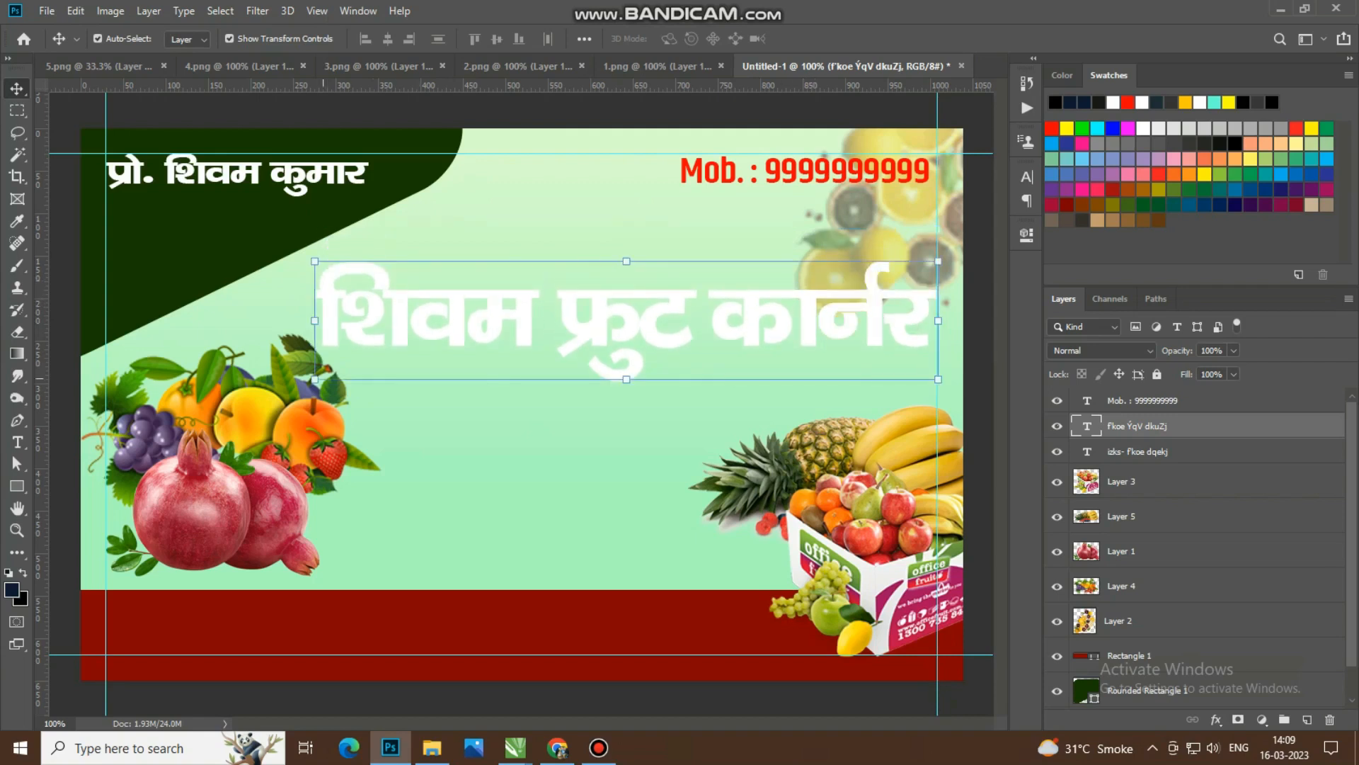
{"action": "left_click_drag", "start_coordinate": [323, 378], "coordinate": [395, 384]}
{"action": "left_click_drag", "start_coordinate": [651, 332], "coordinate": [638, 338]}
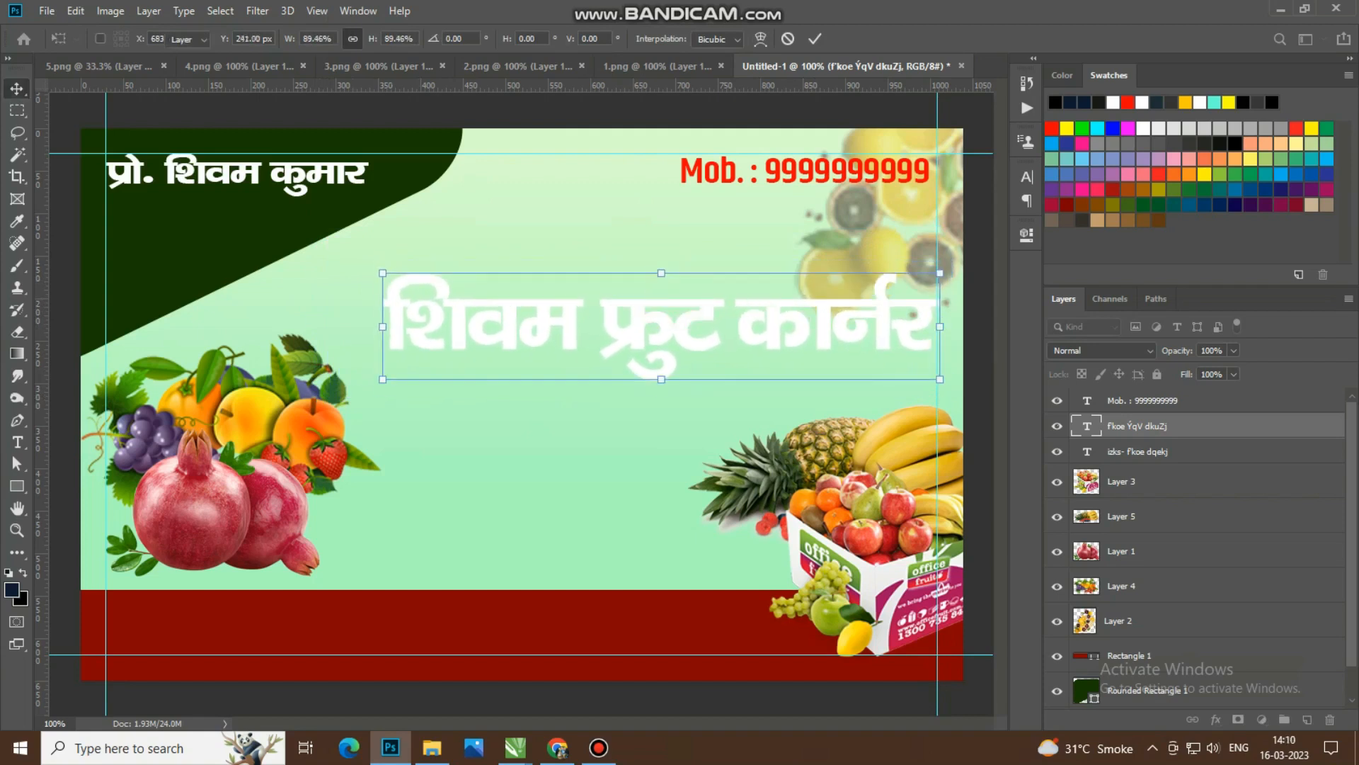
{"action": "key", "text": "Return"}
Step: Recolor the shop name dark red with the hex value 870101
{"action": "double_click", "coordinate": [1087, 425]}
{"action": "left_click", "coordinate": [678, 38]}
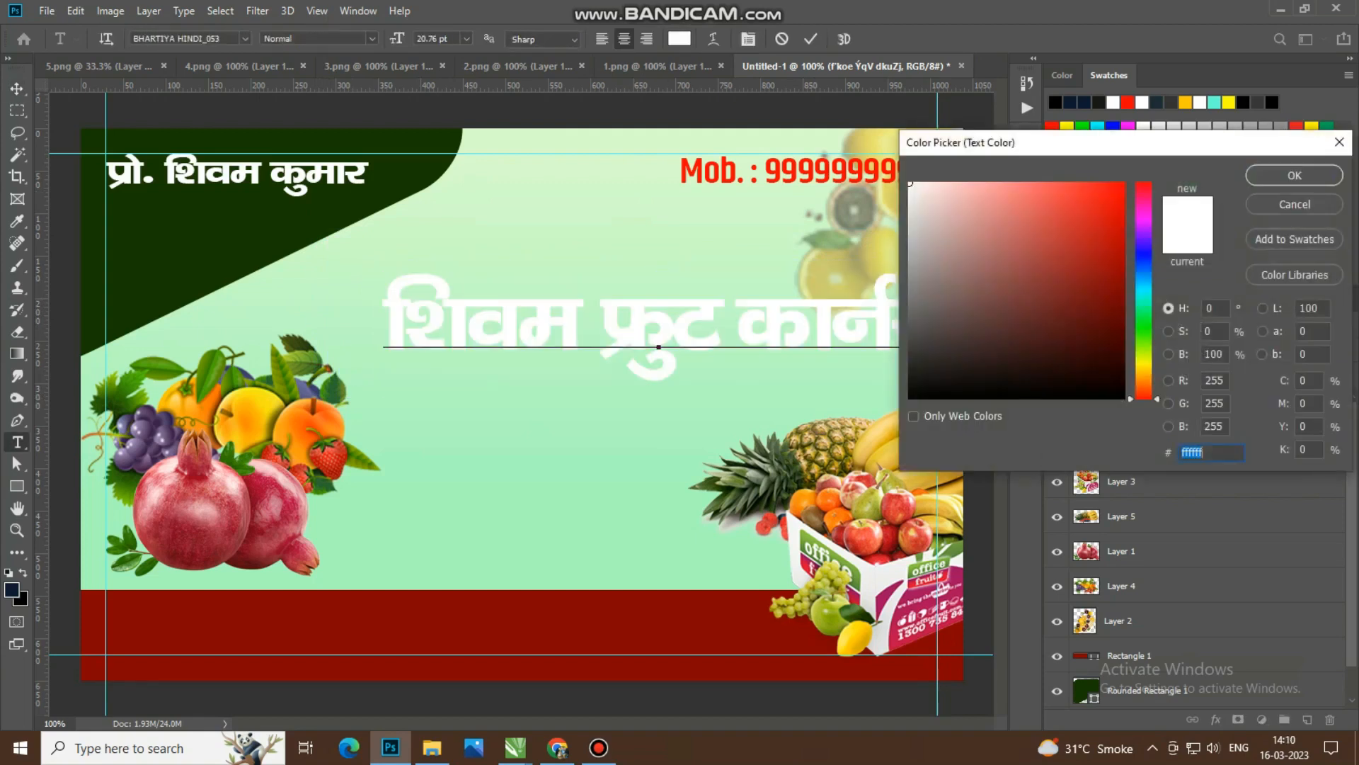
{"action": "left_click", "coordinate": [1122, 284]}
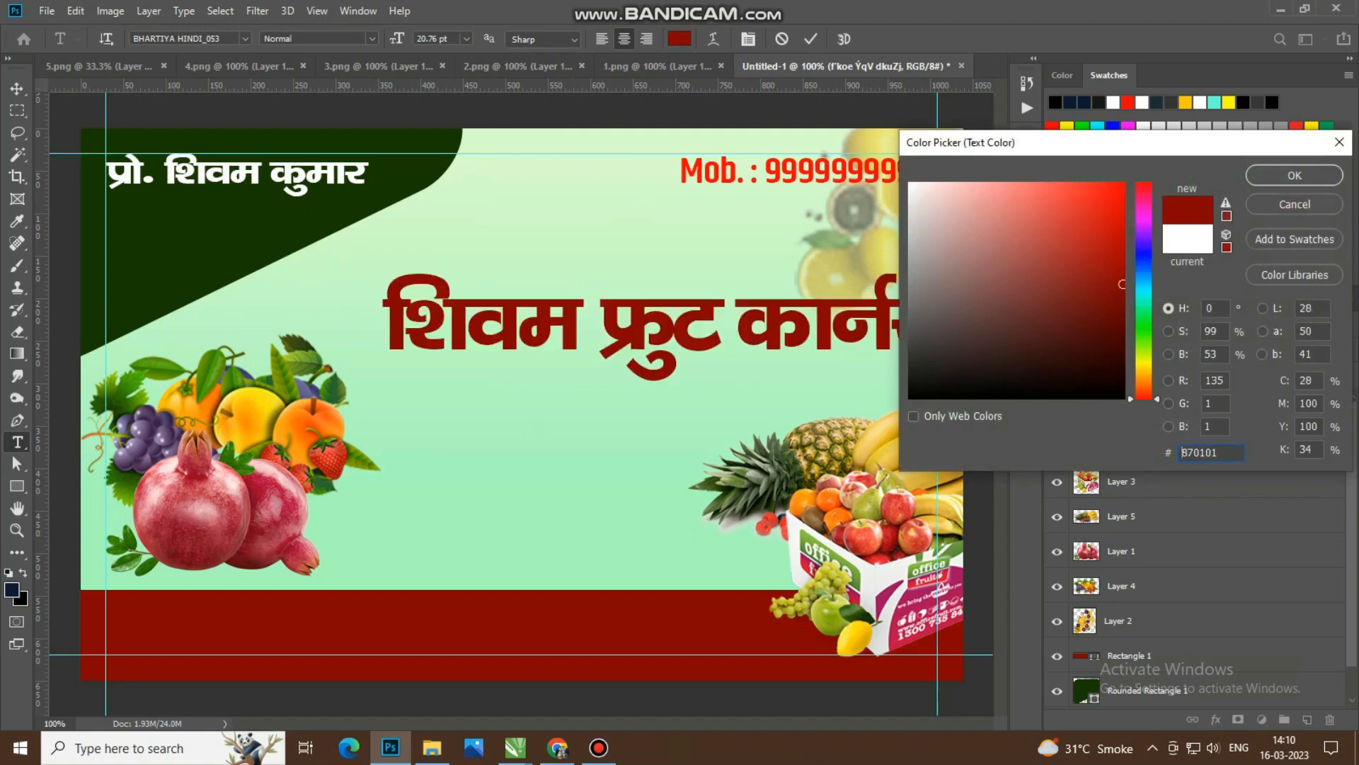
{"action": "key", "text": "Return"}
{"action": "left_click", "coordinate": [17, 88]}
{"action": "left_click", "coordinate": [821, 452]}
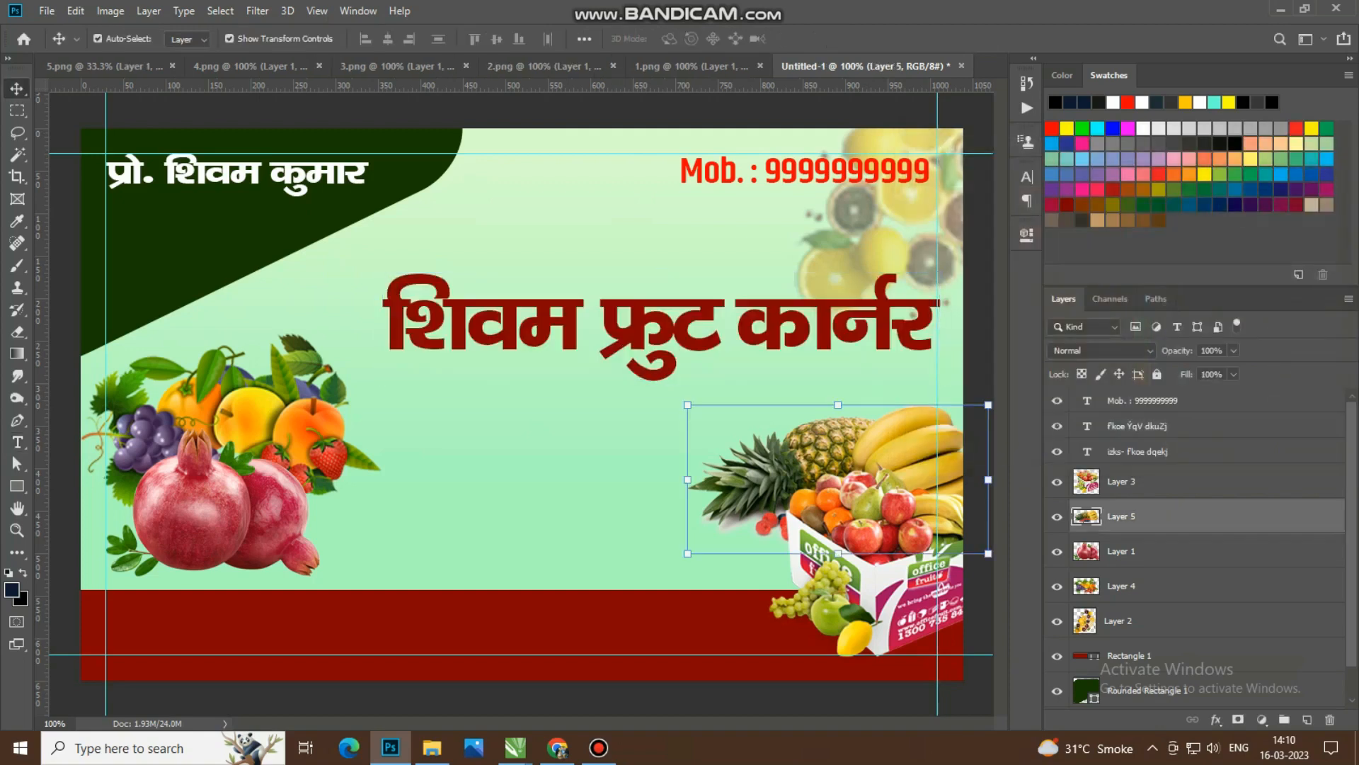
{"action": "left_click", "coordinate": [796, 171]}
{"action": "left_click_drag", "start_coordinate": [326, 163], "coordinate": [664, 415]}
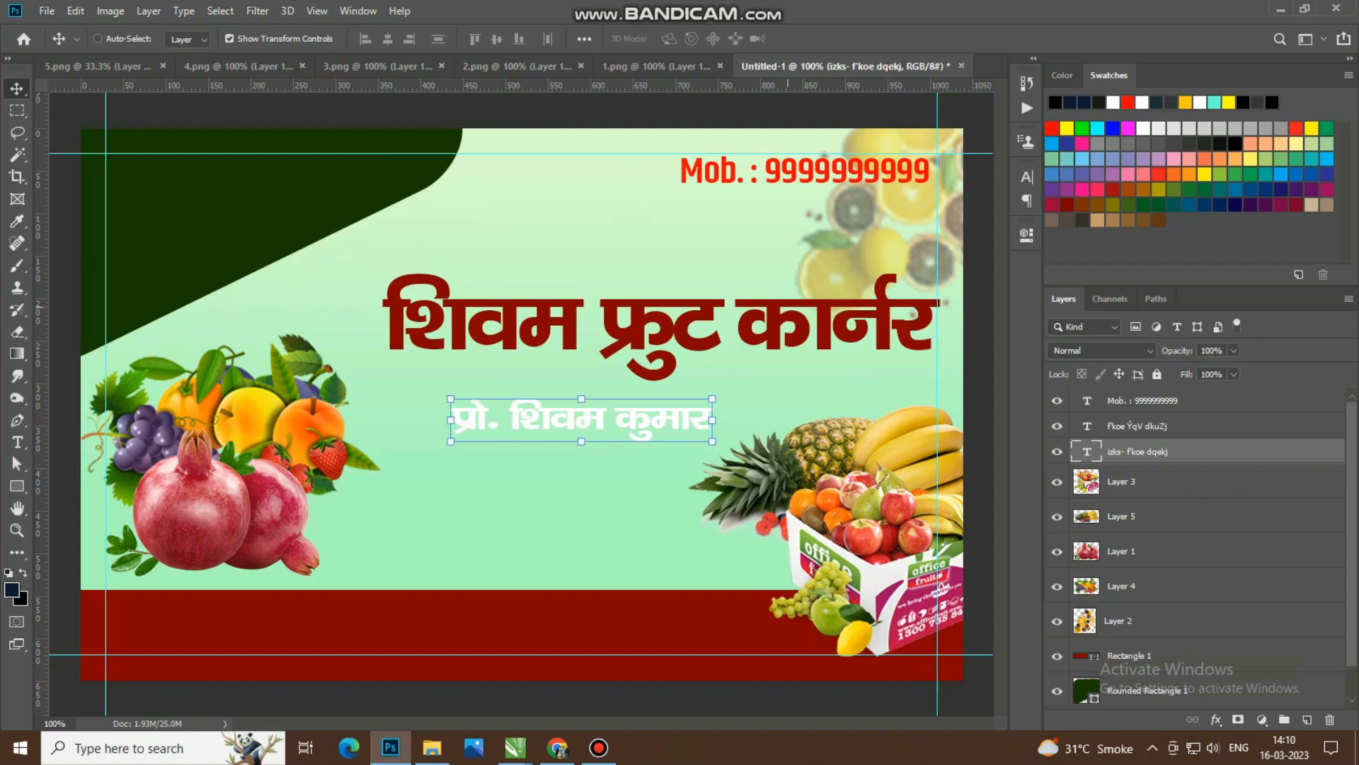
{"action": "key", "text": "ctrl+z"}
Step: Duplicate the proprietor's name text below the shop name and replace the copy's text with "हमारे यहाँ"
{"action": "left_click_drag", "start_coordinate": [325, 174], "coordinate": [666, 420]}
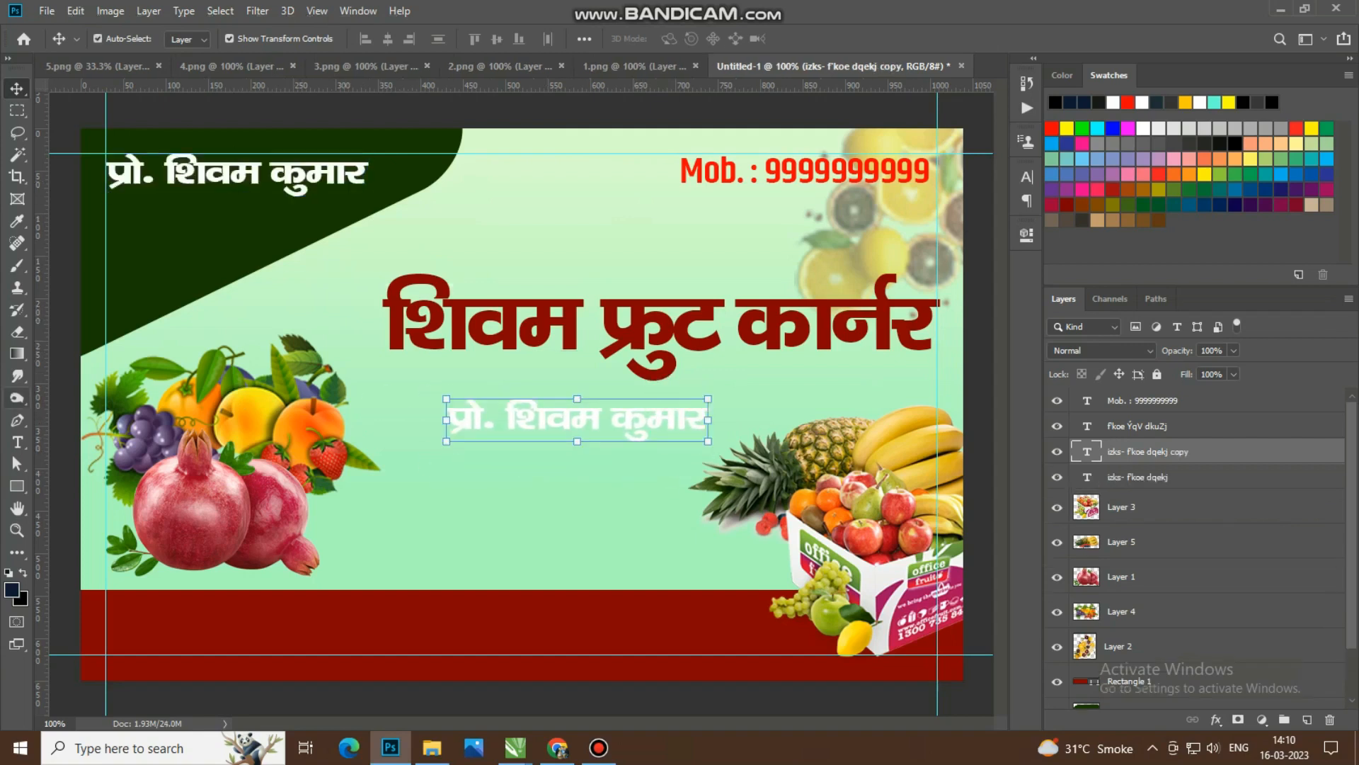
{"action": "left_click", "coordinate": [17, 442]}
{"action": "left_click", "coordinate": [557, 428]}
{"action": "key", "text": "ctrl+a"}
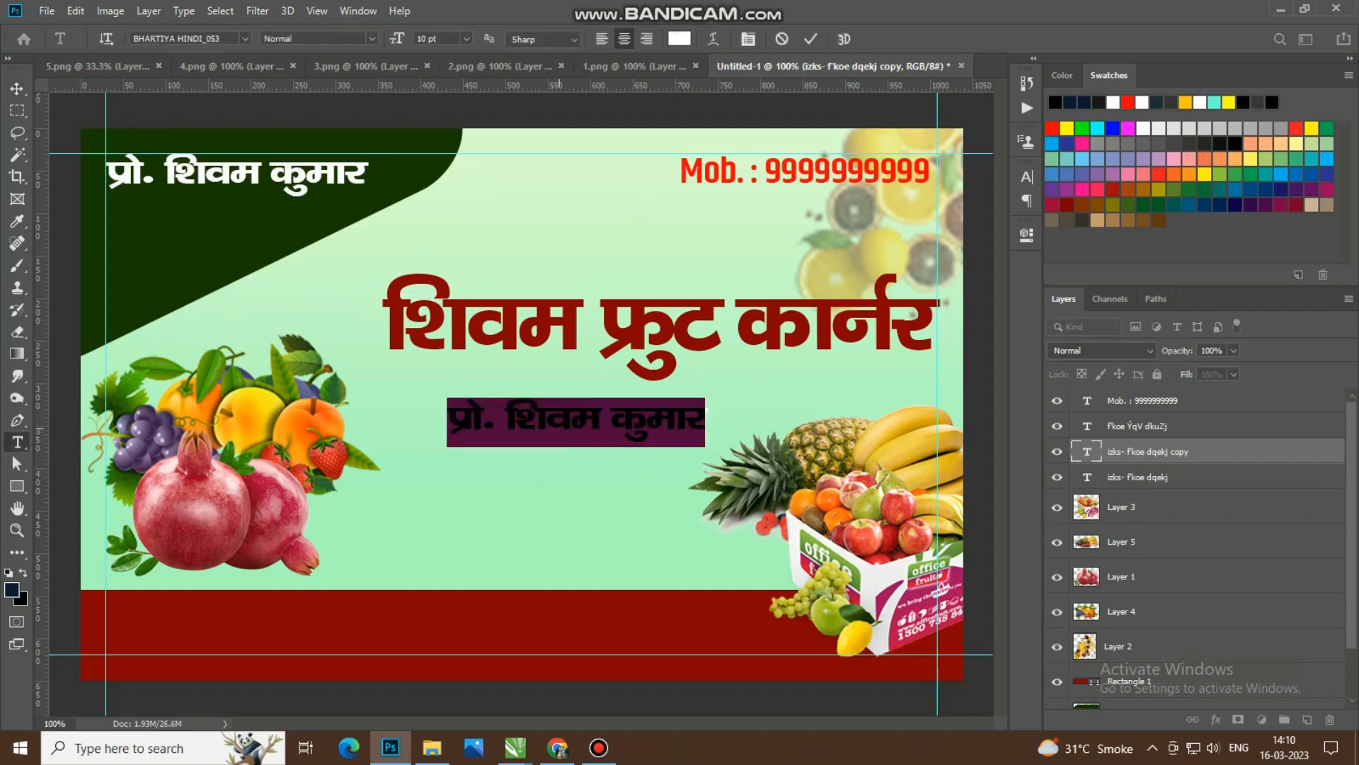
{"action": "type", "text": "gekjs g;gk"}
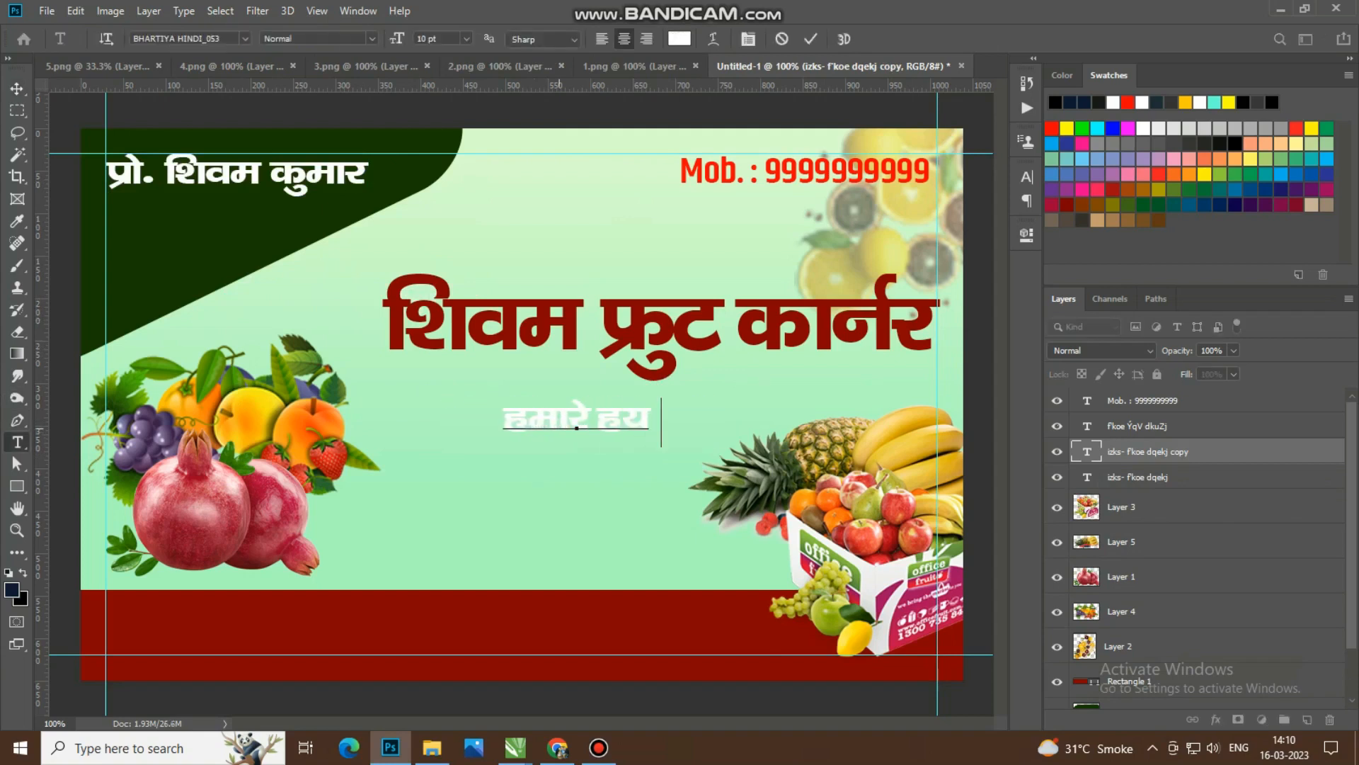
{"action": "key", "text": "BackSpace"}
{"action": "key", "text": "BackSpace"}
{"action": "key", "text": "BackSpace"}
{"action": "key", "text": "BackSpace"}
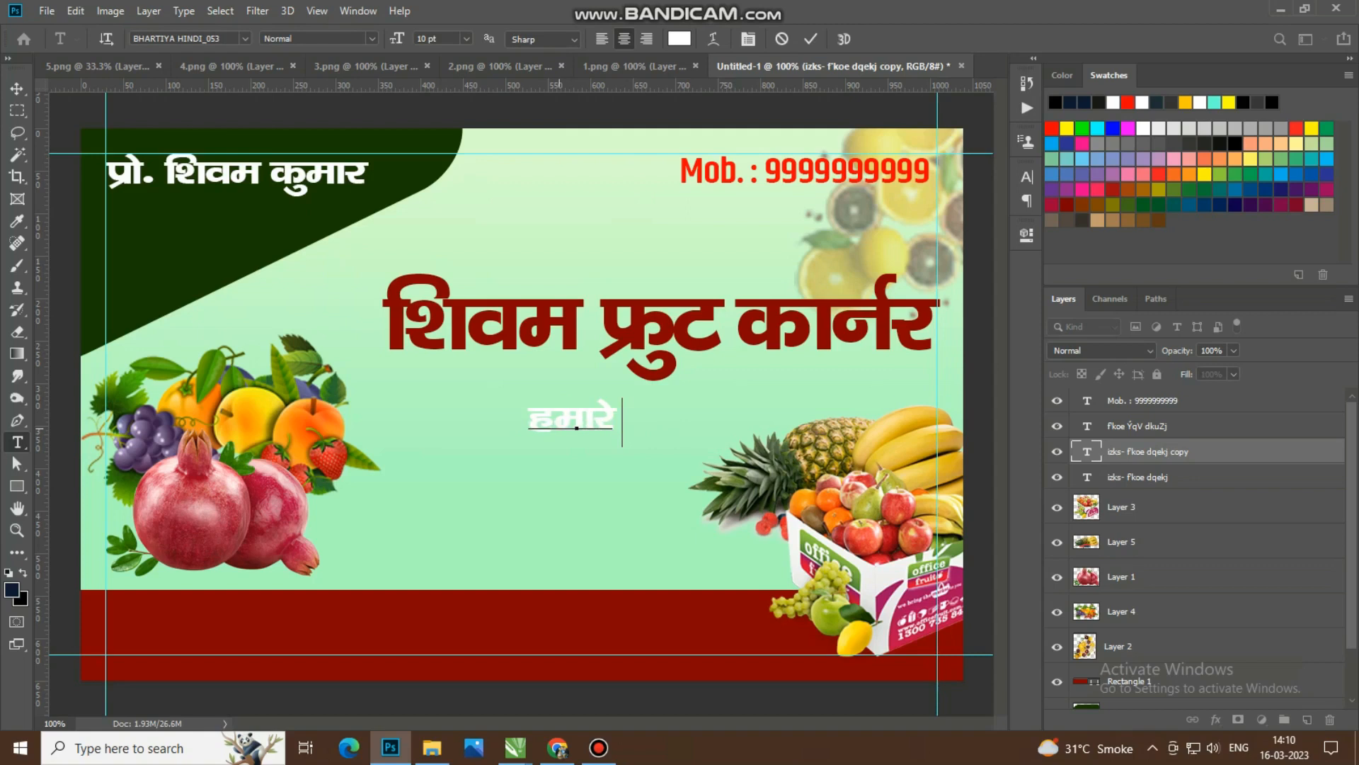
{"action": "type", "text": ";gk"}
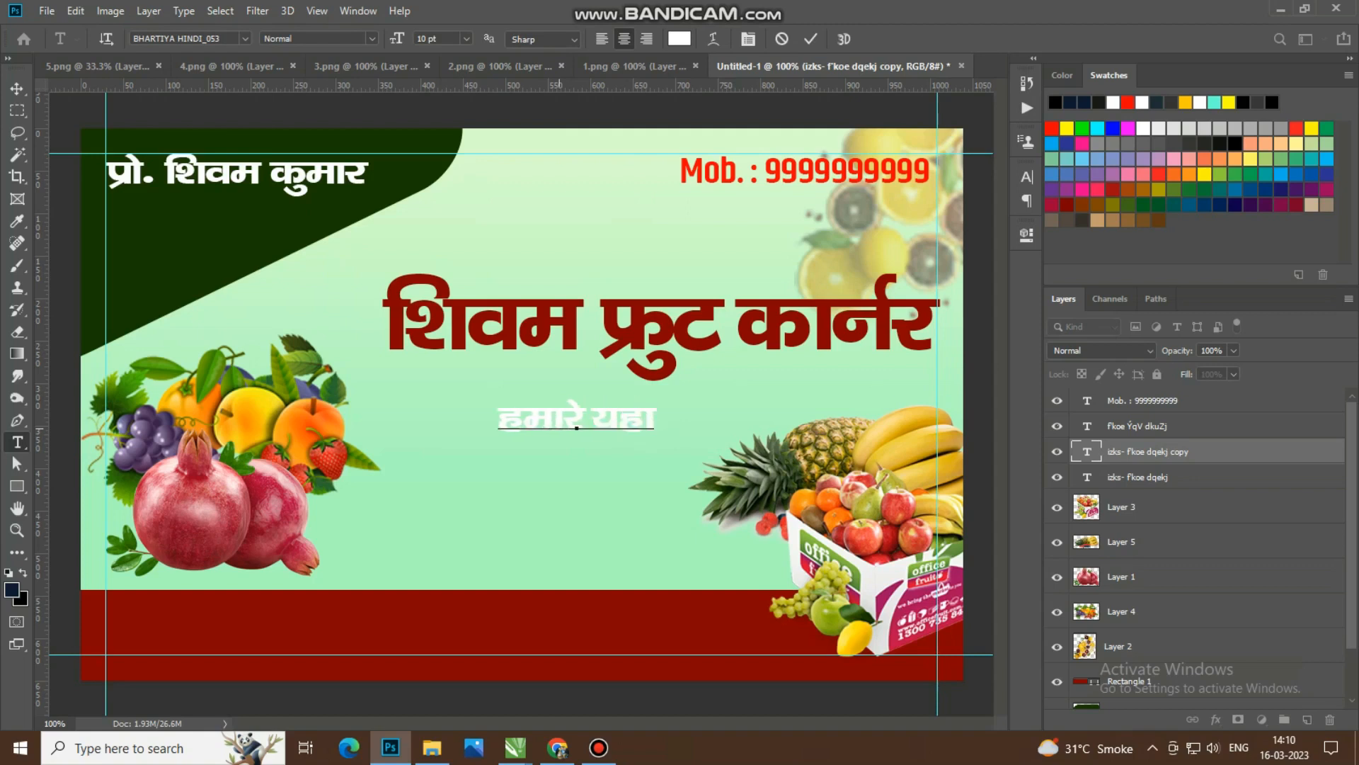
{"action": "type", "text": "¡"}
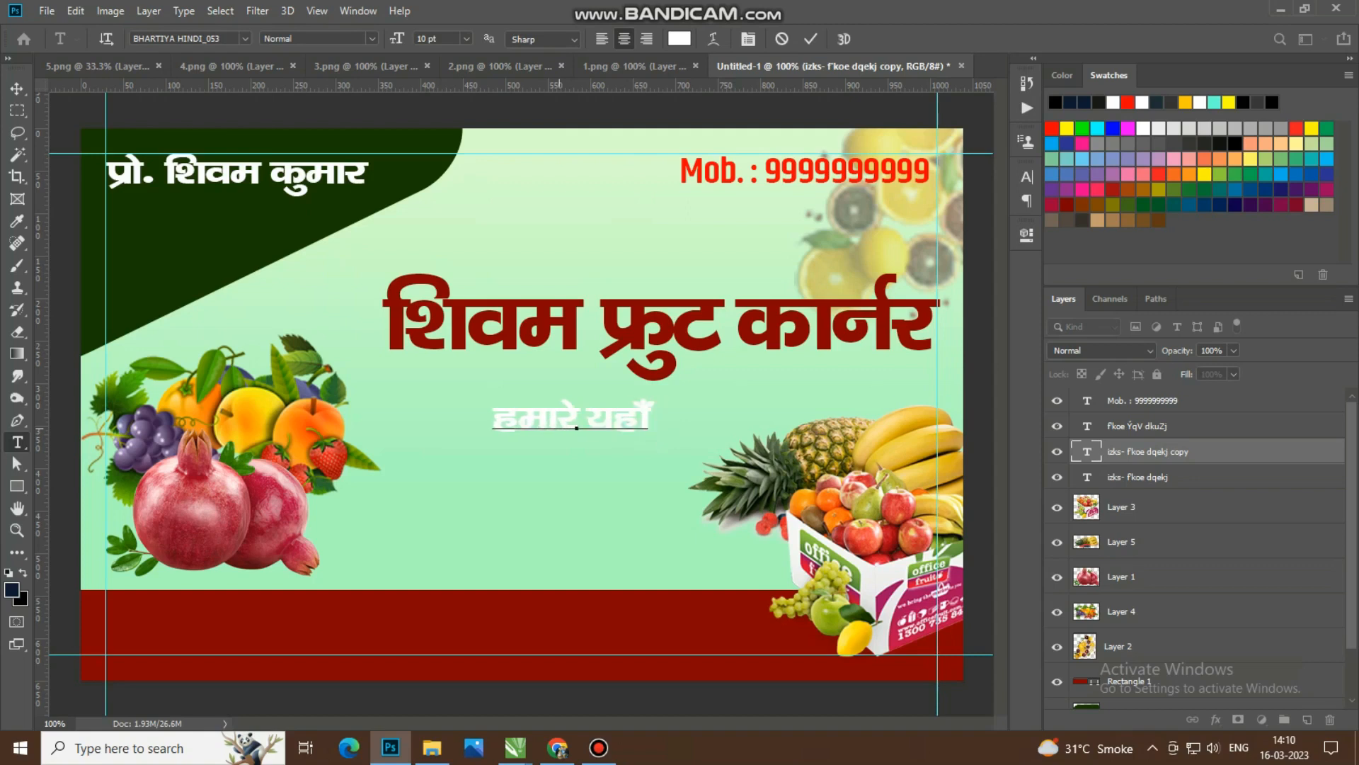
{"action": "type", "text": " rktk"}
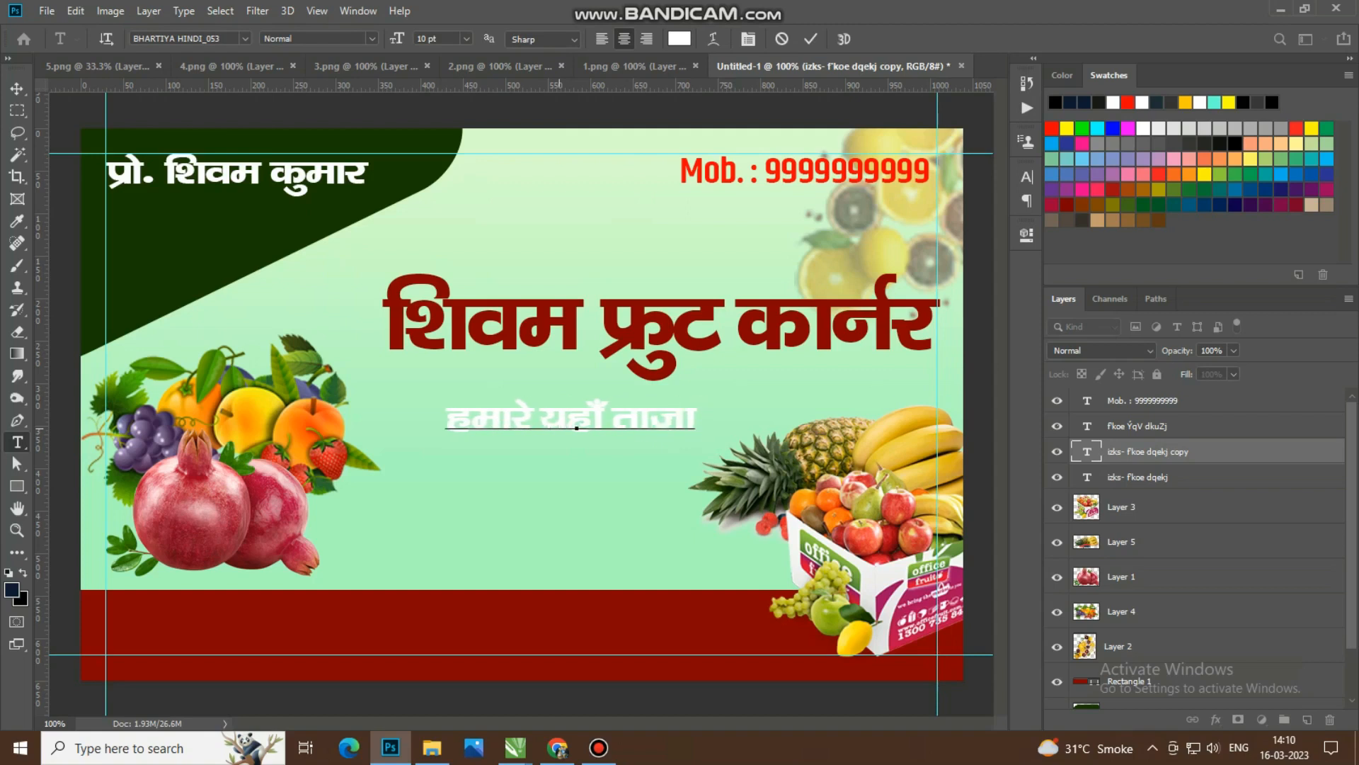
{"action": "type", "text": " Qy gj le;"}
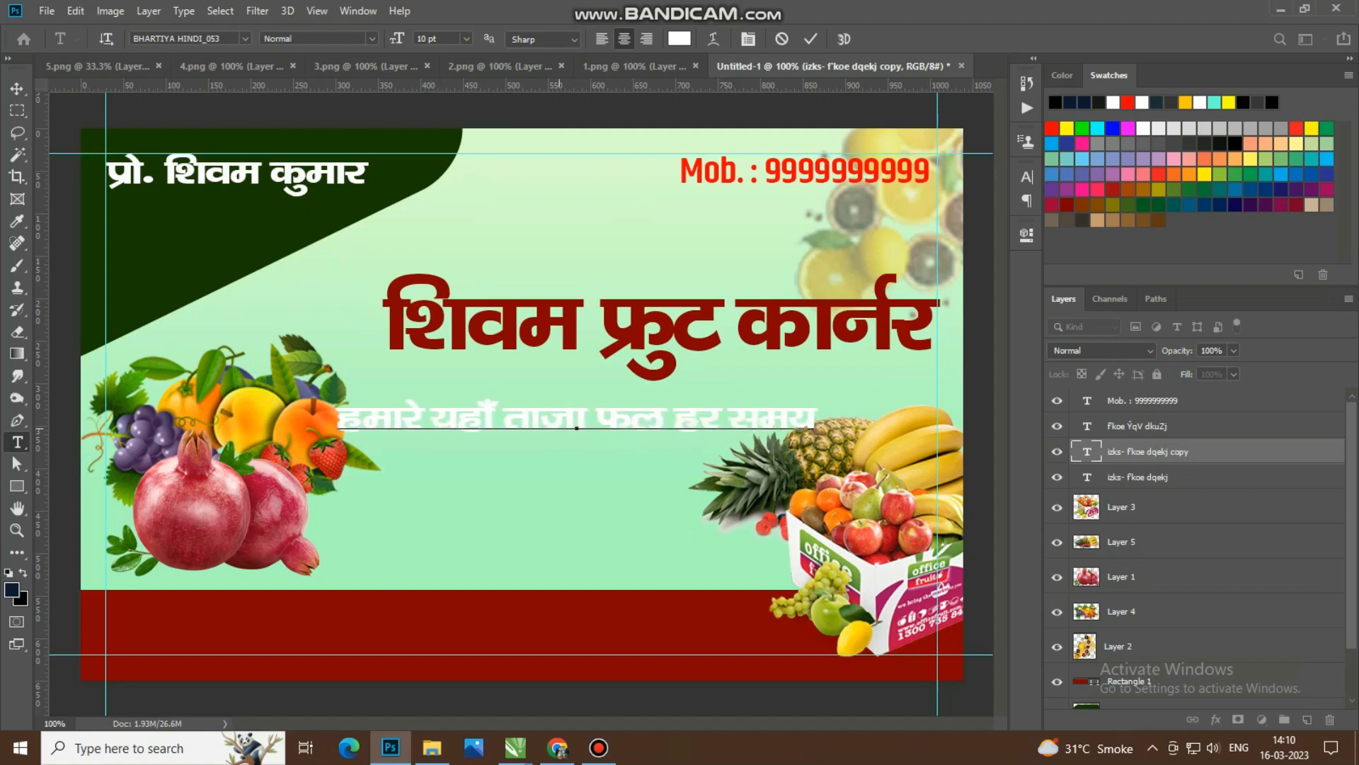
{"action": "type", "text": " feyrk"}
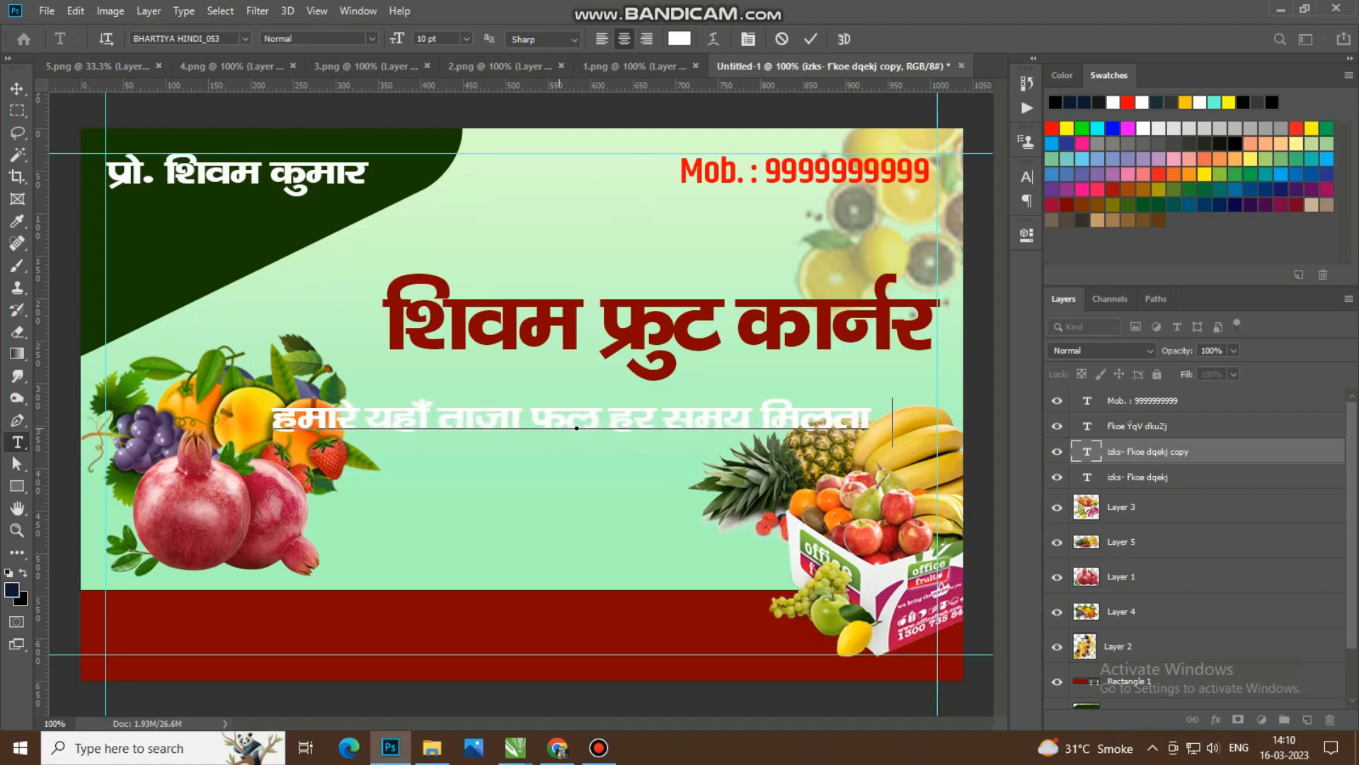
{"action": "type", "text": " gS"}
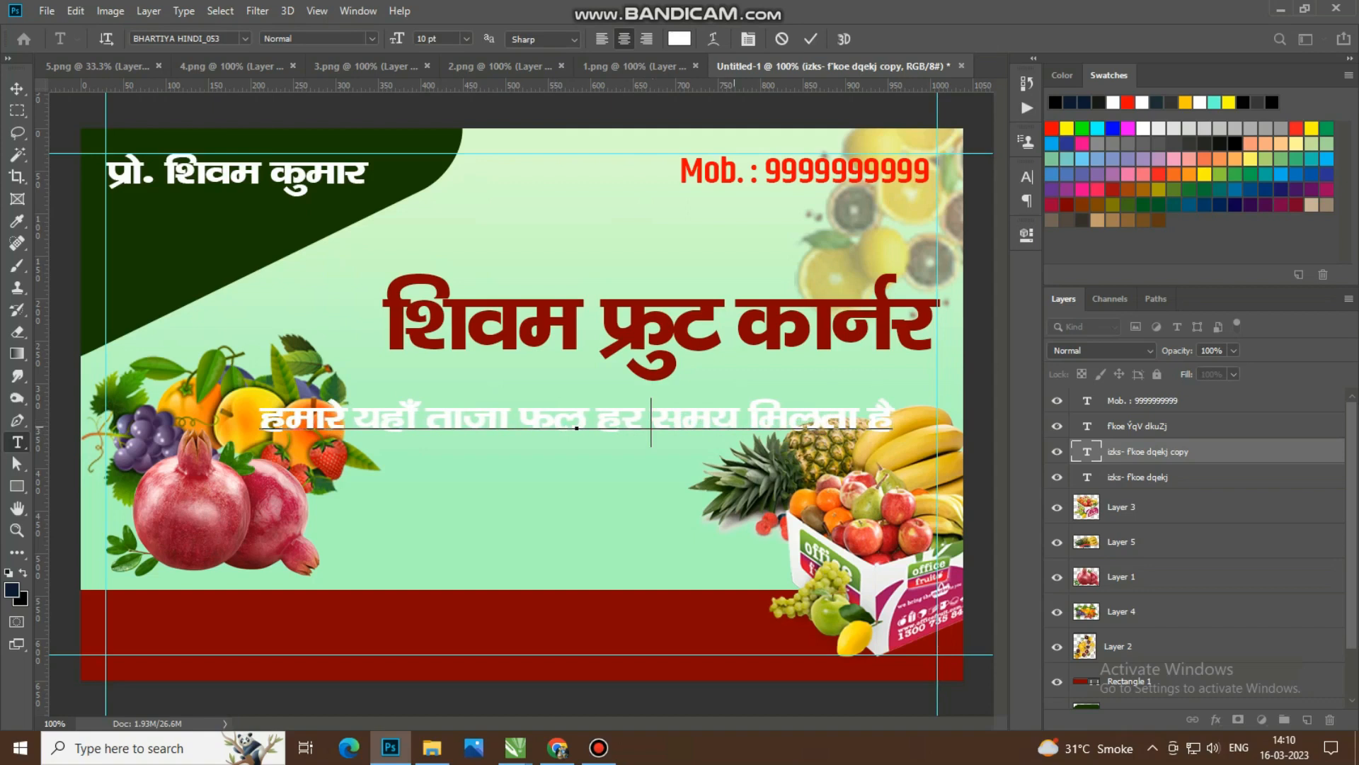
Step: Complete the tagline with "ताजा फल हर समय मिलता है", breaking it into two lines after "हर"
{"action": "key", "text": "Return"}
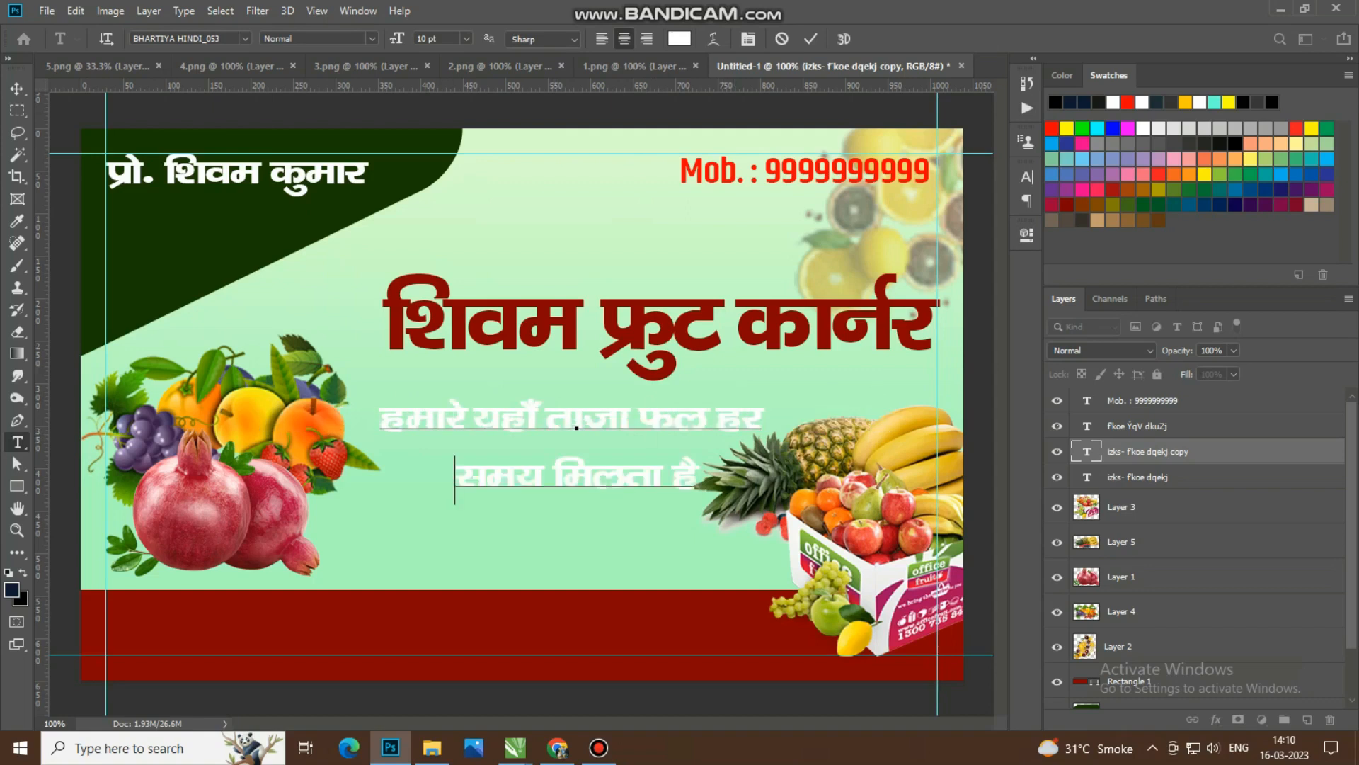
{"action": "key", "text": "ctrl+Return"}
Step: Try several Bhartiya Hindi fonts on the tagline and apply BHARTIYA HINDI_109
{"action": "key", "text": "v"}
{"action": "left_click", "coordinate": [1027, 177]}
{"action": "left_click", "coordinate": [837, 255]}
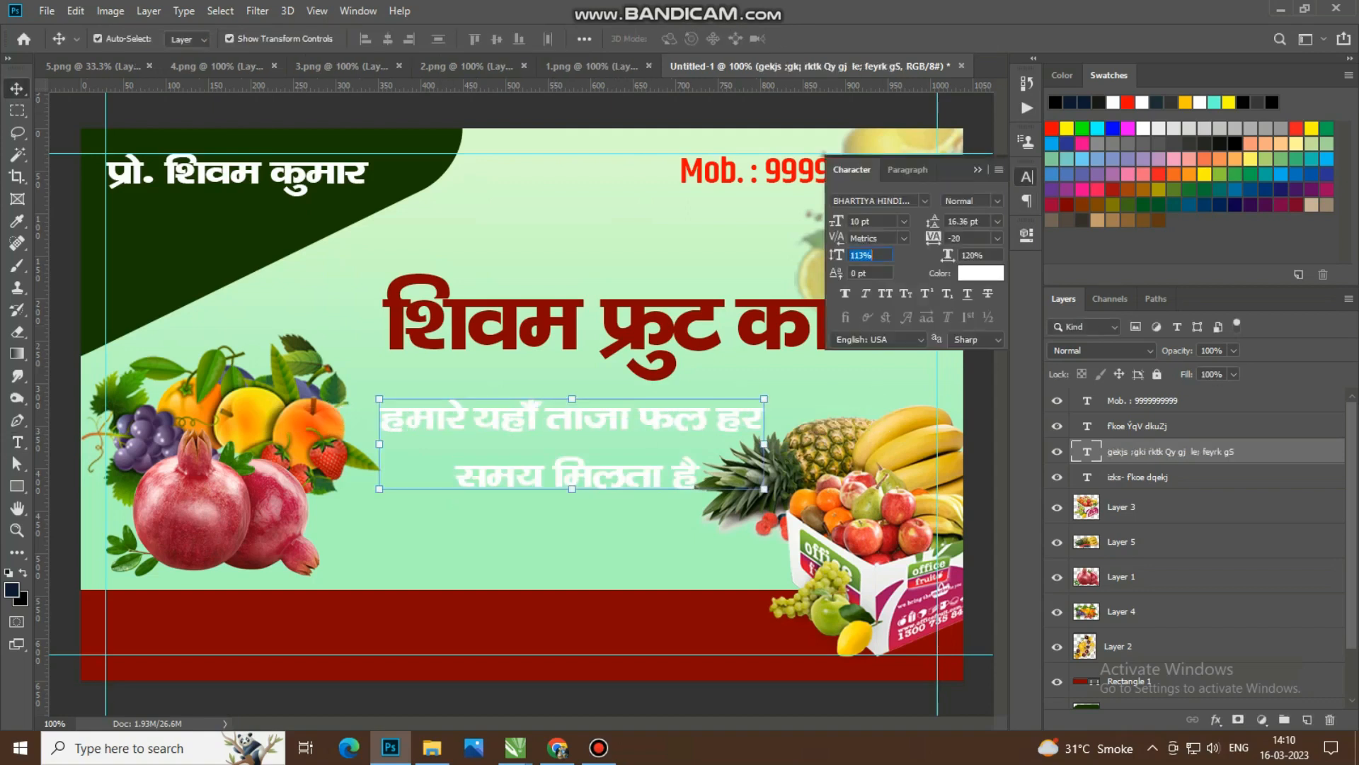
{"action": "left_click_drag", "start_coordinate": [834, 201], "coordinate": [911, 201]}
{"action": "type", "text": "bhar"}
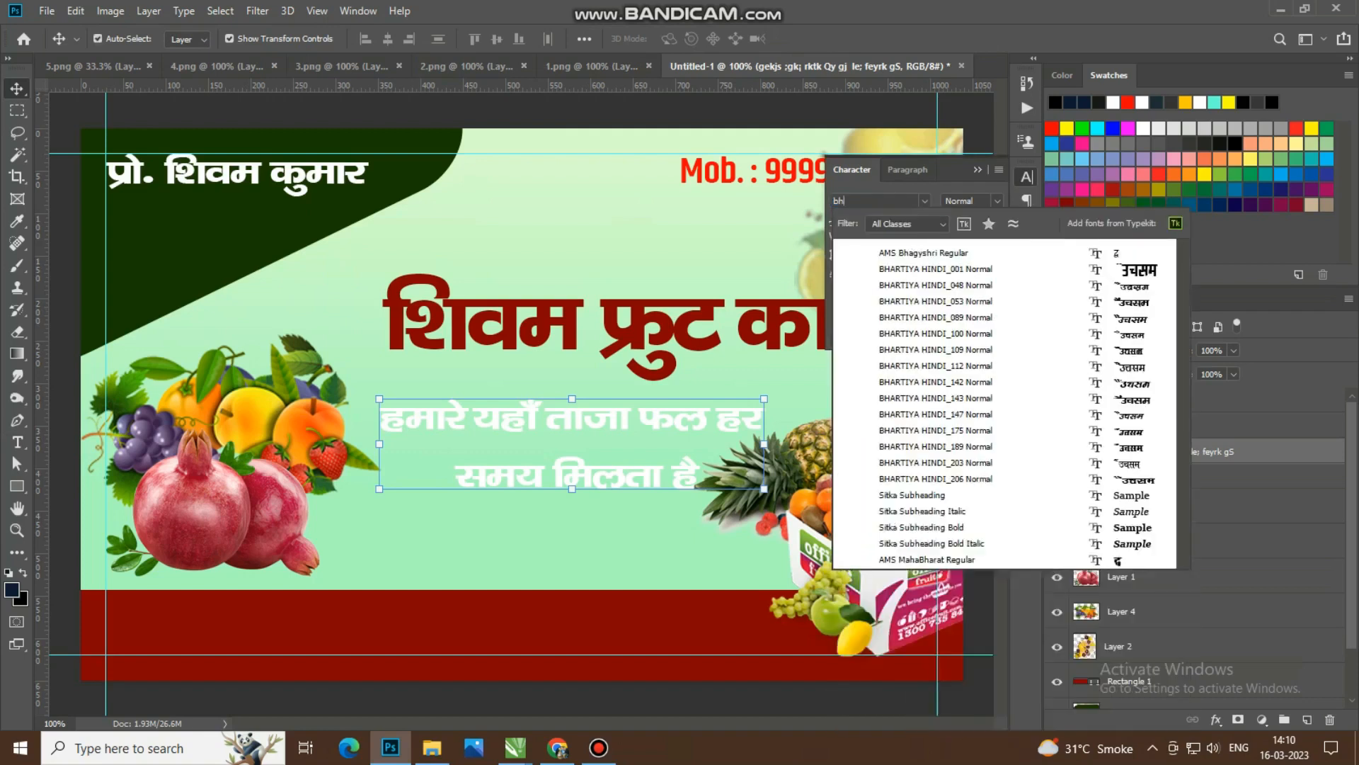
{"action": "key", "text": "Down"}
{"action": "key", "text": "Down"}
{"action": "key", "text": "Down"}
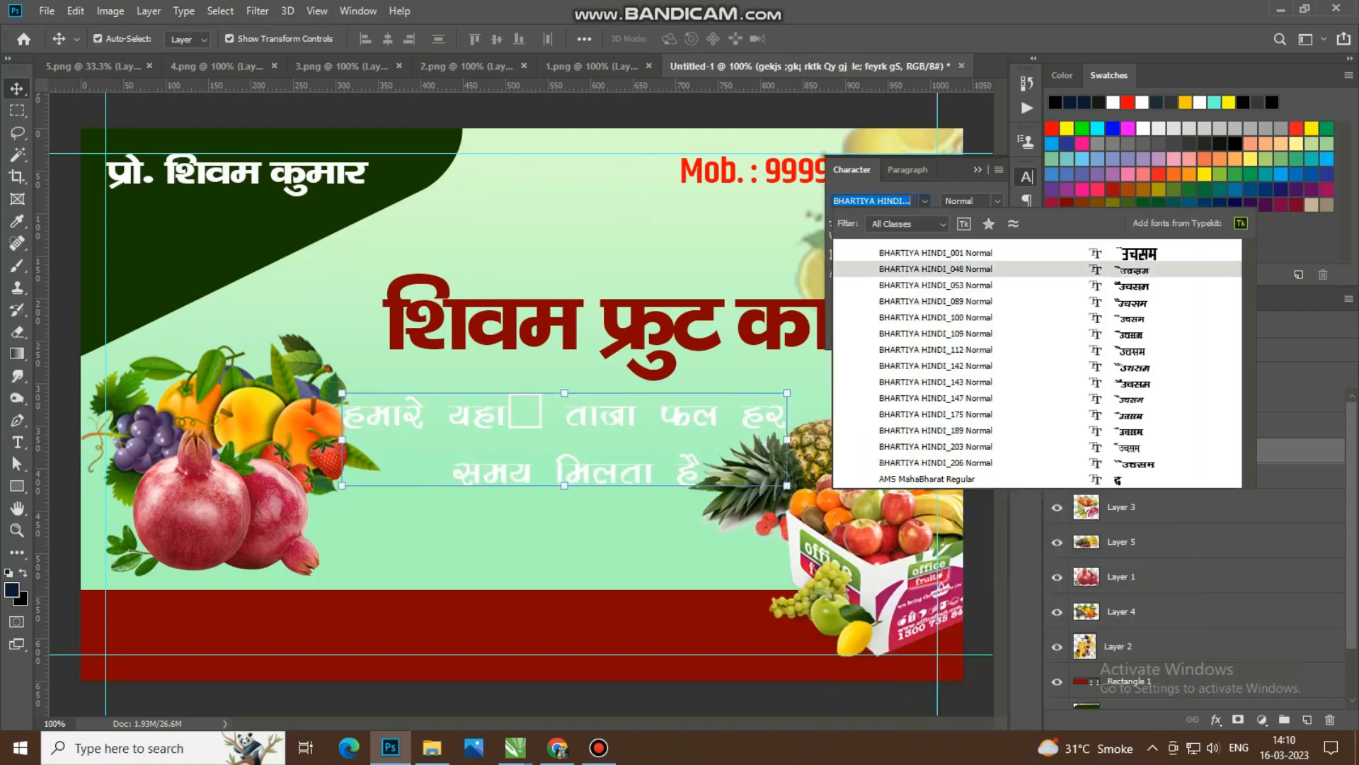
{"action": "key", "text": "Down"}
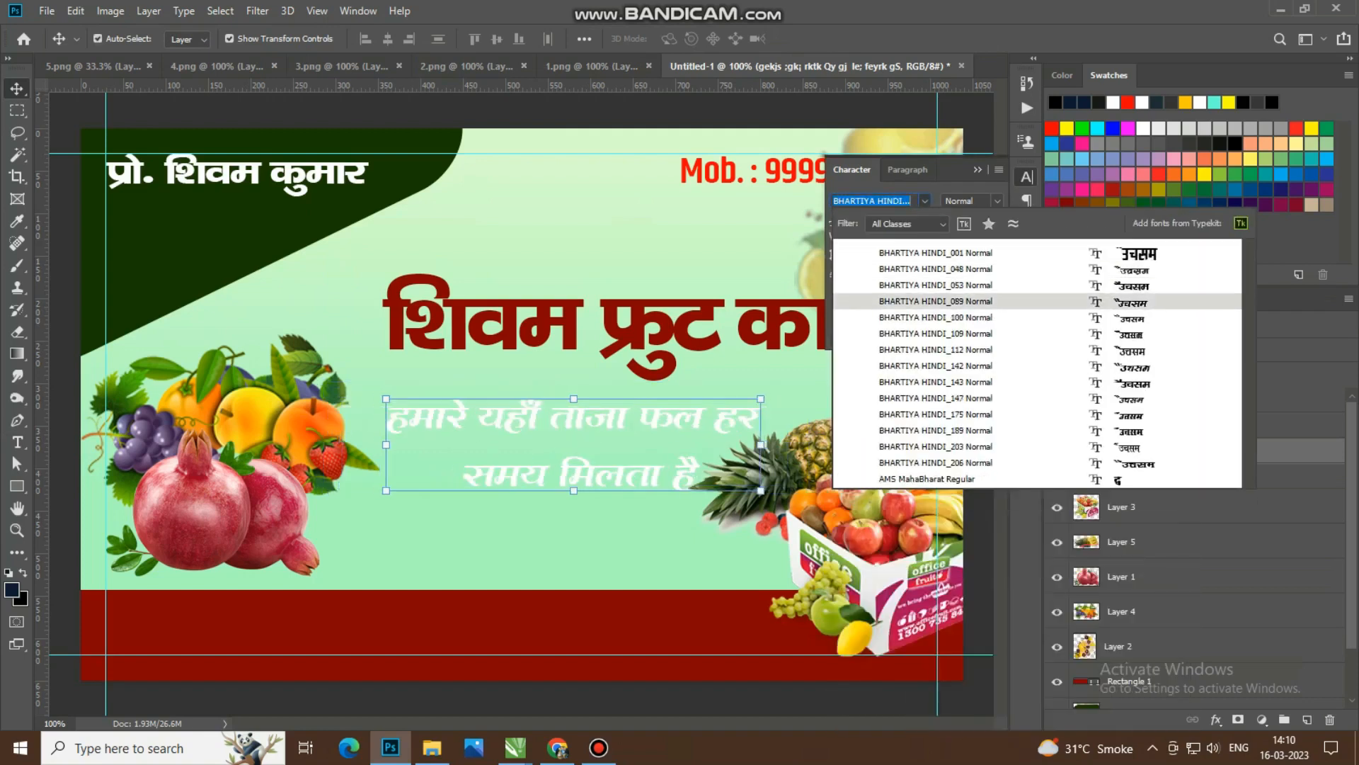
{"action": "key", "text": "Down"}
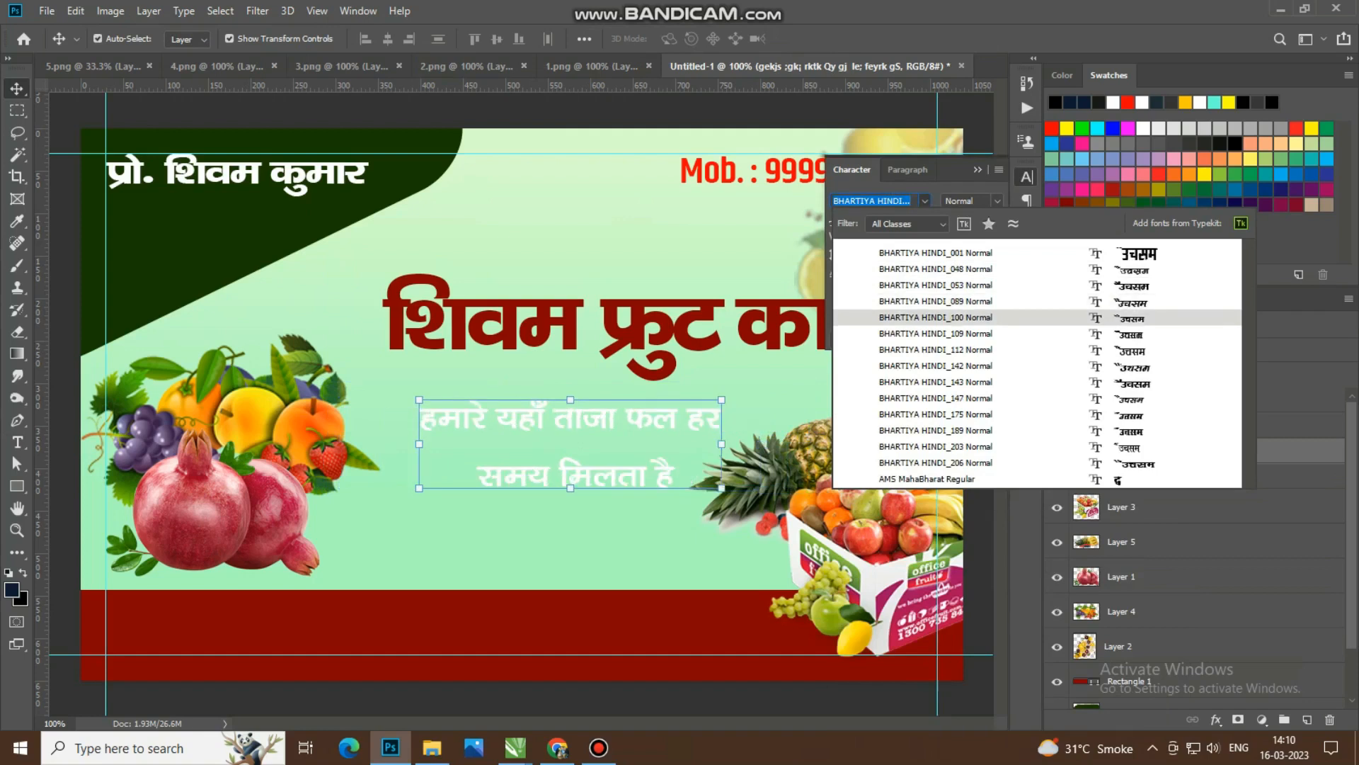
{"action": "key", "text": "Down"}
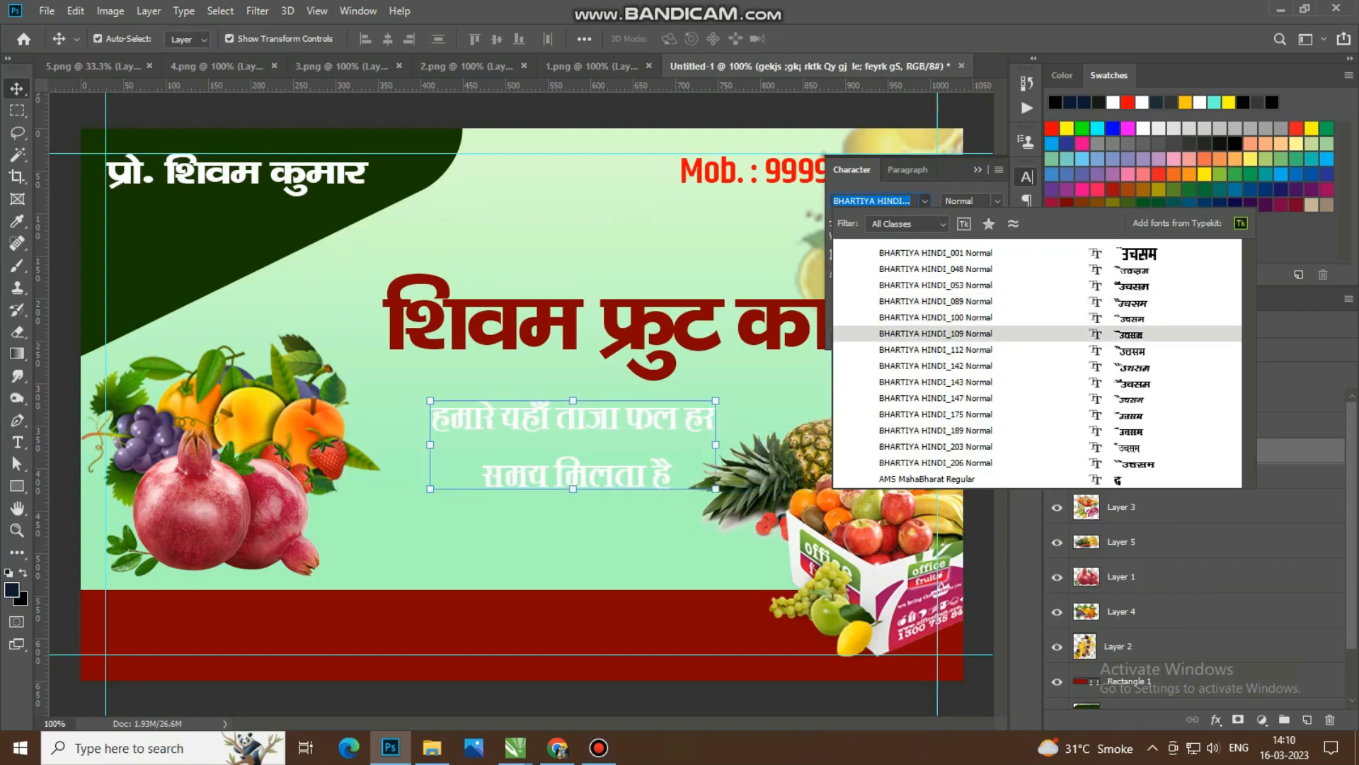
{"action": "key", "text": "Return"}
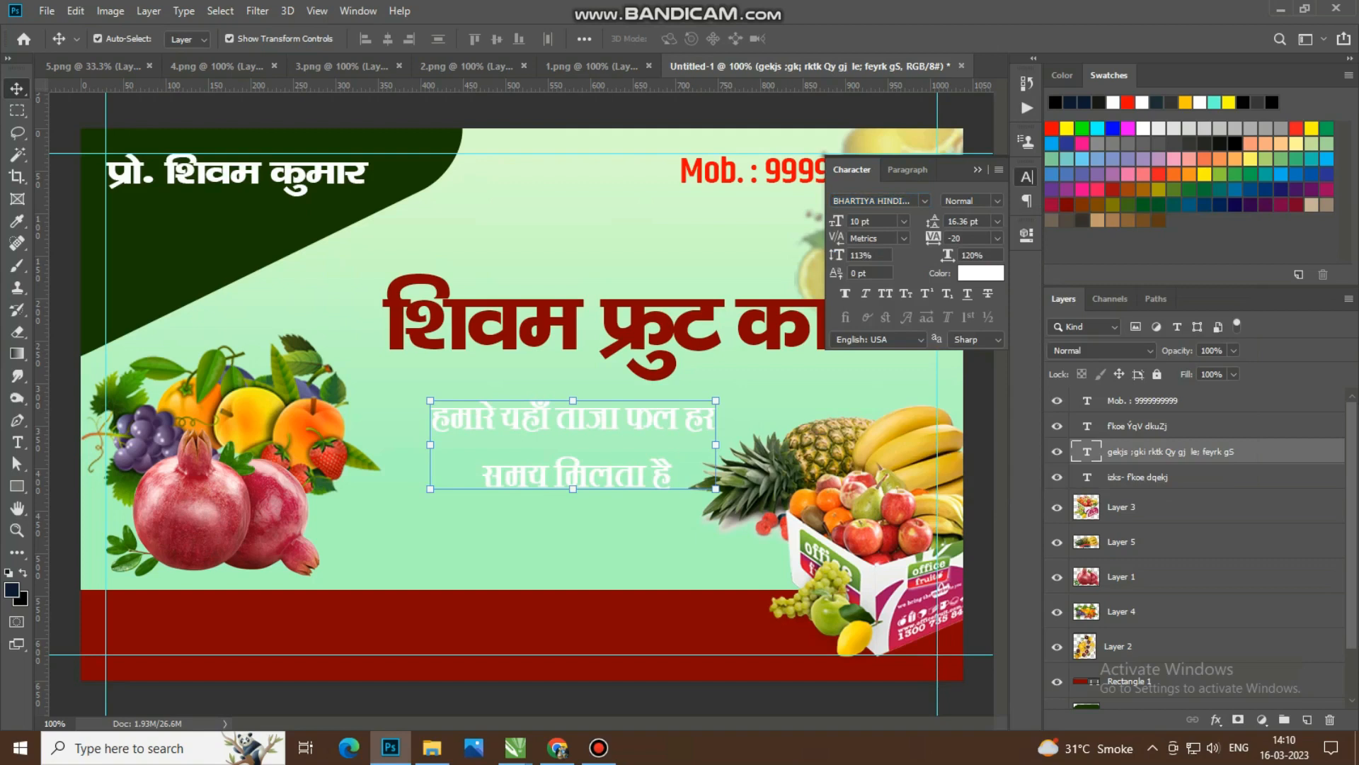
Step: Set the tagline's vertical scale to 107%
{"action": "key", "text": "Down"}
{"action": "key", "text": "Down"}
{"action": "key", "text": "Down"}
{"action": "key", "text": "Down"}
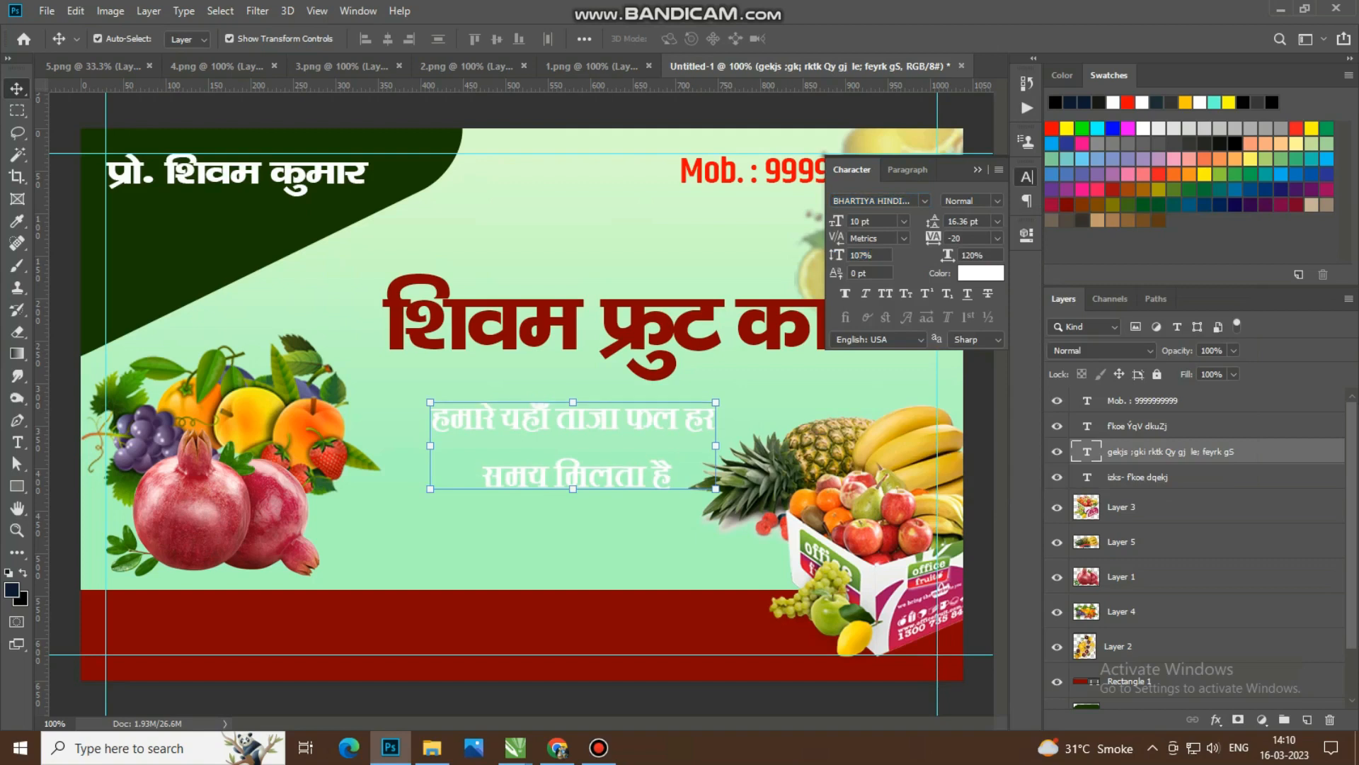
Step: Tighten the tagline's line spacing, trying automatic and smaller values before settling on a leading of 10 pt
{"action": "left_click", "coordinate": [997, 222]}
{"action": "left_click", "coordinate": [974, 236]}
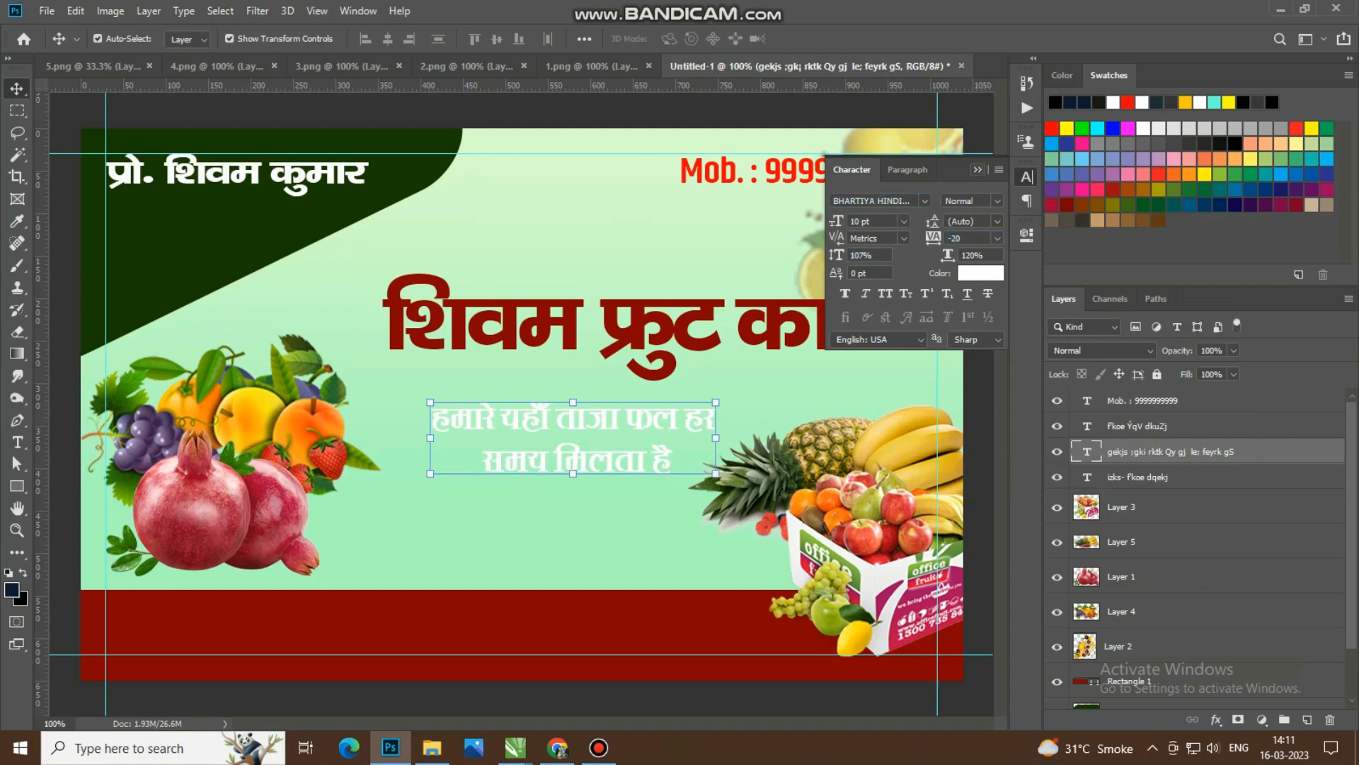
{"action": "left_click_drag", "start_coordinate": [933, 222], "coordinate": [929, 222]}
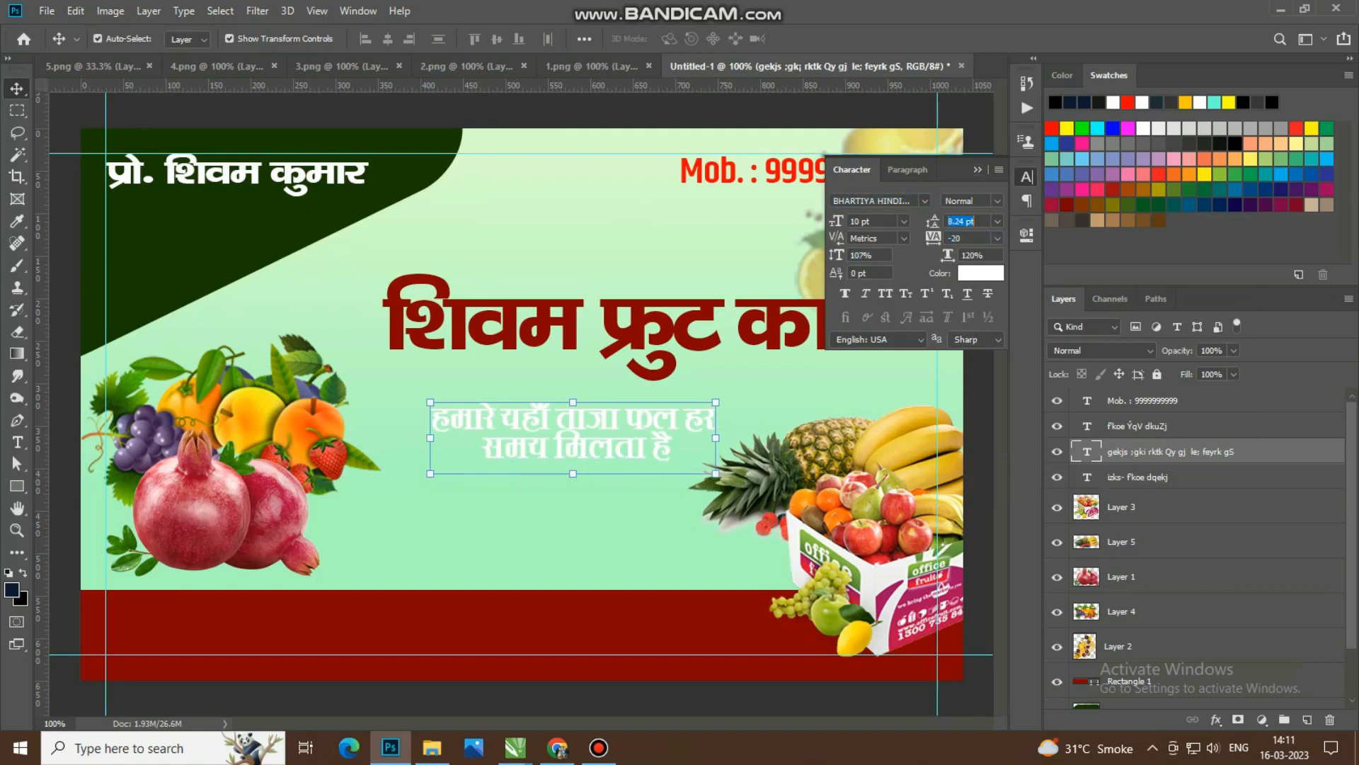
{"action": "type", "text": "8"}
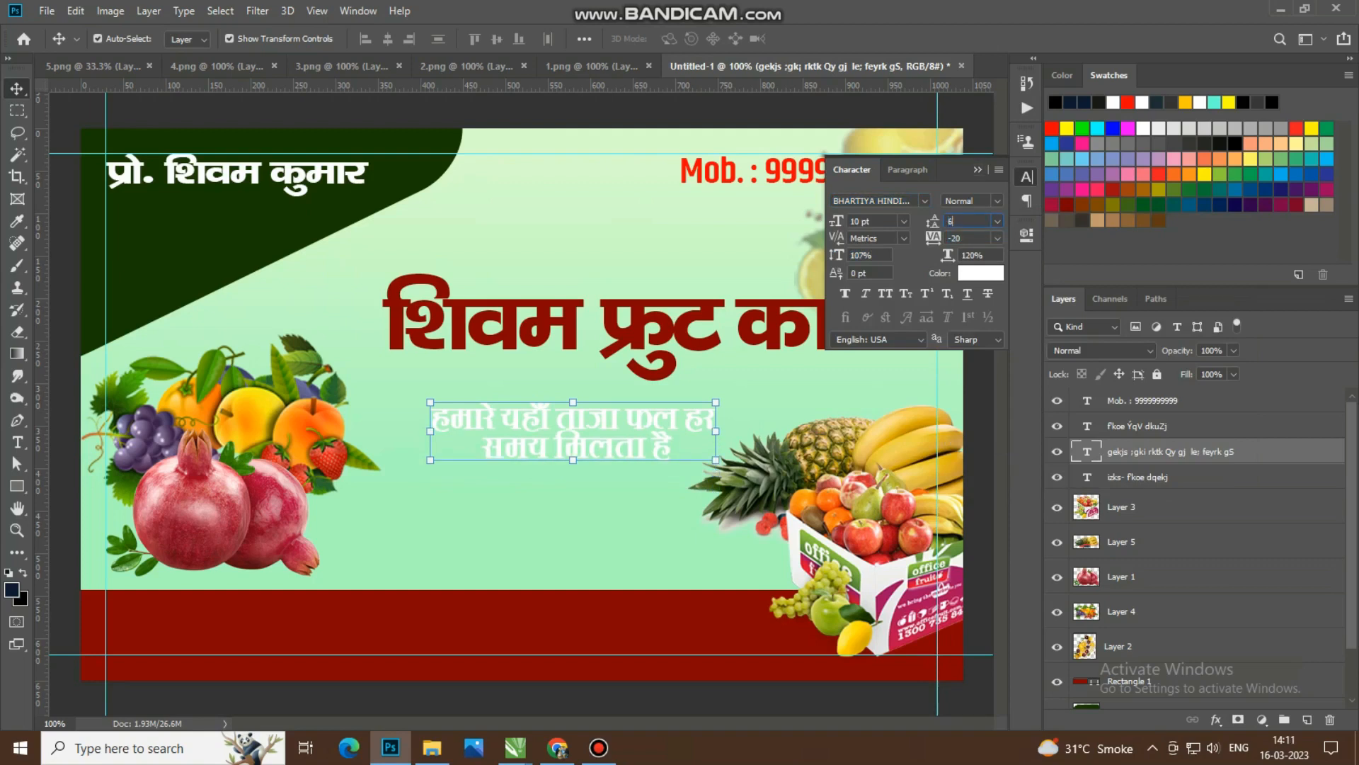
{"action": "key", "text": "Return"}
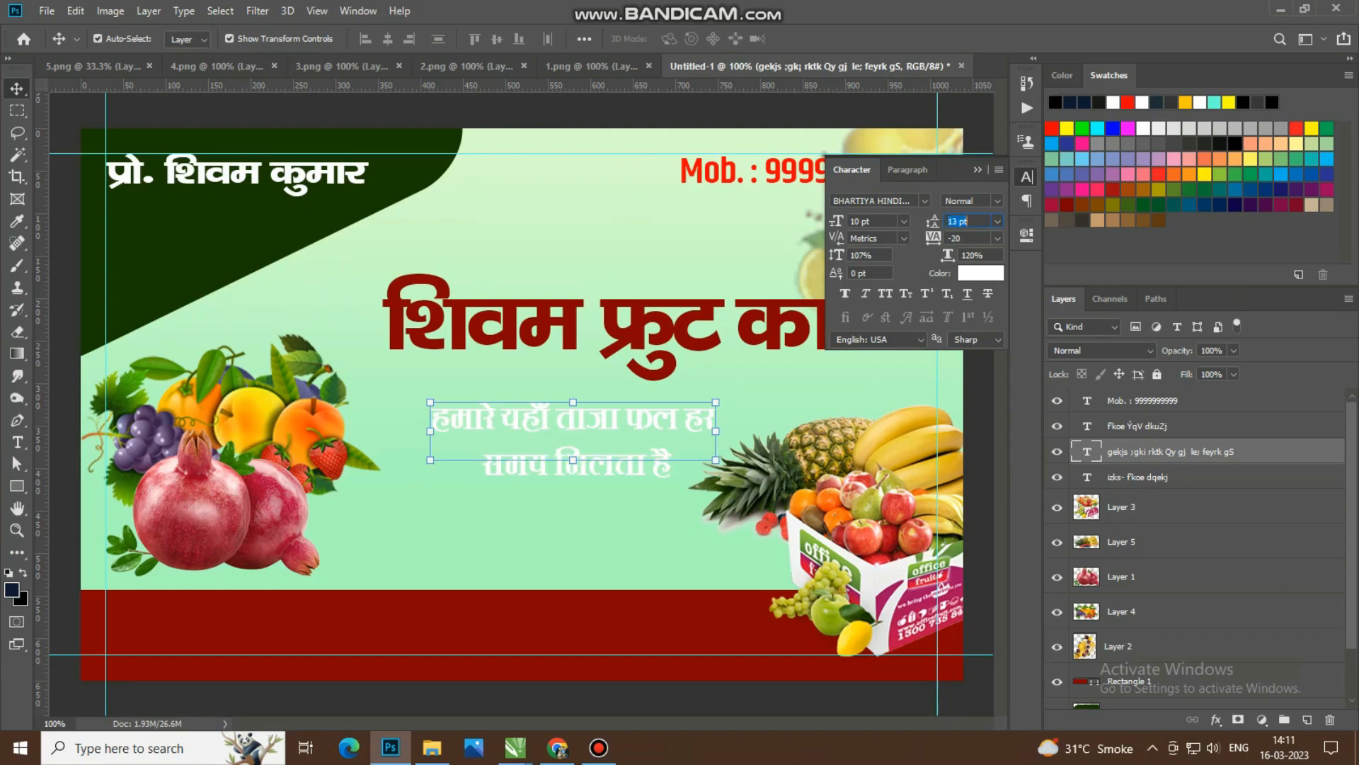
{"action": "type", "text": "9"}
{"action": "key", "text": "Return"}
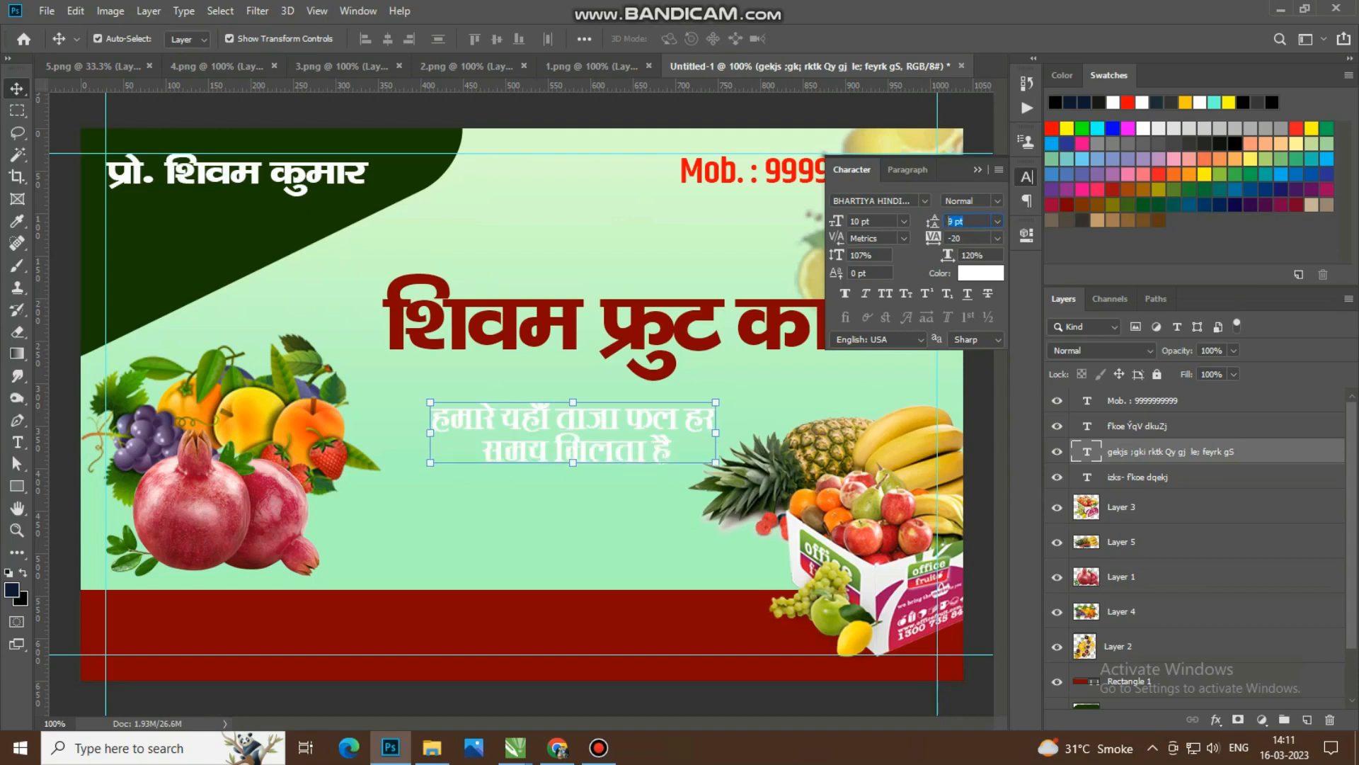
{"action": "type", "text": "8"}
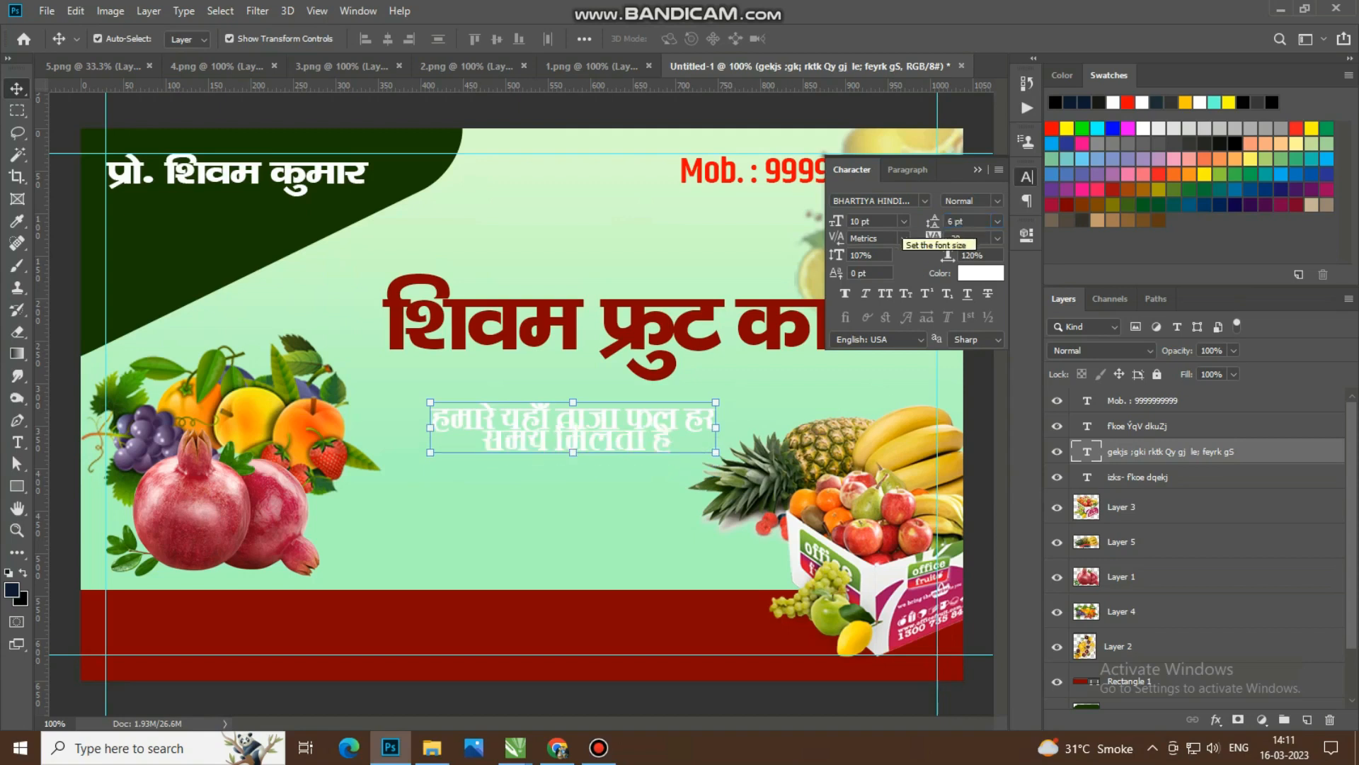
{"action": "type", "text": "10"}
{"action": "key", "text": "Return"}
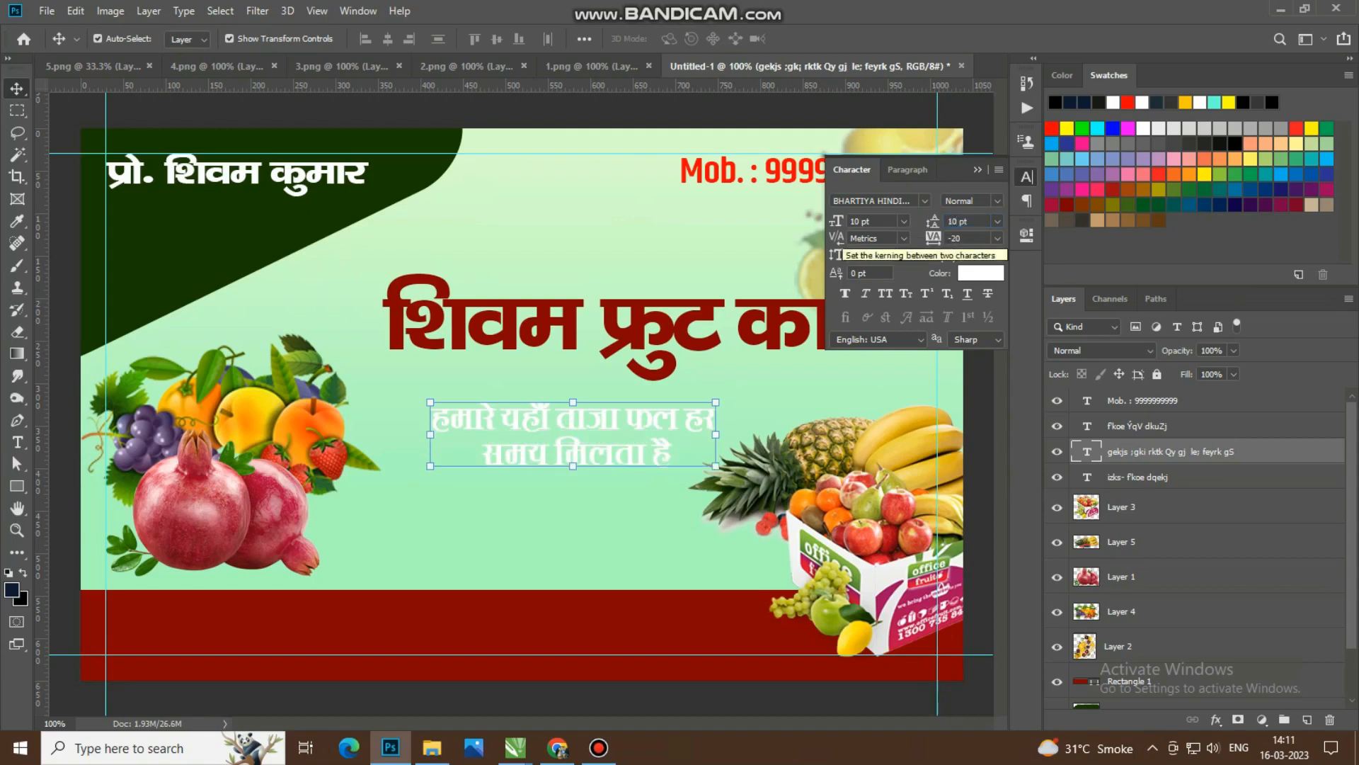
{"action": "left_click", "coordinate": [1026, 177]}
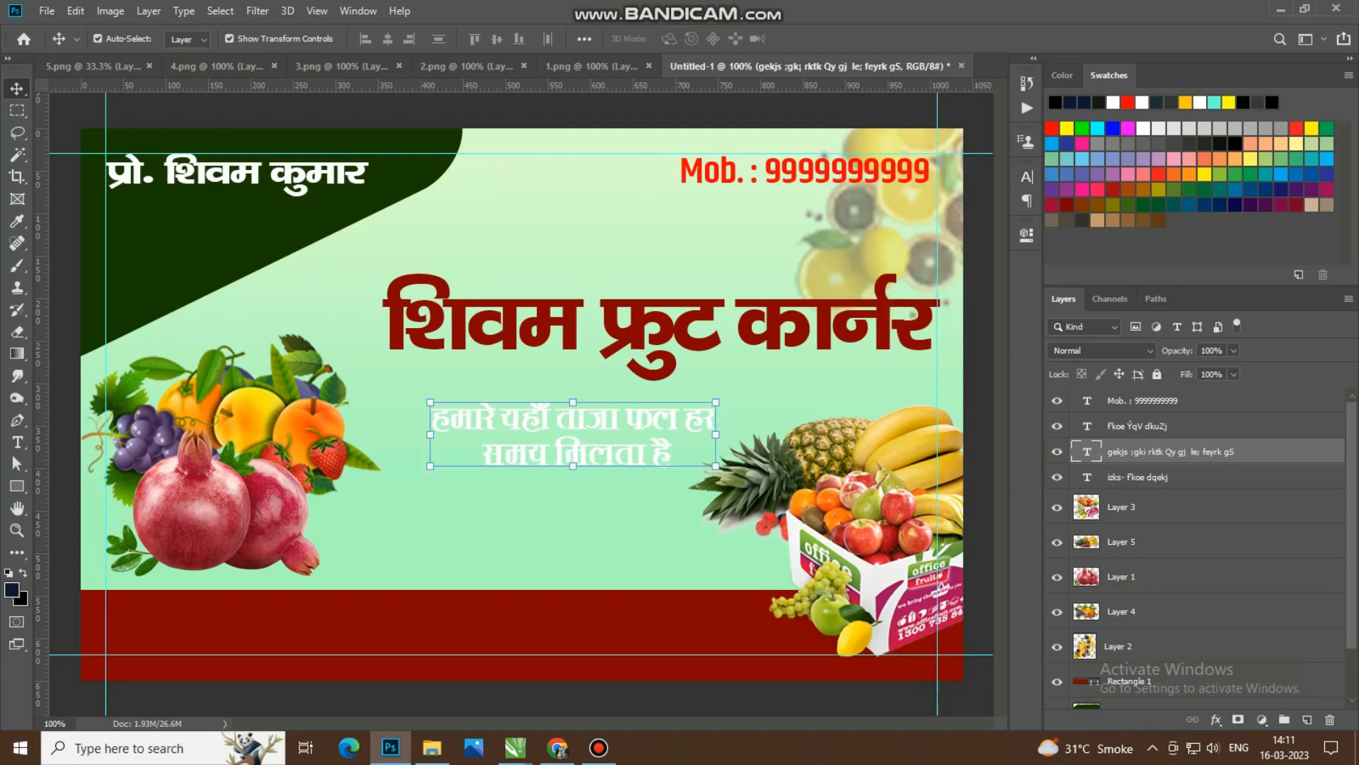
Step: Scale the tagline up to about 120% and place it just below the shop name, aligned with the name's left edge
{"action": "left_click_drag", "start_coordinate": [574, 429], "coordinate": [566, 421]}
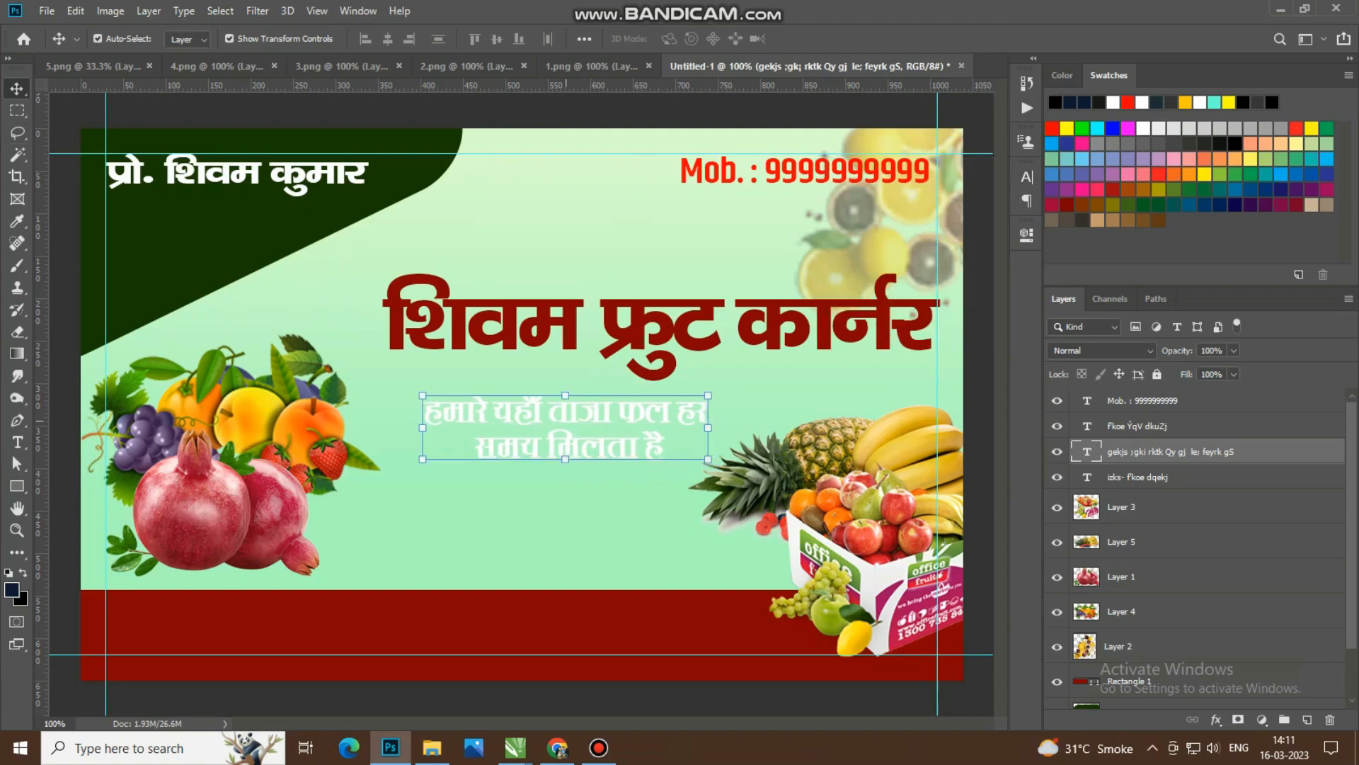
{"action": "key", "text": "ctrl+t"}
{"action": "left_click_drag", "start_coordinate": [423, 458], "coordinate": [375, 478]}
{"action": "left_click_drag", "start_coordinate": [712, 436], "coordinate": [723, 437]}
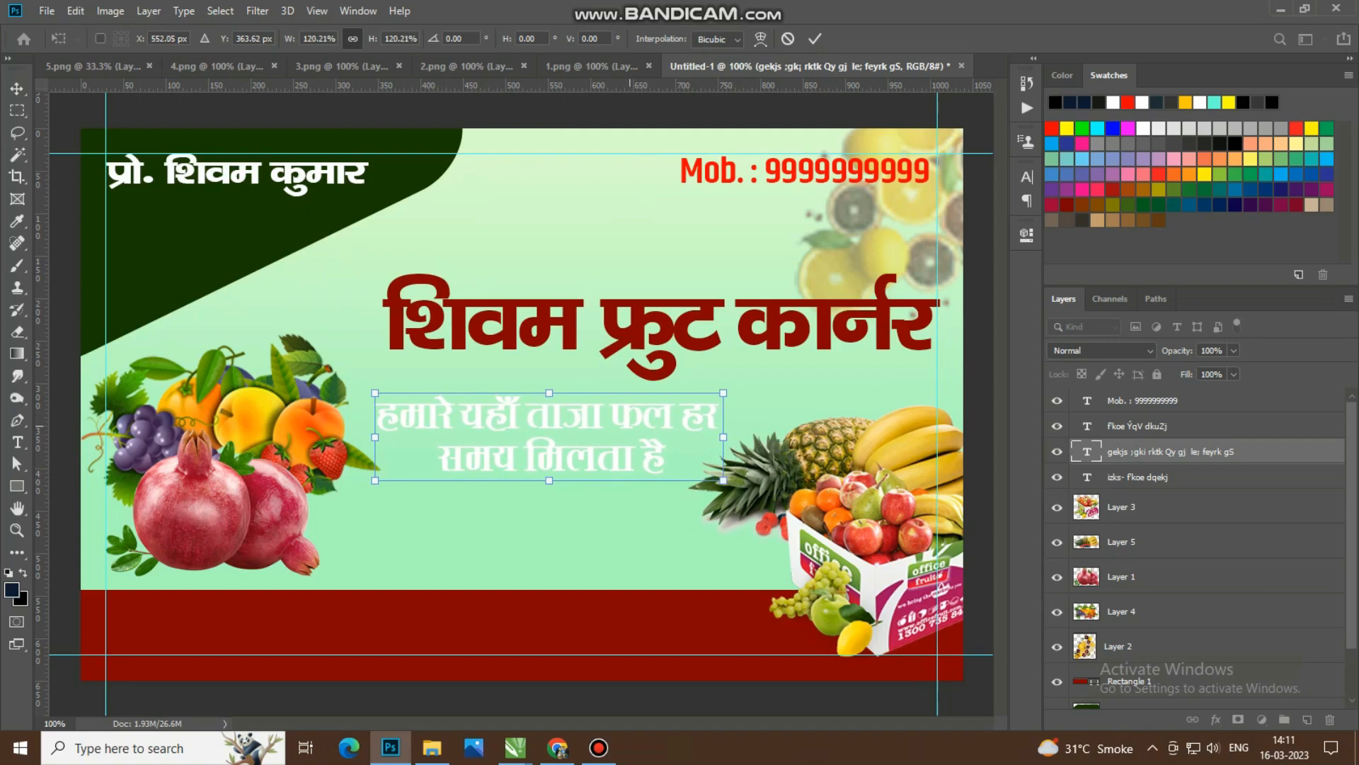
{"action": "left_click_drag", "start_coordinate": [630, 426], "coordinate": [637, 424]}
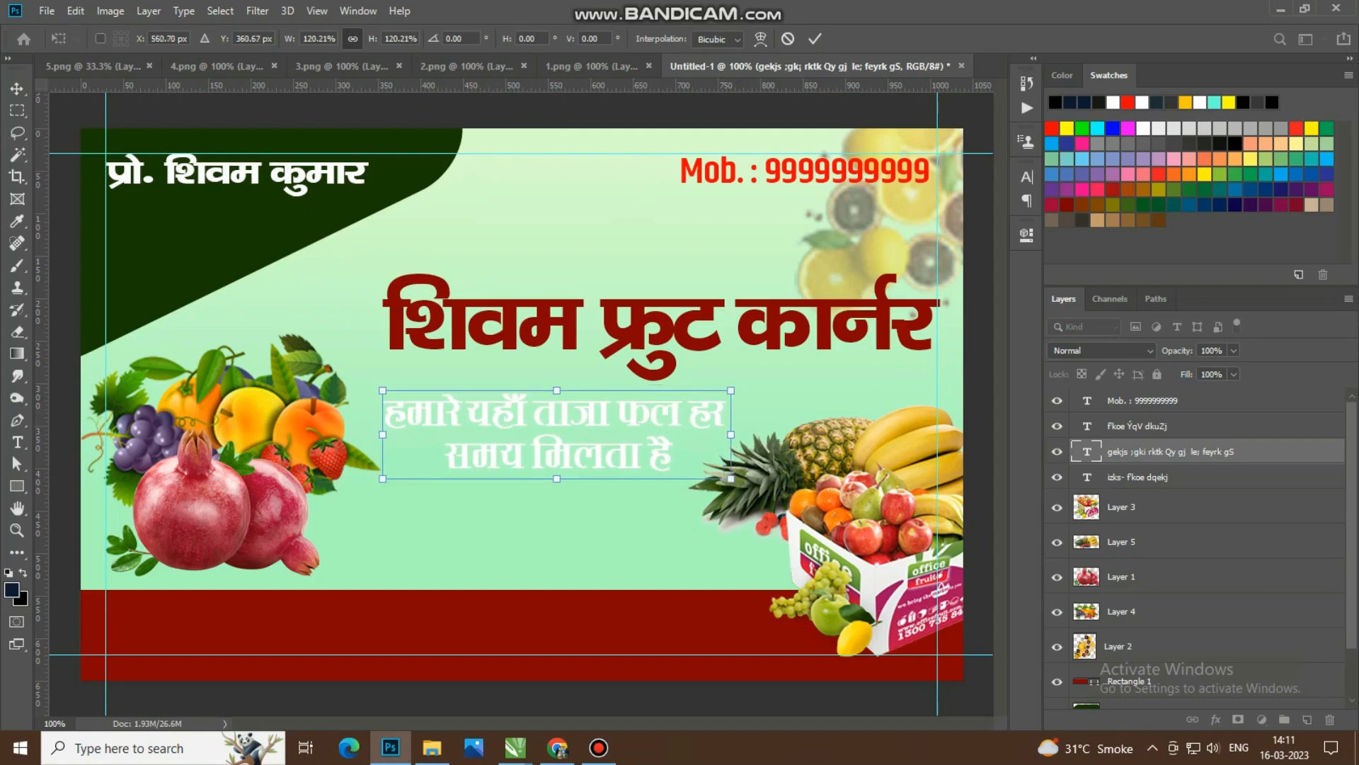
{"action": "left_click", "coordinate": [814, 39]}
{"action": "scroll", "coordinate": [657, 575], "scroll_direction": "down", "scroll_amount": 4}
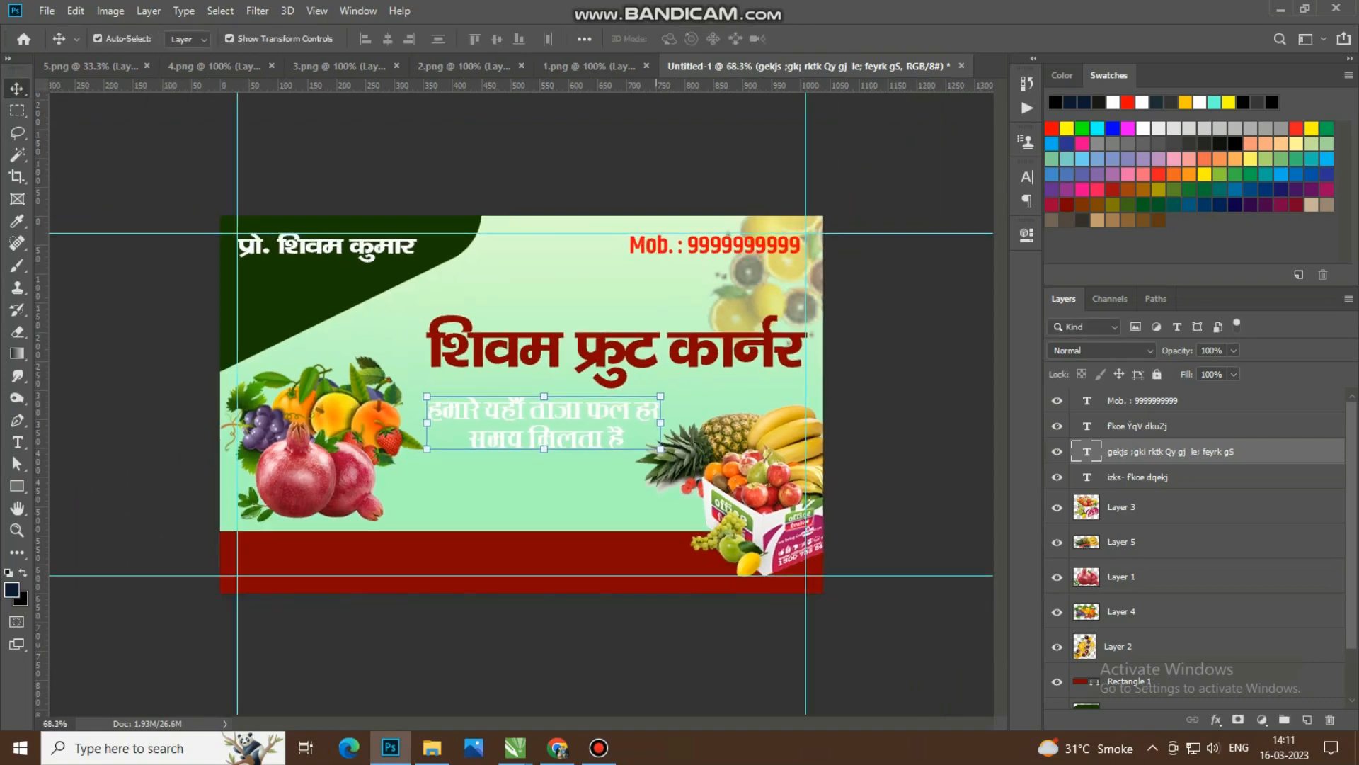
{"action": "left_click", "coordinate": [656, 632]}
{"action": "scroll", "coordinate": [625, 546], "scroll_direction": "up", "scroll_amount": 3}
{"action": "left_click", "coordinate": [685, 338]}
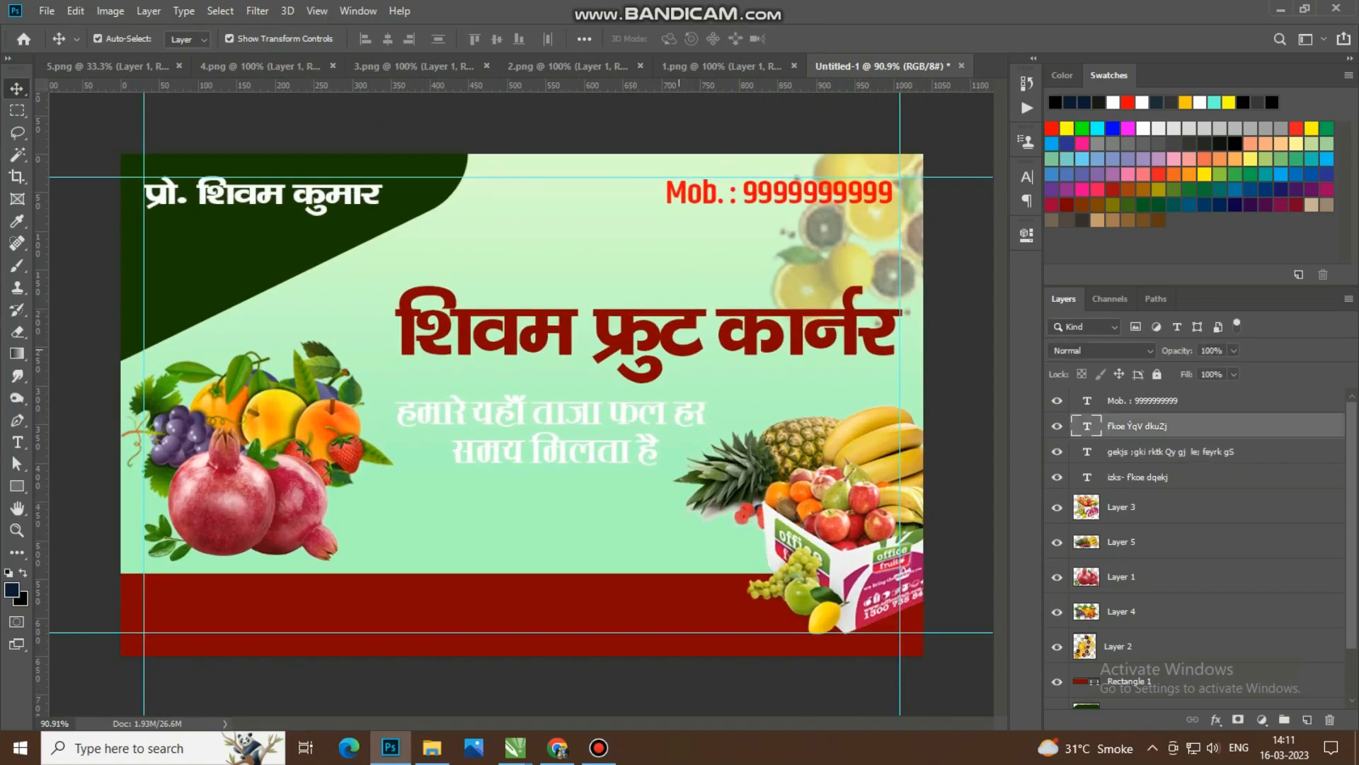
{"action": "left_click", "coordinate": [627, 414]}
{"action": "left_click_drag", "start_coordinate": [627, 414], "coordinate": [614, 508]}
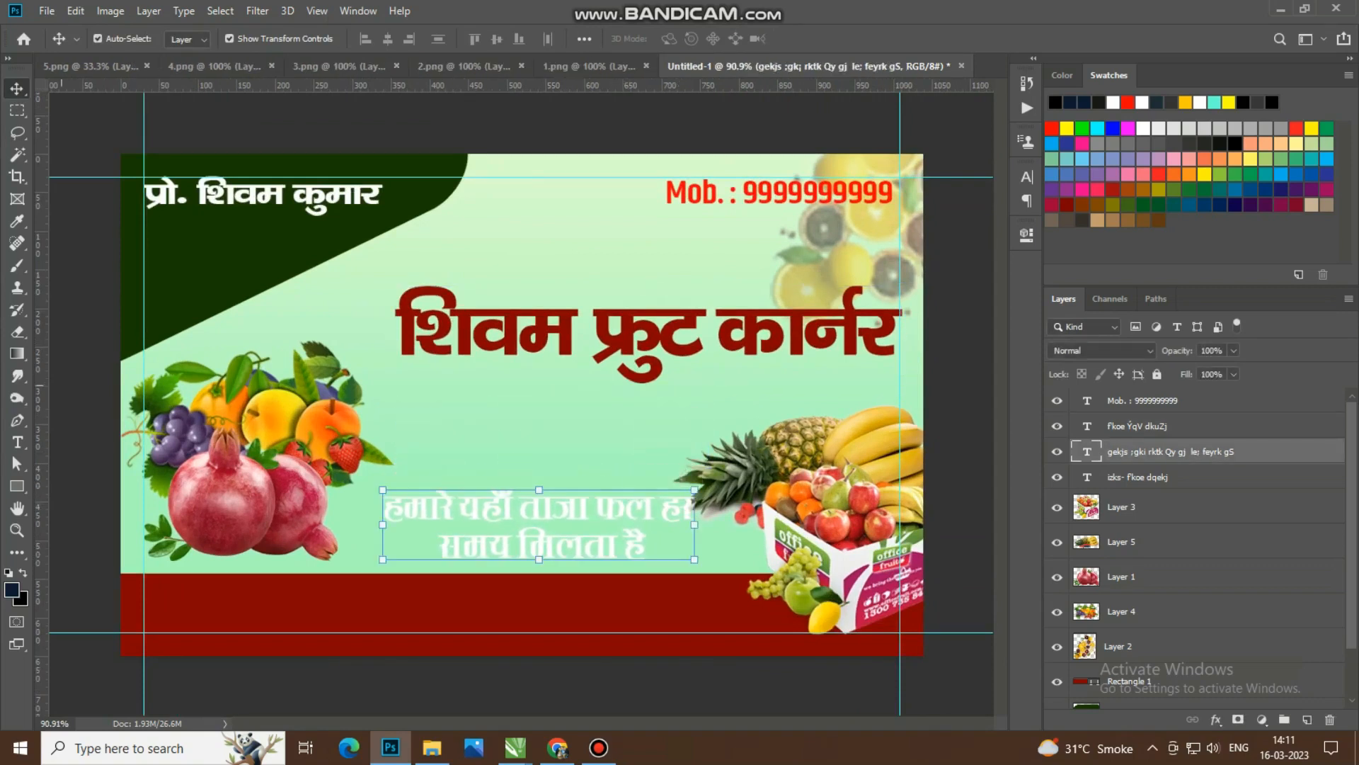
{"action": "key", "text": "ctrl+z"}
Step: Duplicate the two-line tagline and place the copy just beneath the original
{"action": "left_click_drag", "start_coordinate": [627, 413], "coordinate": [614, 508]}
{"action": "left_click", "coordinate": [17, 442]}
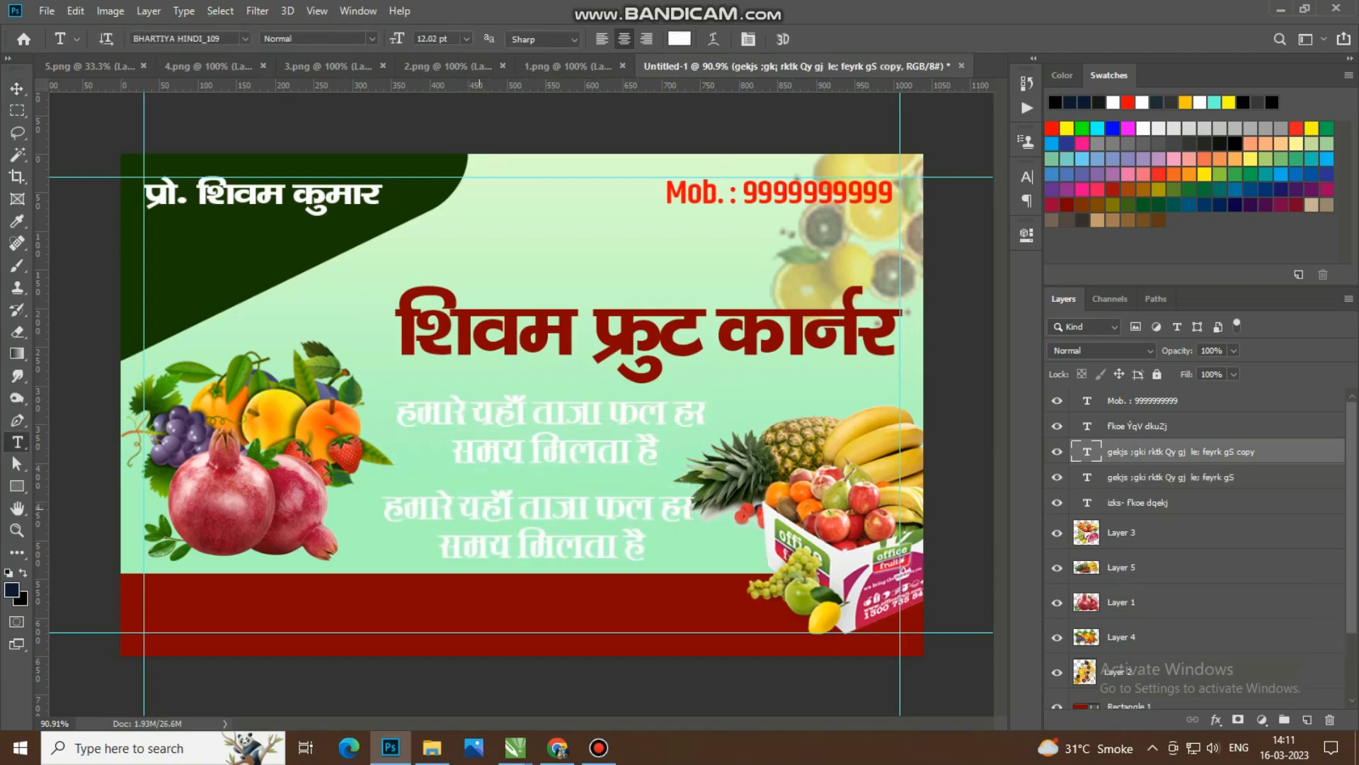
{"action": "left_click", "coordinate": [553, 510]}
{"action": "key", "text": "ctrl+a"}
{"action": "left_click", "coordinate": [553, 509]}
{"action": "key", "text": "ctrl+a"}
{"action": "type", "text": "'kk"}
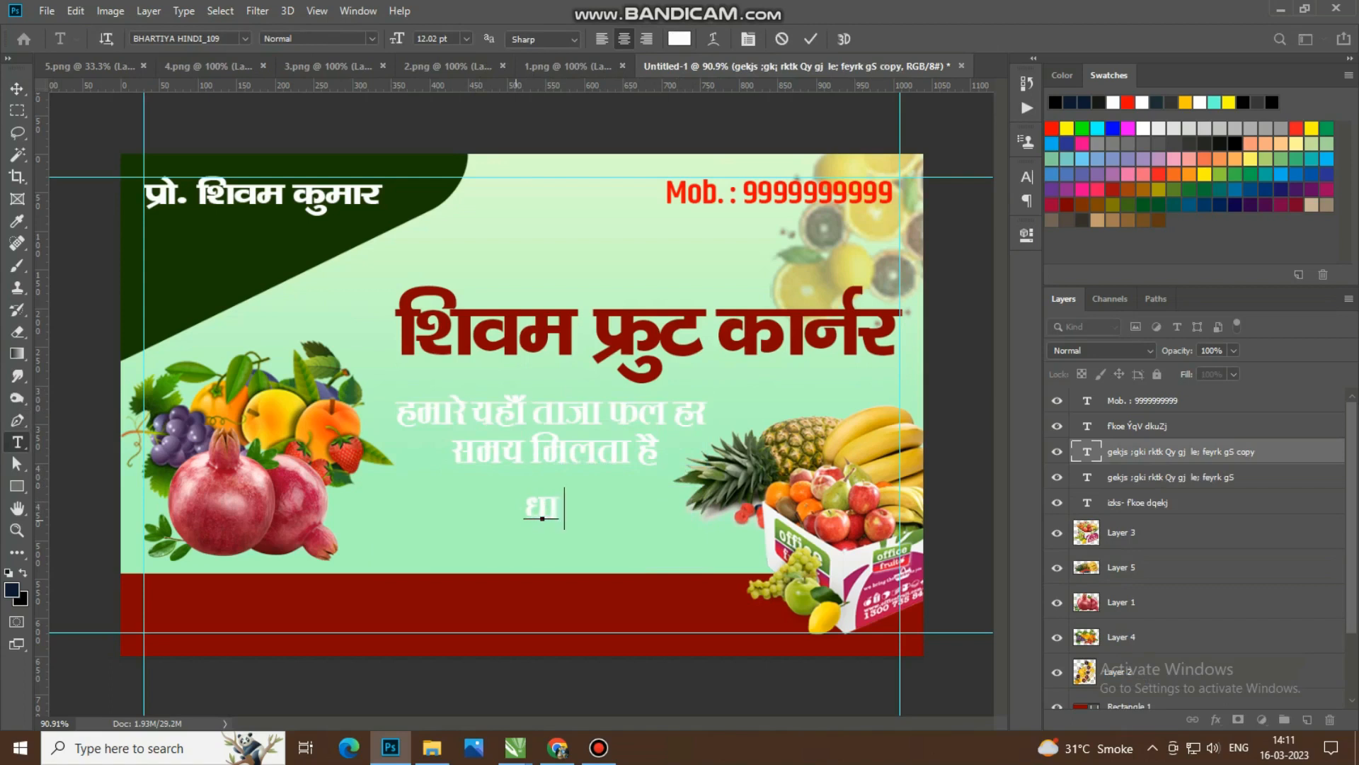
{"action": "key", "text": "BackSpace"}
{"action": "key", "text": "BackSpace"}
{"action": "key", "text": "BackSpace"}
{"action": "type", "text": "'kq"}
{"action": "key", "text": "BackSpace"}
{"action": "key", "text": "BackSpace"}
{"action": "key", "text": "BackSpace"}
{"action": "key", "text": "Escape"}
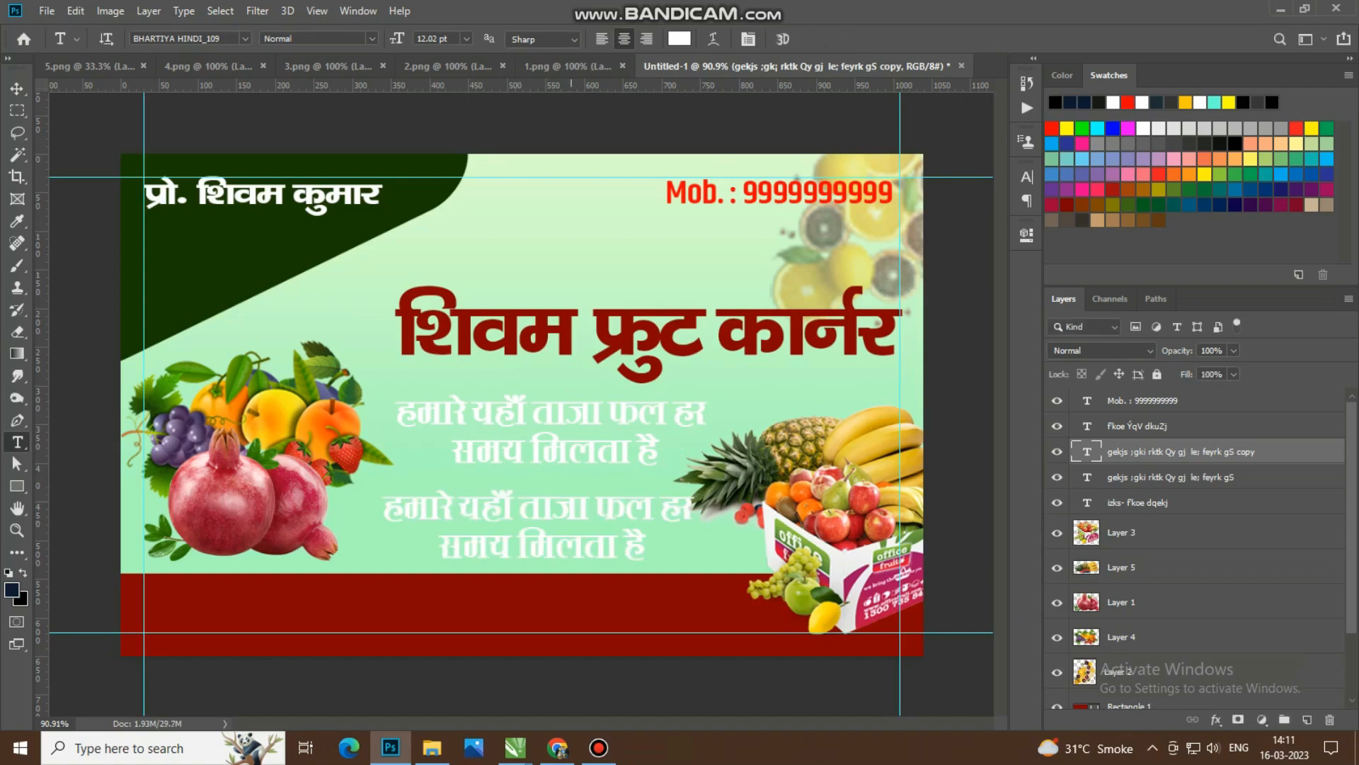
Step: Try the BHARTIYA HINDI_100 font on the copied tagline and start retyping its text
{"action": "key", "text": "v"}
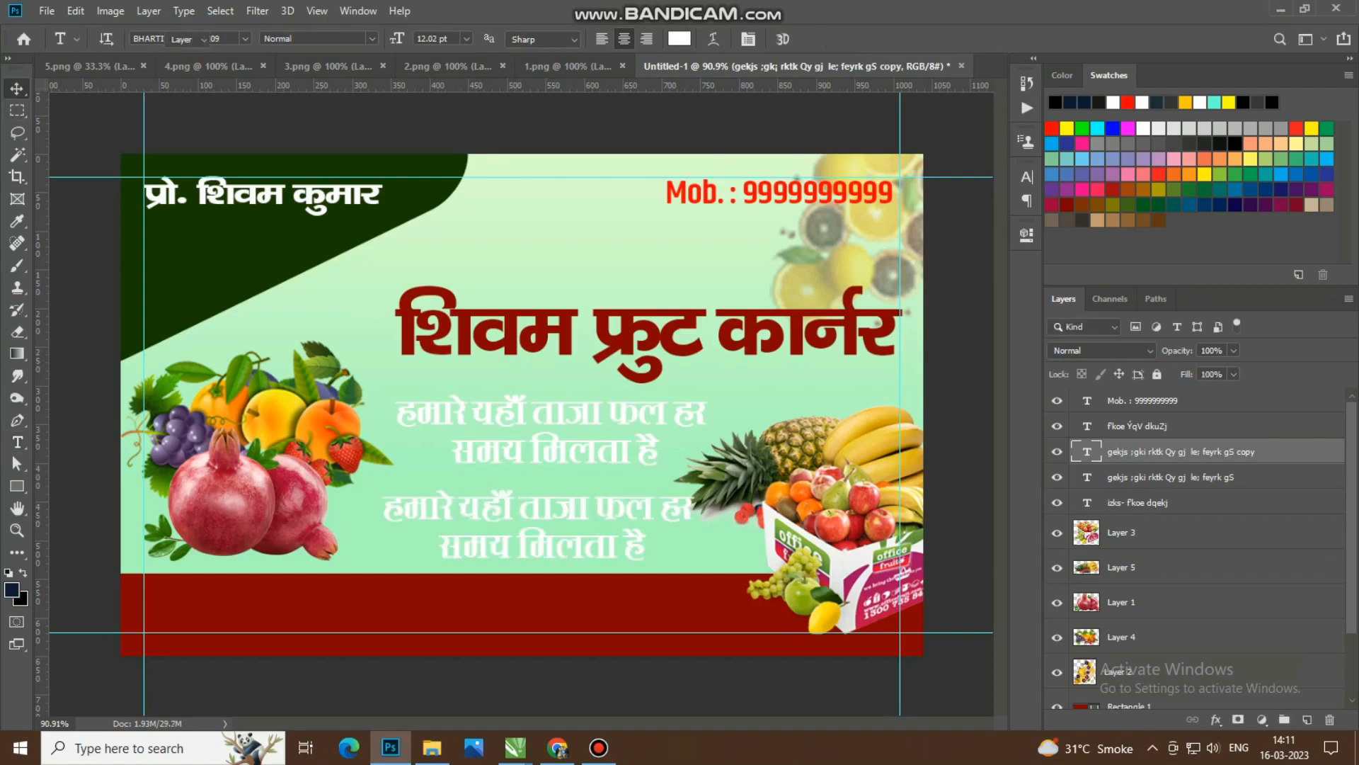
{"action": "key", "text": "ctrl+plus"}
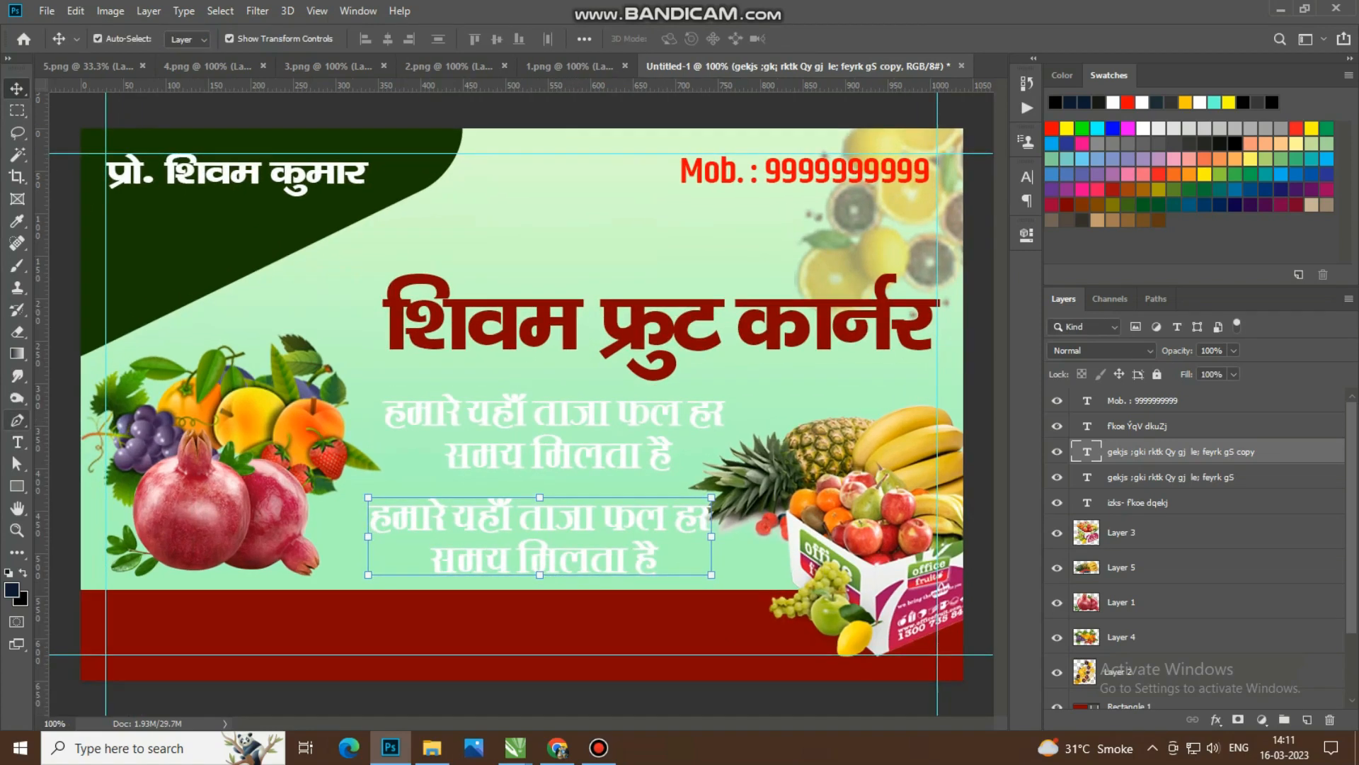
{"action": "left_click", "coordinate": [17, 443]}
{"action": "left_click", "coordinate": [540, 520]}
{"action": "key", "text": "ctrl+a"}
{"action": "left_click", "coordinate": [1026, 177]}
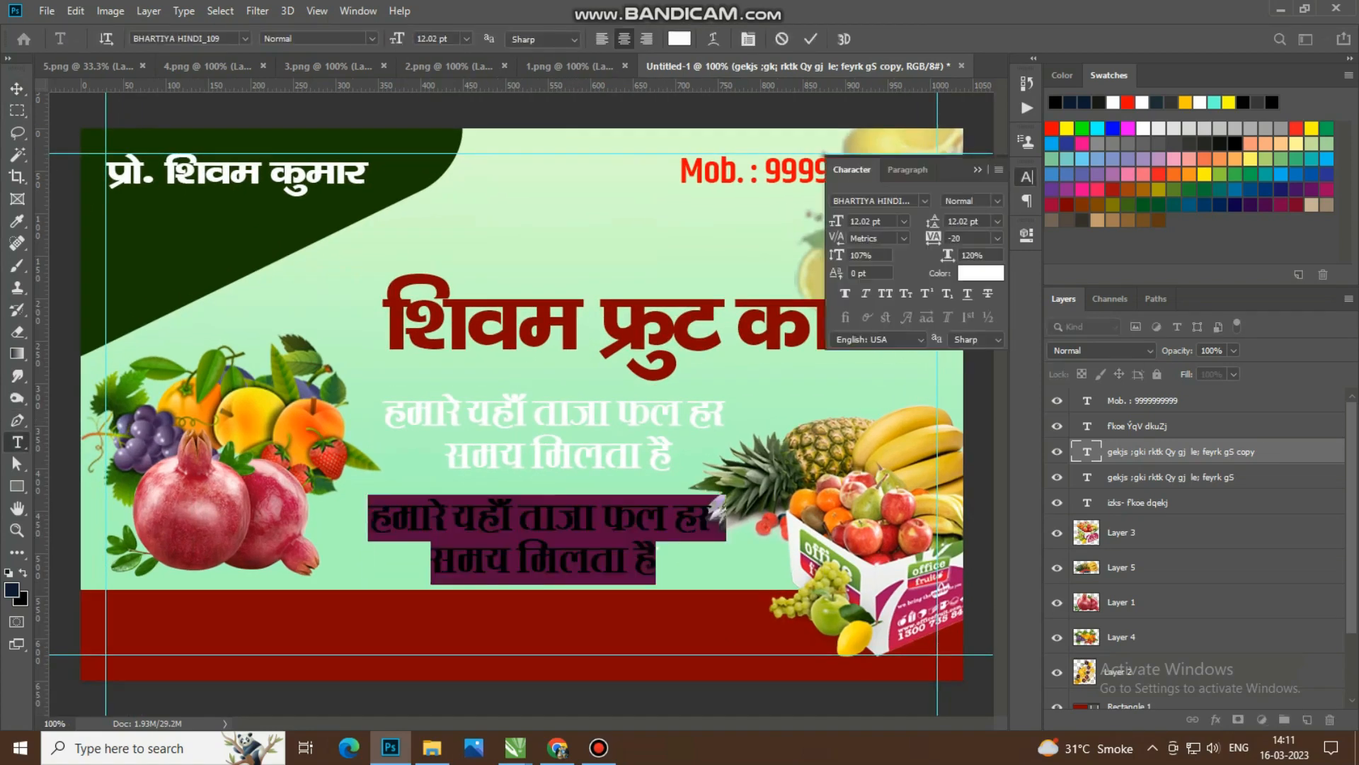
{"action": "left_click", "coordinate": [875, 201]}
{"action": "type", "text": "bha"}
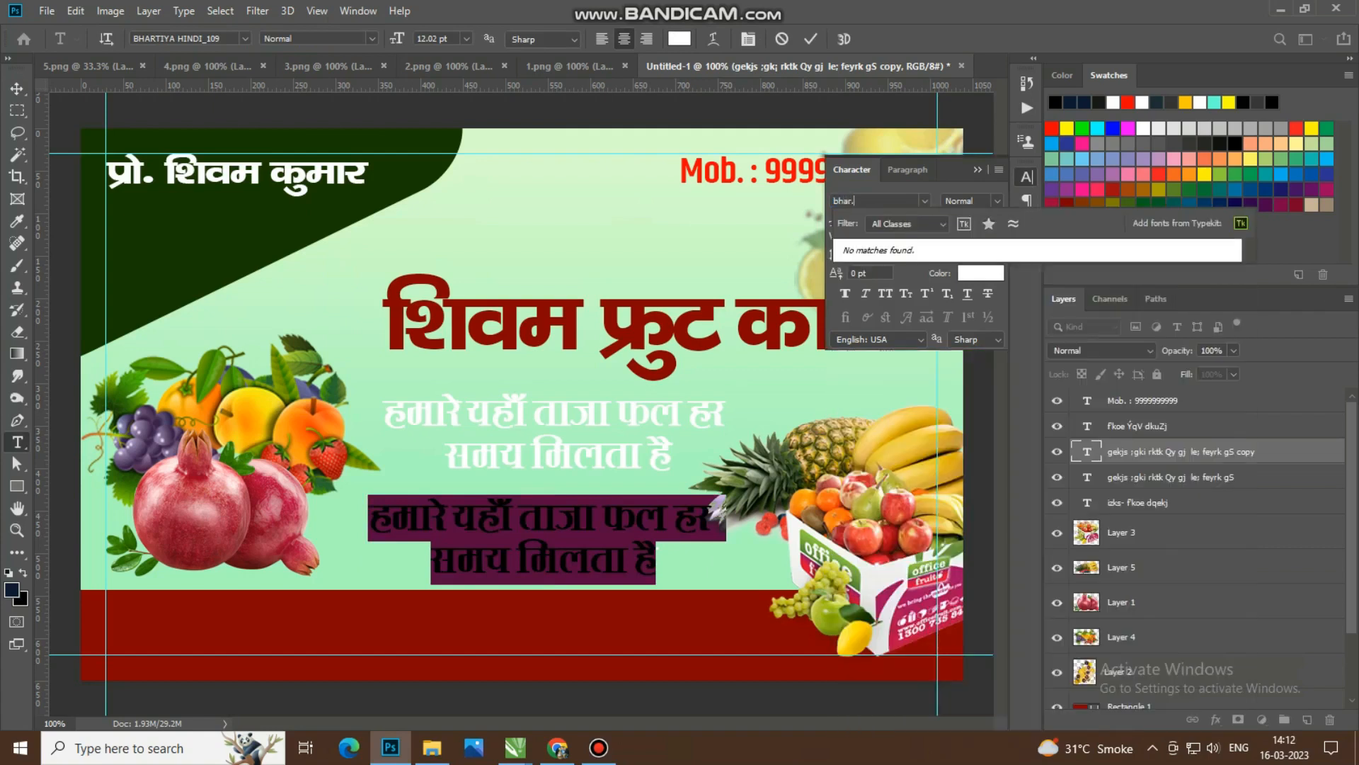
{"action": "type", "text": "r."}
{"action": "key", "text": "BackSpace"}
{"action": "key", "text": "Down"}
{"action": "key", "text": "Down"}
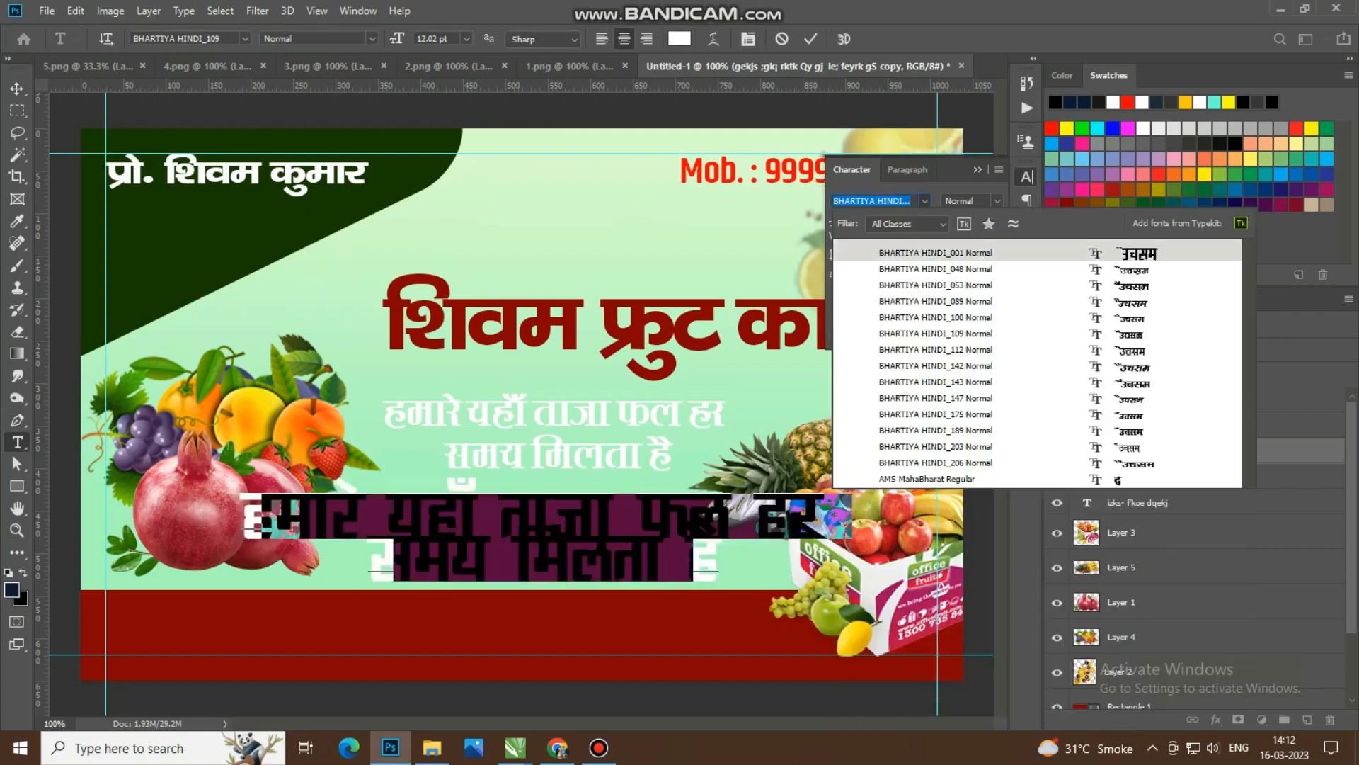
{"action": "key", "text": "Down"}
{"action": "key", "text": "Down"}
{"action": "key", "text": "Down"}
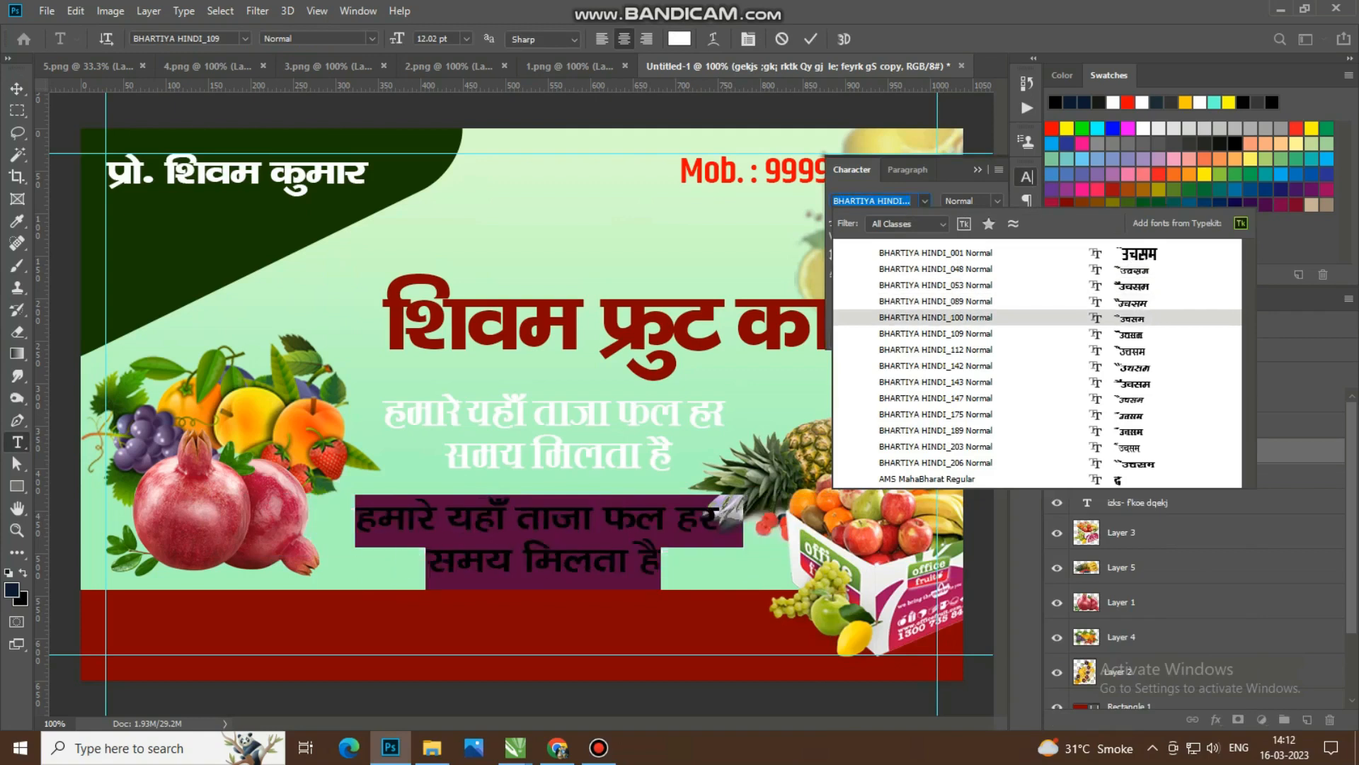
{"action": "key", "text": "Return"}
{"action": "type", "text": "vkq"}
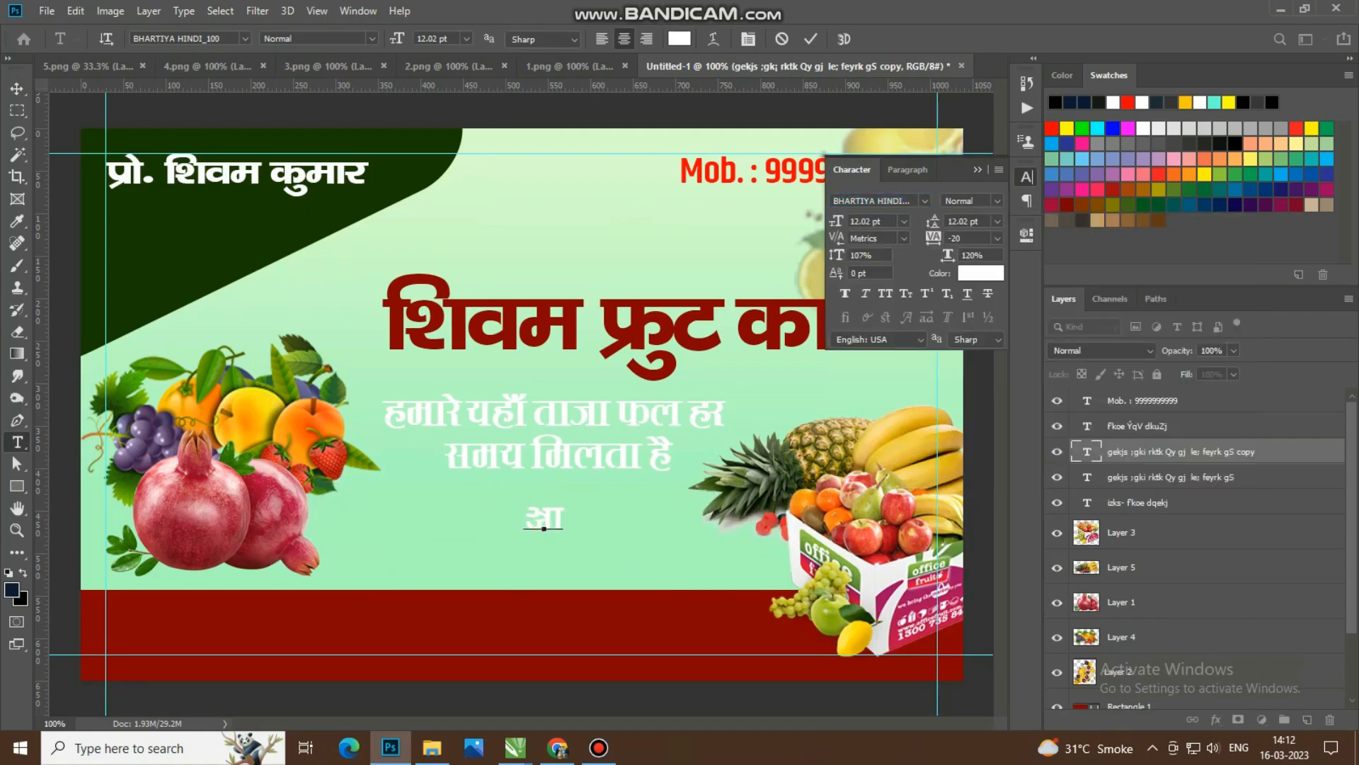
Step: Try several Bhartiya Hindi fonts on the copied text and apply BHARTIYA HINDI_053
{"action": "key", "text": "ctrl+a"}
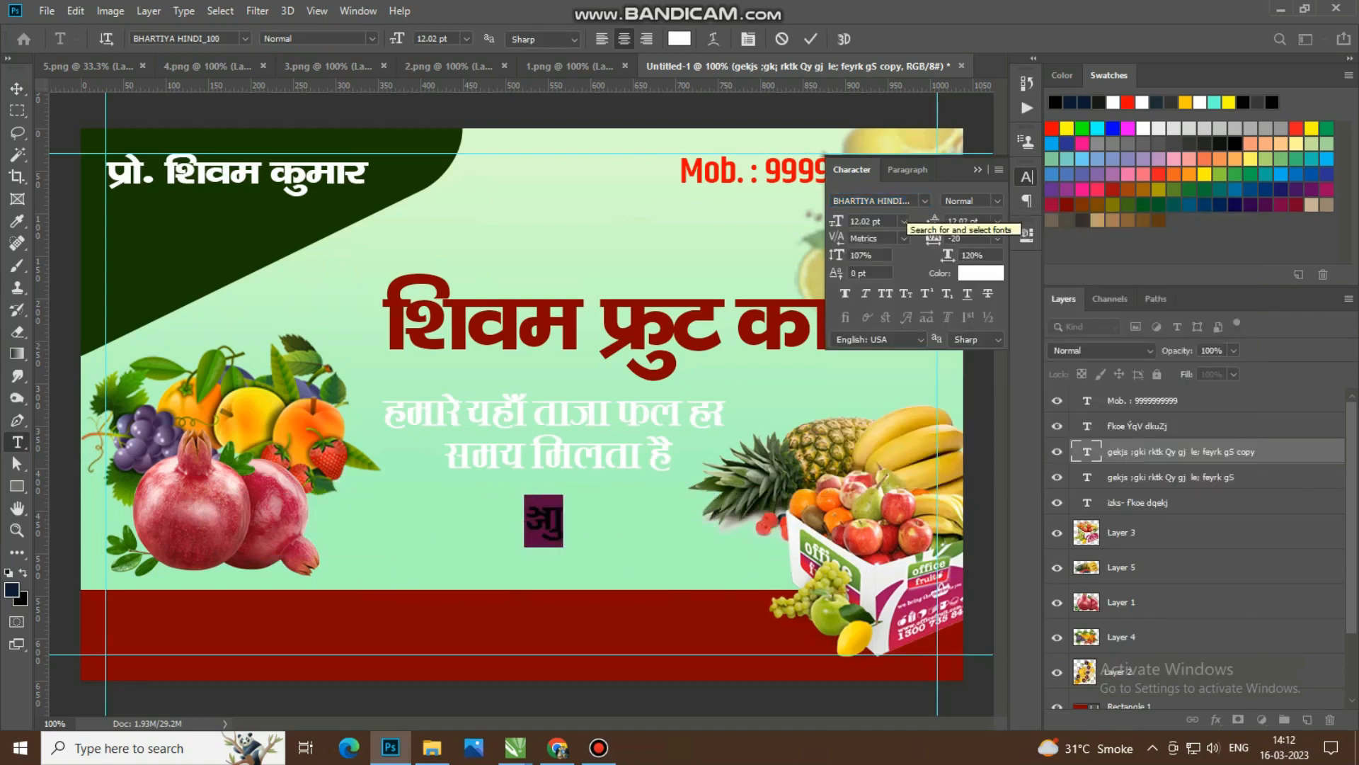
{"action": "left_click_drag", "start_coordinate": [884, 202], "coordinate": [832, 201]}
{"action": "type", "text": "bhar"}
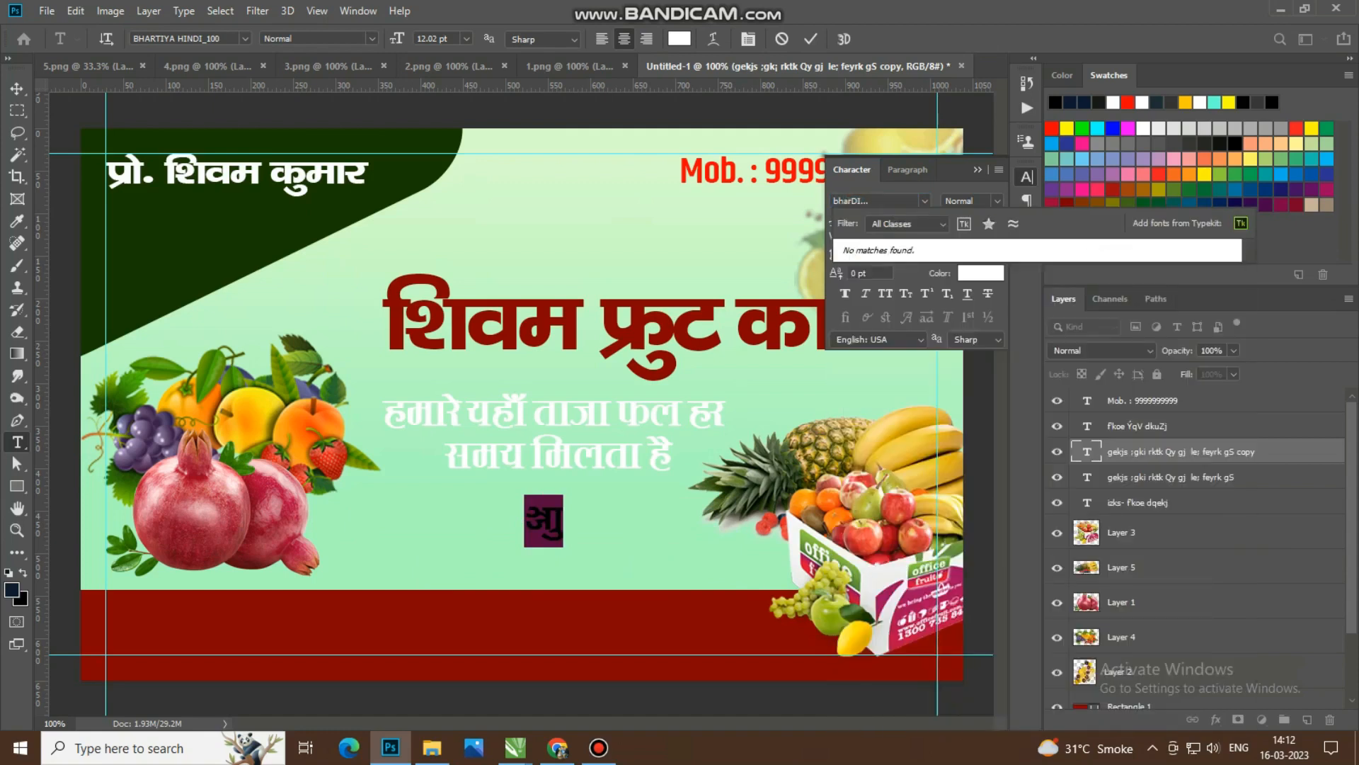
{"action": "key", "text": "Down"}
{"action": "key", "text": "Down"}
{"action": "key", "text": "Down"}
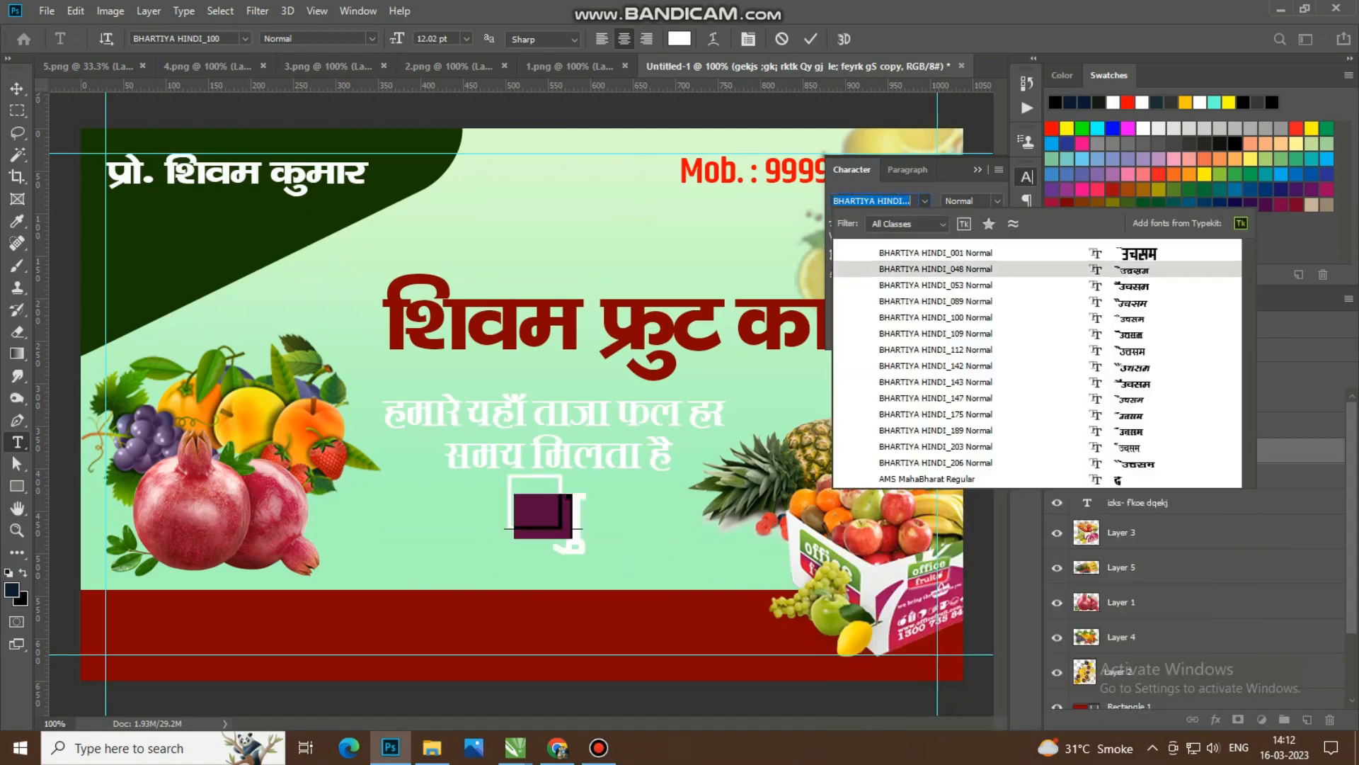
{"action": "key", "text": "Down"}
{"action": "key", "text": "Down"}
{"action": "key", "text": "Down"}
{"action": "key", "text": "Down"}
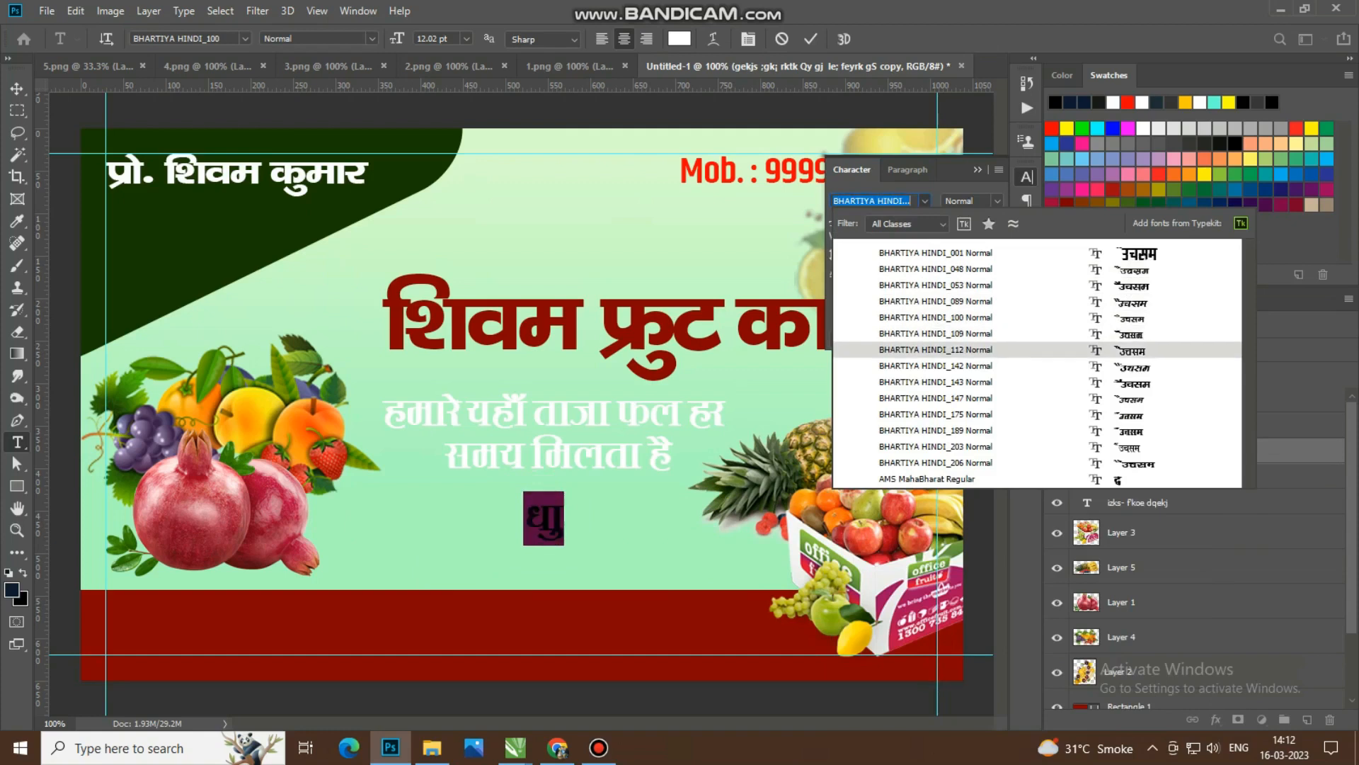
{"action": "key", "text": "Down"}
{"action": "key", "text": "Down"}
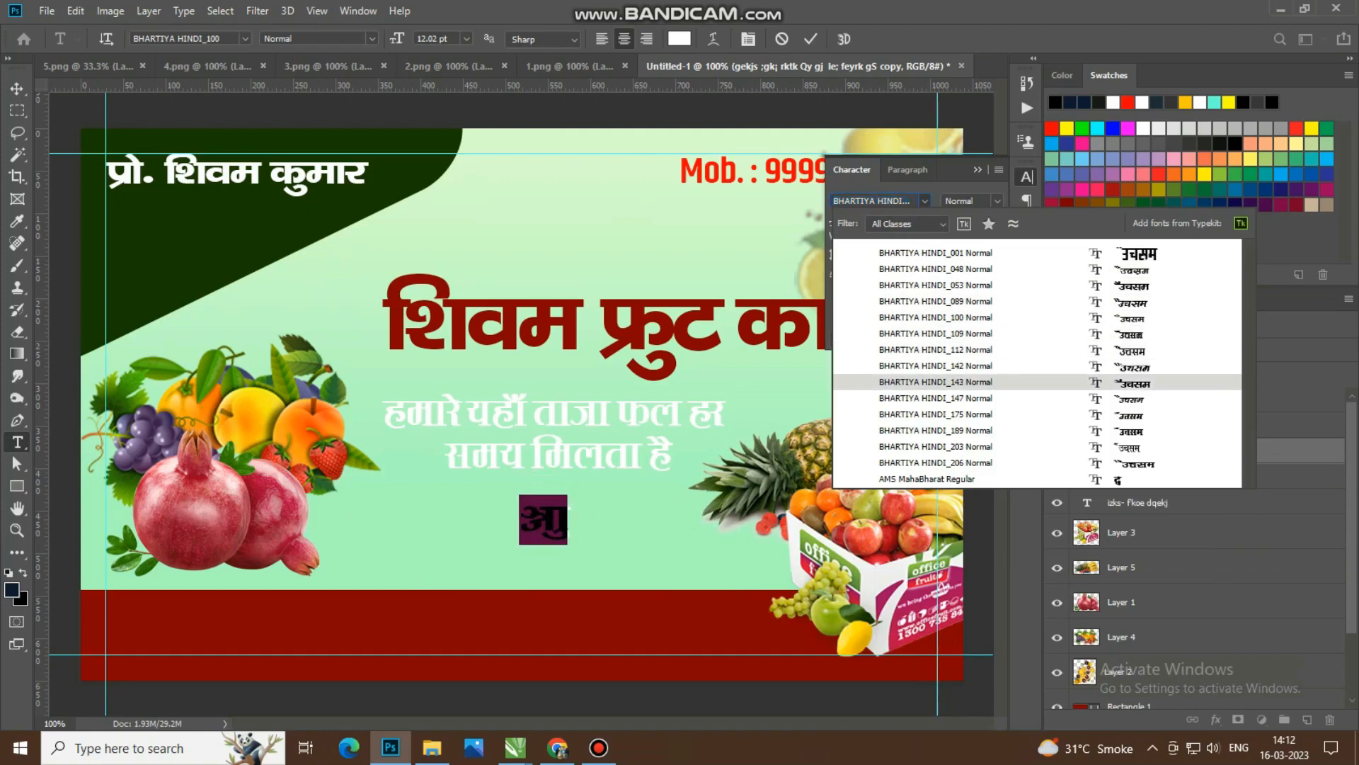
{"action": "key", "text": "Up"}
{"action": "key", "text": "Up"}
{"action": "key", "text": "Up"}
{"action": "key", "text": "Up"}
{"action": "key", "text": "Up"}
{"action": "key", "text": "Up"}
{"action": "key", "text": "Up"}
{"action": "key", "text": "Up"}
{"action": "key", "text": "Down"}
{"action": "key", "text": "Down"}
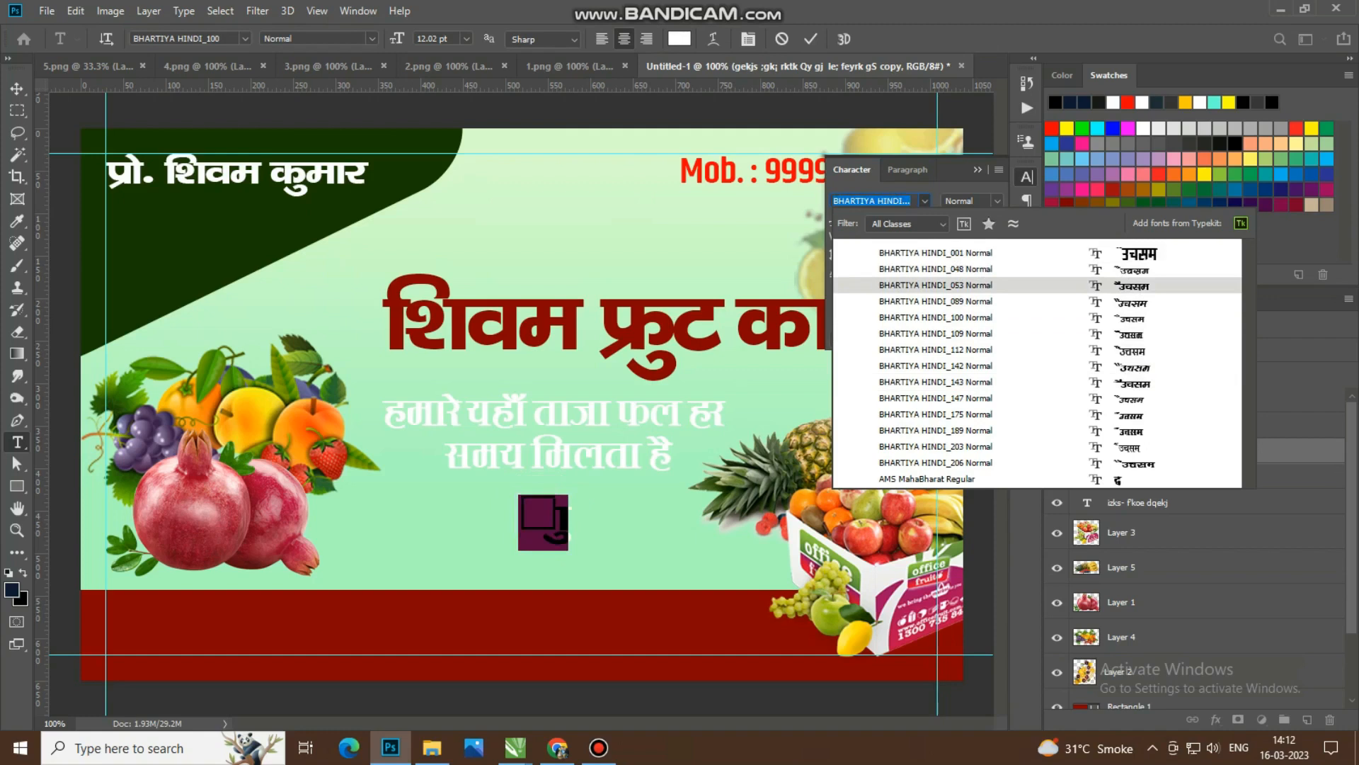
{"action": "key", "text": "Return"}
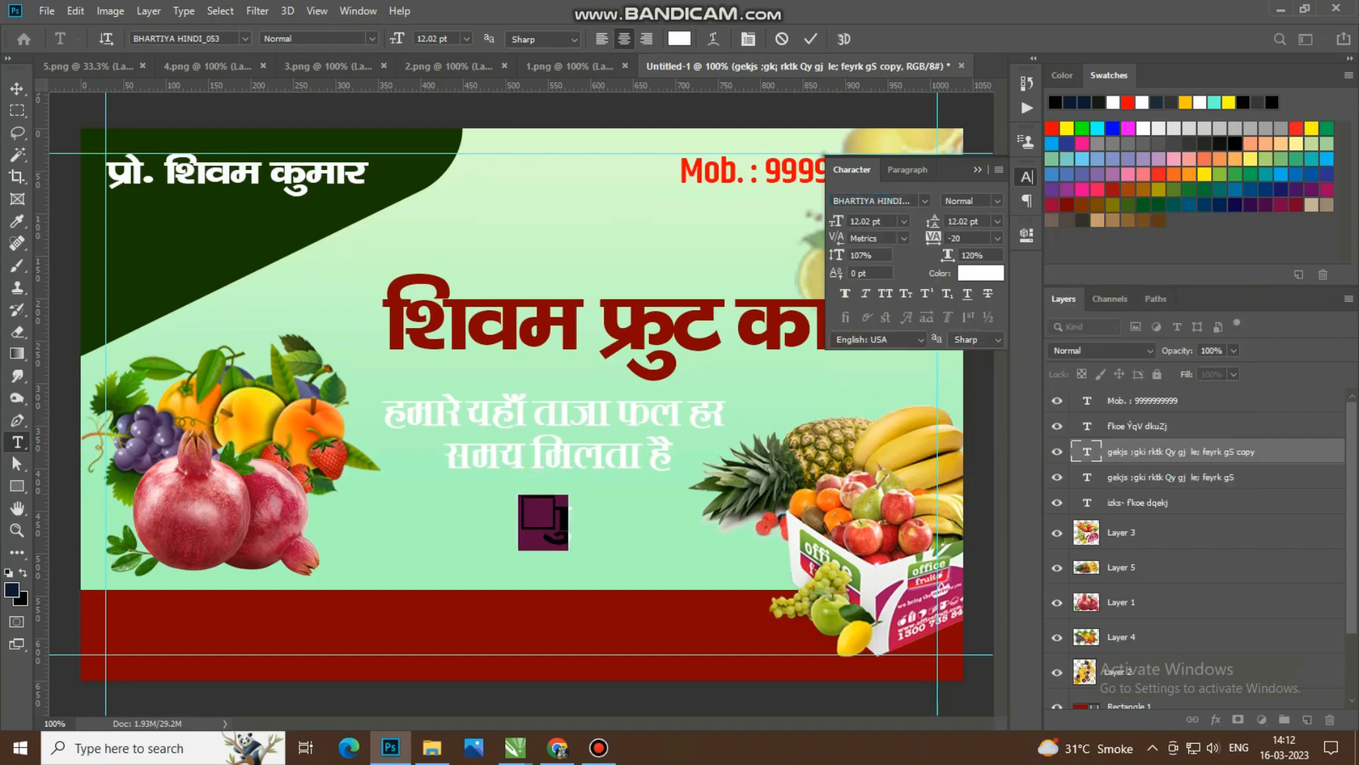
Step: Replace the copied text with "शुभ अवसर पर आर्डर बुक किये जाते है", breaking it into two lines before "बुक"
{"action": "type", "text": "'kq"}
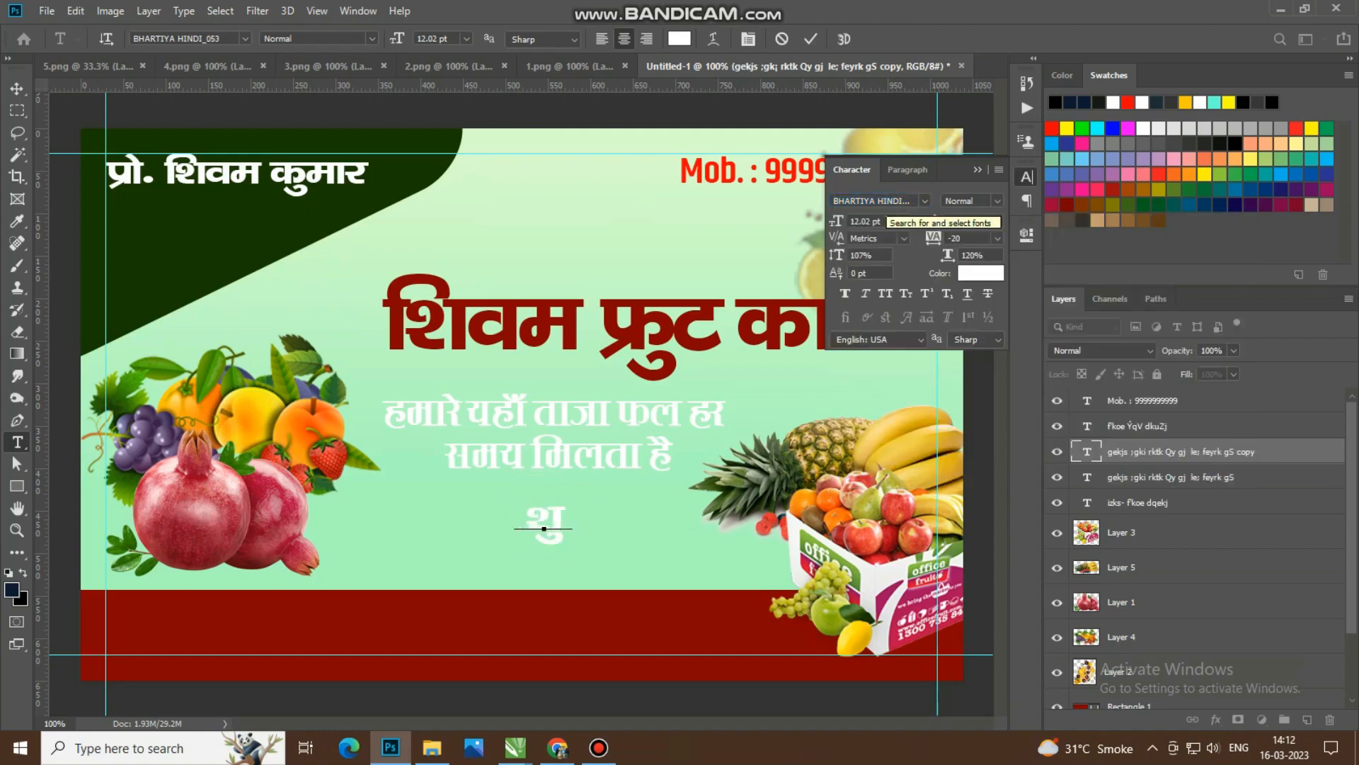
{"action": "type", "text": "Hk volj"}
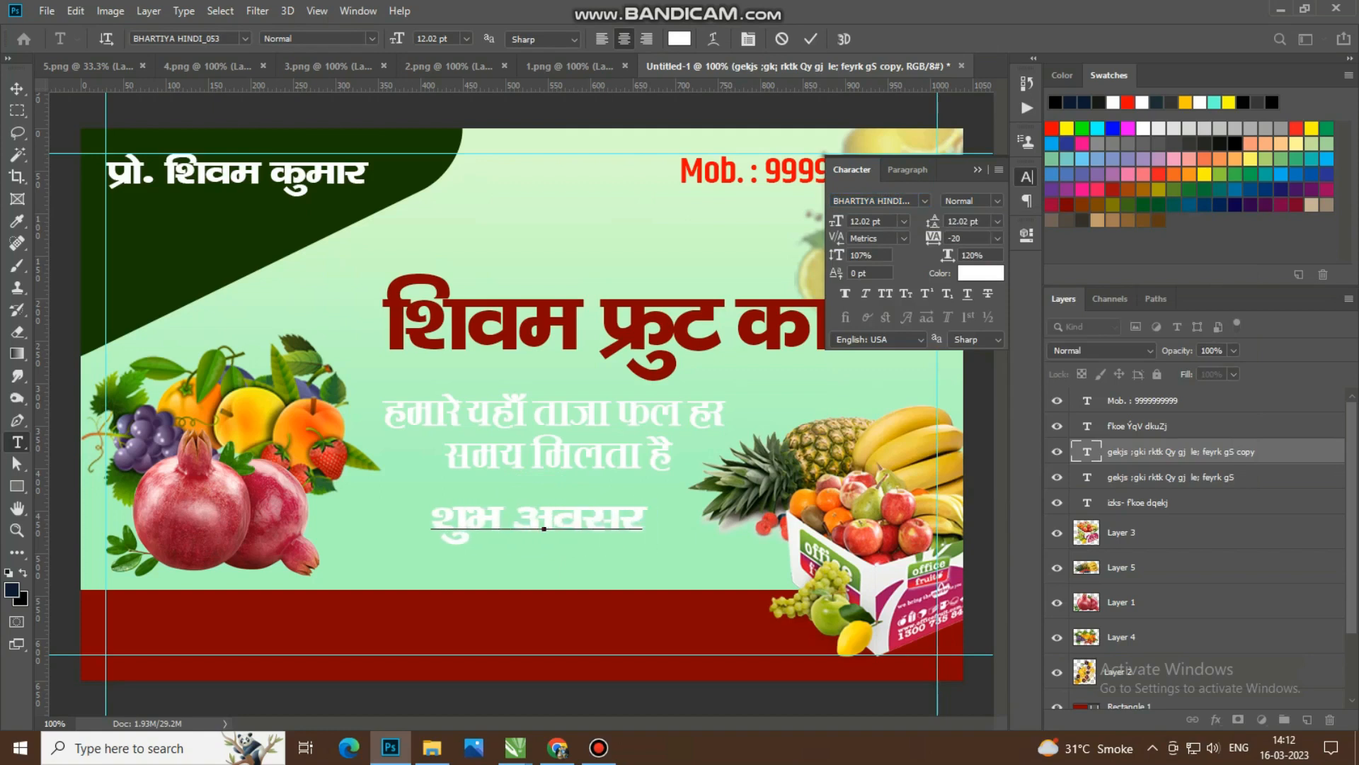
{"action": "type", "text": " ij vkMZj cq"}
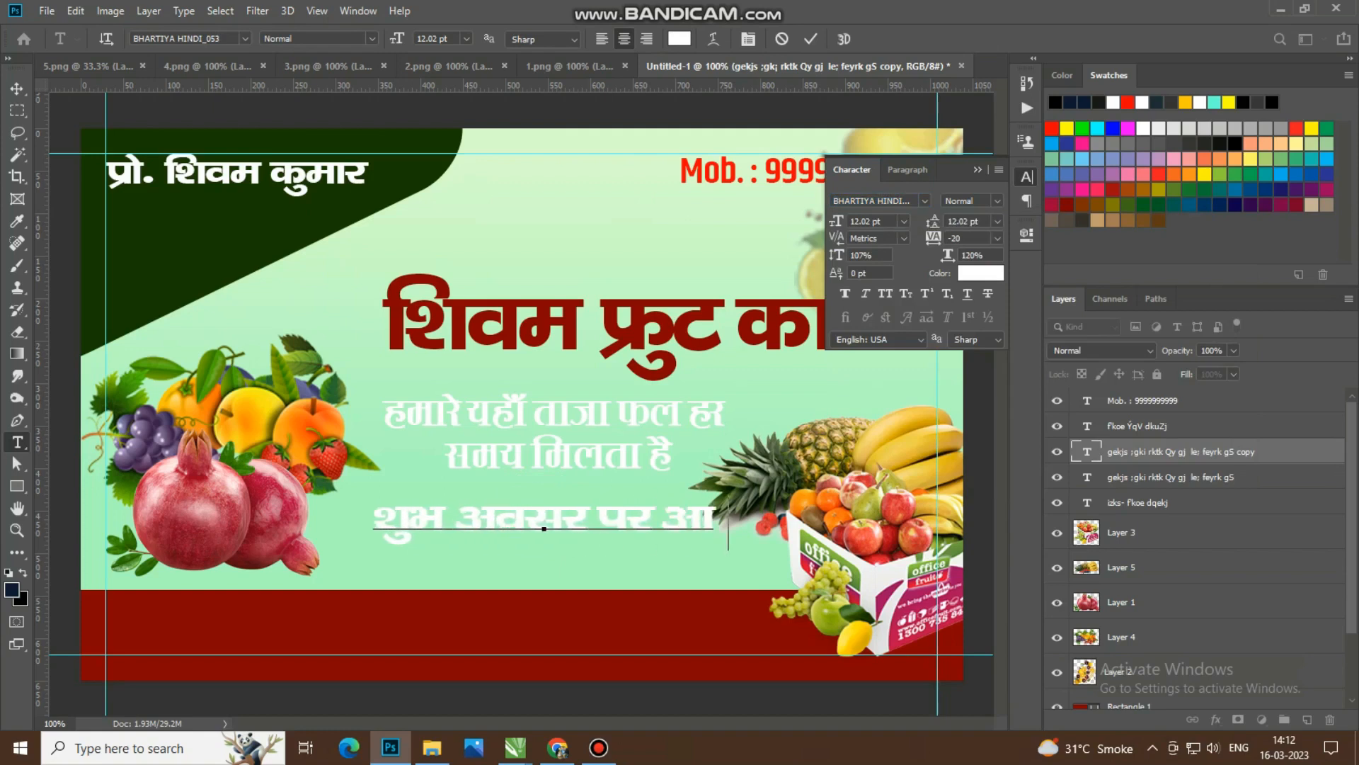
{"action": "type", "text": "d fd;k"}
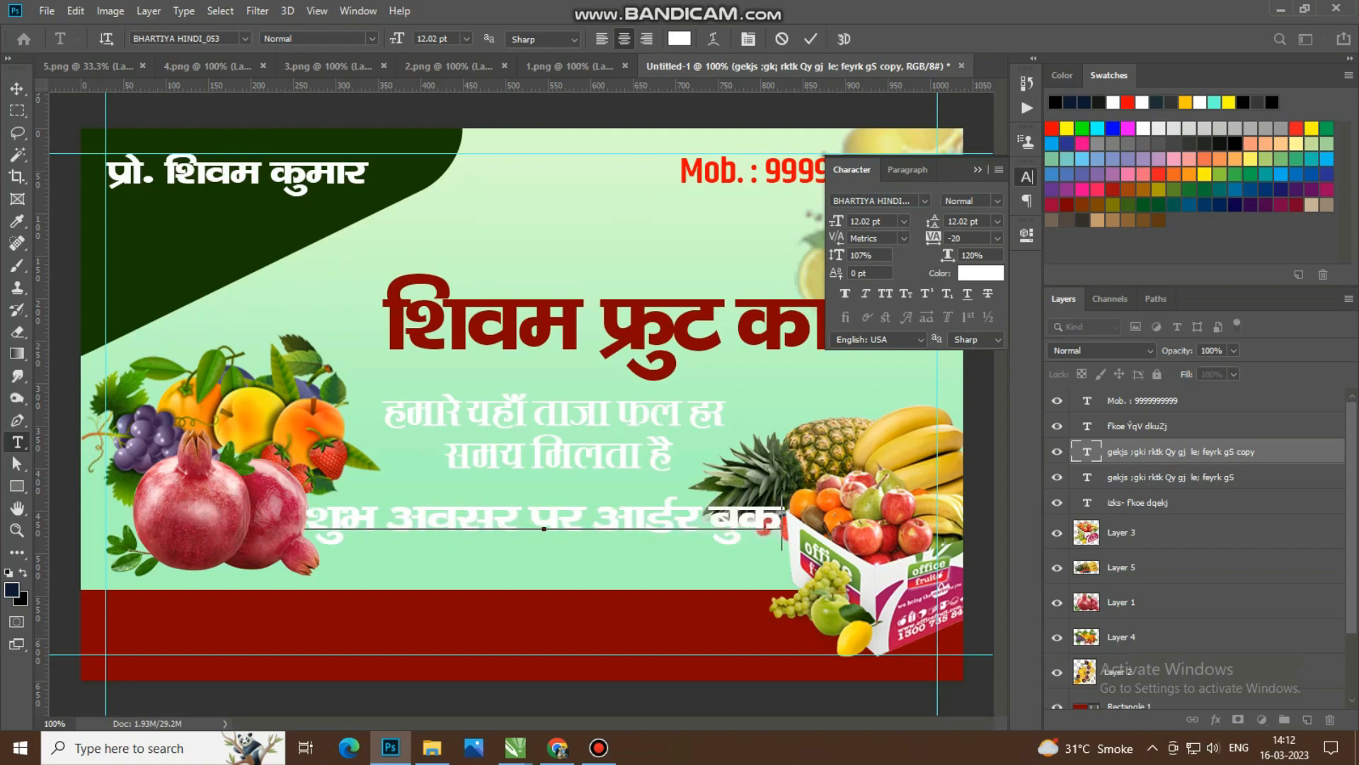
{"action": "type", "text": " t"}
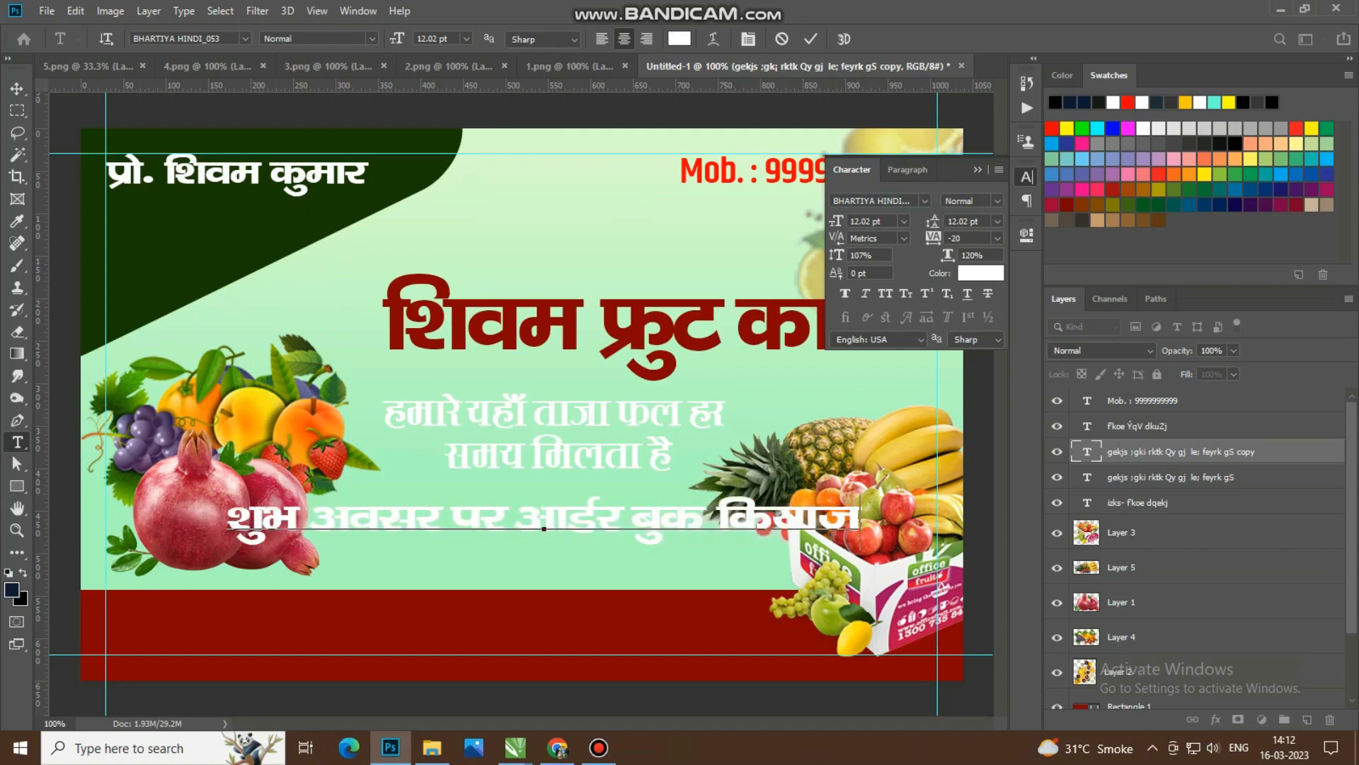
{"action": "key", "text": "BackSpace"}
{"action": "key", "text": "BackSpace"}
{"action": "key", "text": "BackSpace"}
{"action": "type", "text": "s tkrs gS"}
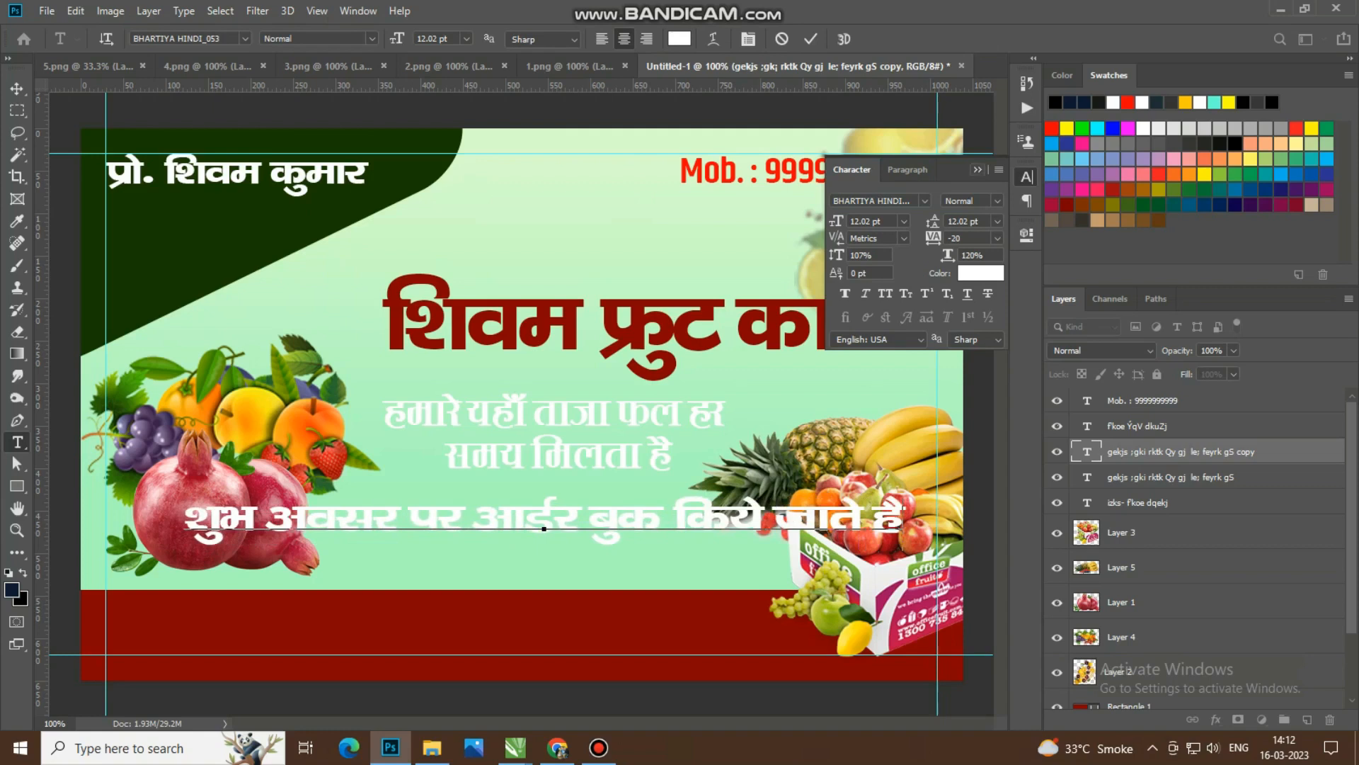
{"action": "key", "text": "ctrl+t"}
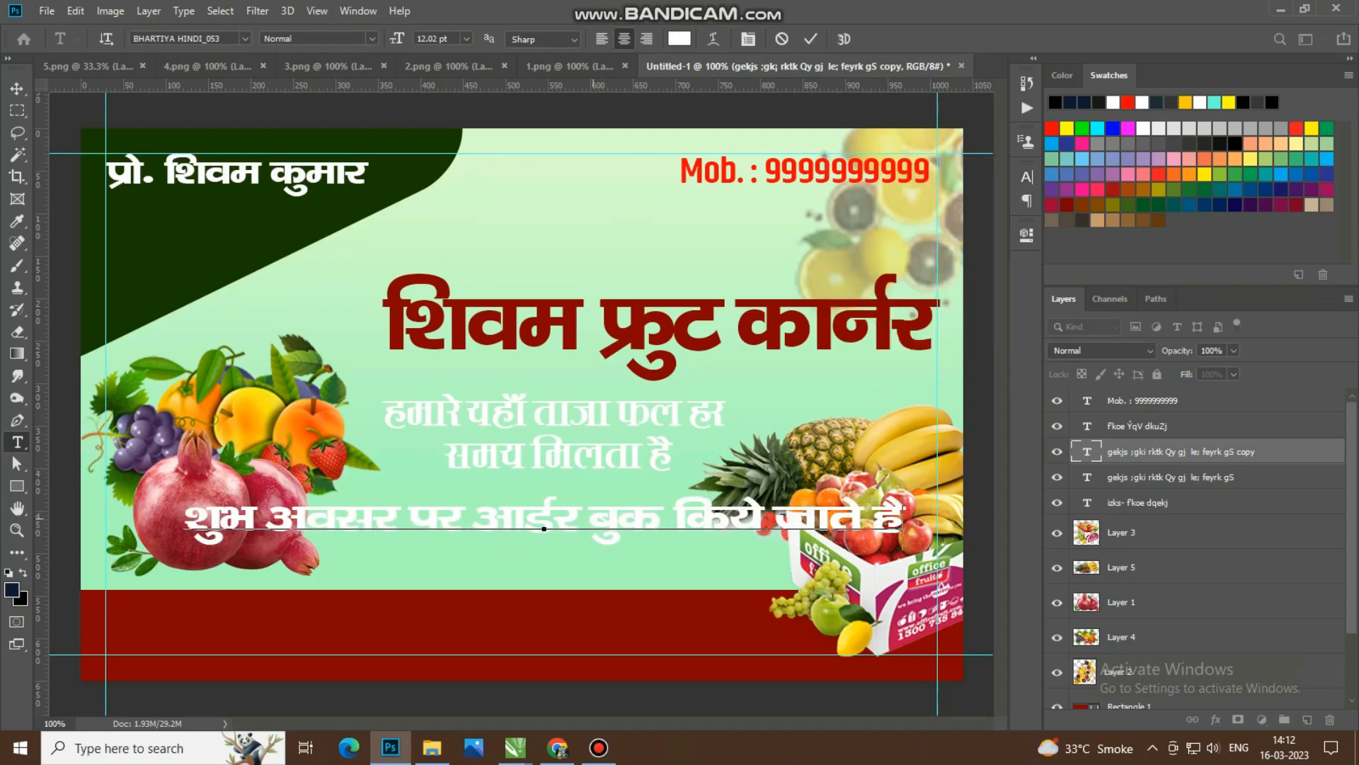
{"action": "key", "text": "Return"}
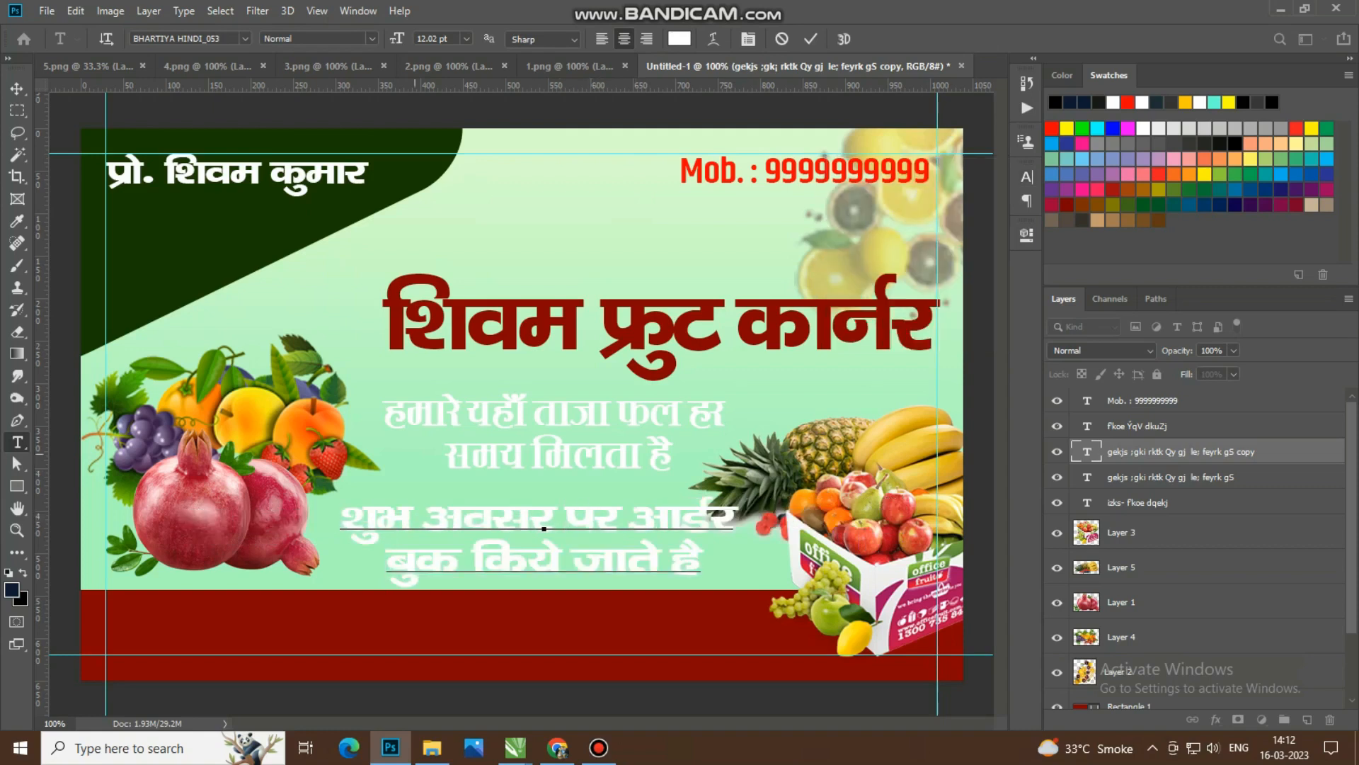
{"action": "key", "text": "ctrl+Return"}
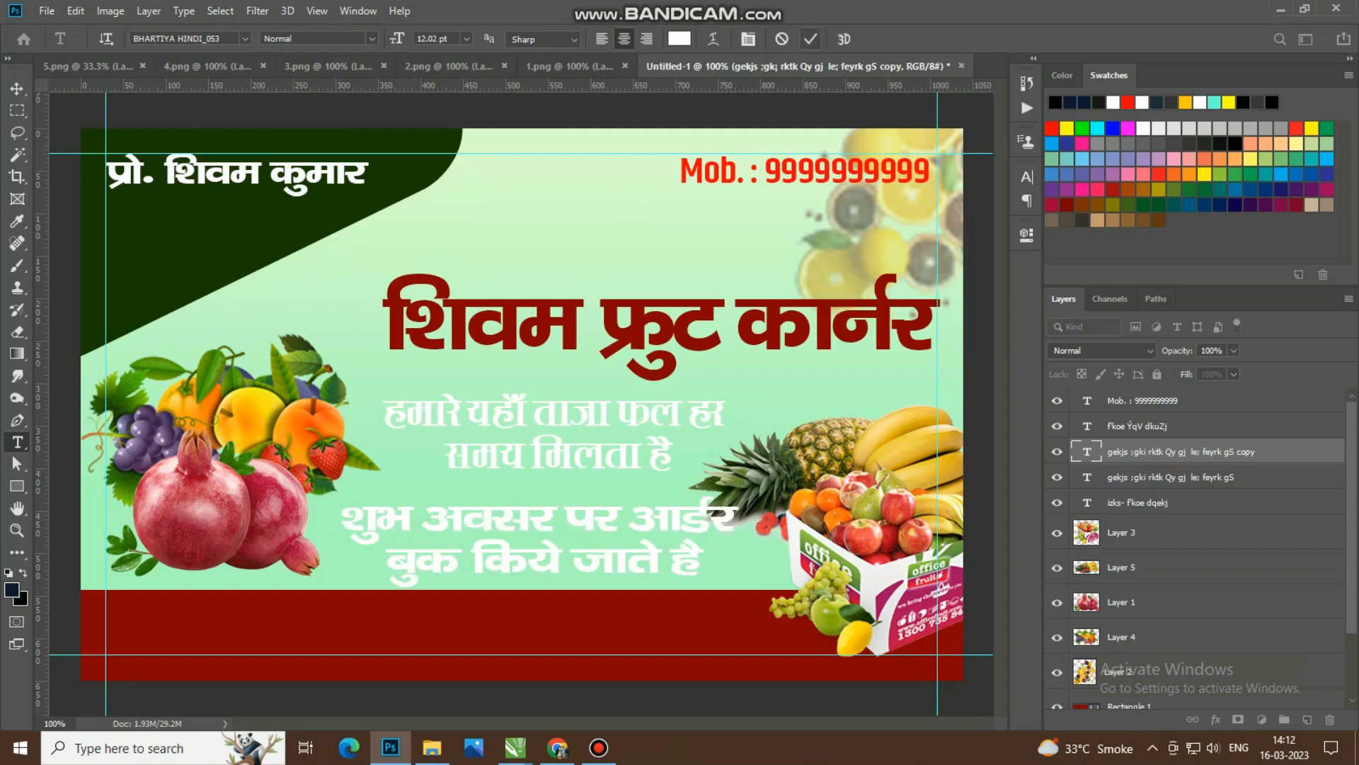
Step: Set the order-booking text's font size to 10 pt and move it up closer to the tagline above
{"action": "left_click", "coordinate": [664, 534]}
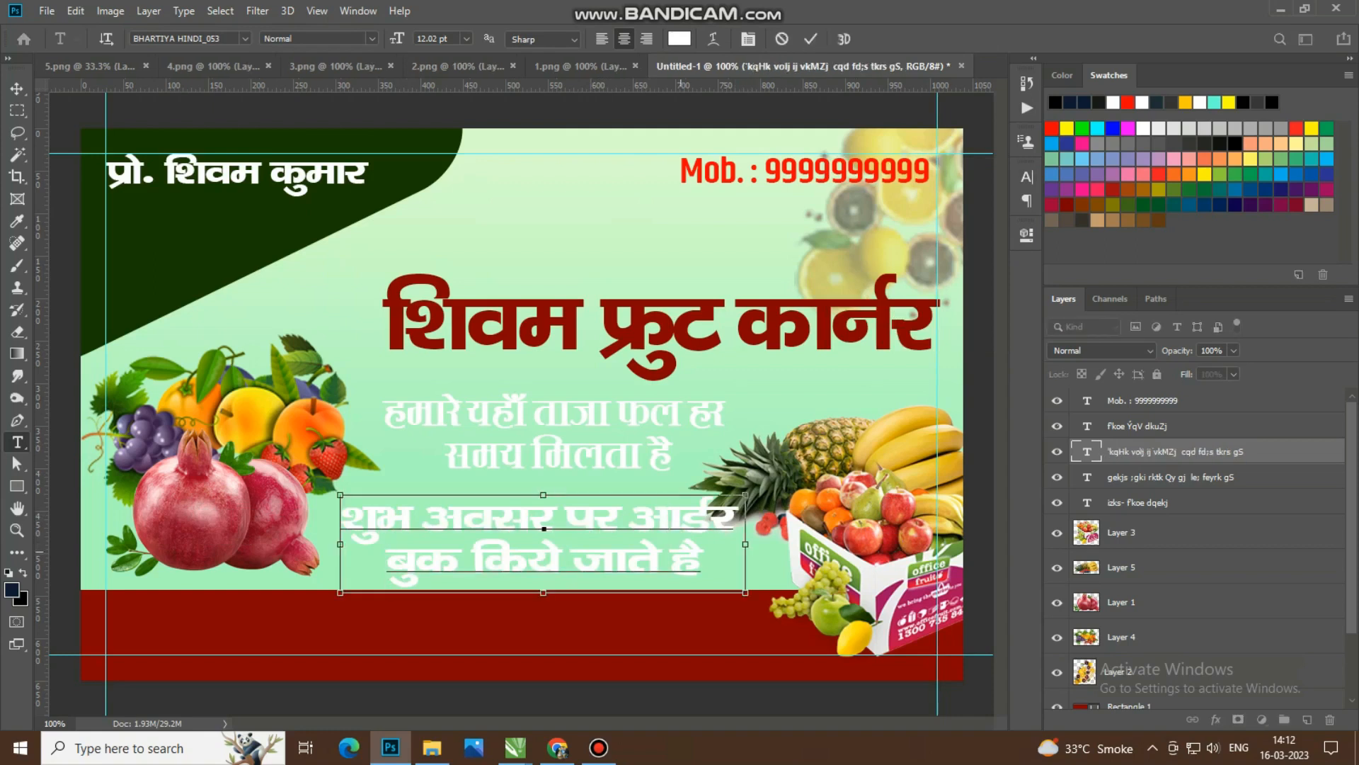
{"action": "key", "text": "ctrl+a"}
{"action": "left_click", "coordinate": [1027, 177]}
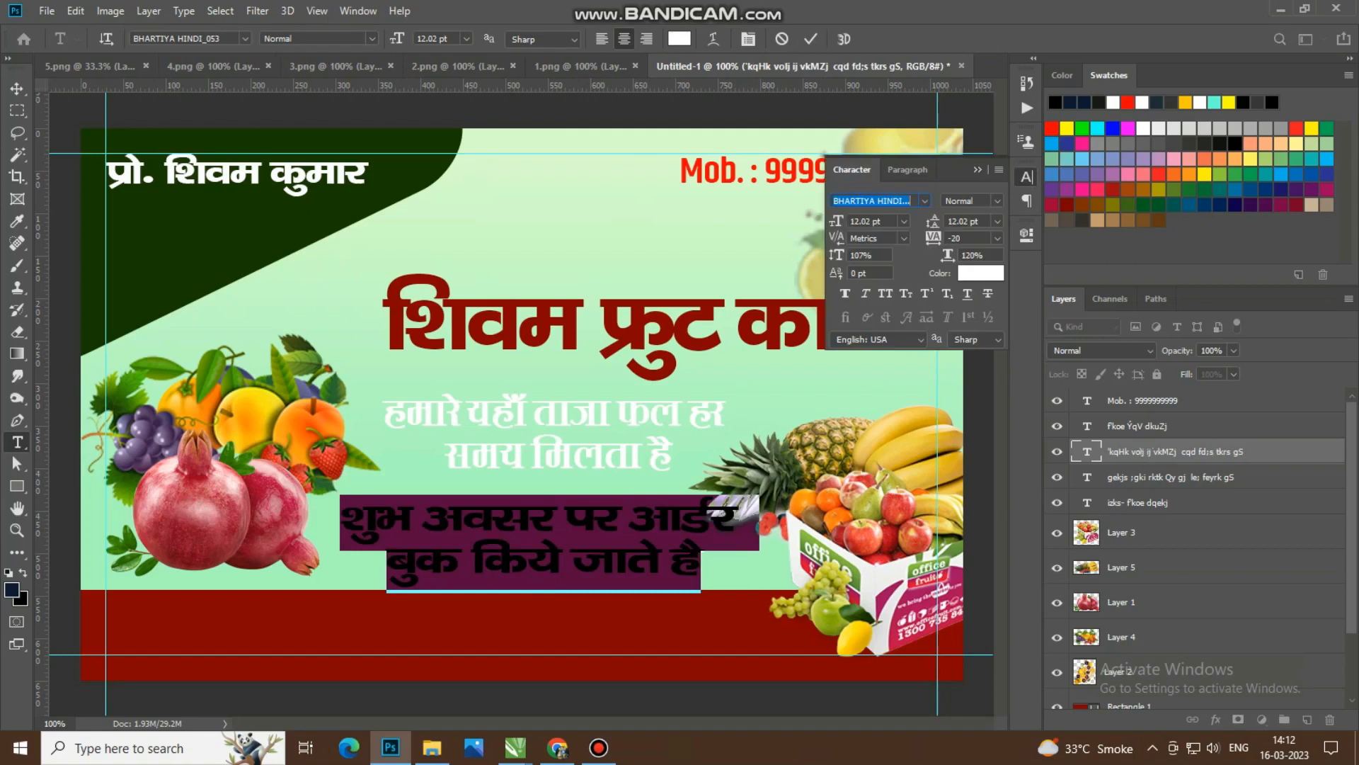
{"action": "left_click", "coordinate": [836, 221]}
{"action": "type", "text": "10"}
{"action": "key", "text": "Return"}
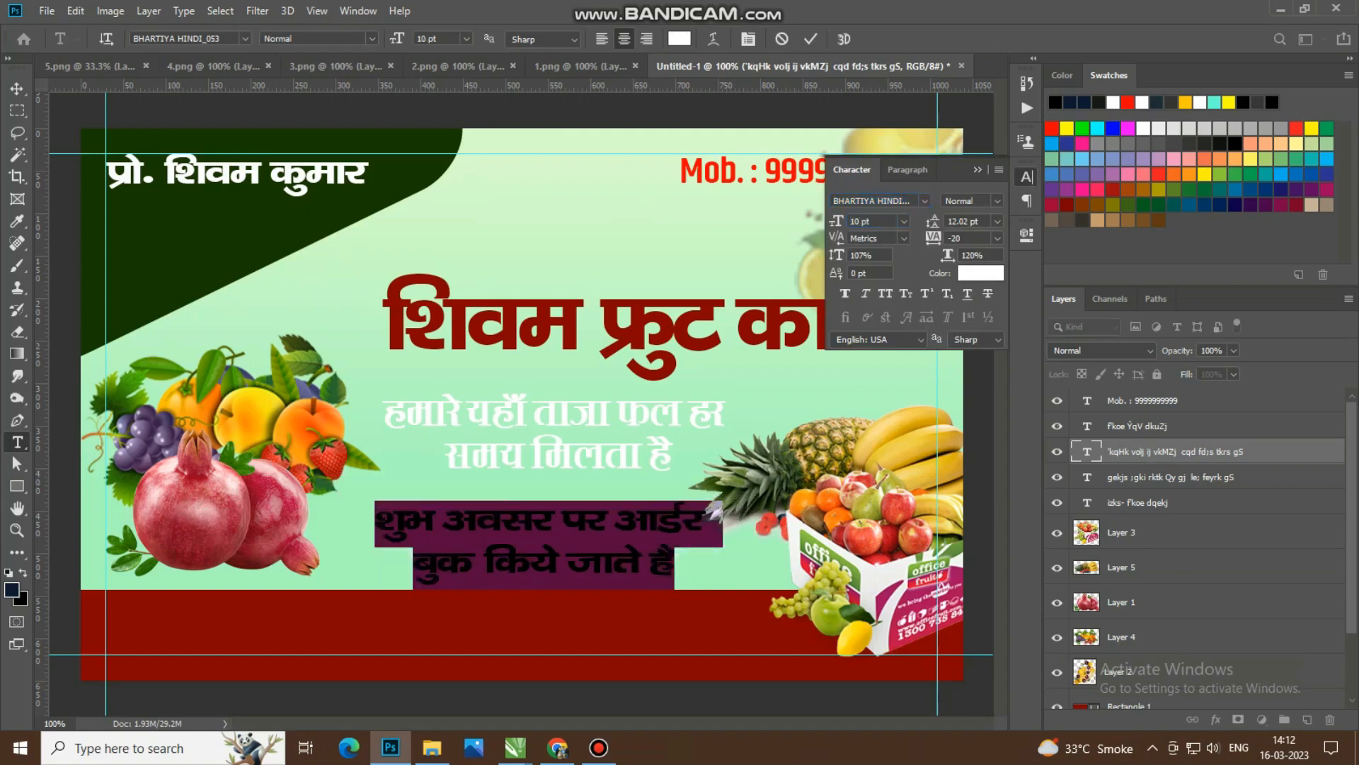
{"action": "left_click", "coordinate": [17, 89]}
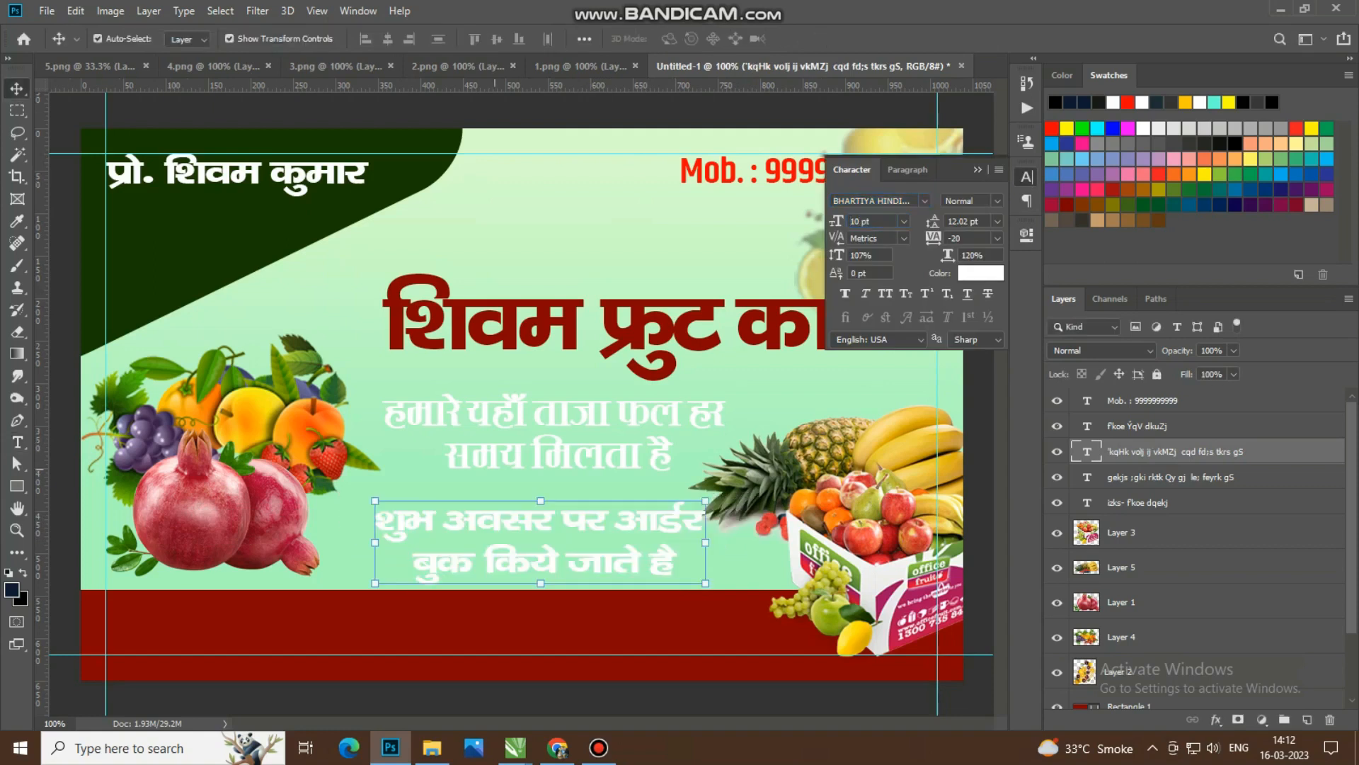
{"action": "mouse_move", "coordinate": [559, 498]}
{"action": "left_mouse_down"}
{"action": "mouse_move", "coordinate": [546, 486]}
{"action": "mouse_move", "coordinate": [580, 485]}
{"action": "mouse_move", "coordinate": [574, 465]}
{"action": "mouse_move", "coordinate": [558, 472]}
{"action": "left_mouse_up"}
Step: Draw a rounded rectangle about 412 × 117 px over the order-booking text and set its corner radii to 27 px
{"action": "scroll", "coordinate": [558, 523], "scroll_direction": "up", "scroll_amount": 3}
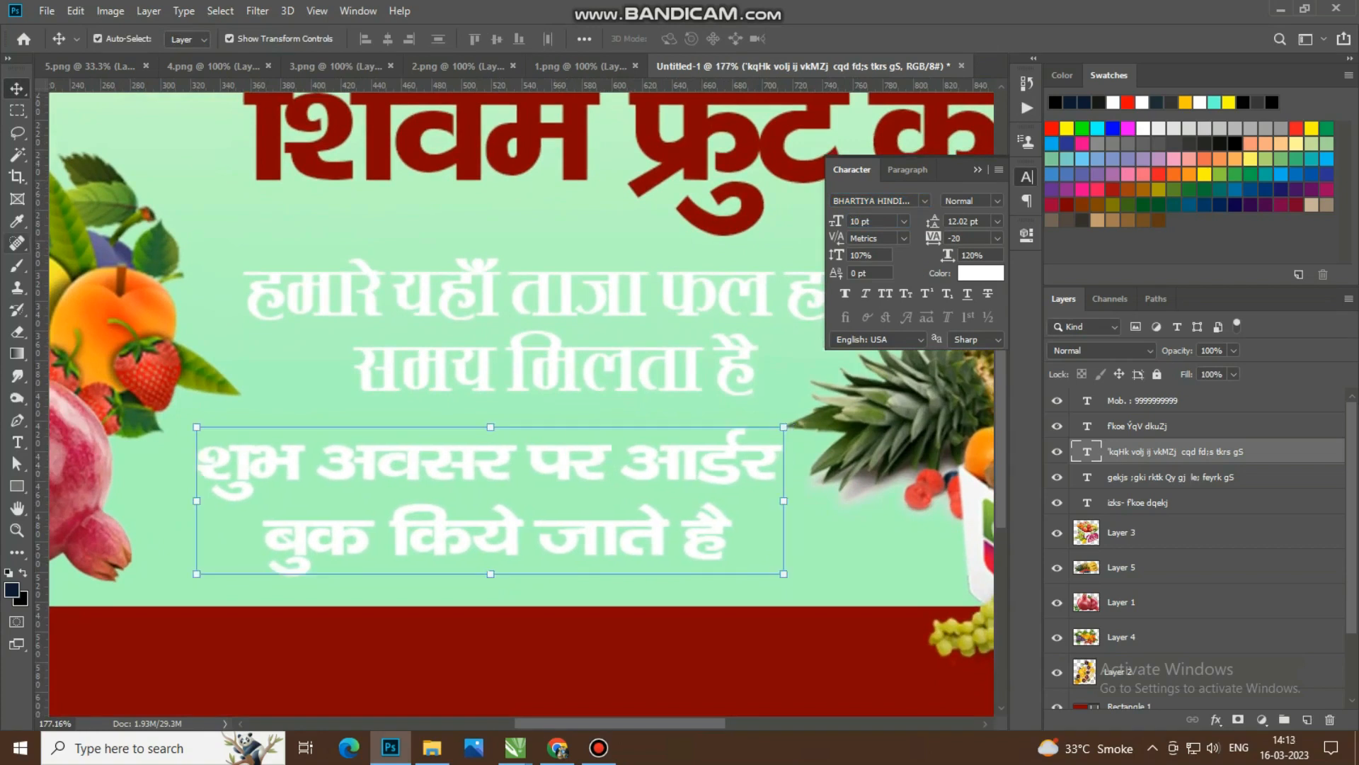
{"action": "left_click", "coordinate": [18, 486]}
{"action": "right_click", "coordinate": [18, 486]}
{"action": "left_click", "coordinate": [99, 501]}
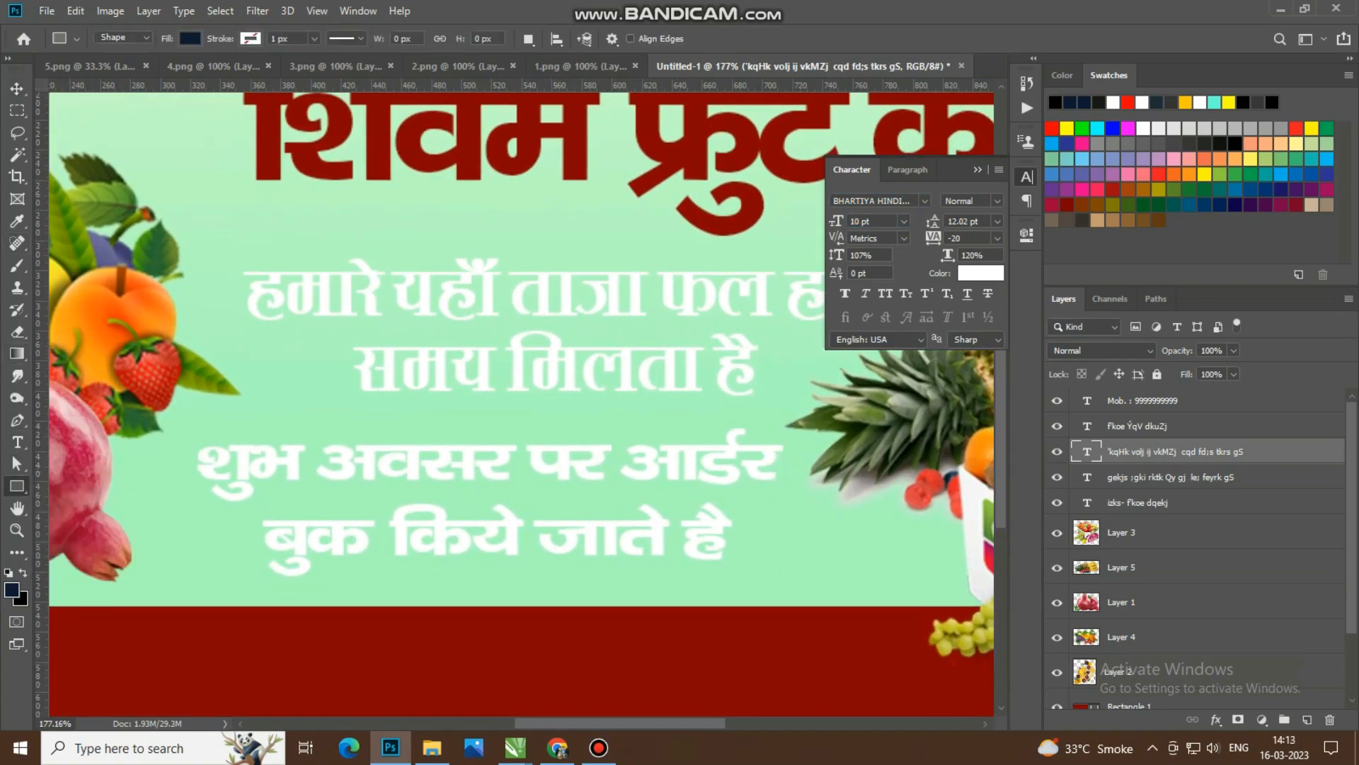
{"action": "left_click_drag", "start_coordinate": [178, 416], "coordinate": [799, 590]}
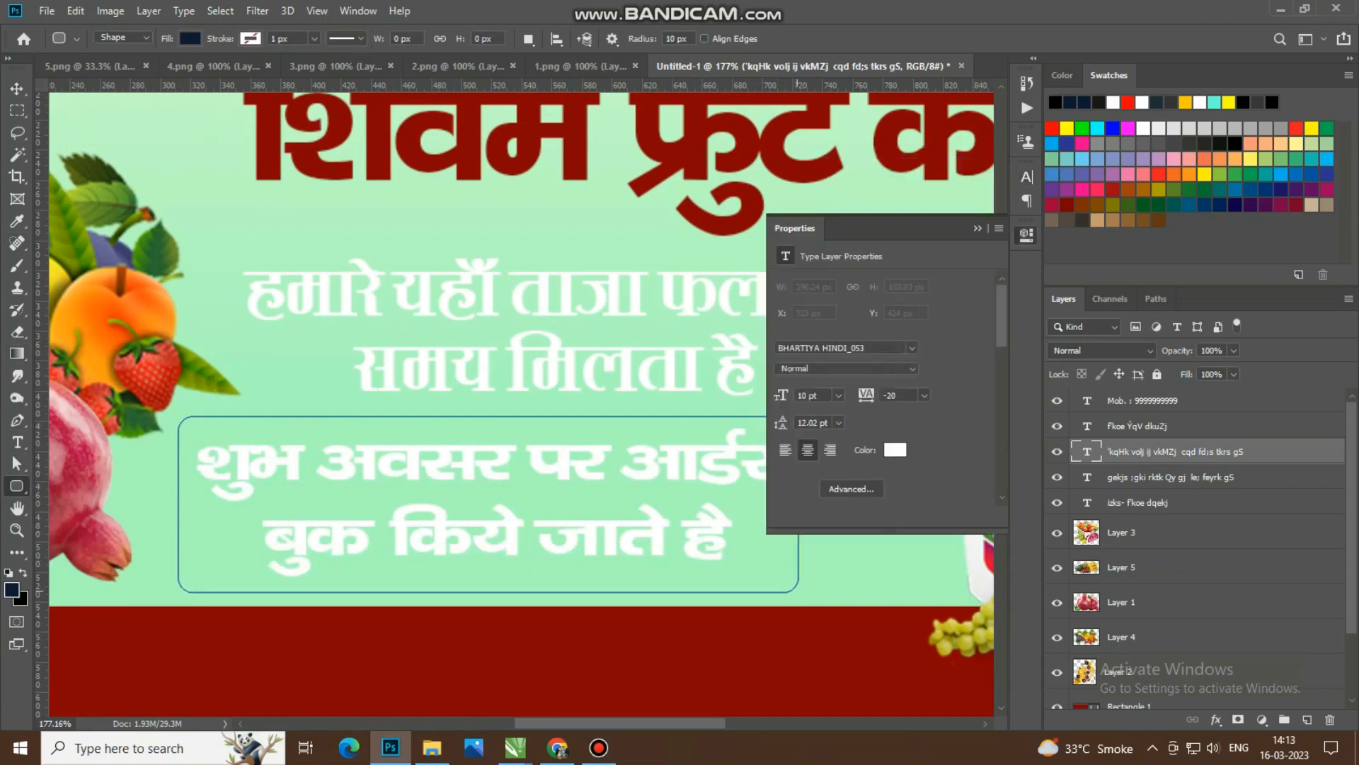
{"action": "left_click_drag", "start_coordinate": [782, 397], "coordinate": [798, 398]}
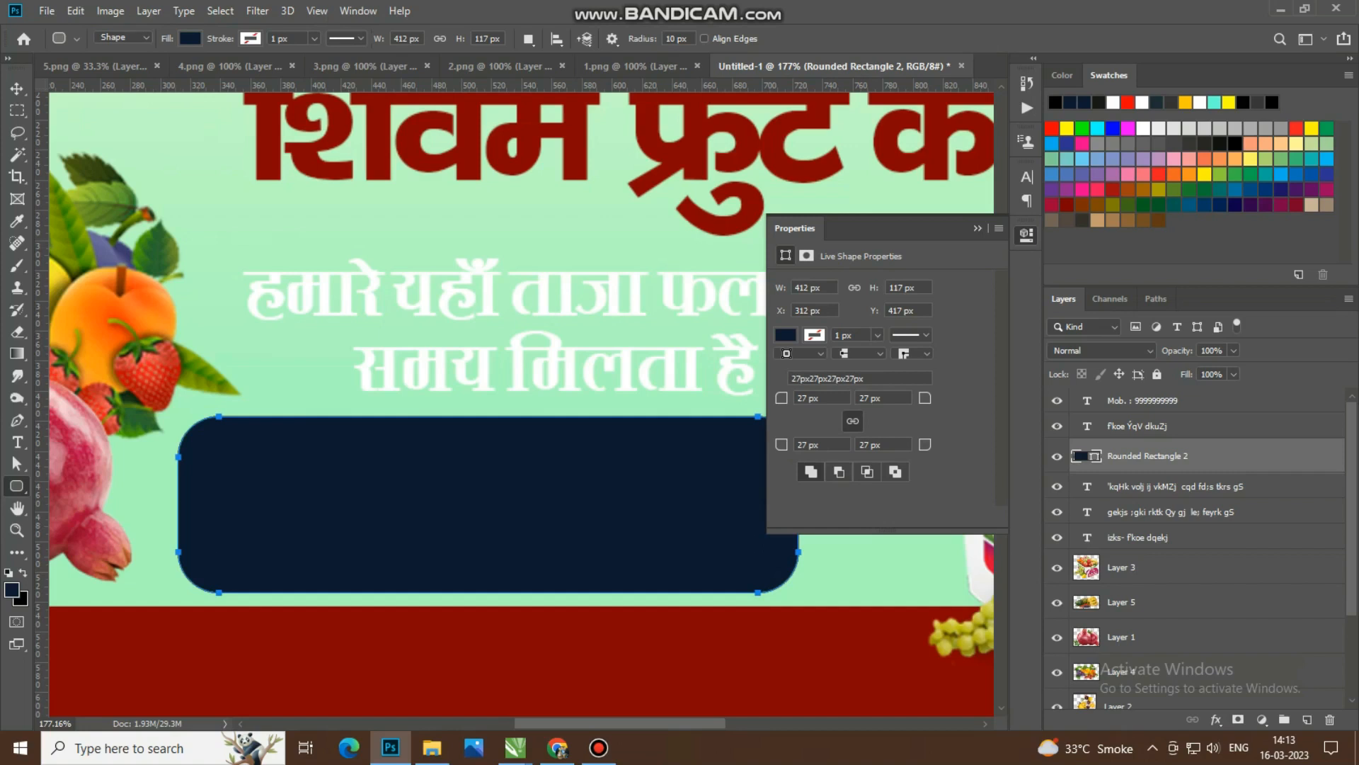
Step: Fill the rounded rectangle with solid orange fa8f23, sampling the colour from the orange fruit
{"action": "left_click", "coordinate": [786, 335]}
{"action": "left_click", "coordinate": [950, 367]}
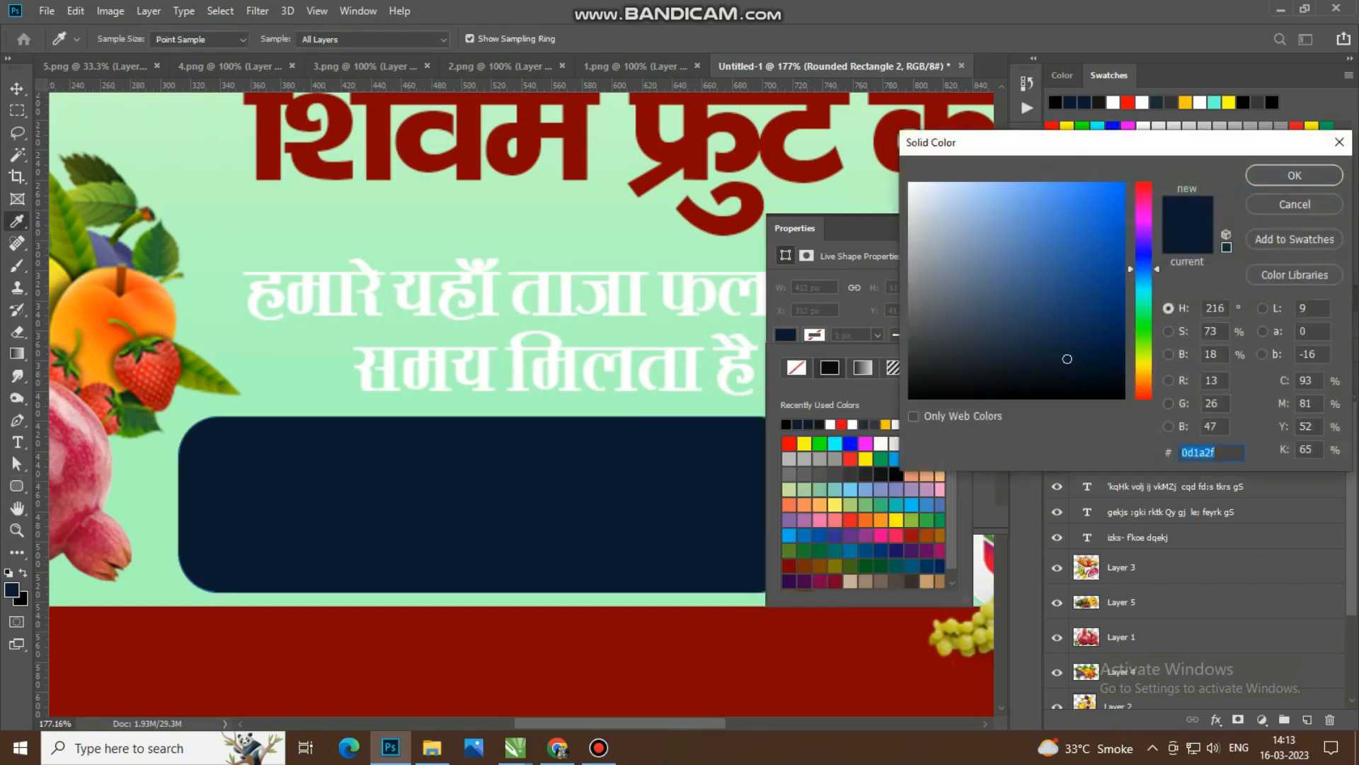
{"action": "type", "text": "fc6f18"}
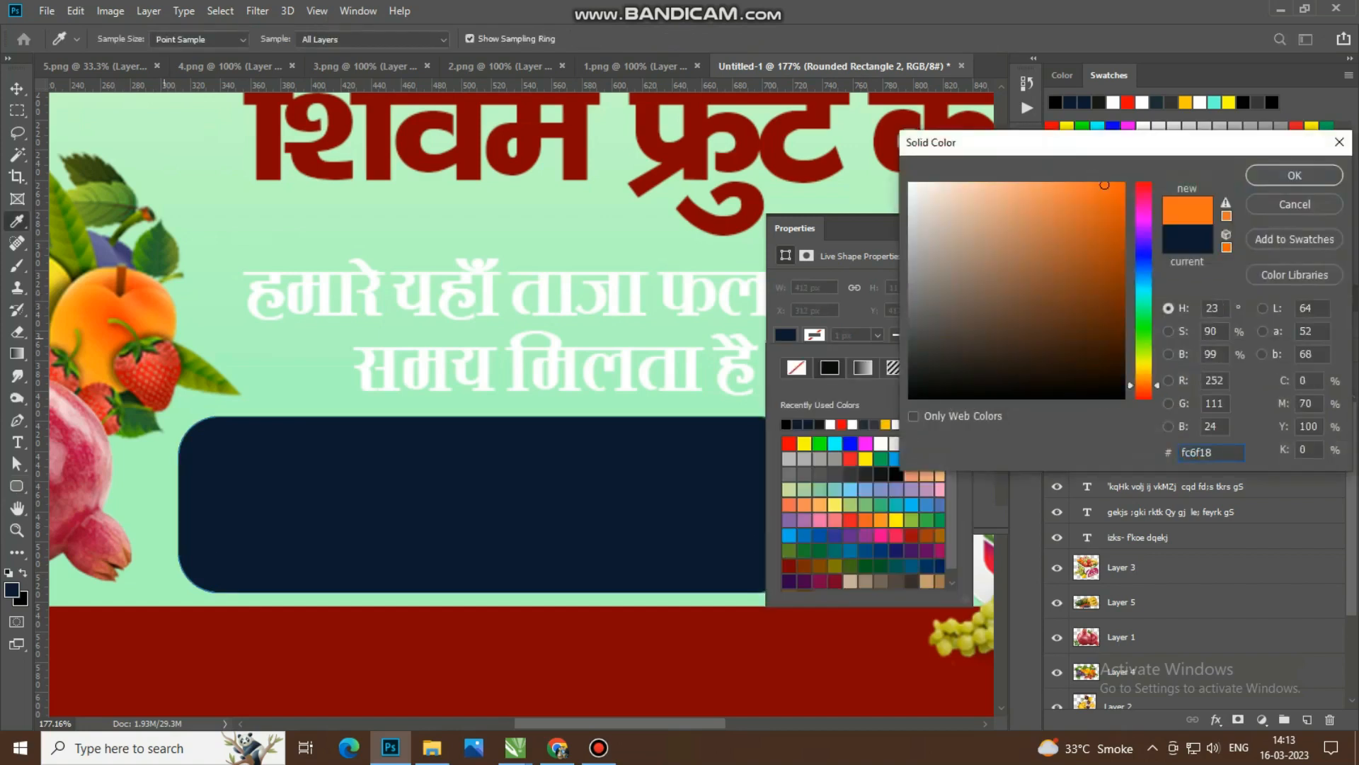
{"action": "left_click", "coordinate": [159, 327]}
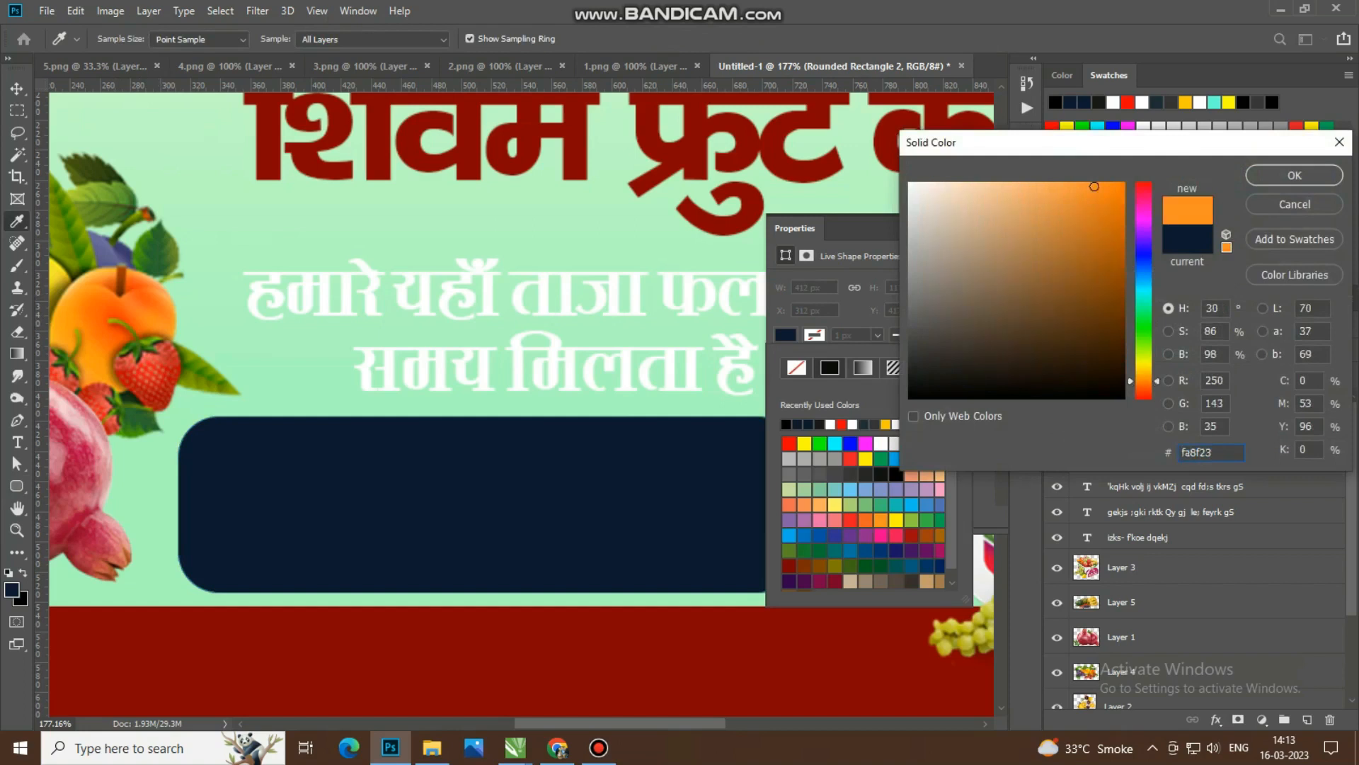
{"action": "left_click", "coordinate": [1294, 175]}
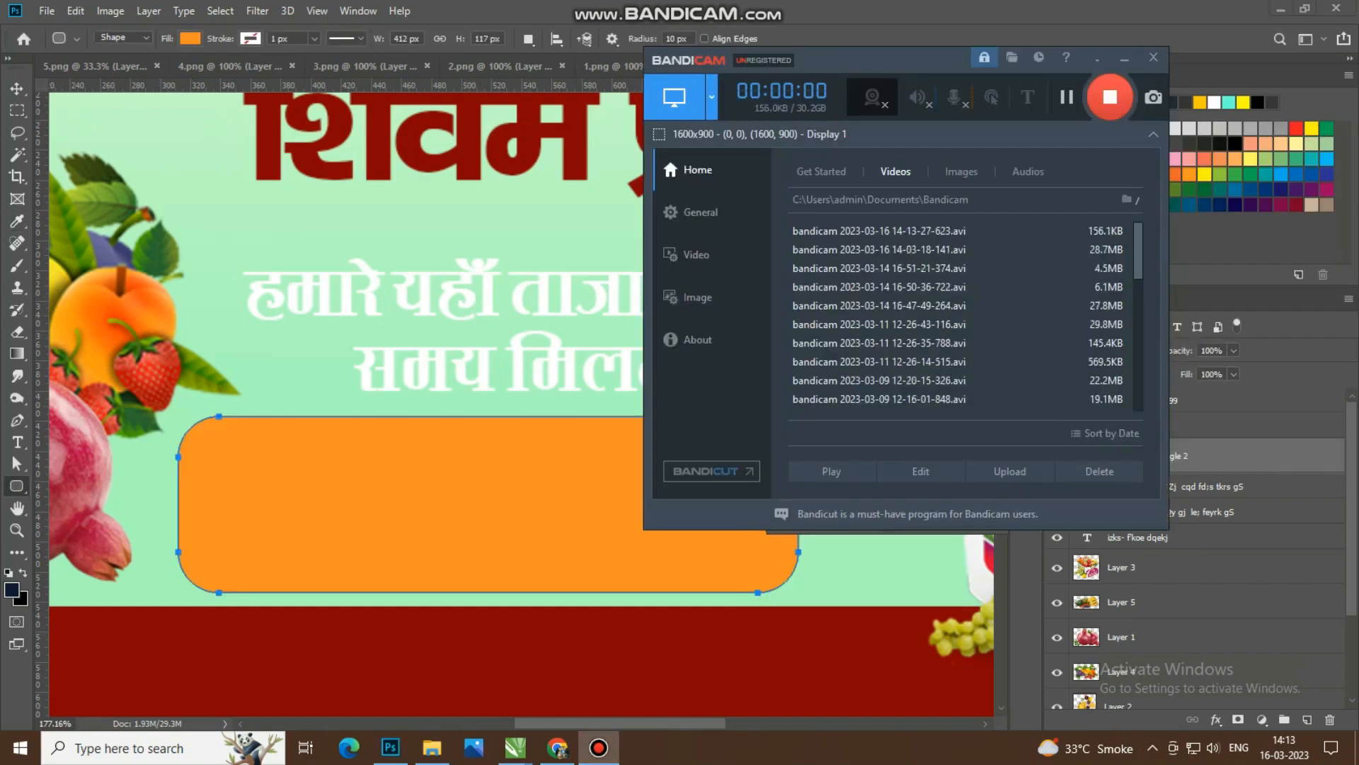
{"action": "left_click", "coordinate": [1124, 58]}
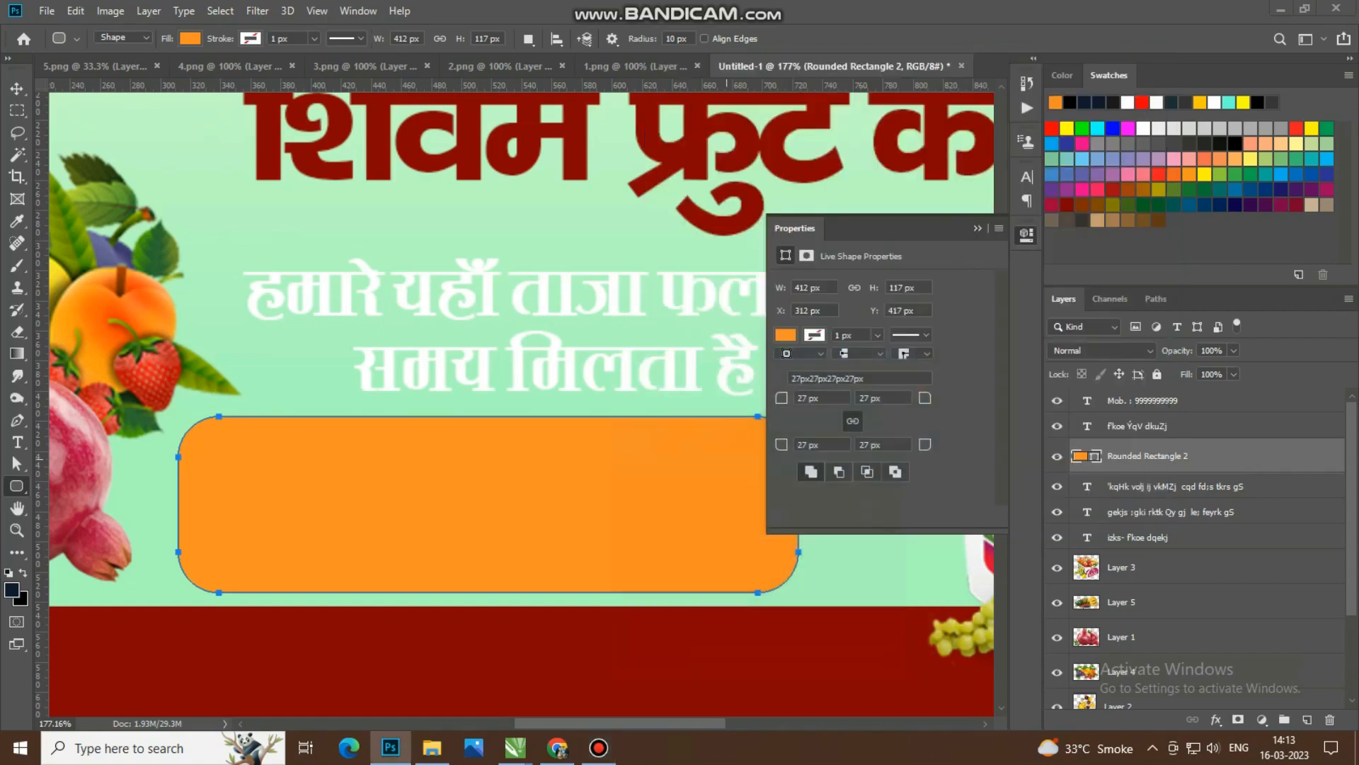
{"action": "left_click", "coordinate": [978, 228]}
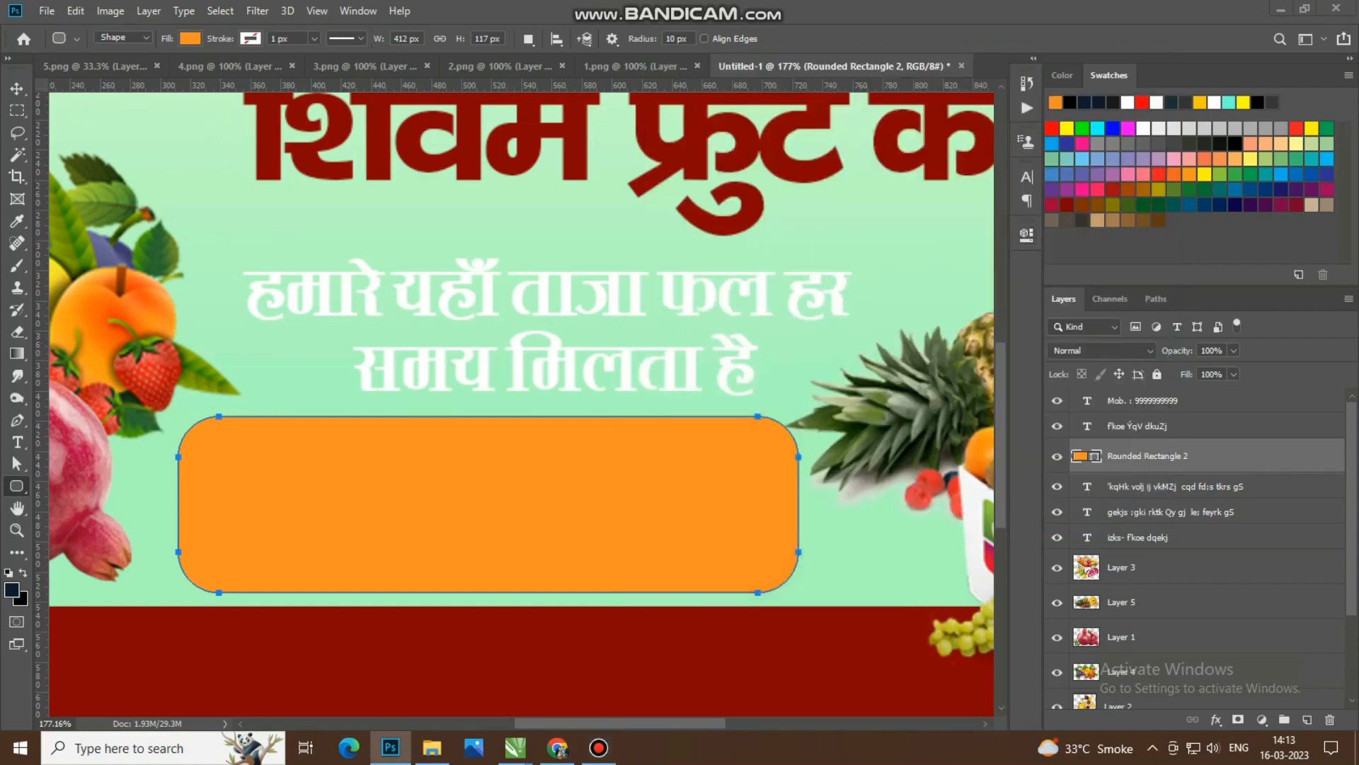
Step: Move the order-booking text layer above the orange rounded rectangle in the layer stack
{"action": "key", "text": "v"}
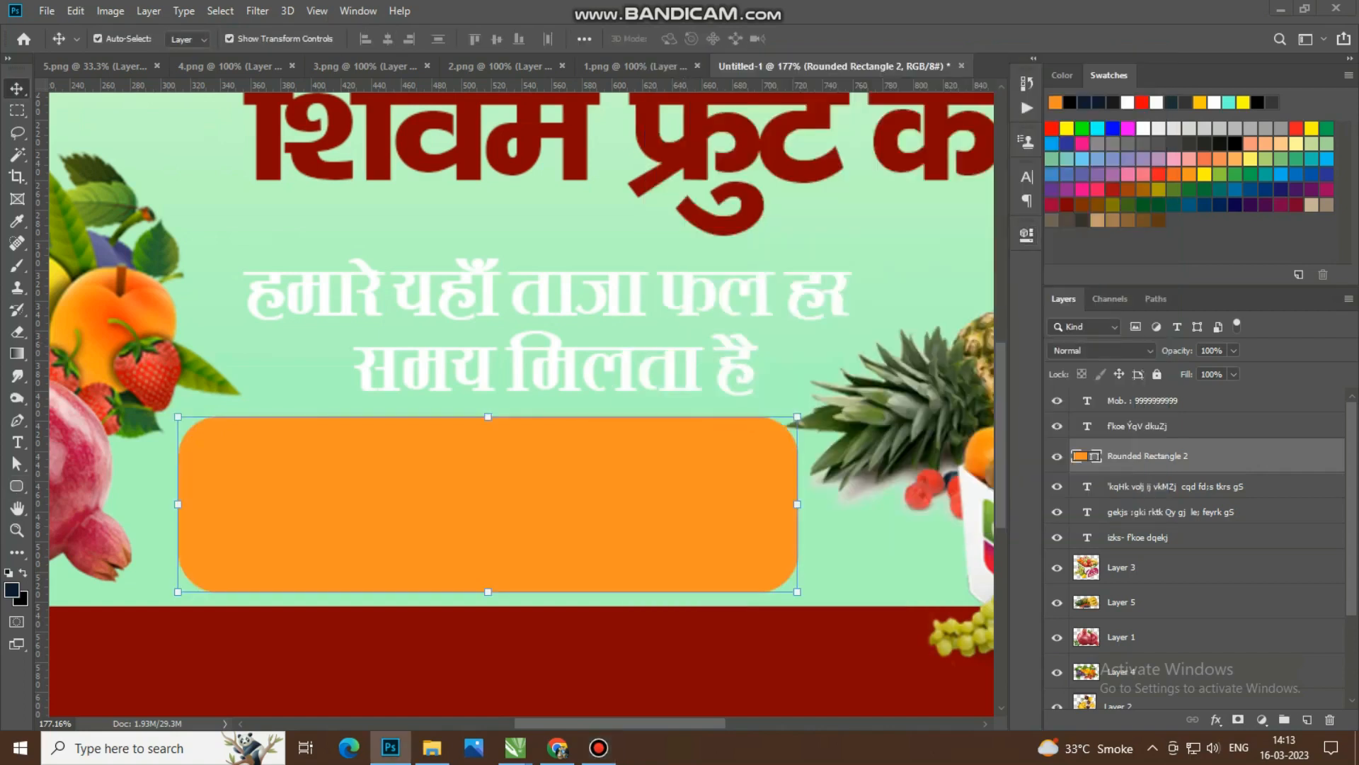
{"action": "left_click", "coordinate": [1175, 487]}
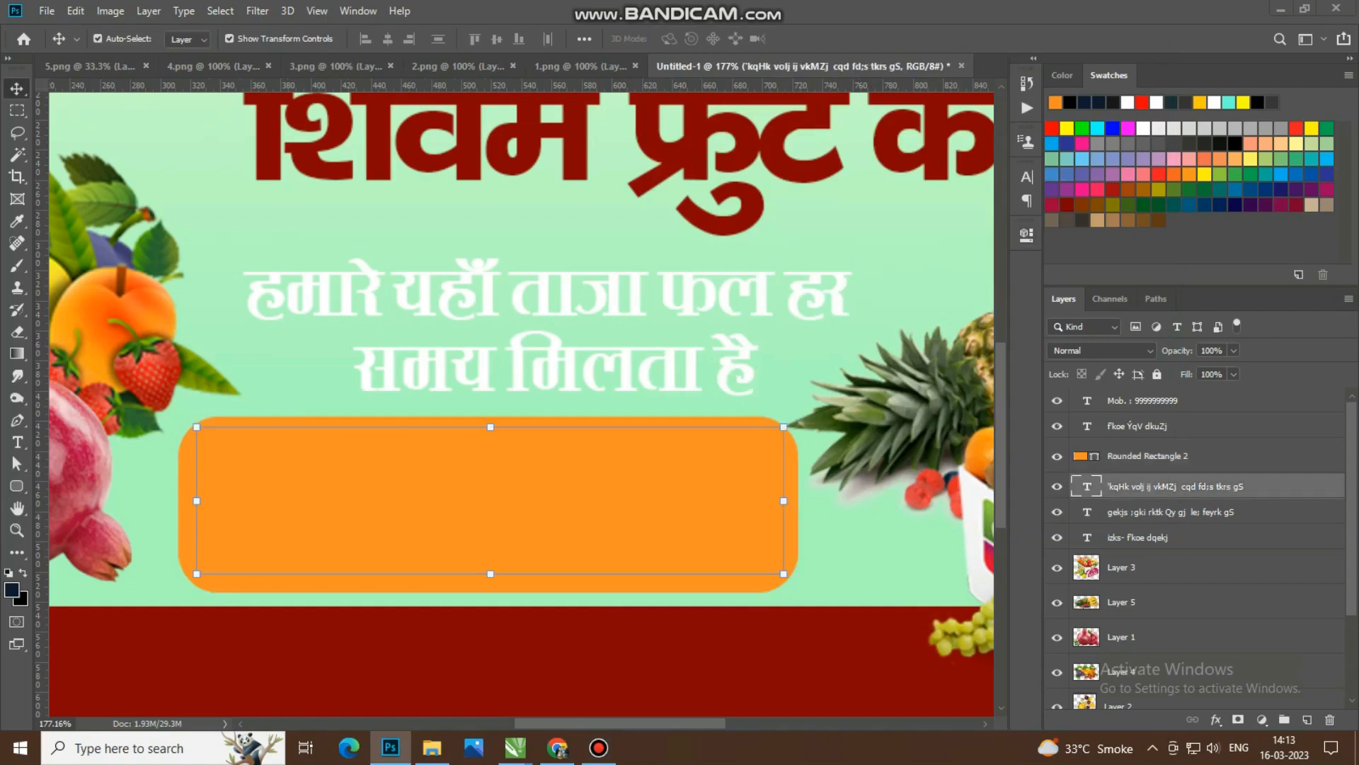
{"action": "left_click_drag", "start_coordinate": [1175, 487], "coordinate": [1175, 445]}
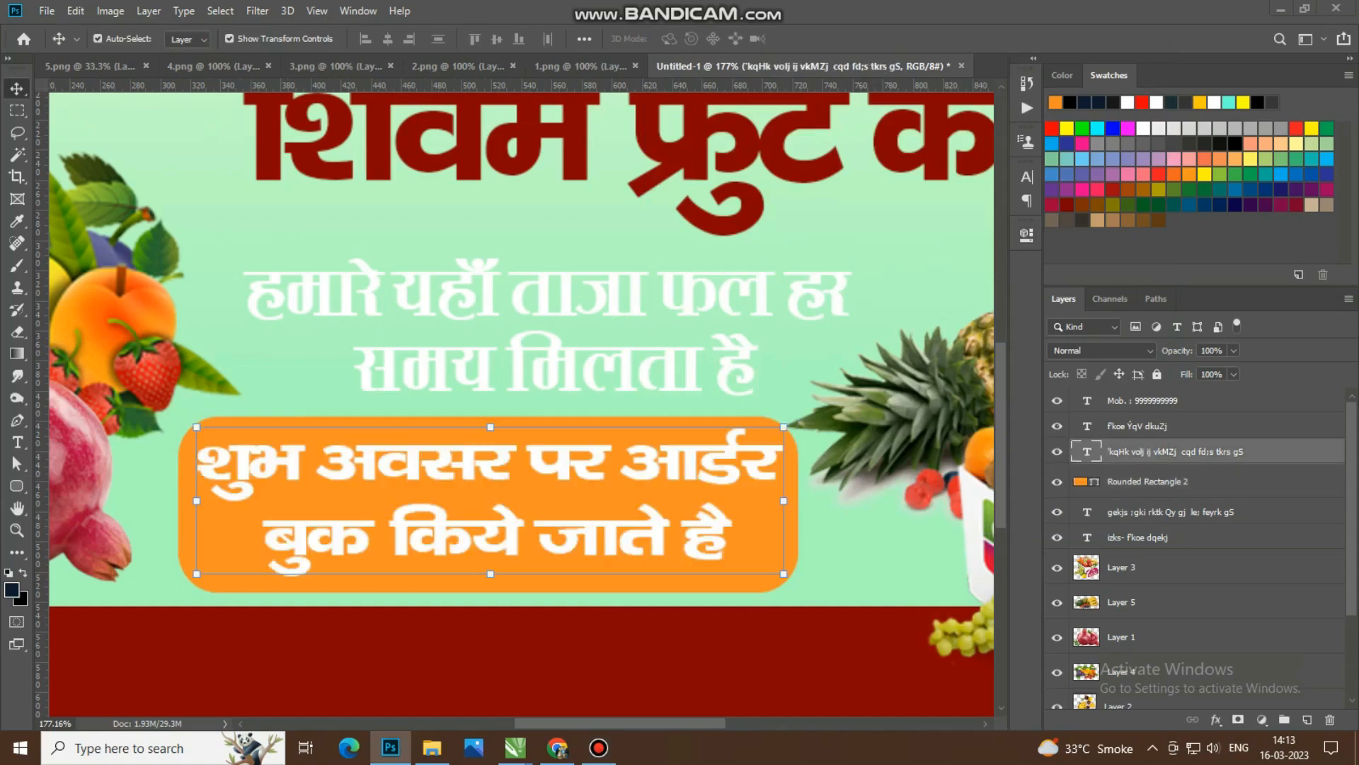
Step: Set the order-booking text's font size to 9 pt and its leading to 9 pt
{"action": "left_click", "coordinate": [1026, 177]}
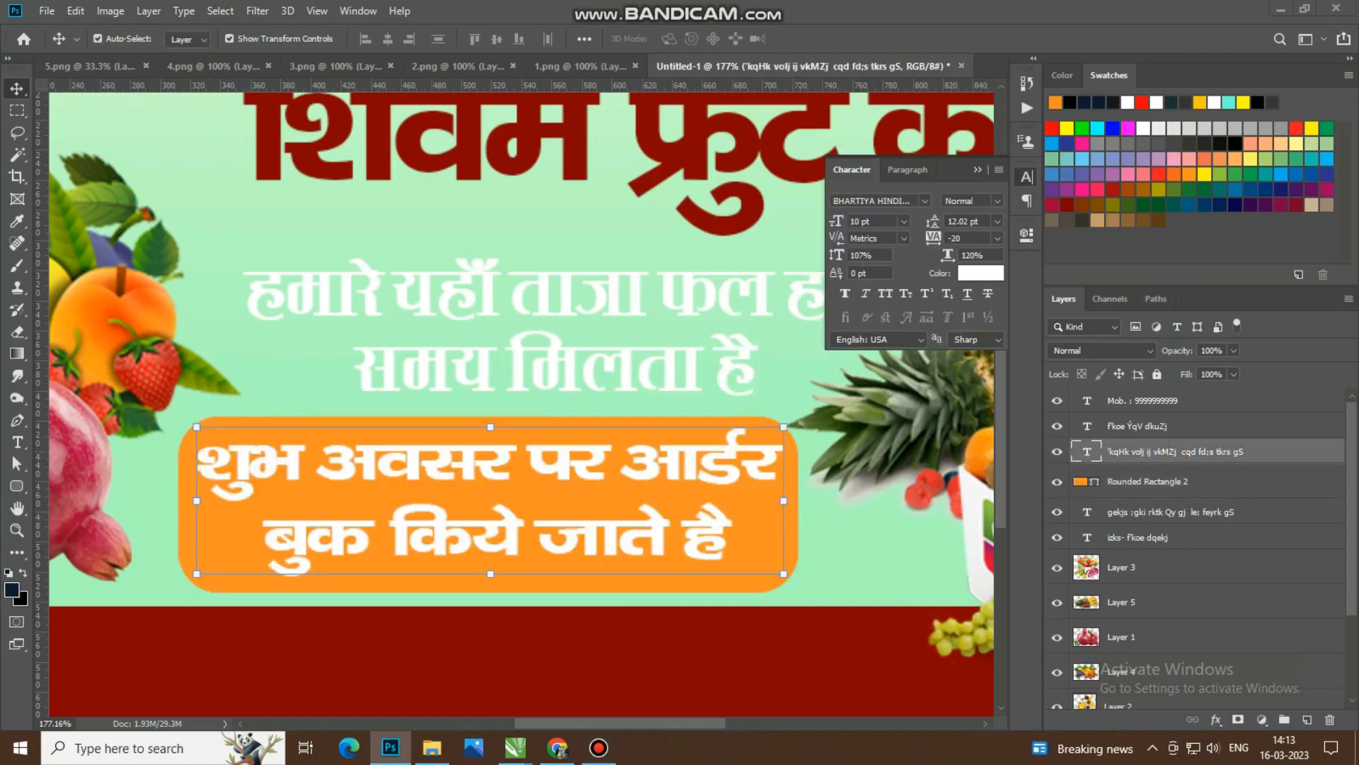
{"action": "left_click", "coordinate": [836, 221]}
{"action": "type", "text": "9"}
{"action": "key", "text": "Return"}
{"action": "left_click", "coordinate": [978, 169]}
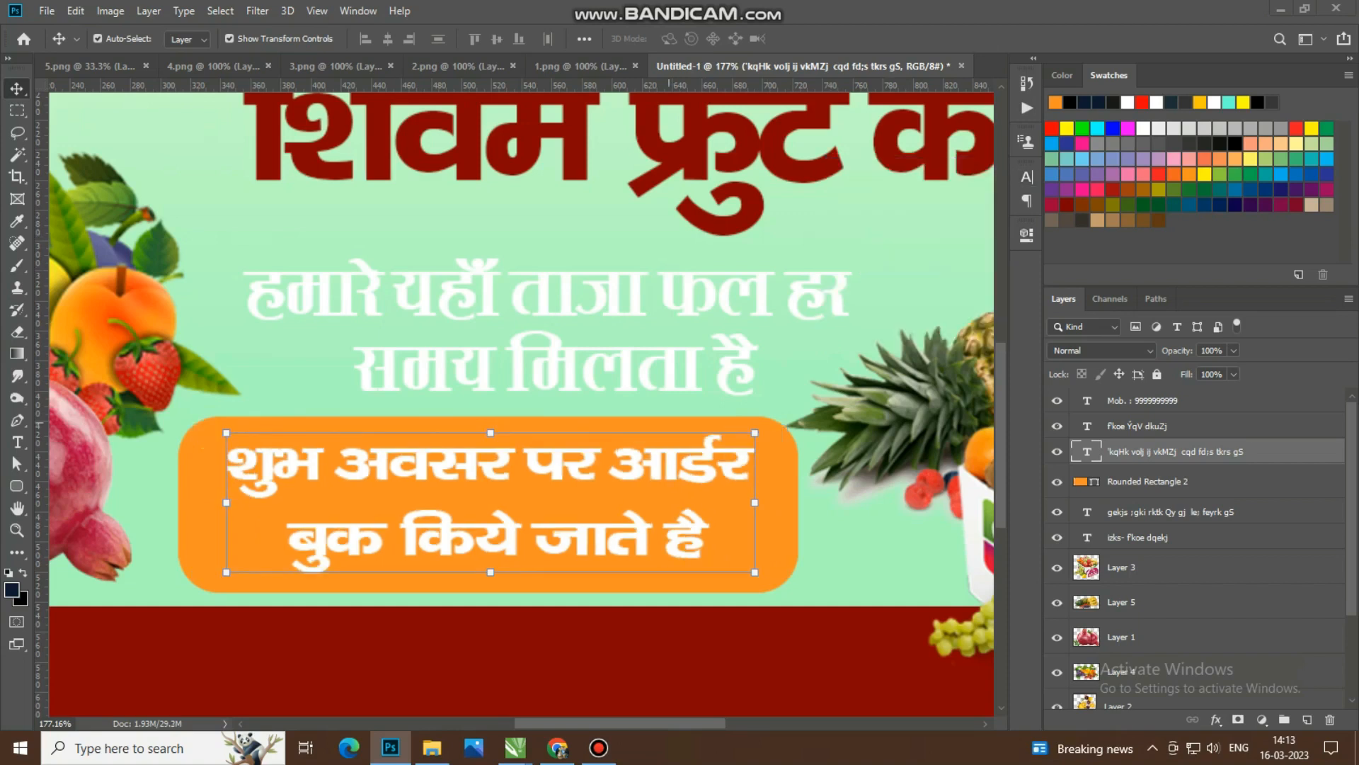
{"action": "left_click", "coordinate": [1026, 176]}
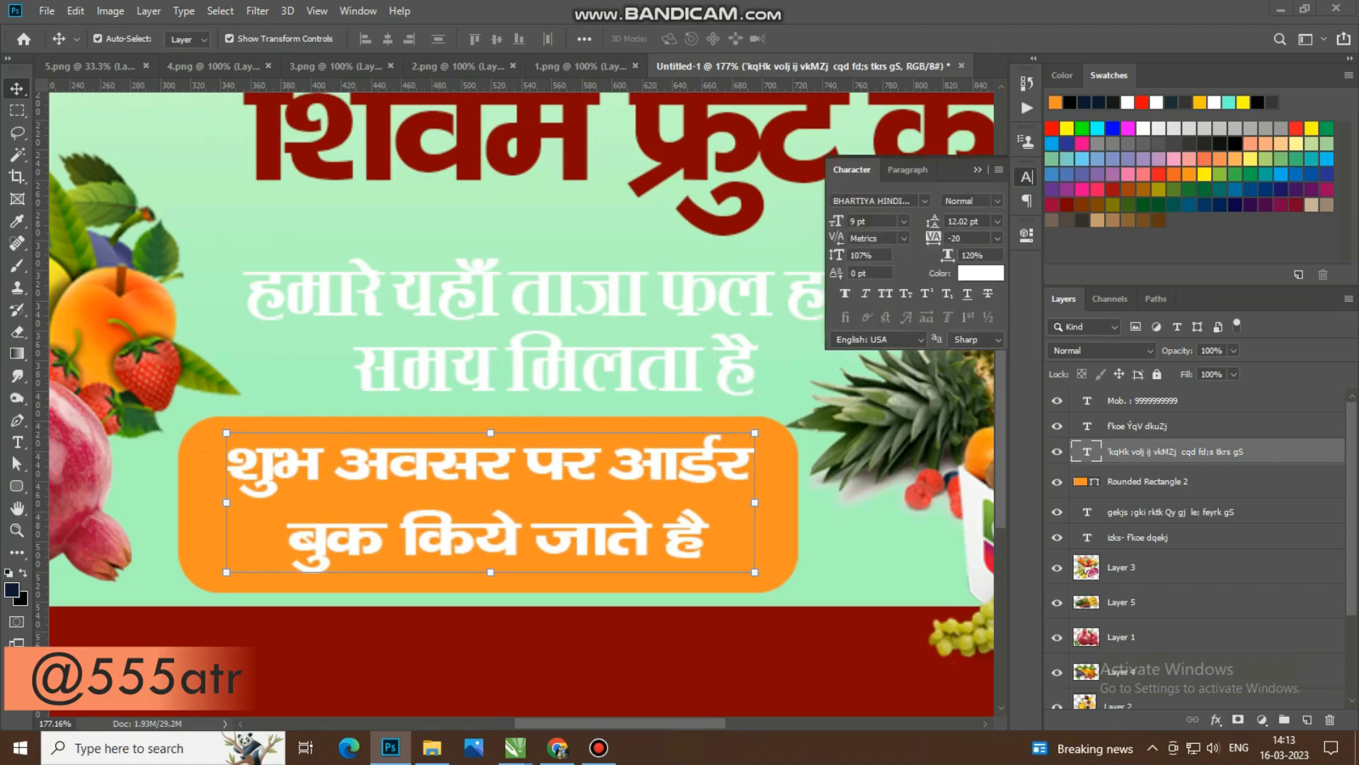
{"action": "left_click", "coordinate": [997, 221]}
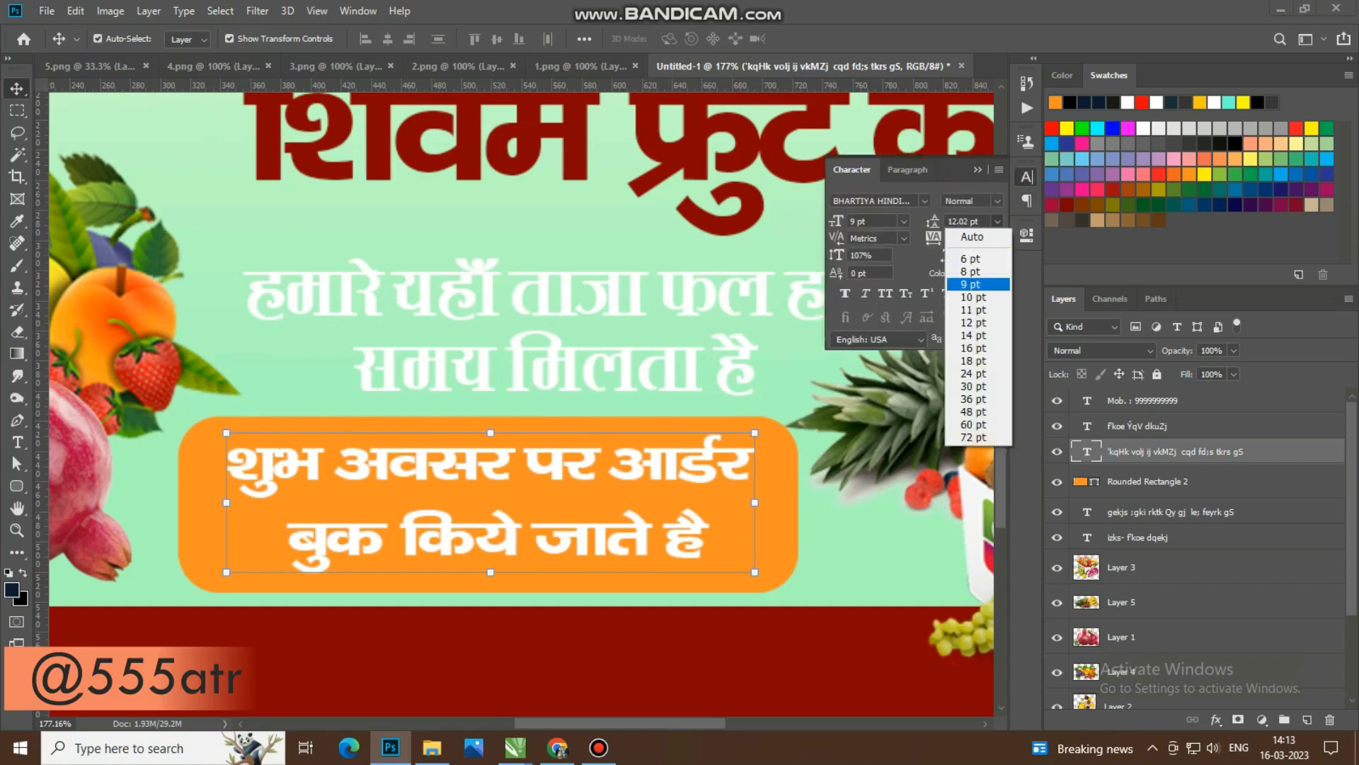
{"action": "left_click", "coordinate": [970, 284]}
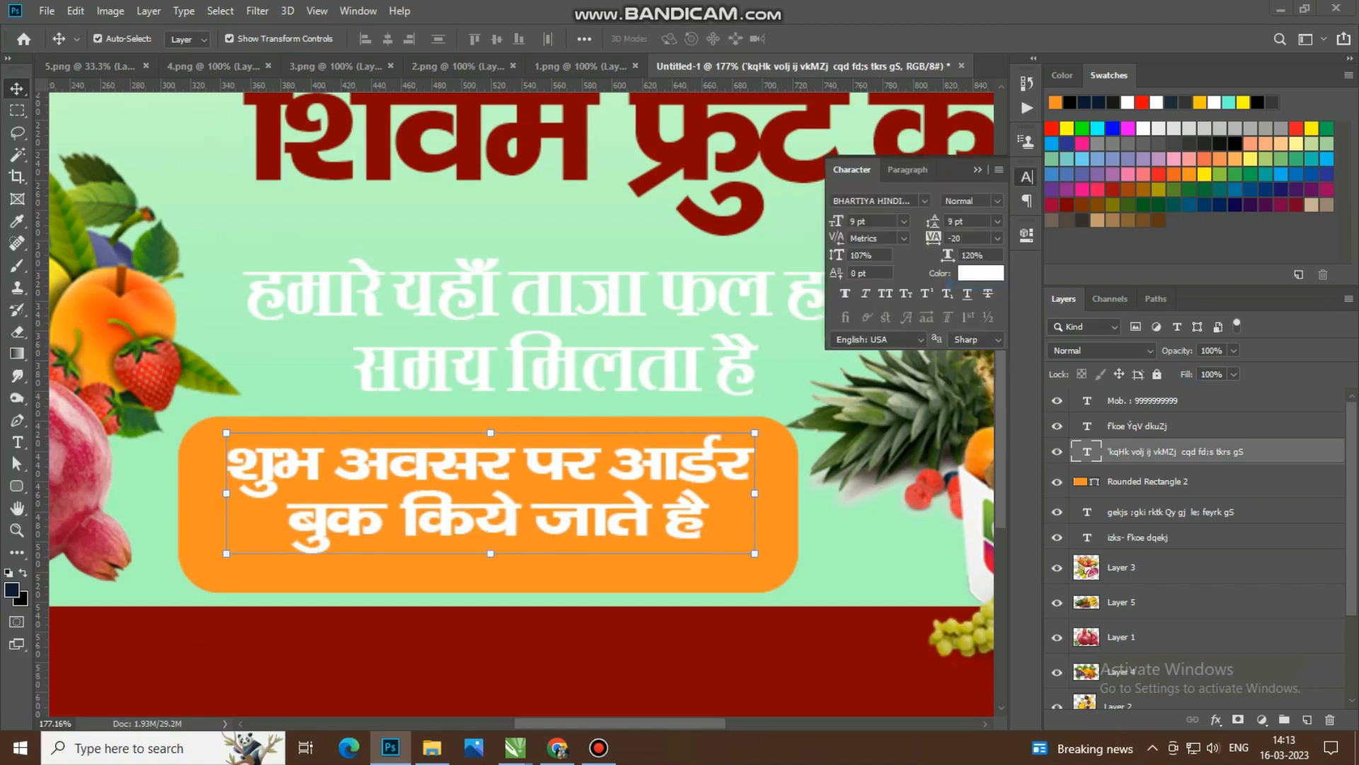
{"action": "left_click", "coordinate": [978, 169]}
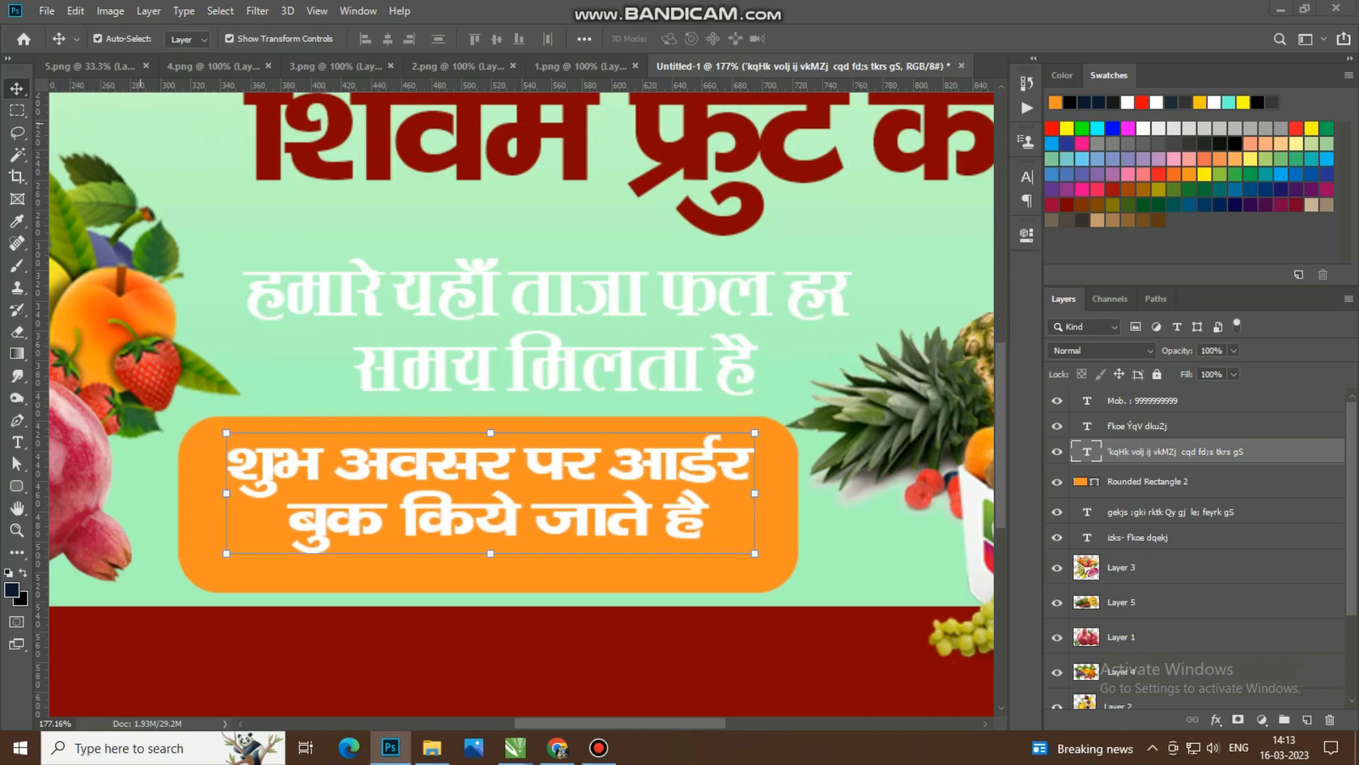
Step: Scale the order-booking text up to about 105.55% and centre it inside the orange rounded box
{"action": "key", "text": "Down"}
{"action": "key", "text": "Down"}
{"action": "key", "text": "Down"}
{"action": "key", "text": "Down"}
{"action": "key", "text": "Down"}
{"action": "key", "text": "Down"}
{"action": "key", "text": "Down"}
{"action": "key", "text": "Down"}
{"action": "key", "text": "Down"}
{"action": "key", "text": "Down"}
{"action": "key", "text": "Down"}
{"action": "key", "text": "Down"}
{"action": "key", "text": "Down"}
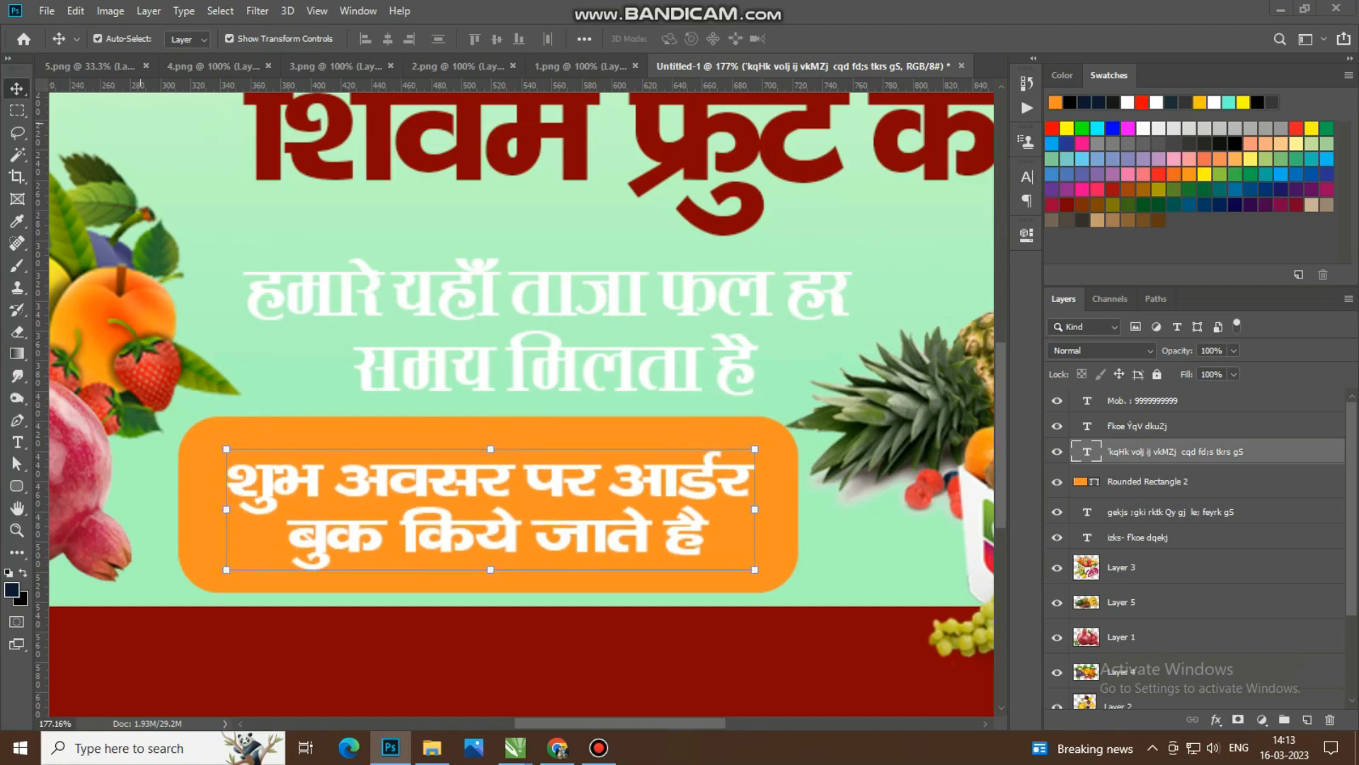
{"action": "left_click_drag", "start_coordinate": [754, 569], "coordinate": [787, 592]}
{"action": "left_click_drag", "start_coordinate": [689, 496], "coordinate": [664, 480]}
{"action": "key", "text": "Return"}
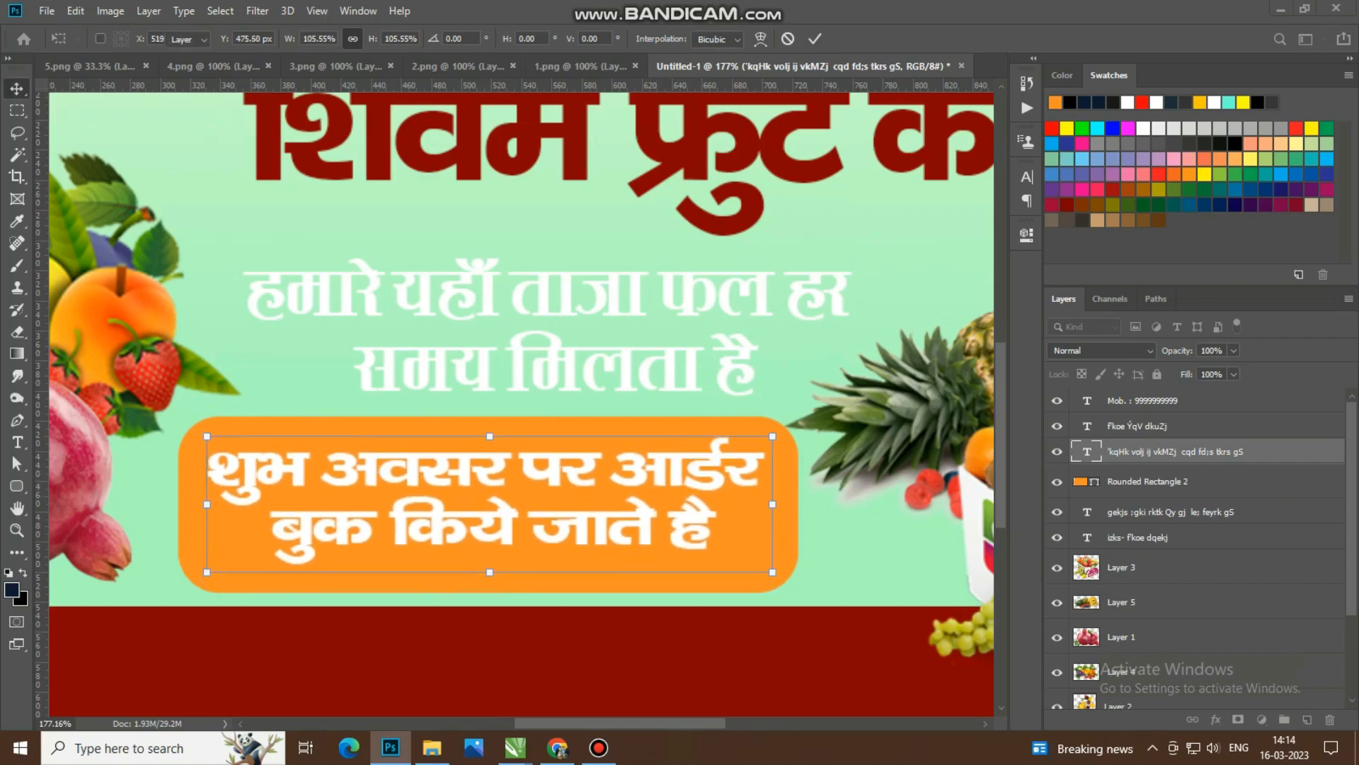
{"action": "key", "text": "ctrl+0"}
{"action": "left_click", "coordinate": [613, 642]}
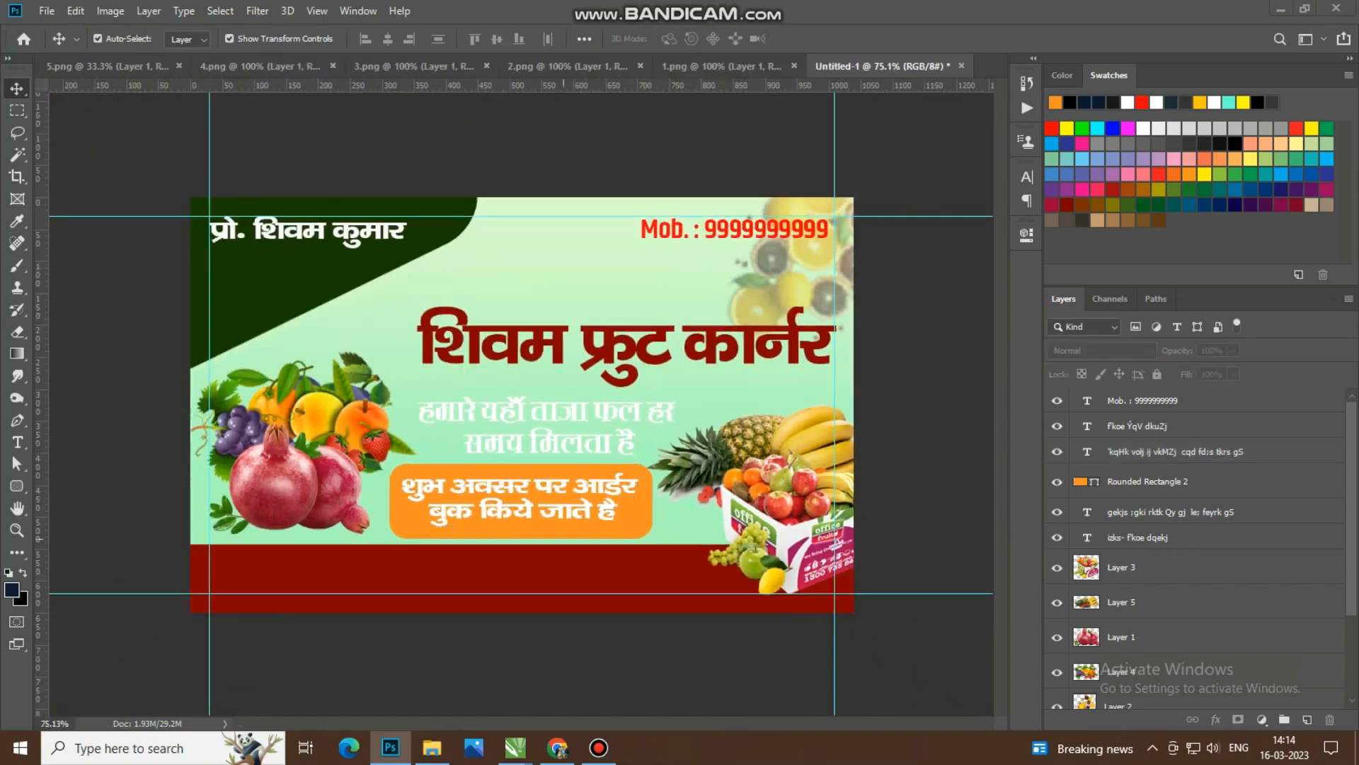
Step: Duplicate the order-booking text and place the copy on the dark red band at the card's lower edge
{"action": "left_click_drag", "start_coordinate": [565, 511], "coordinate": [507, 589]}
{"action": "scroll", "coordinate": [422, 589], "scroll_direction": "up", "scroll_amount": 6}
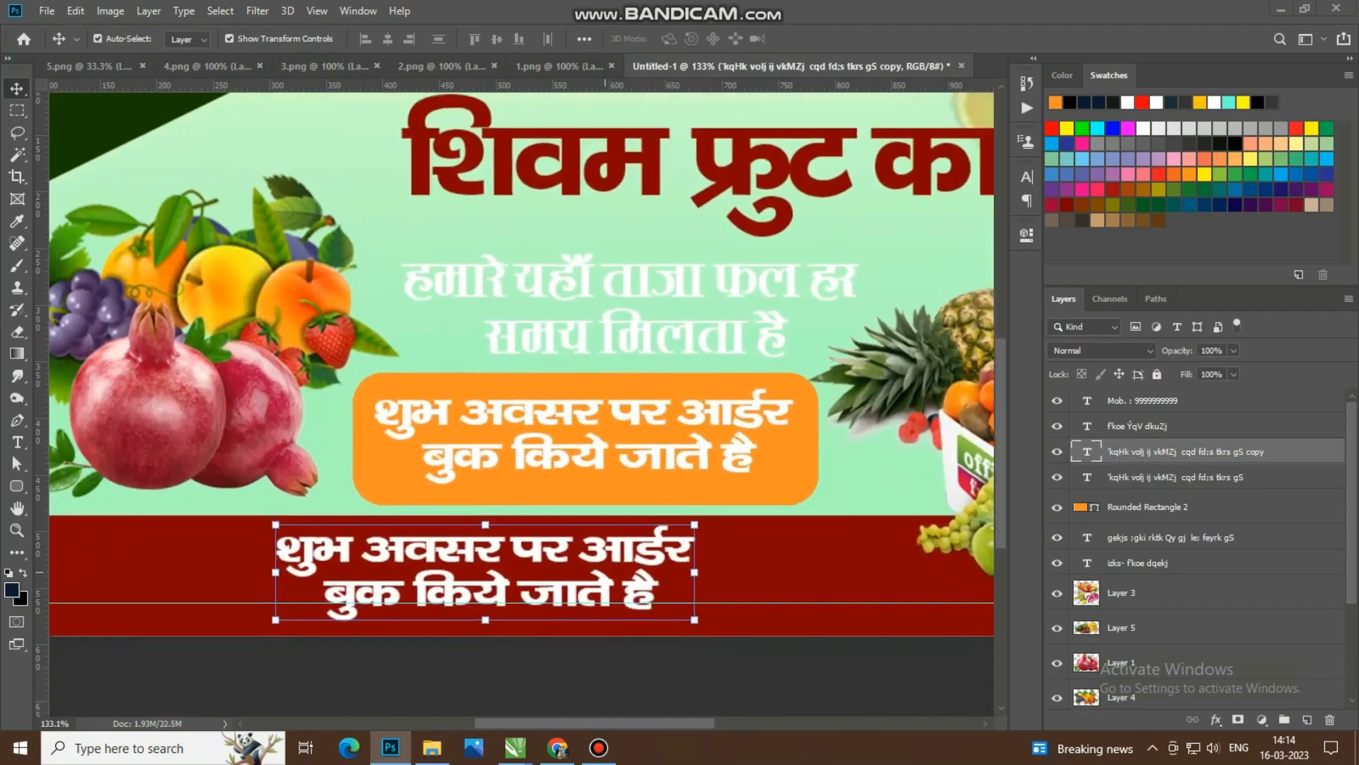
{"action": "key", "text": "ctrl+1"}
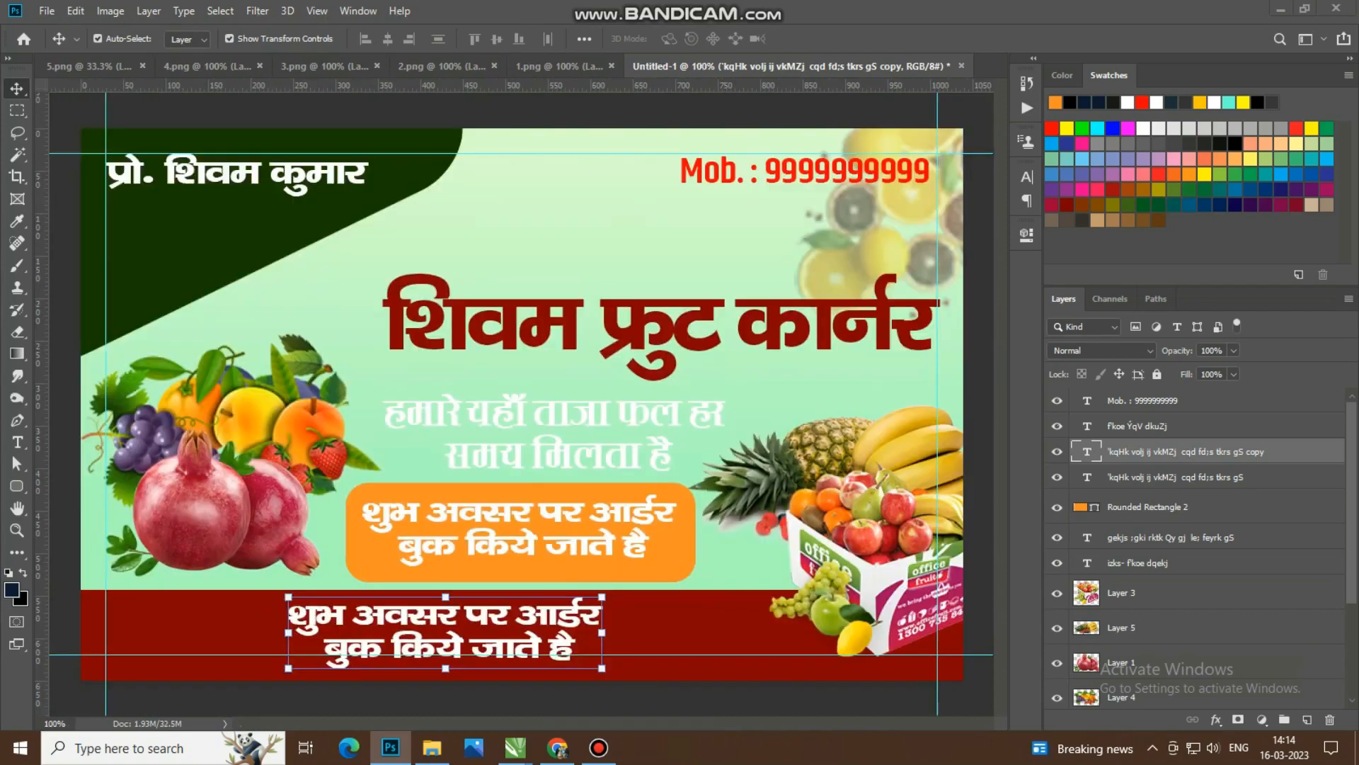
Step: Replace the copied text on the red band with the shop's one-line Hindi address, beginning with "पता :"
{"action": "key", "text": "t"}
{"action": "left_click", "coordinate": [450, 644]}
{"action": "key", "text": "ctrl+a"}
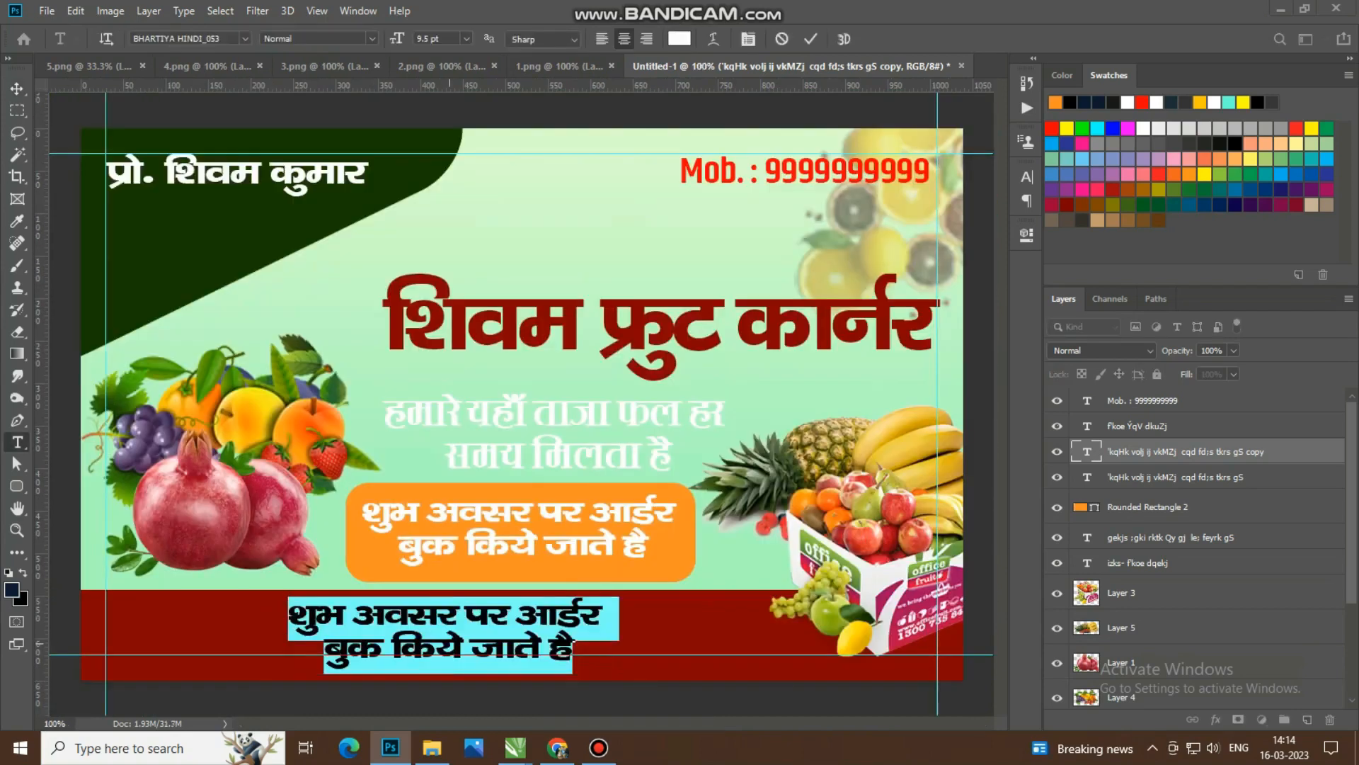
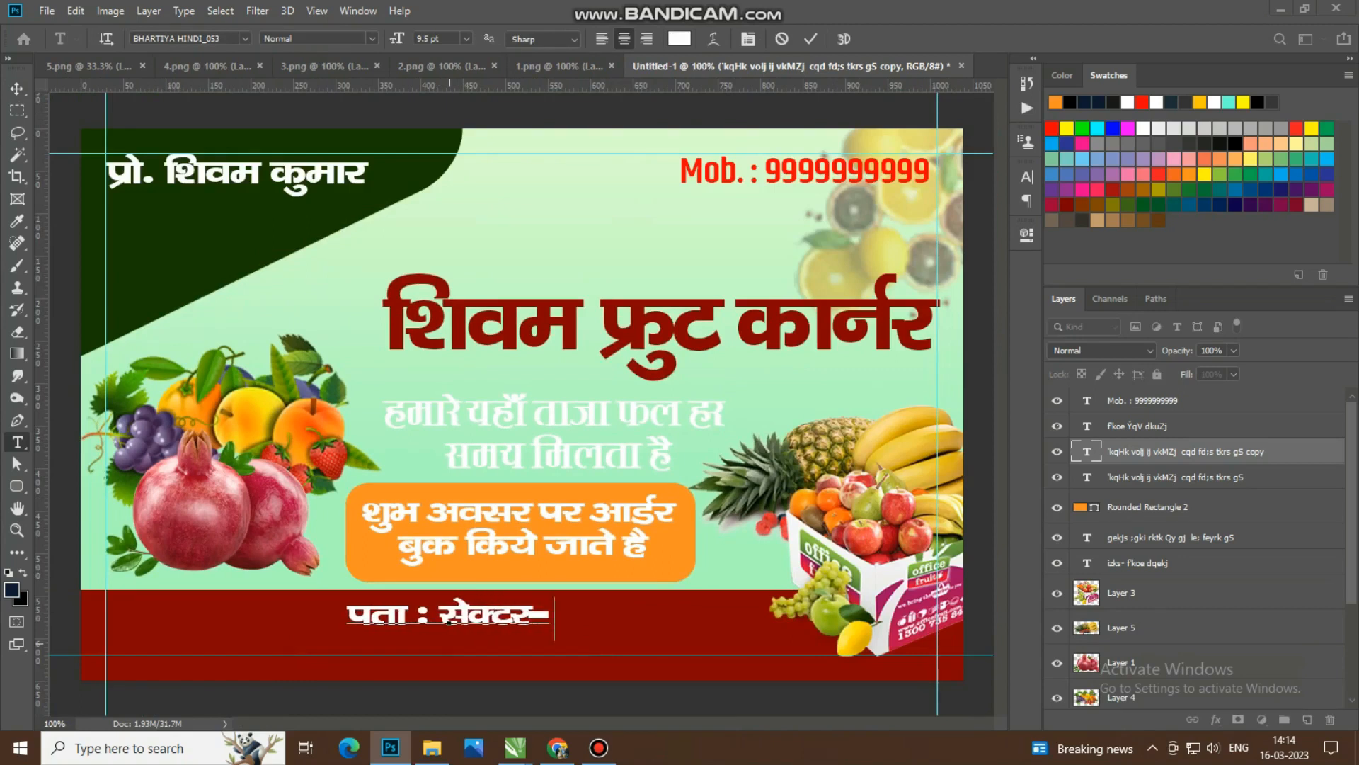
{"action": "key", "text": "BackSpace"}
{"action": "key", "text": "BackSpace"}
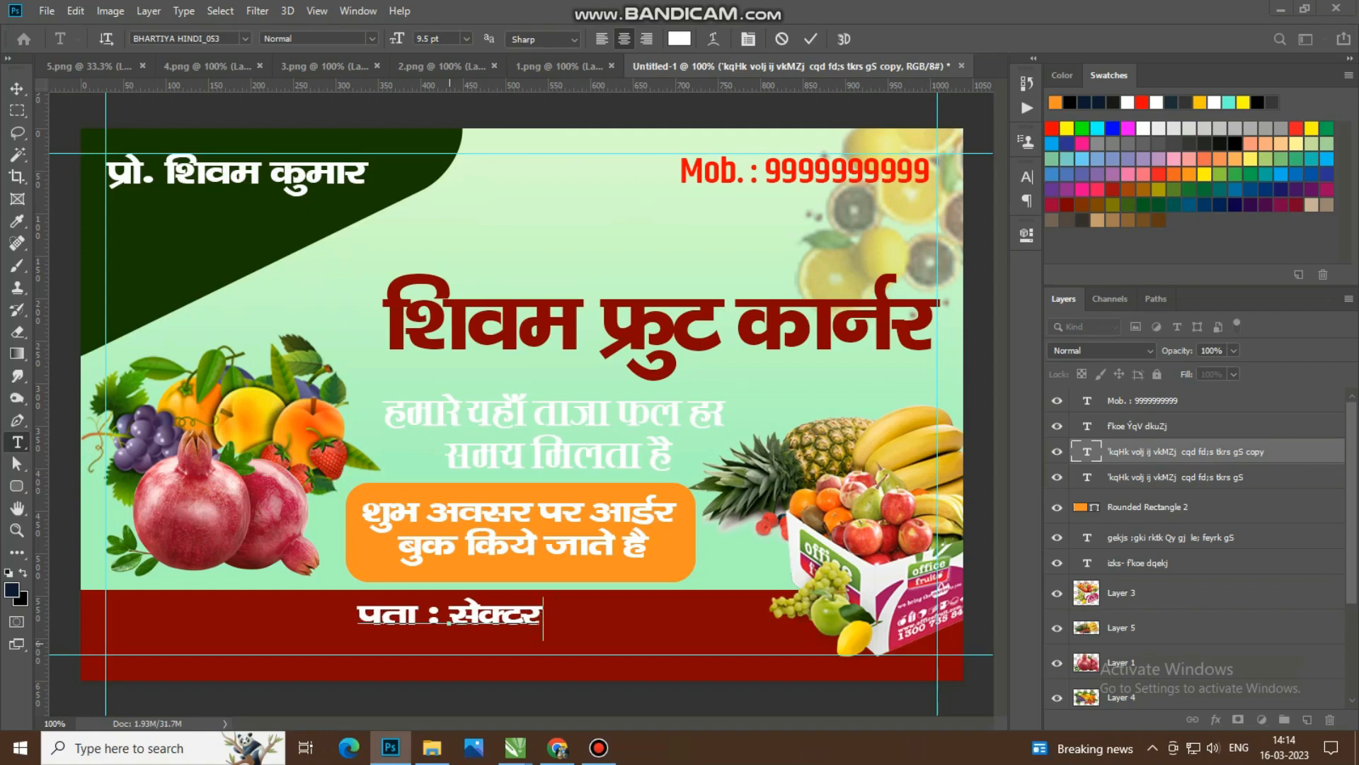
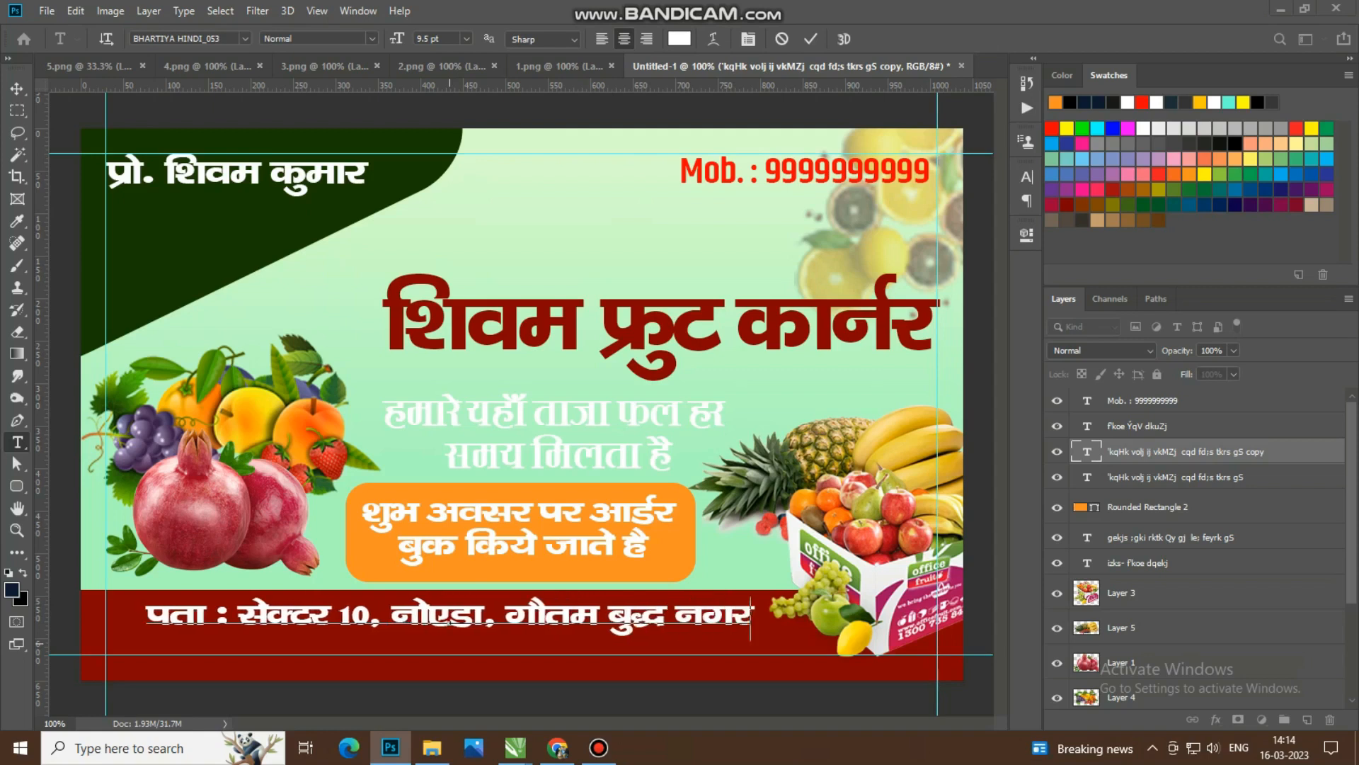
Step: Try a baseline shift of 5 pt on the whole address line and reset it to 0 pt
{"action": "key", "text": "ctrl+a"}
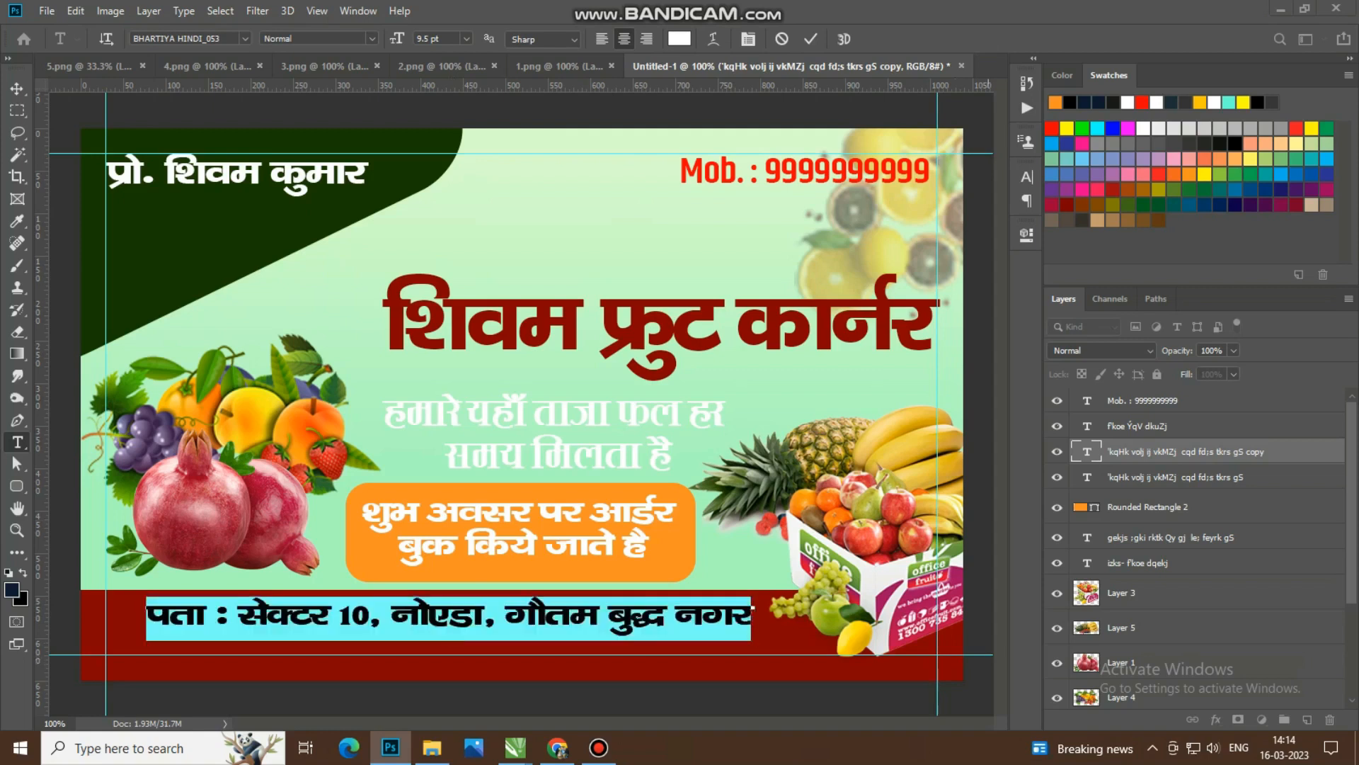
{"action": "left_click", "coordinate": [1027, 177]}
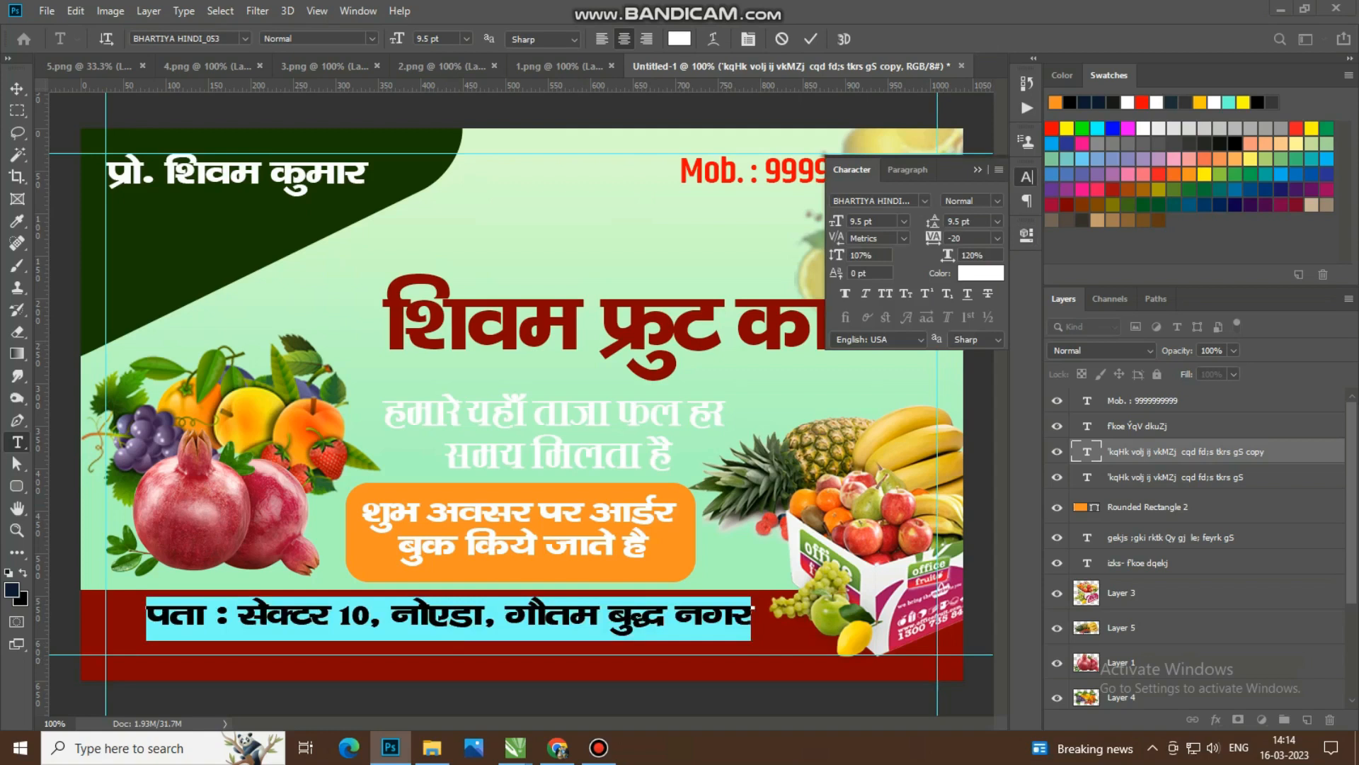
{"action": "left_click", "coordinate": [869, 274]}
{"action": "key", "text": "Up"}
{"action": "key", "text": "Up"}
{"action": "key", "text": "Up"}
{"action": "key", "text": "Up"}
{"action": "key", "text": "Up"}
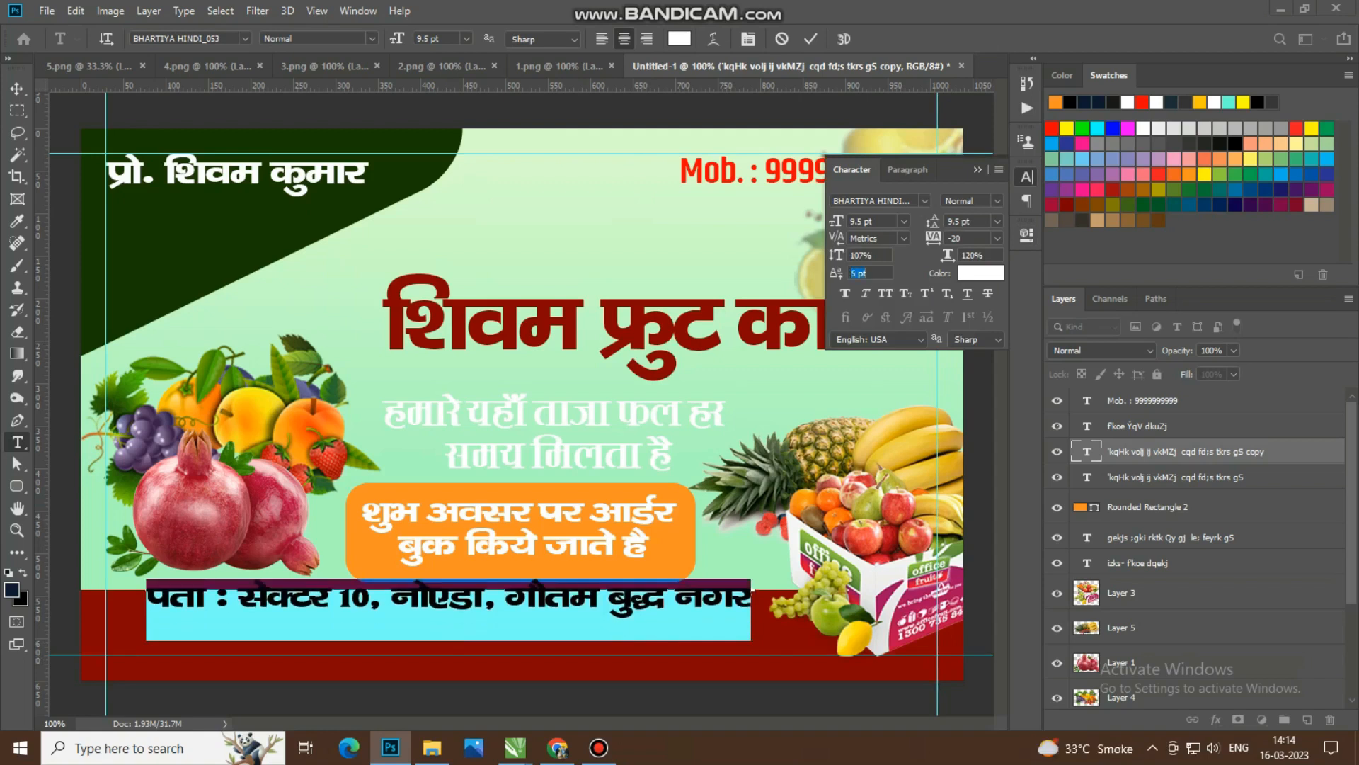
{"action": "type", "text": "0"}
{"action": "key", "text": "Return"}
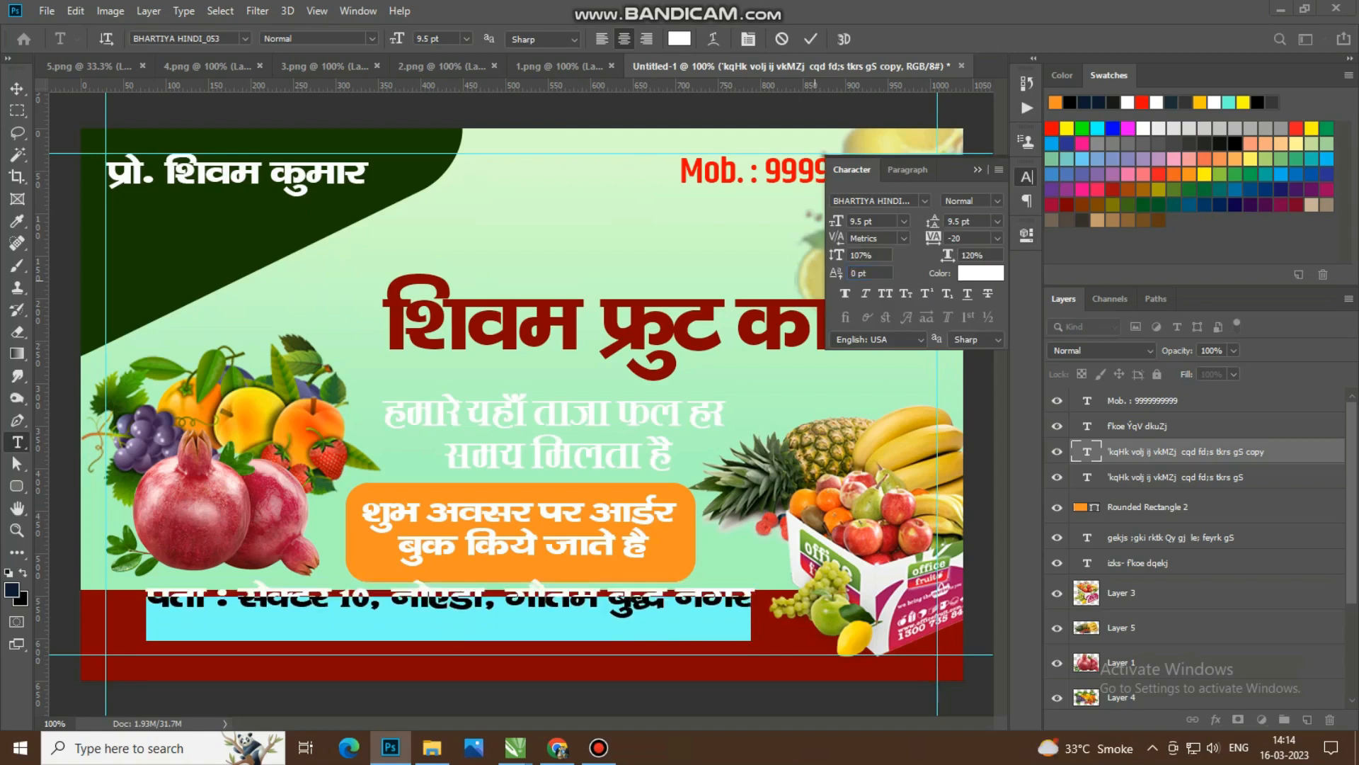
Step: Set the vertical scale of the whole address line on the red band to 113%
{"action": "key", "text": "Up"}
{"action": "key", "text": "Up"}
{"action": "key", "text": "Up"}
{"action": "key", "text": "Up"}
{"action": "key", "text": "Up"}
{"action": "key", "text": "Up"}
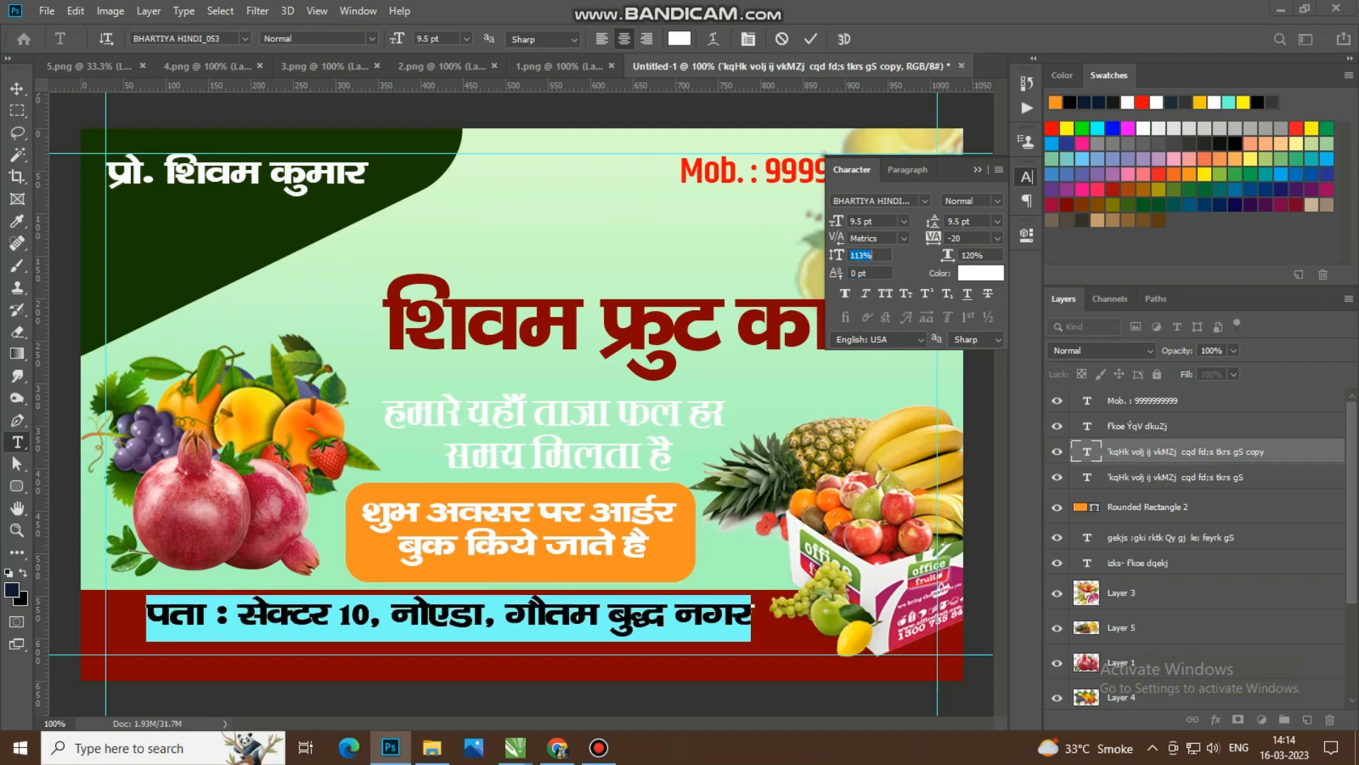
{"action": "key", "text": "ctrl+t"}
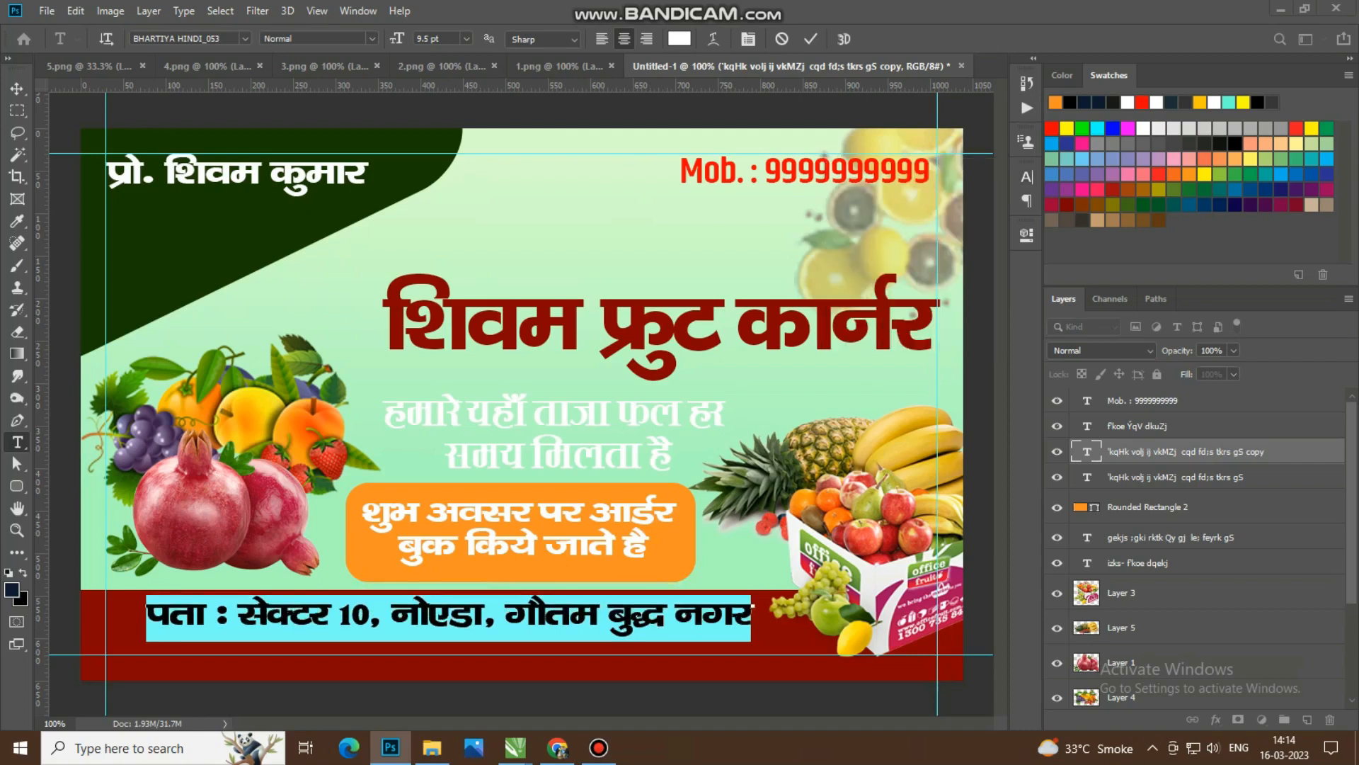
Step: Move the address line to the left margin guide, scale it to about 109.43% and nudge it down on the red band
{"action": "left_click", "coordinate": [17, 89]}
{"action": "left_click_drag", "start_coordinate": [448, 612], "coordinate": [419, 621]}
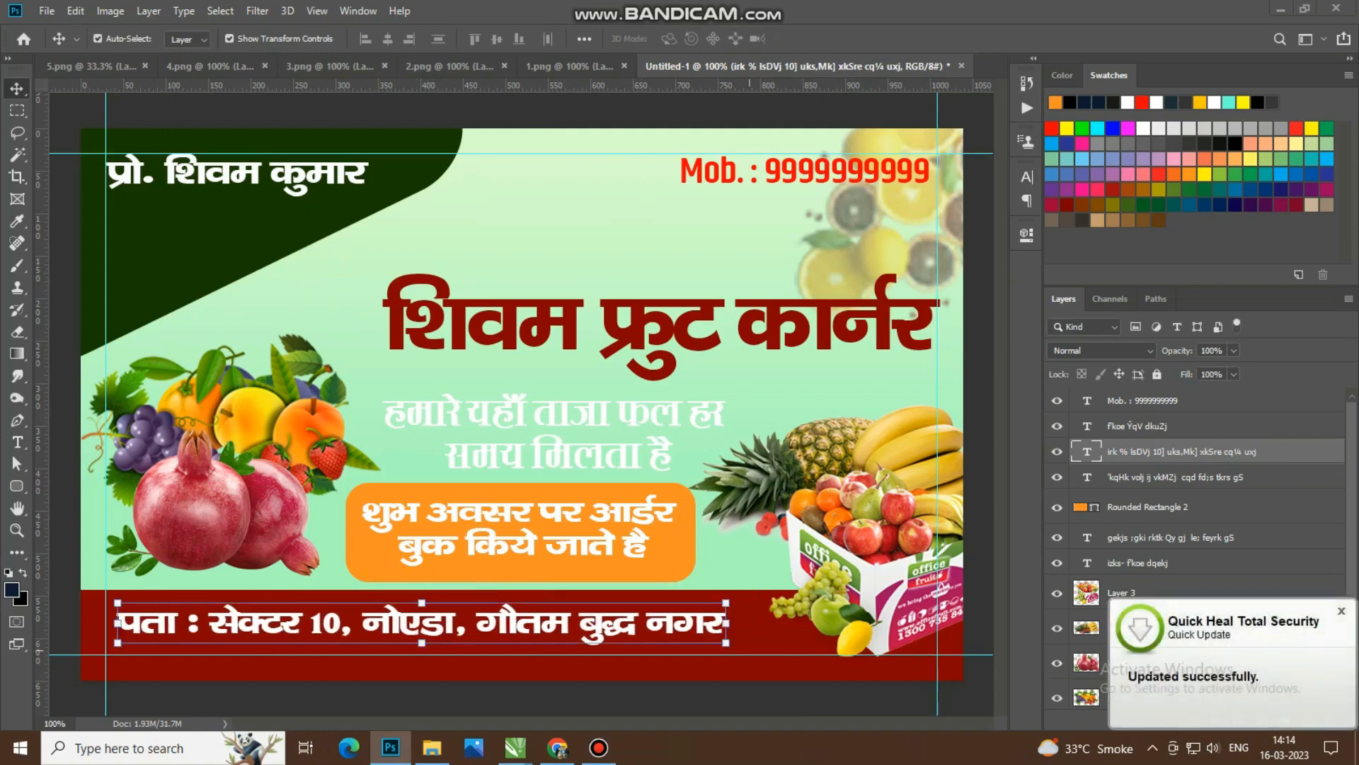
{"action": "left_click_drag", "start_coordinate": [726, 622], "coordinate": [772, 626]}
{"action": "left_click_drag", "start_coordinate": [117, 627], "coordinate": [105, 627]}
{"action": "key", "text": "Down"}
{"action": "key", "text": "Down"}
{"action": "key", "text": "Down"}
{"action": "key", "text": "Down"}
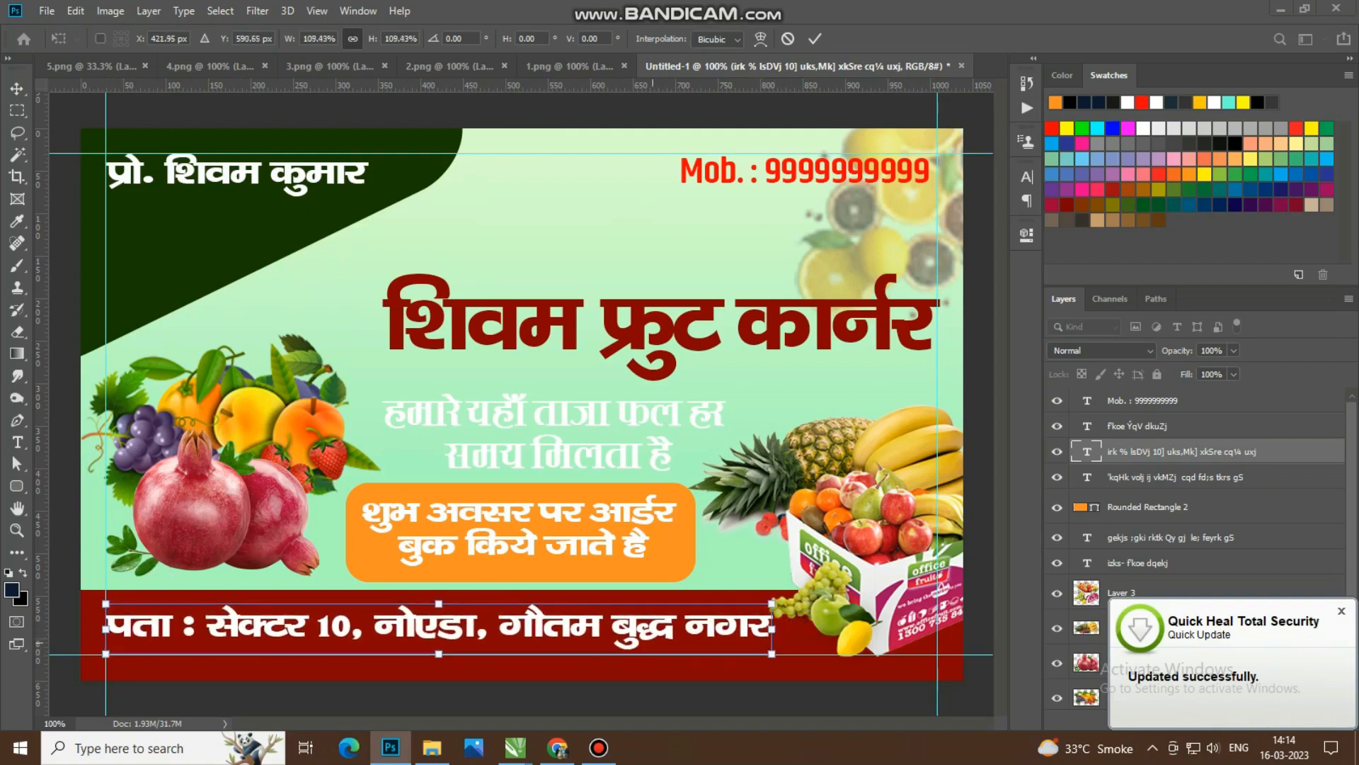
{"action": "scroll", "coordinate": [637, 596], "scroll_direction": "down", "scroll_amount": 6}
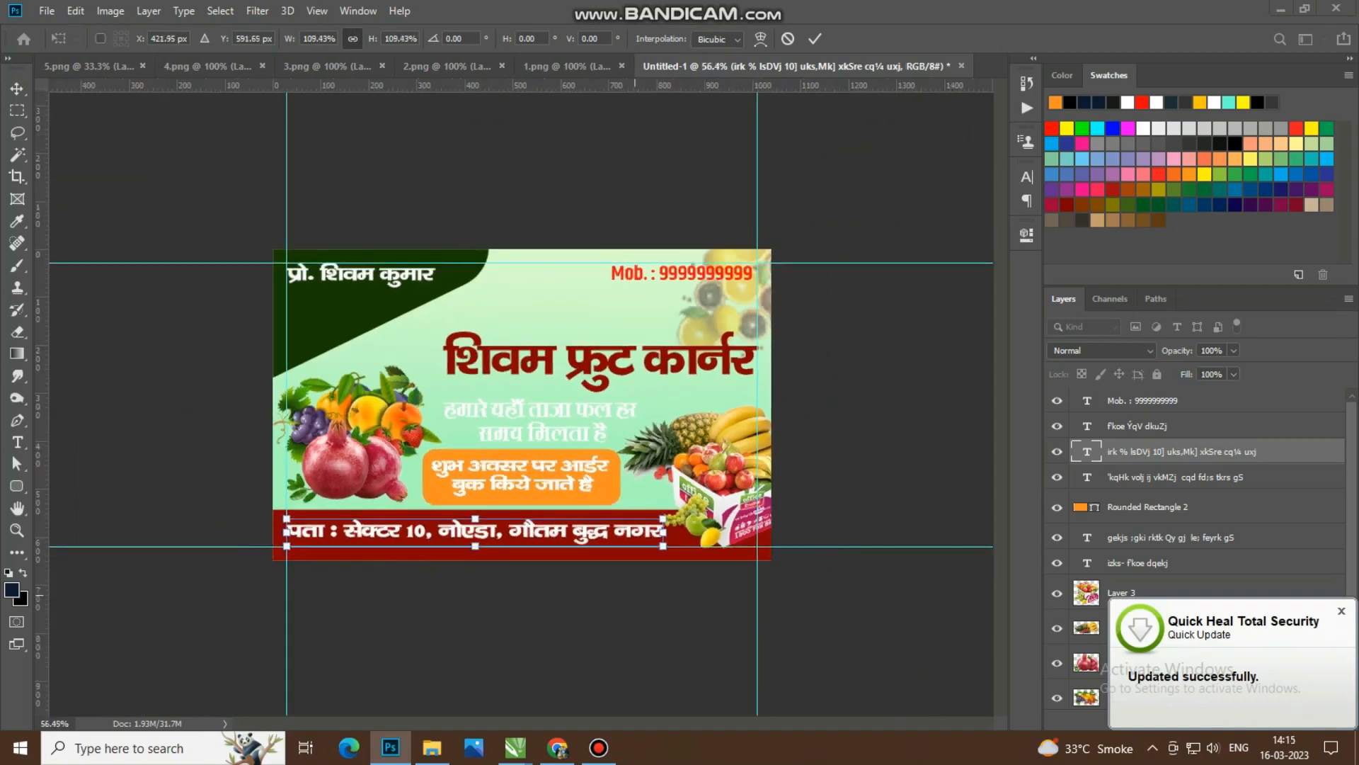
{"action": "key", "text": "Return"}
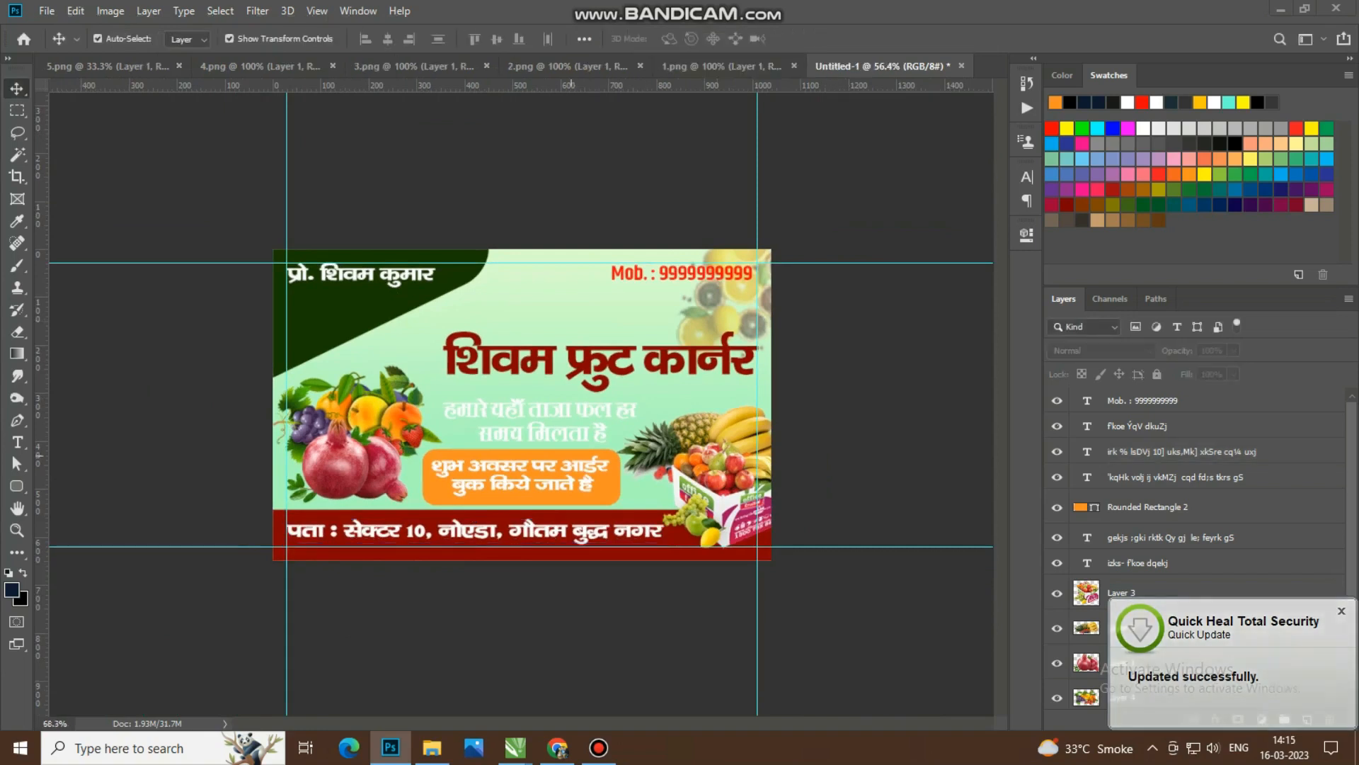
Step: Add a white 5 px outside Stroke layer style to the mobile number text
{"action": "key", "text": "ctrl+1"}
{"action": "left_click", "coordinate": [776, 171]}
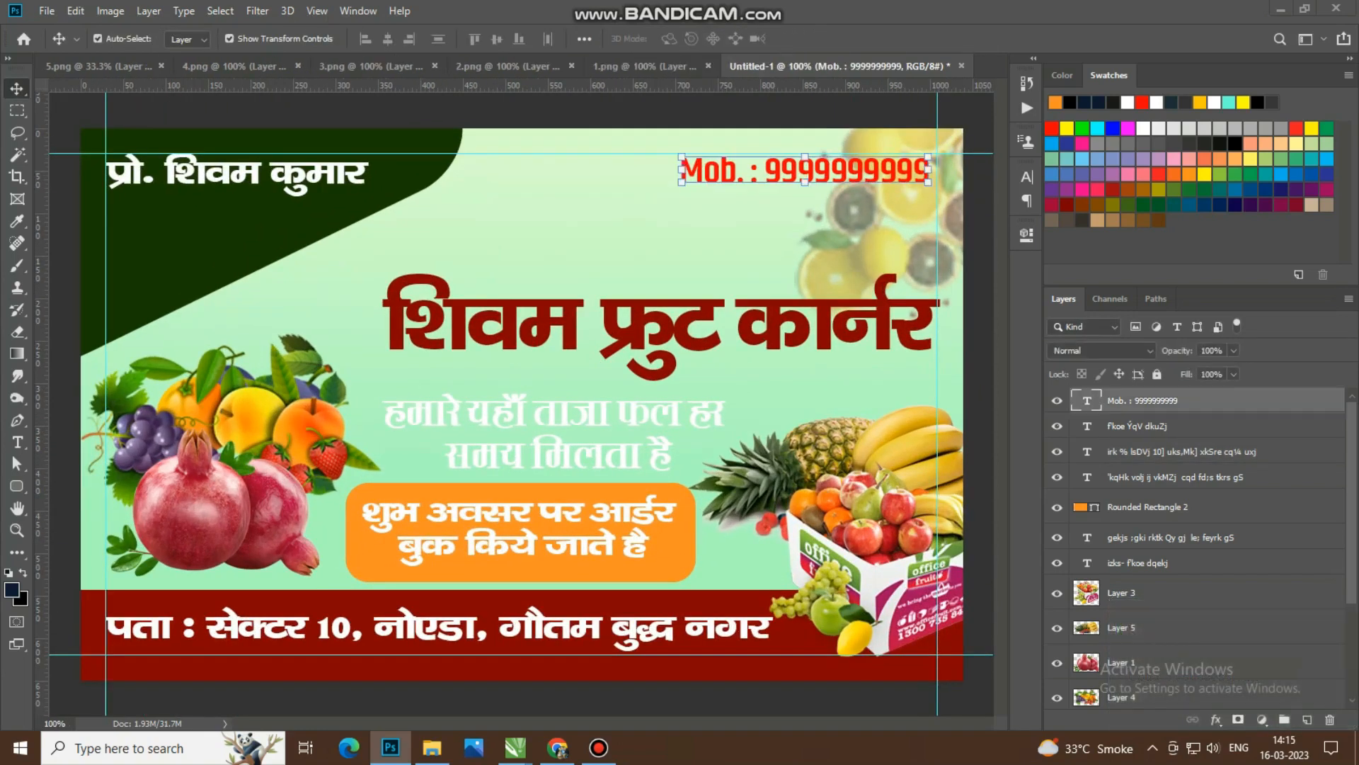
{"action": "double_click", "coordinate": [1257, 401]}
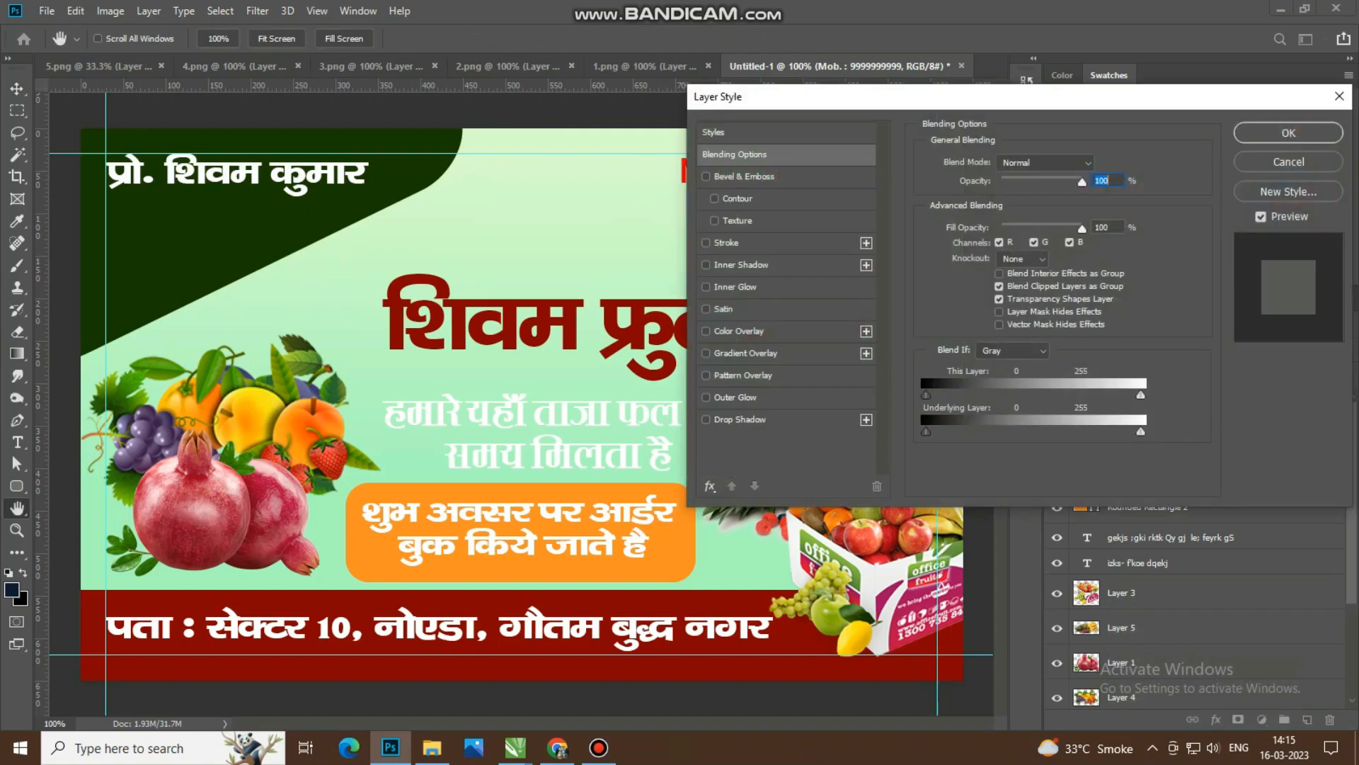
{"action": "left_click", "coordinate": [727, 243]}
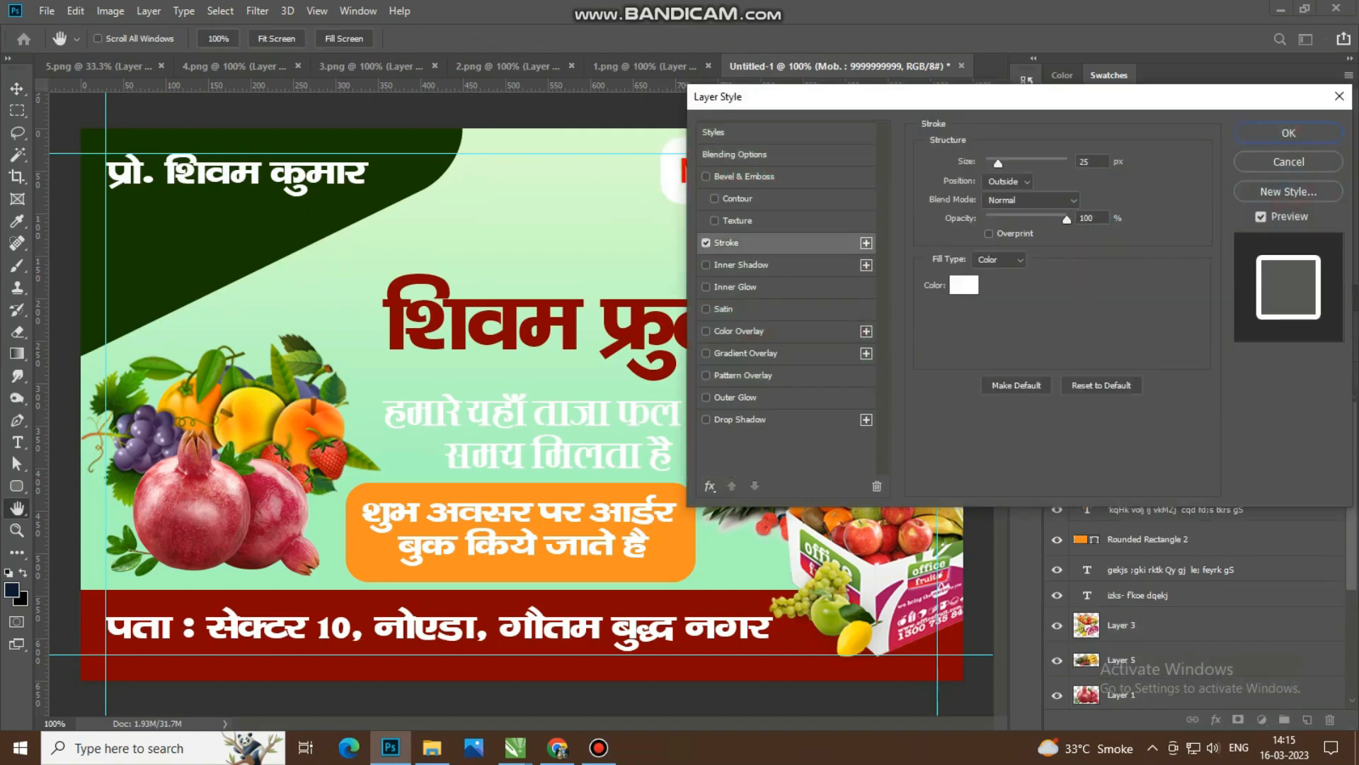
{"action": "type", "text": "5"}
{"action": "left_click", "coordinate": [964, 285]}
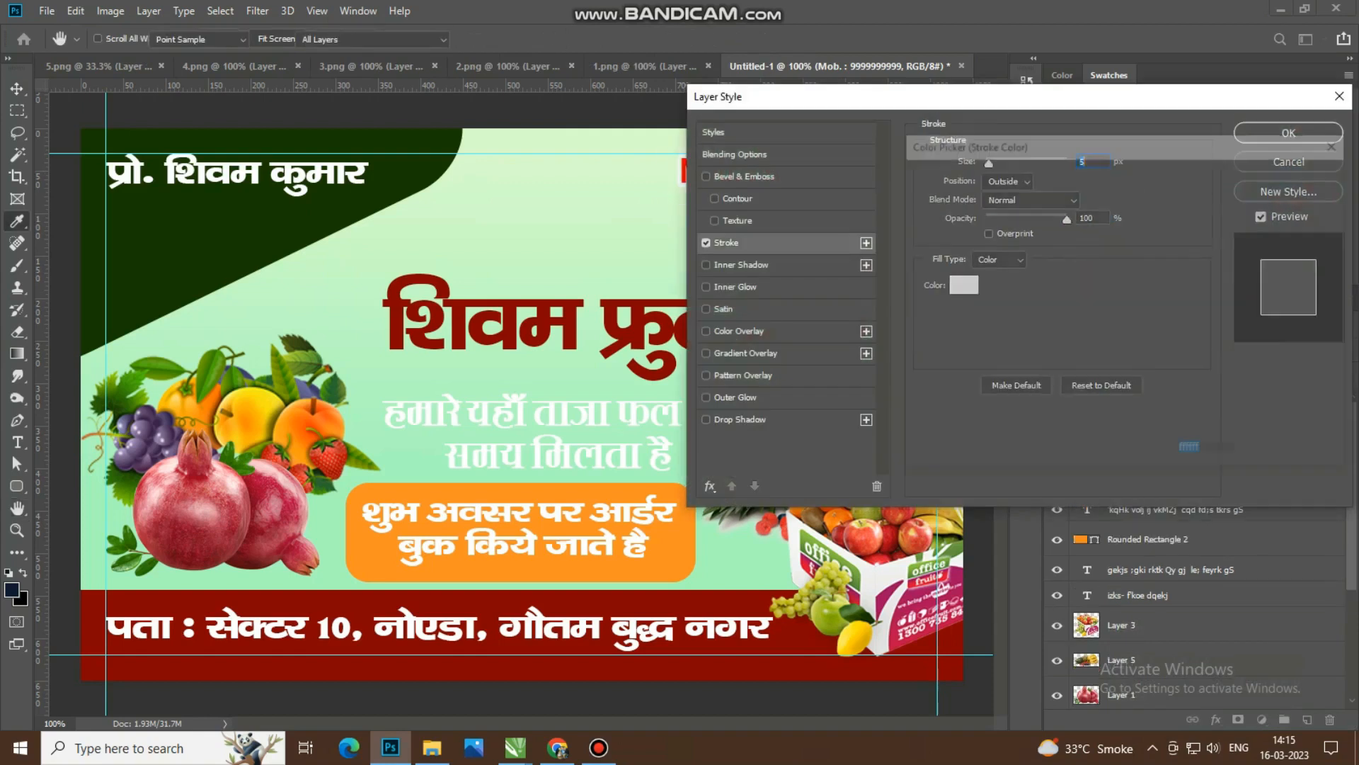
{"action": "left_click", "coordinate": [1294, 175]}
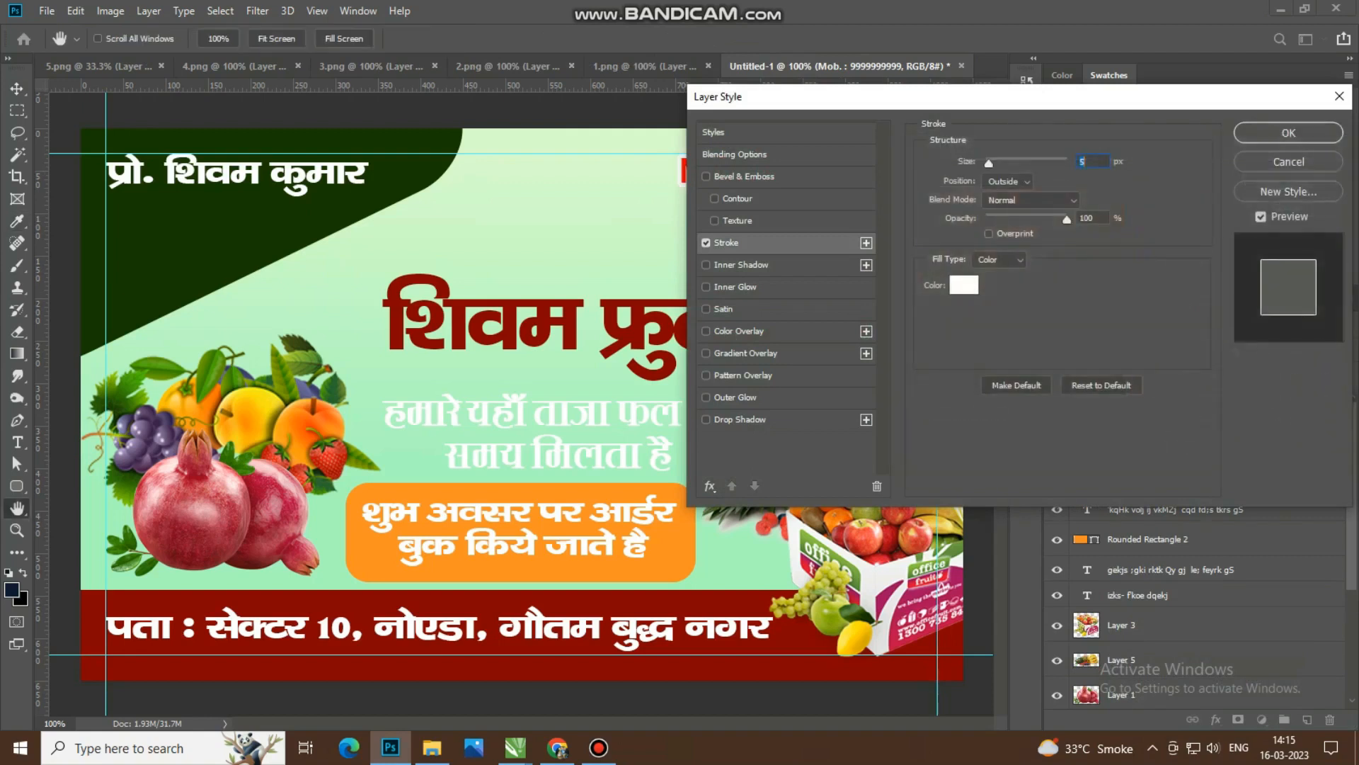
{"action": "left_click_drag", "start_coordinate": [920, 97], "coordinate": [726, 275]}
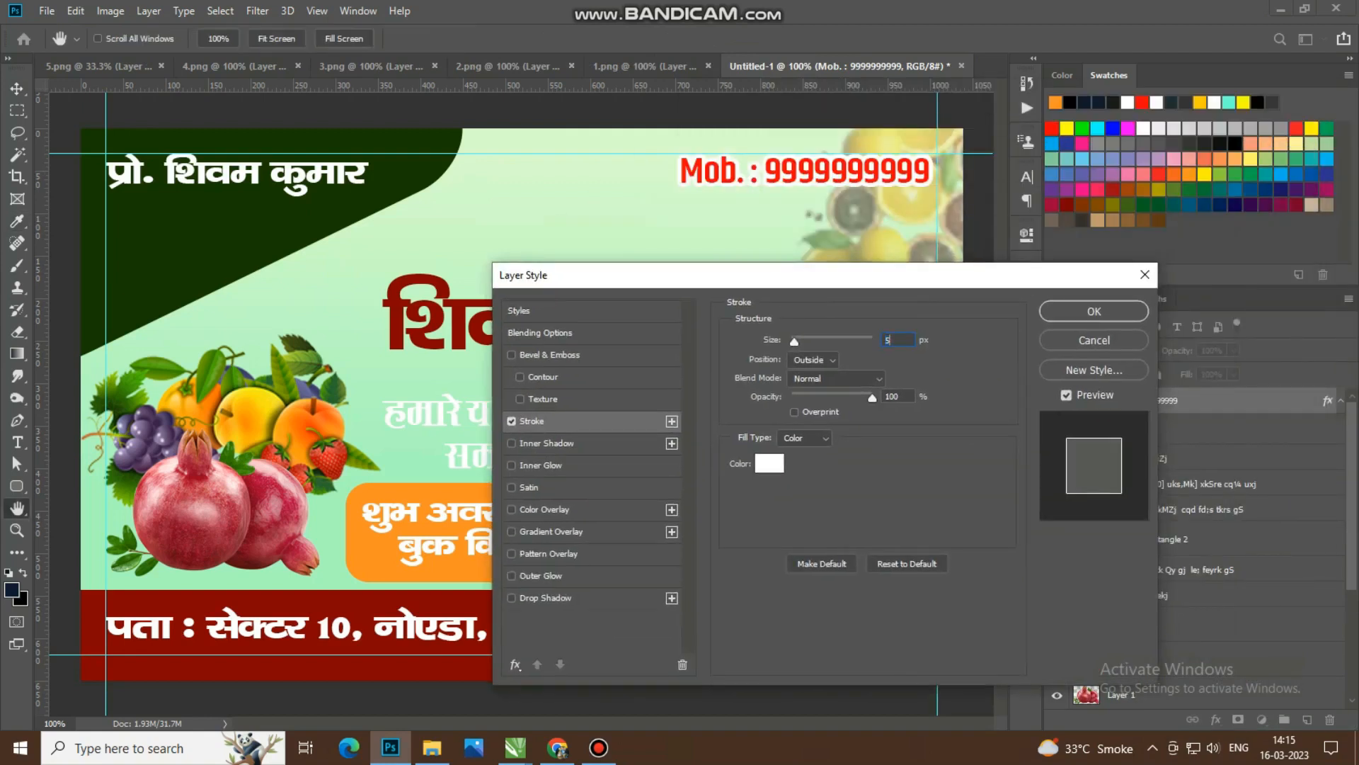
{"action": "left_click", "coordinate": [1094, 311]}
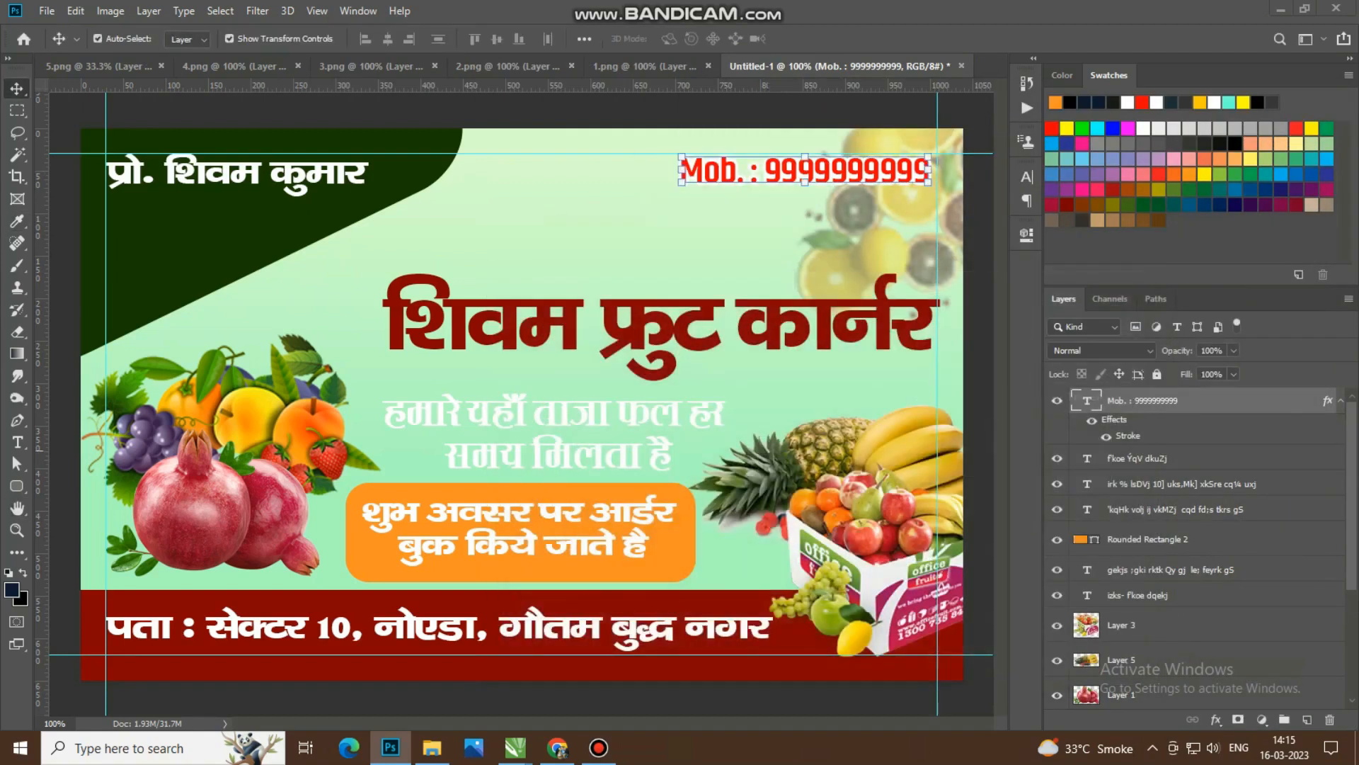
Step: Recolour the mobile number text to the slightly darker red d90707
{"action": "double_click", "coordinate": [1087, 401]}
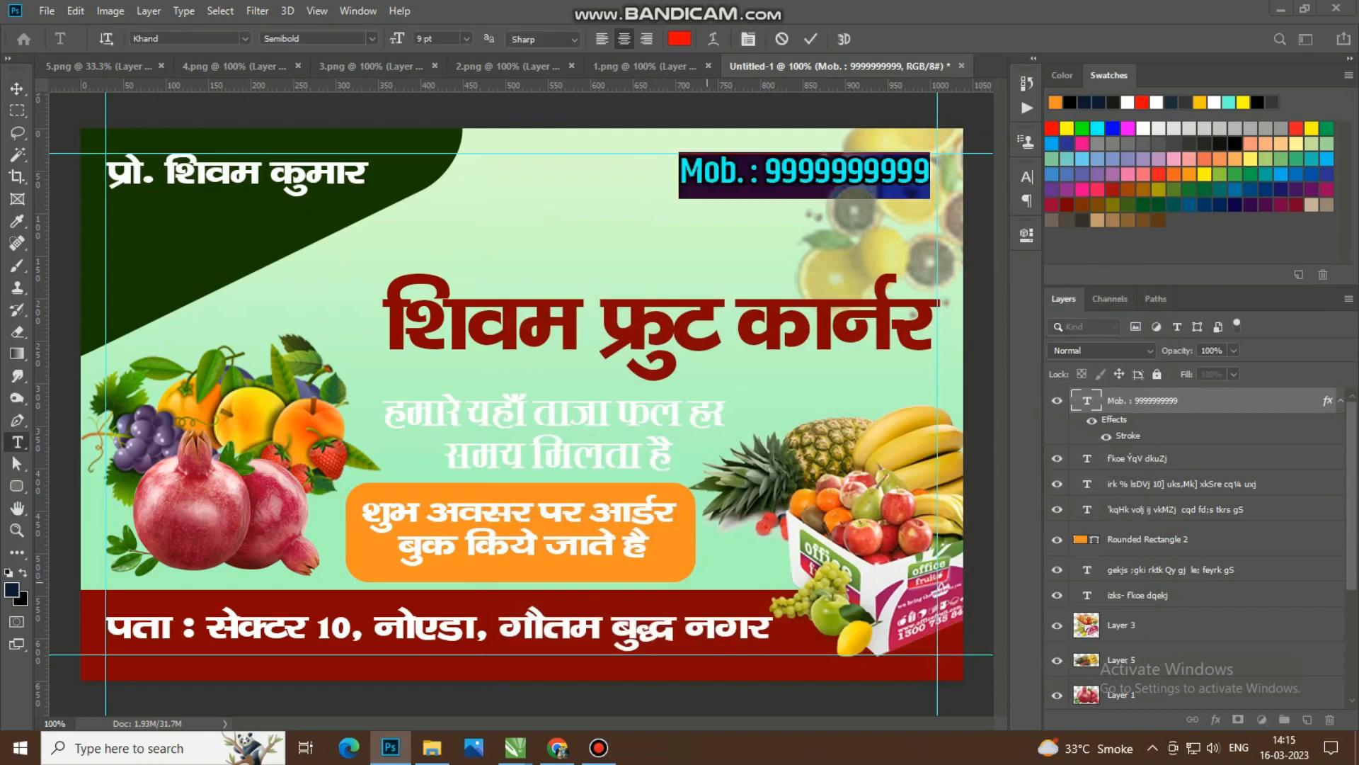
{"action": "left_click", "coordinate": [679, 39]}
{"action": "type", "text": "870101"}
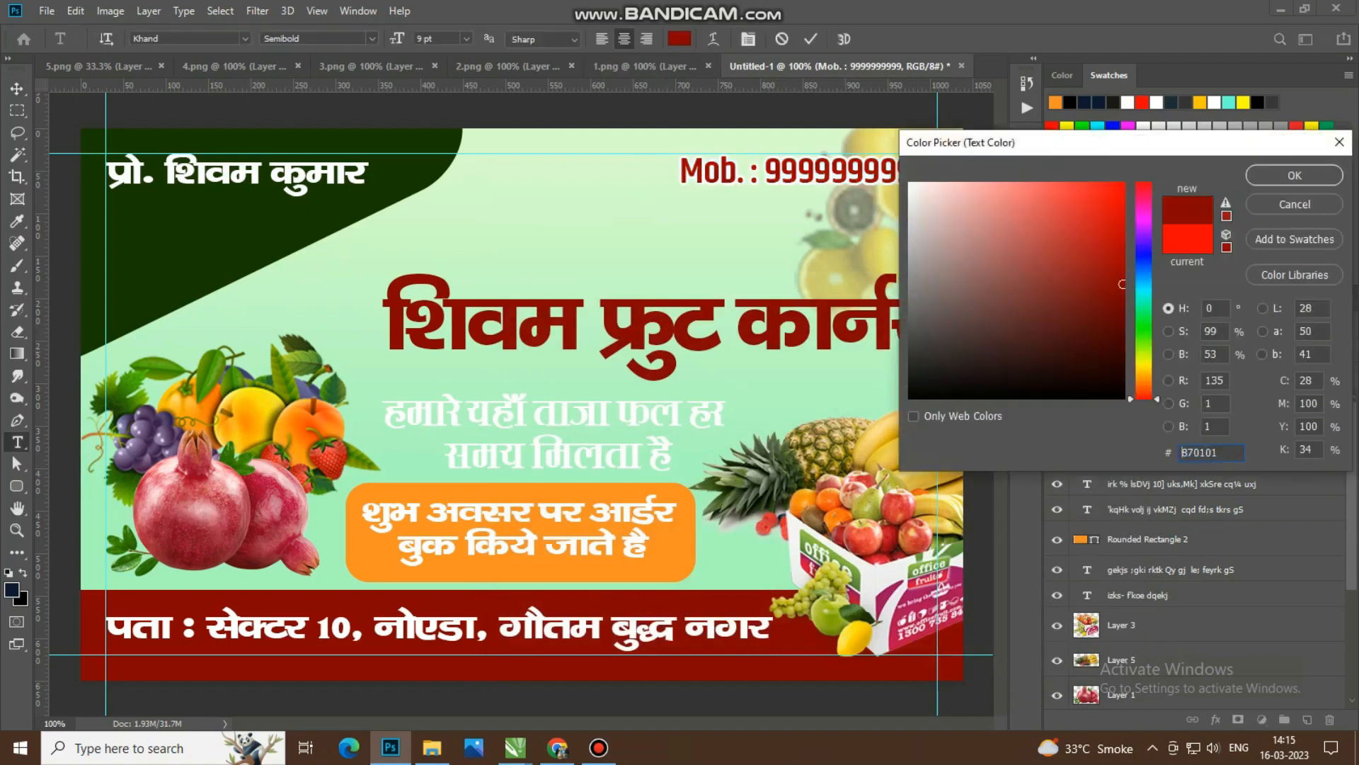
{"action": "key", "text": "Return"}
{"action": "left_click", "coordinate": [1120, 206]}
{"action": "left_click", "coordinate": [1295, 175]}
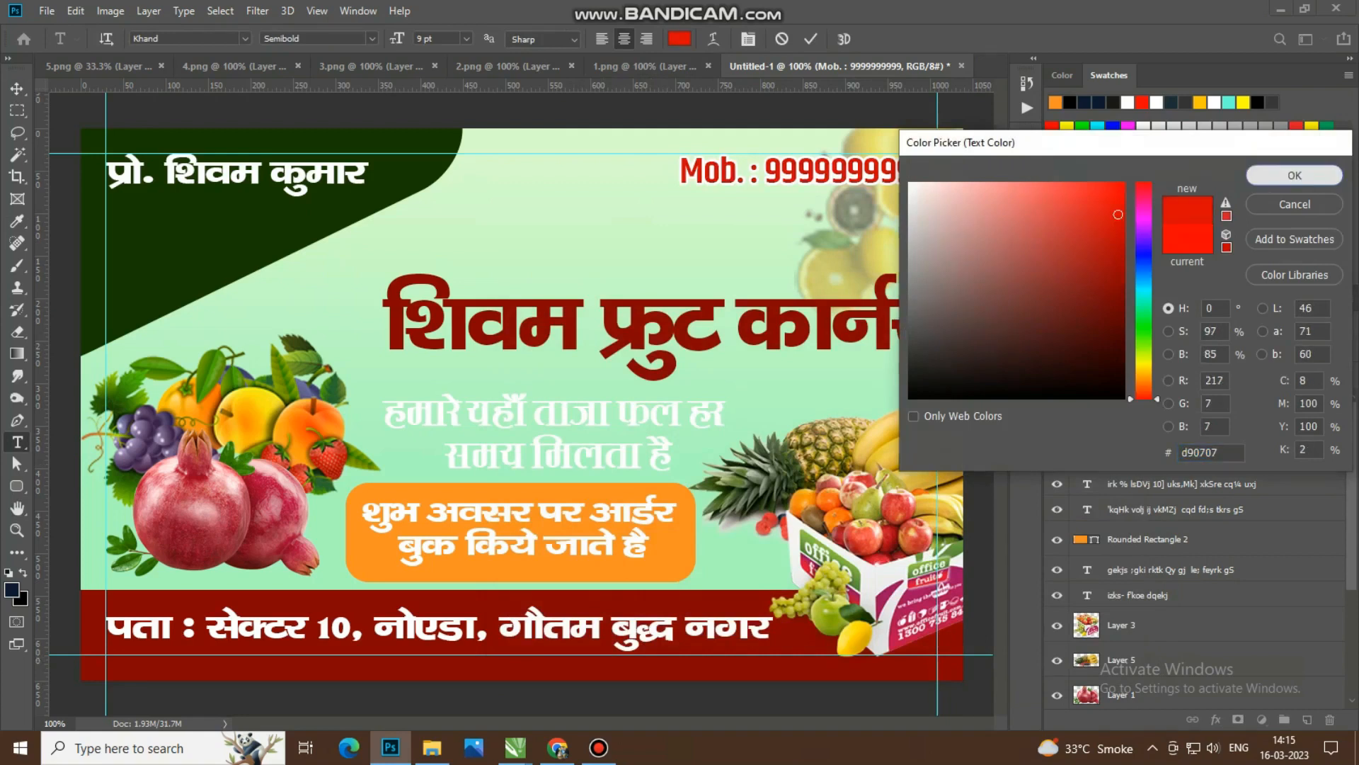
{"action": "left_click", "coordinate": [17, 88]}
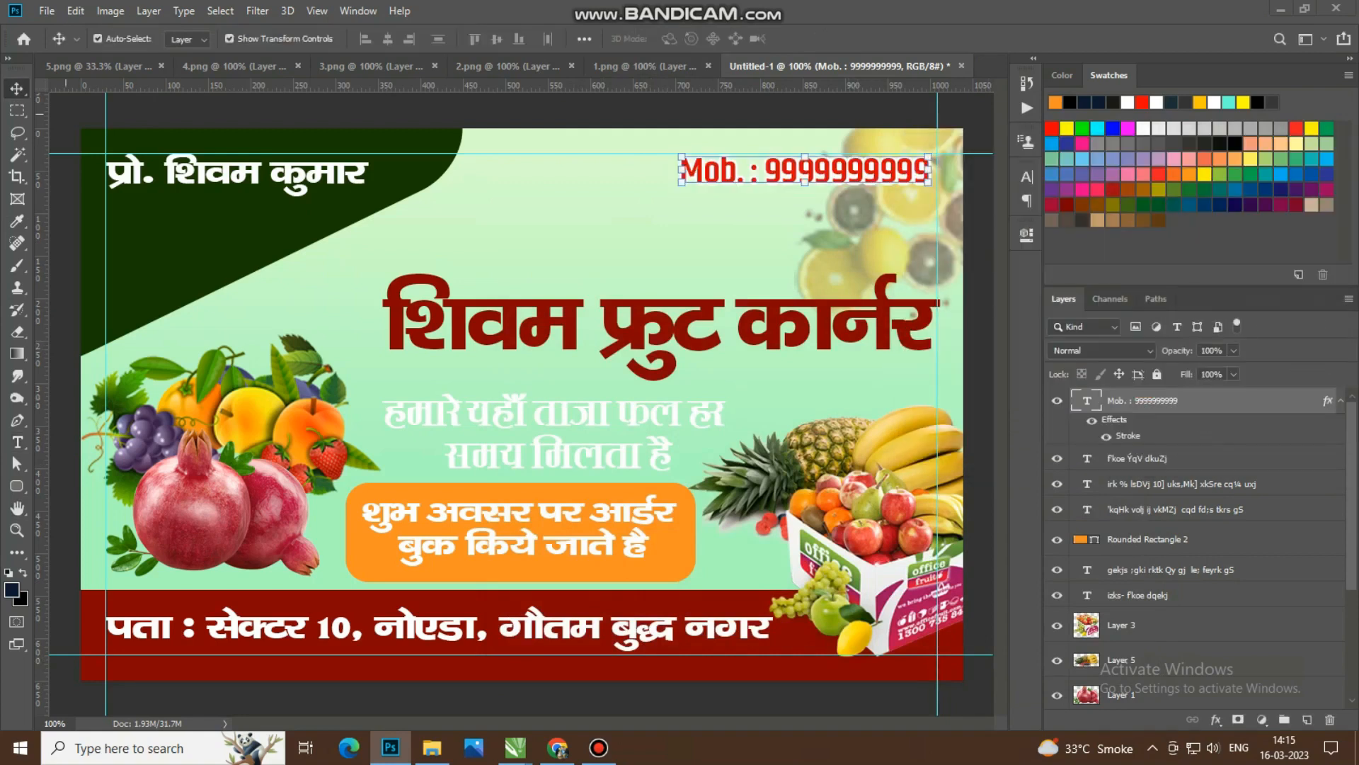
Step: Give the large Hindi shop name a white outside Stroke layer style of 5 px
{"action": "left_click", "coordinate": [744, 306]}
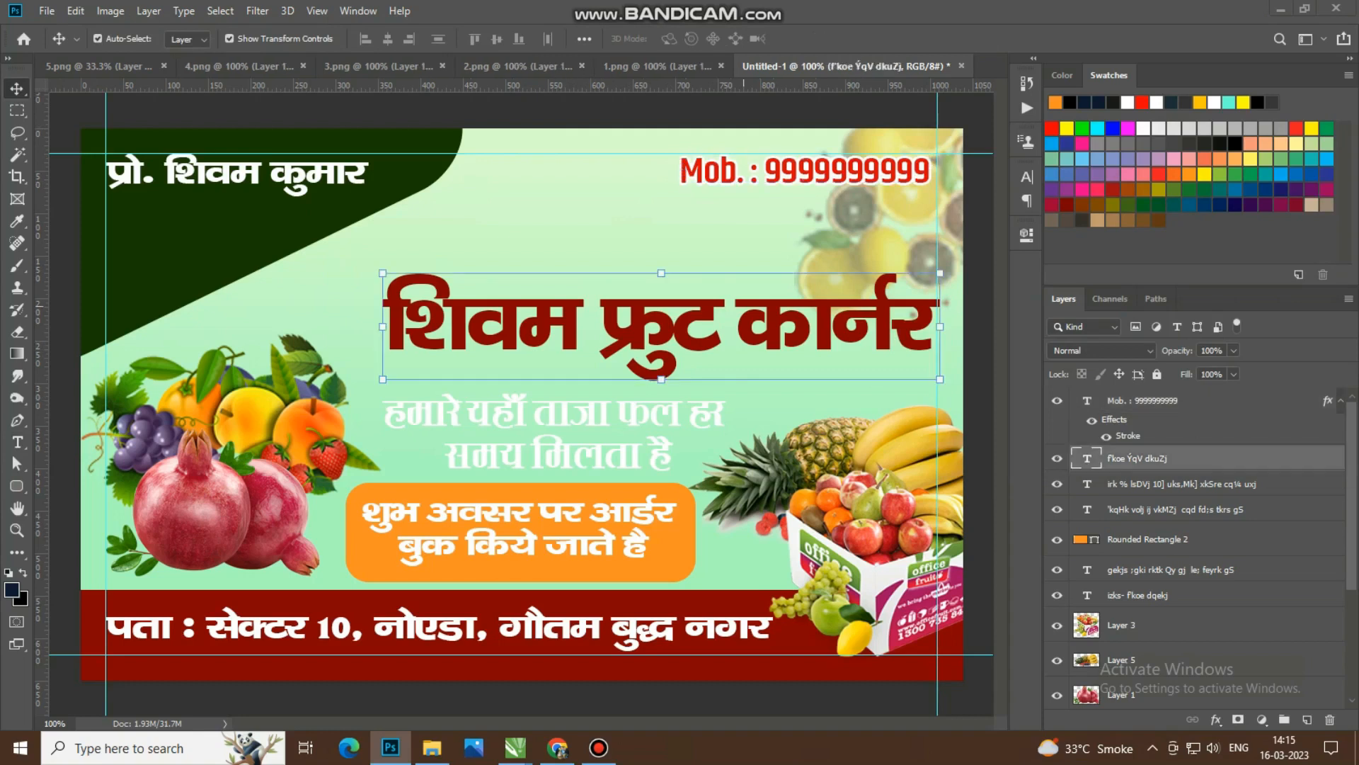
{"action": "double_click", "coordinate": [1246, 458]}
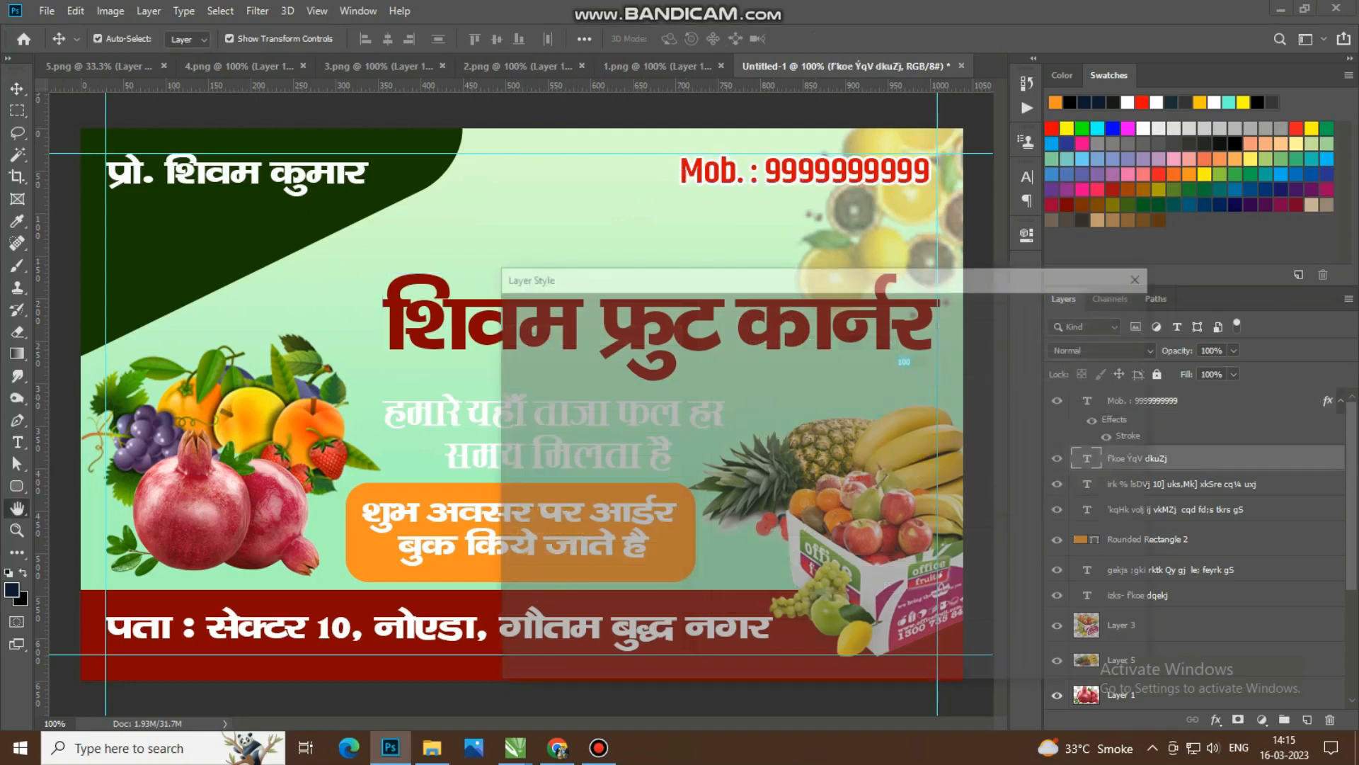
{"action": "left_click_drag", "start_coordinate": [708, 274], "coordinate": [890, 176]}
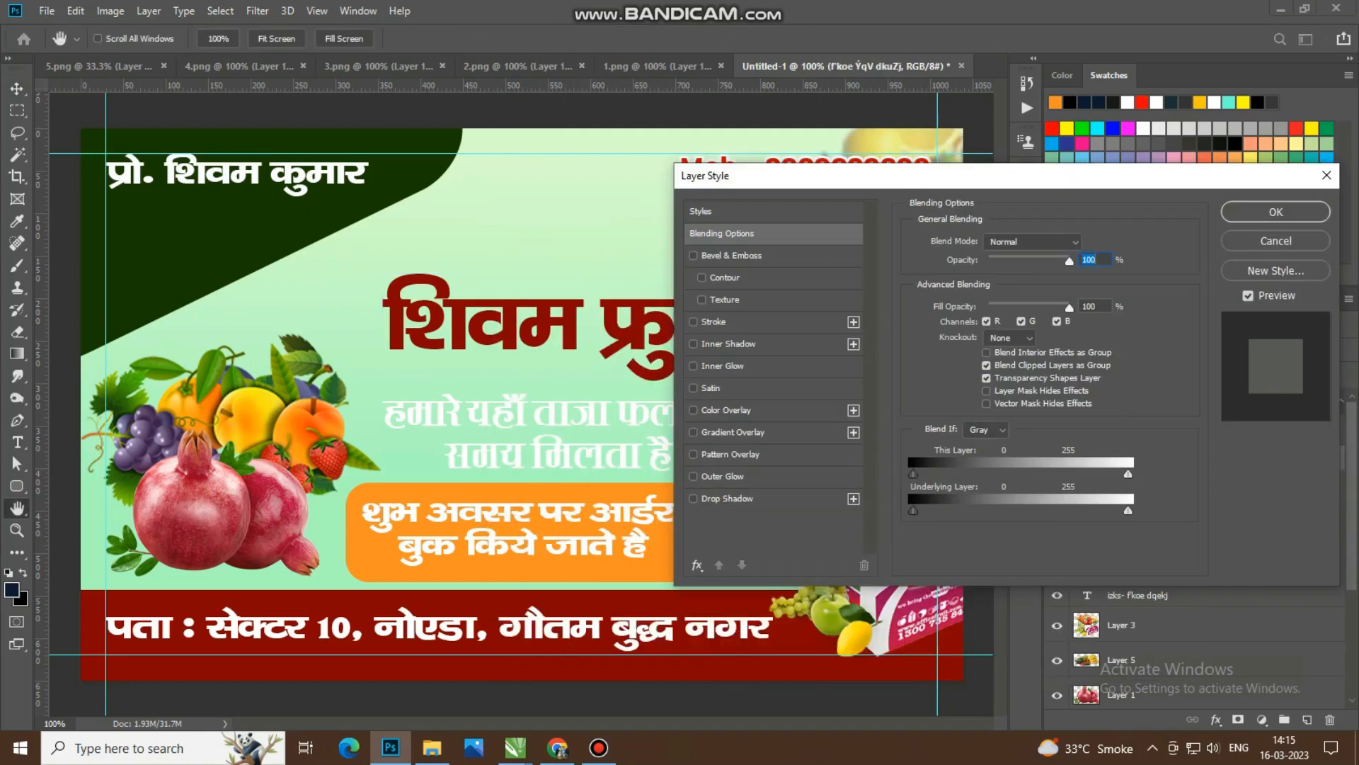
{"action": "left_click", "coordinate": [714, 321]}
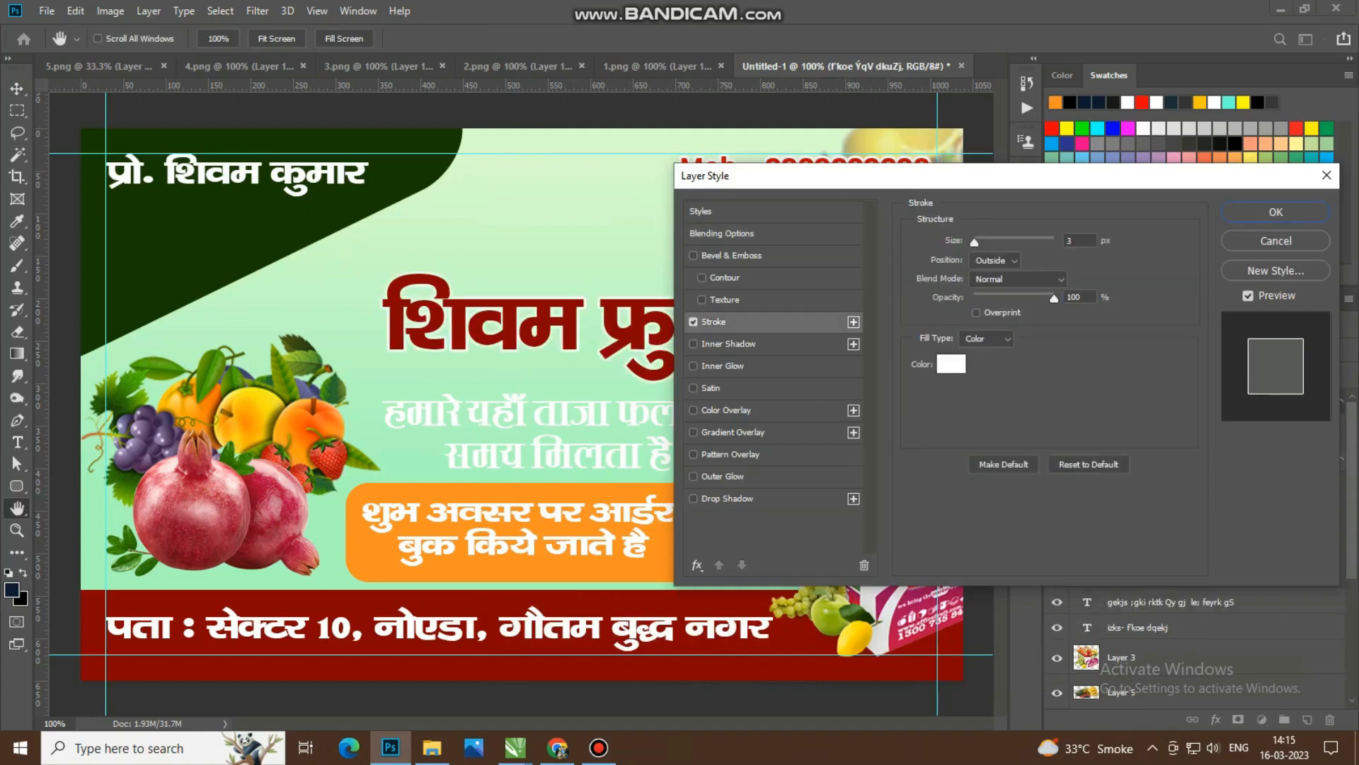
{"action": "type", "text": "5"}
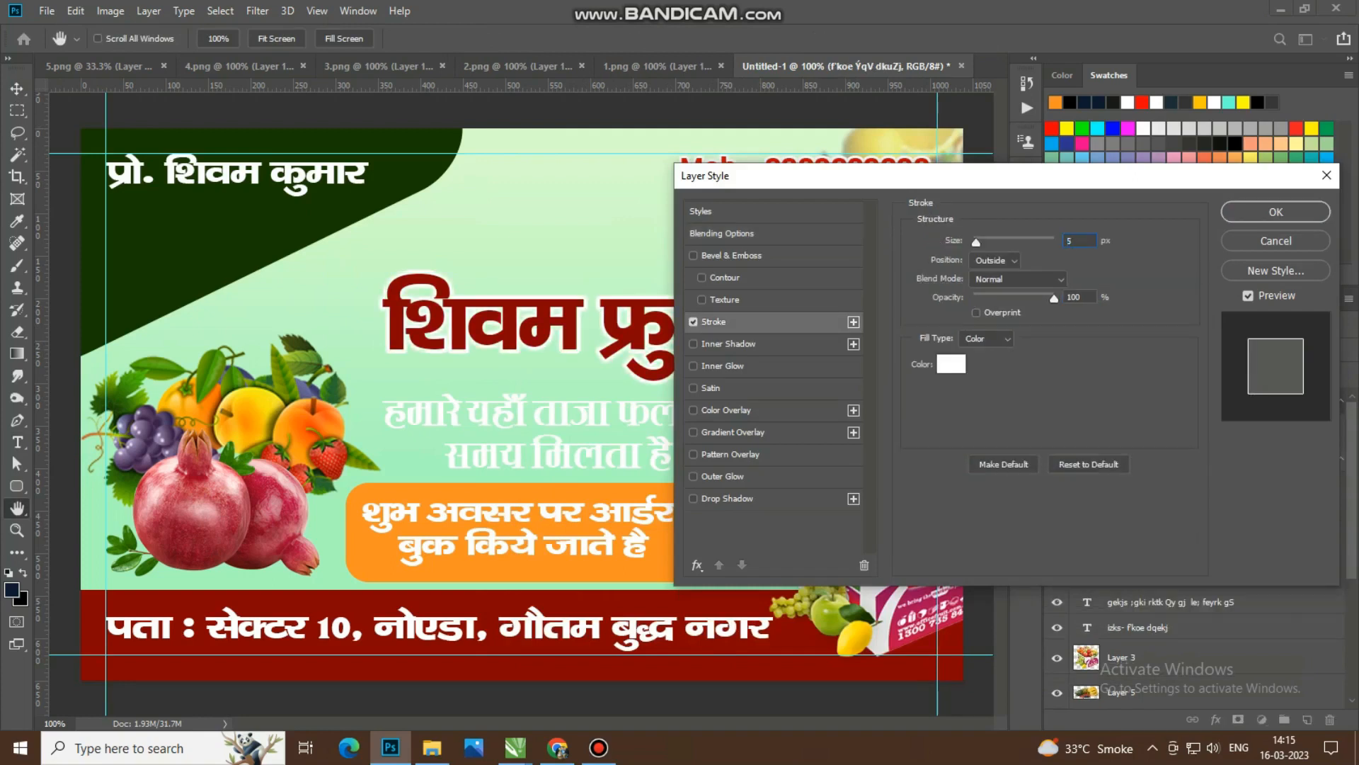
Step: Add a Chisel Hard Inner Bevel to the shop name with 168% depth, 1 px size and a red f90000 highlight at 50% opacity
{"action": "left_click", "coordinate": [732, 255]}
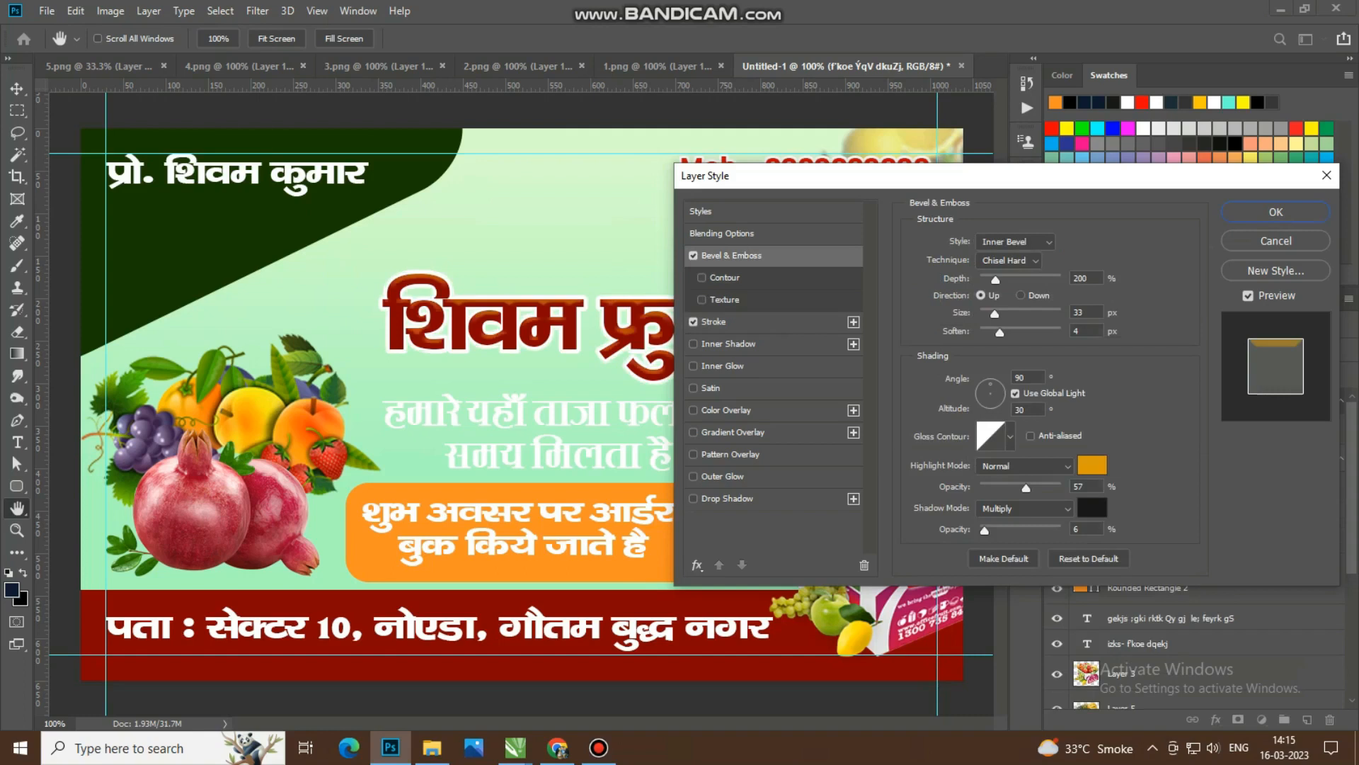
{"action": "left_click_drag", "start_coordinate": [995, 314], "coordinate": [992, 279]}
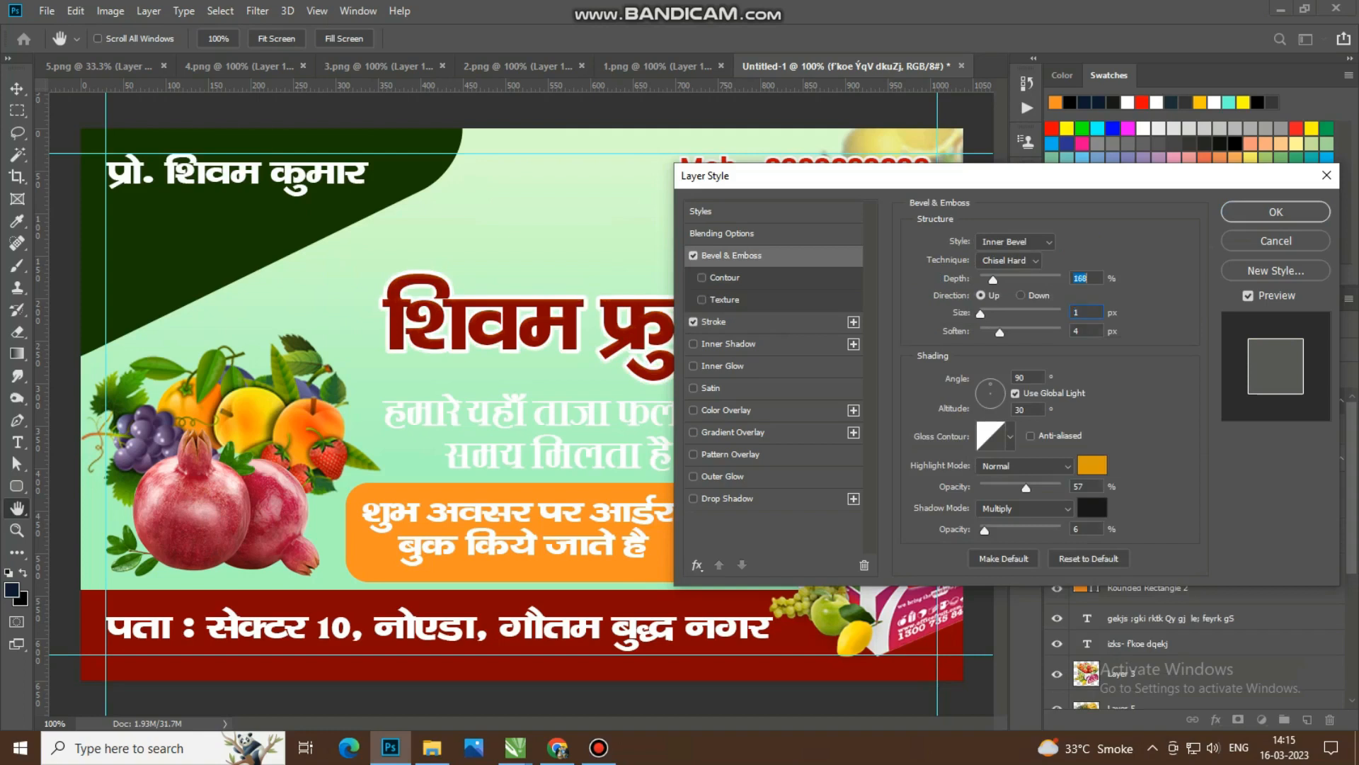
{"action": "left_click", "coordinate": [1091, 465]}
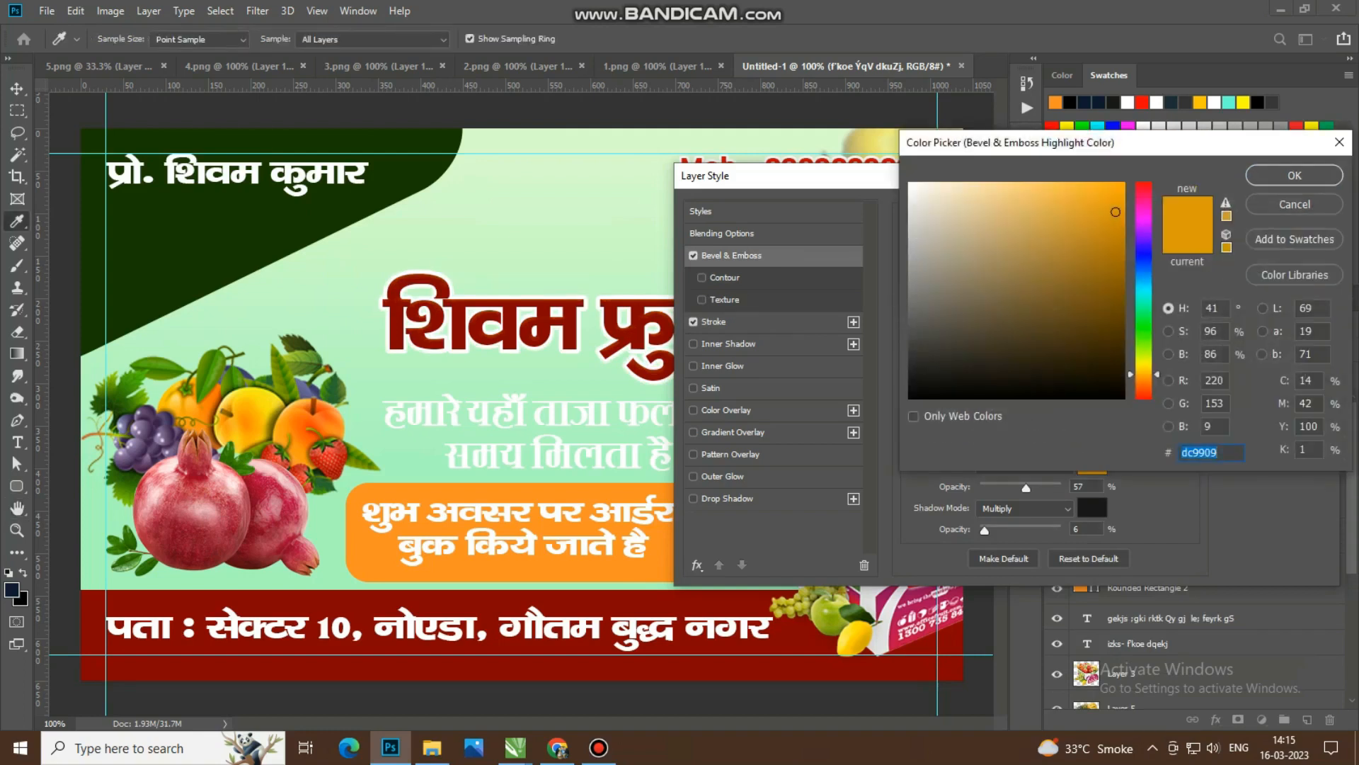
{"action": "type", "text": "ff0000"}
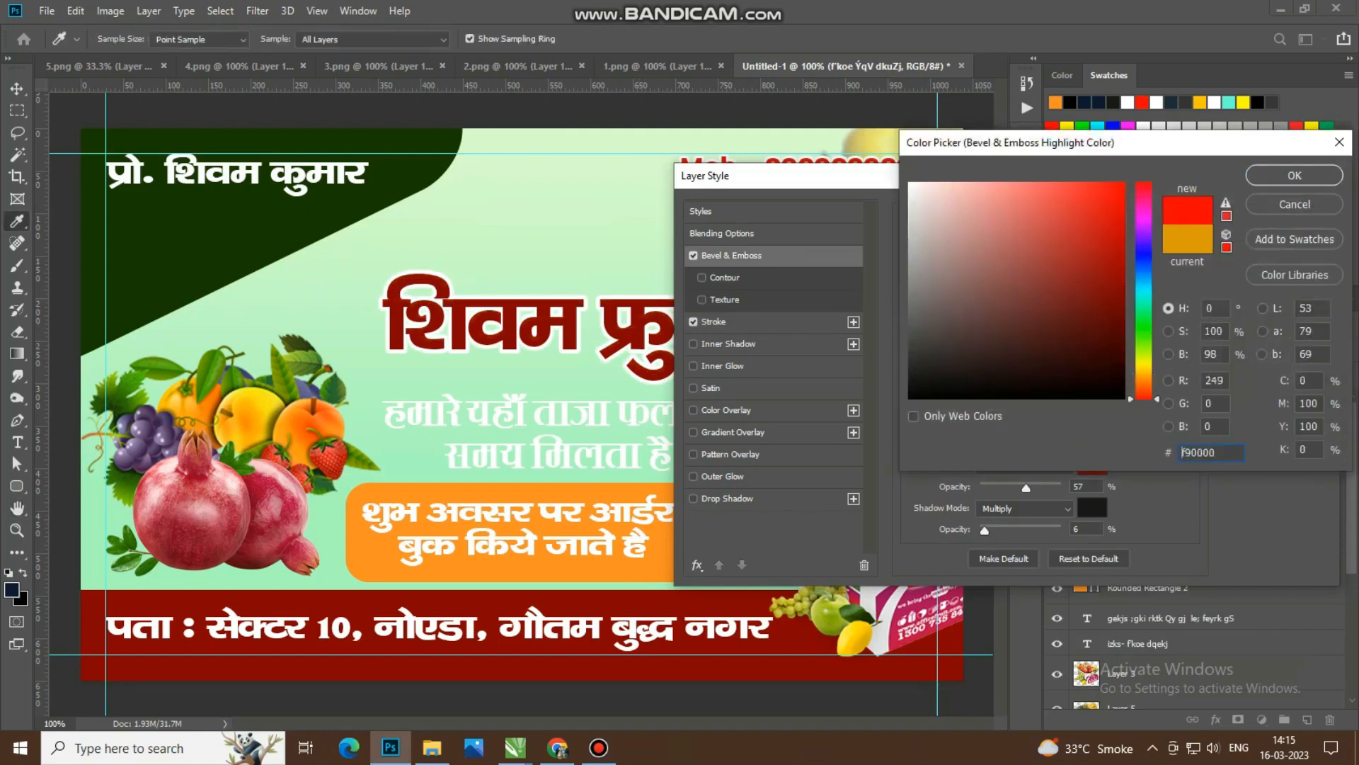
{"action": "left_click", "coordinate": [1294, 175]}
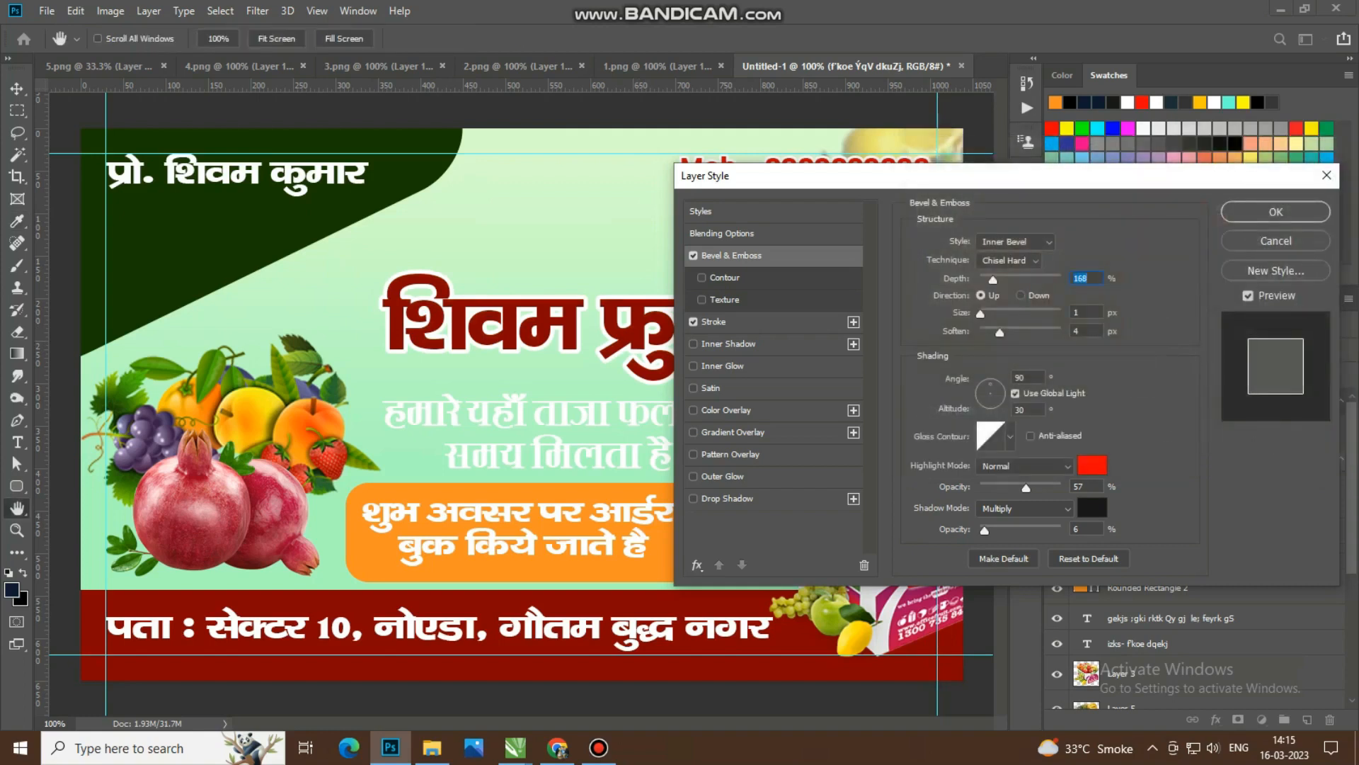
{"action": "left_click_drag", "start_coordinate": [1025, 487], "coordinate": [1020, 488]}
Step: Set the shop name's bevel shadow to red ff0000 at 100% opacity, lower the highlight opacity and apply the layer style
{"action": "left_click", "coordinate": [1092, 507]}
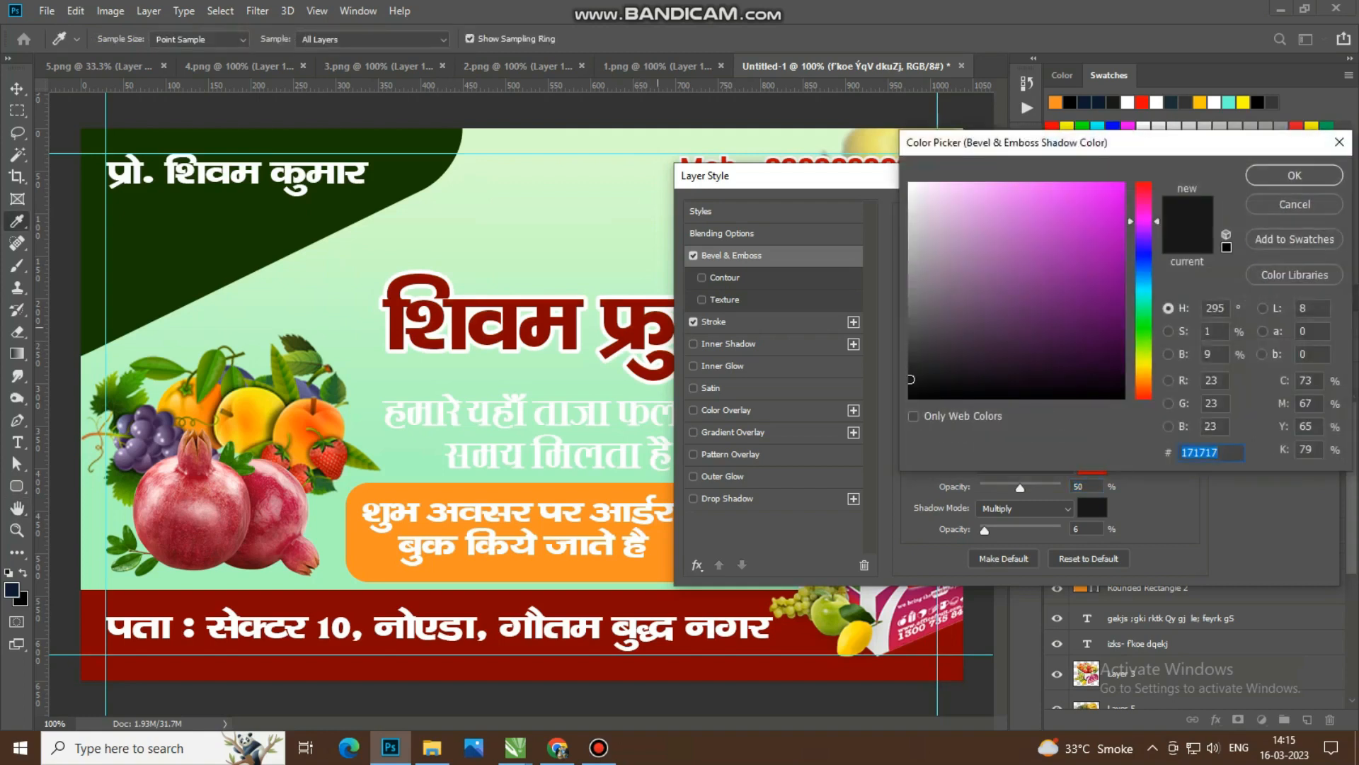
{"action": "type", "text": "870101"}
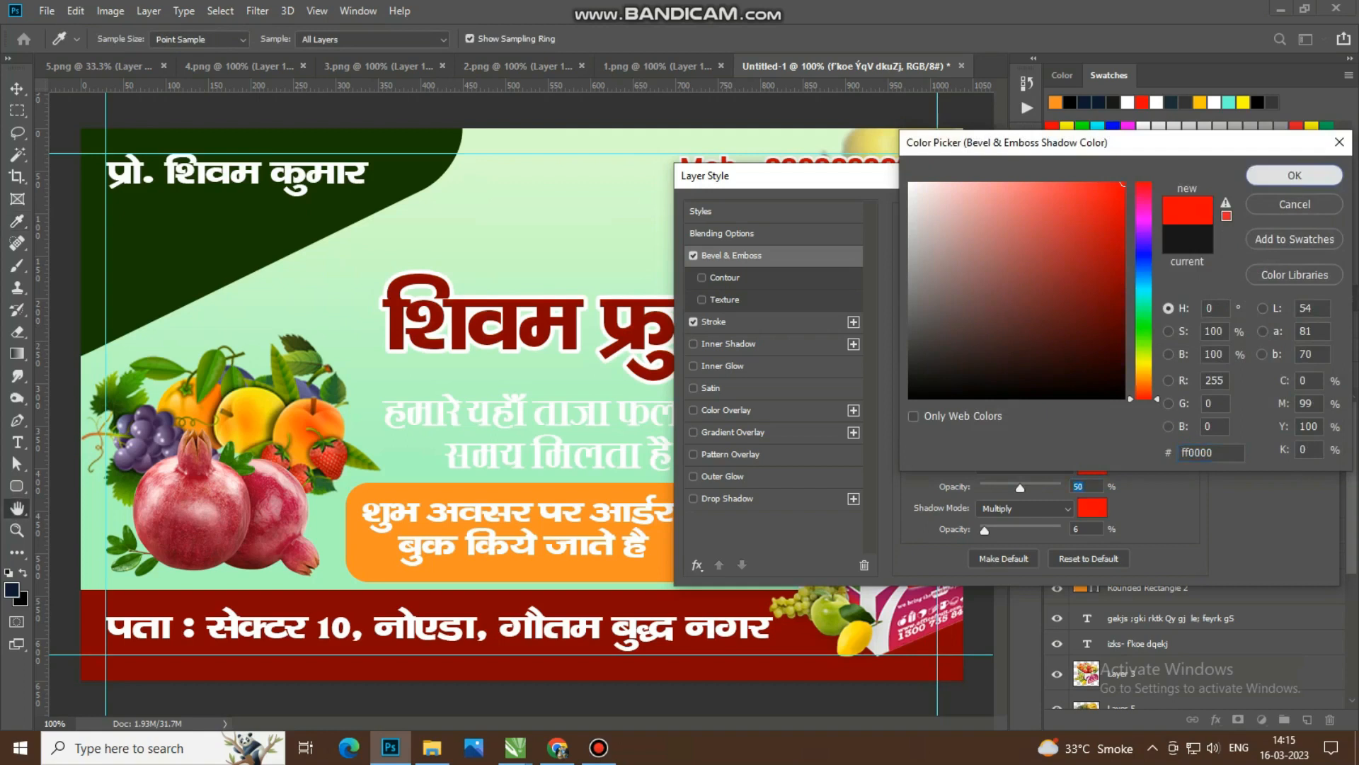
{"action": "left_click", "coordinate": [1294, 175]}
{"action": "left_click_drag", "start_coordinate": [985, 530], "coordinate": [1062, 531]}
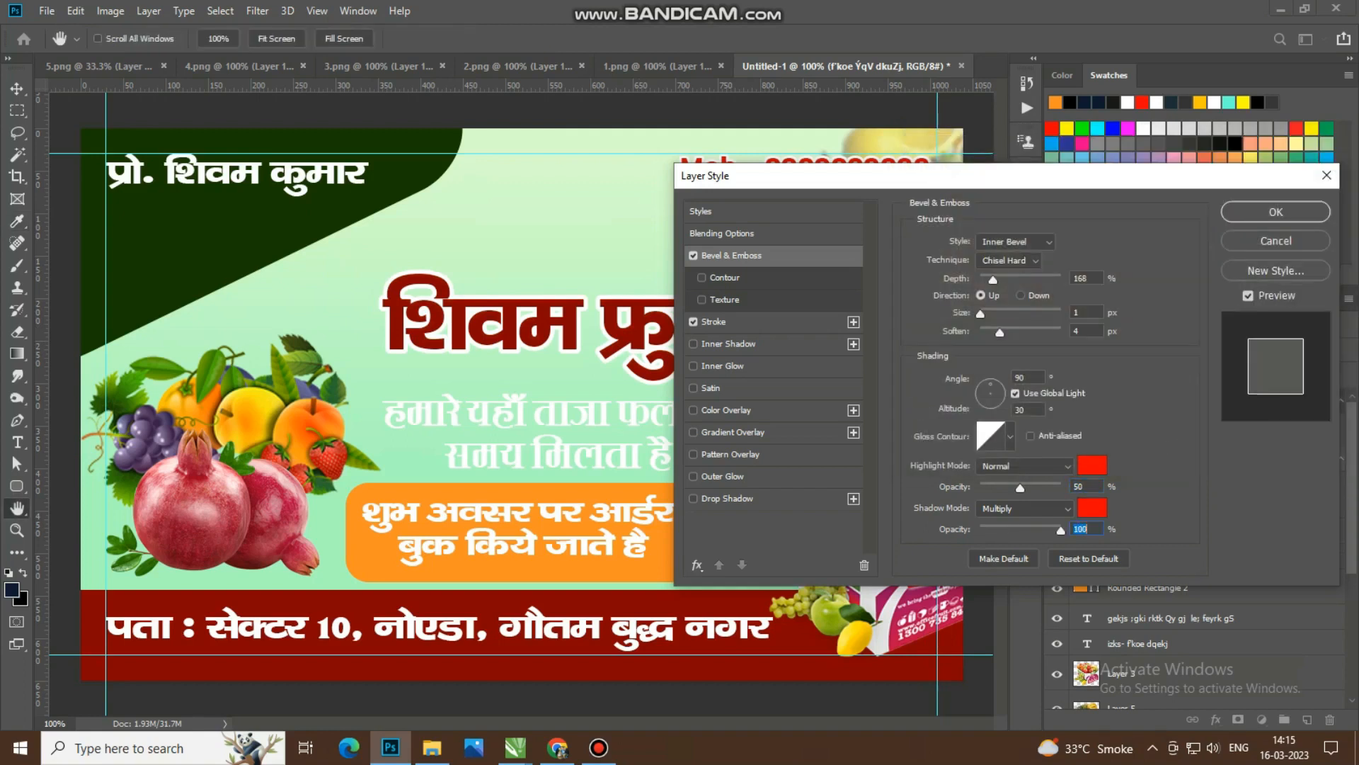
{"action": "mouse_move", "coordinate": [1020, 488]}
{"action": "left_mouse_down"}
{"action": "mouse_move", "coordinate": [1061, 488]}
{"action": "mouse_move", "coordinate": [997, 488]}
{"action": "left_mouse_up"}
{"action": "key", "text": "Return"}
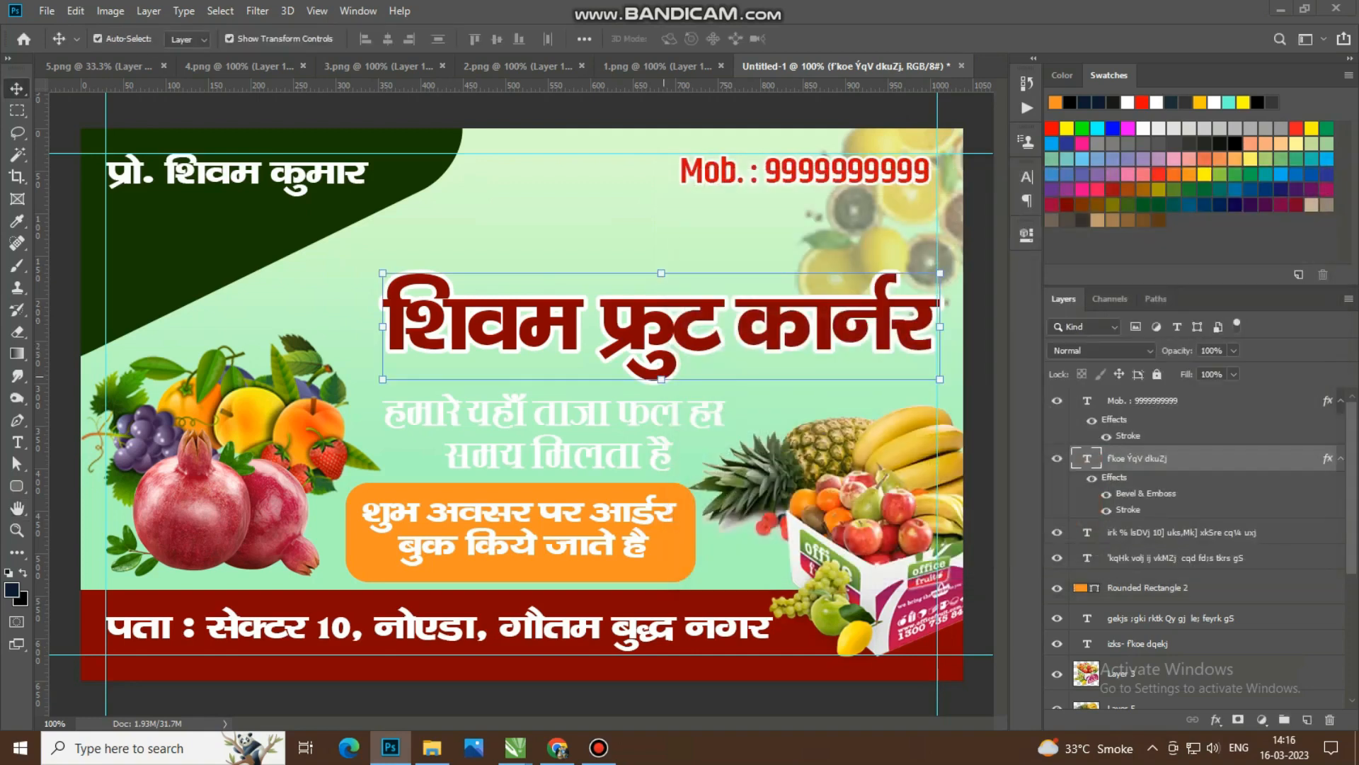
Step: Enlarge the two-line Hindi tagline proportionally and centre it in the gap between the shop name and the order-booking box
{"action": "left_click", "coordinate": [669, 414]}
{"action": "key", "text": "ctrl+t"}
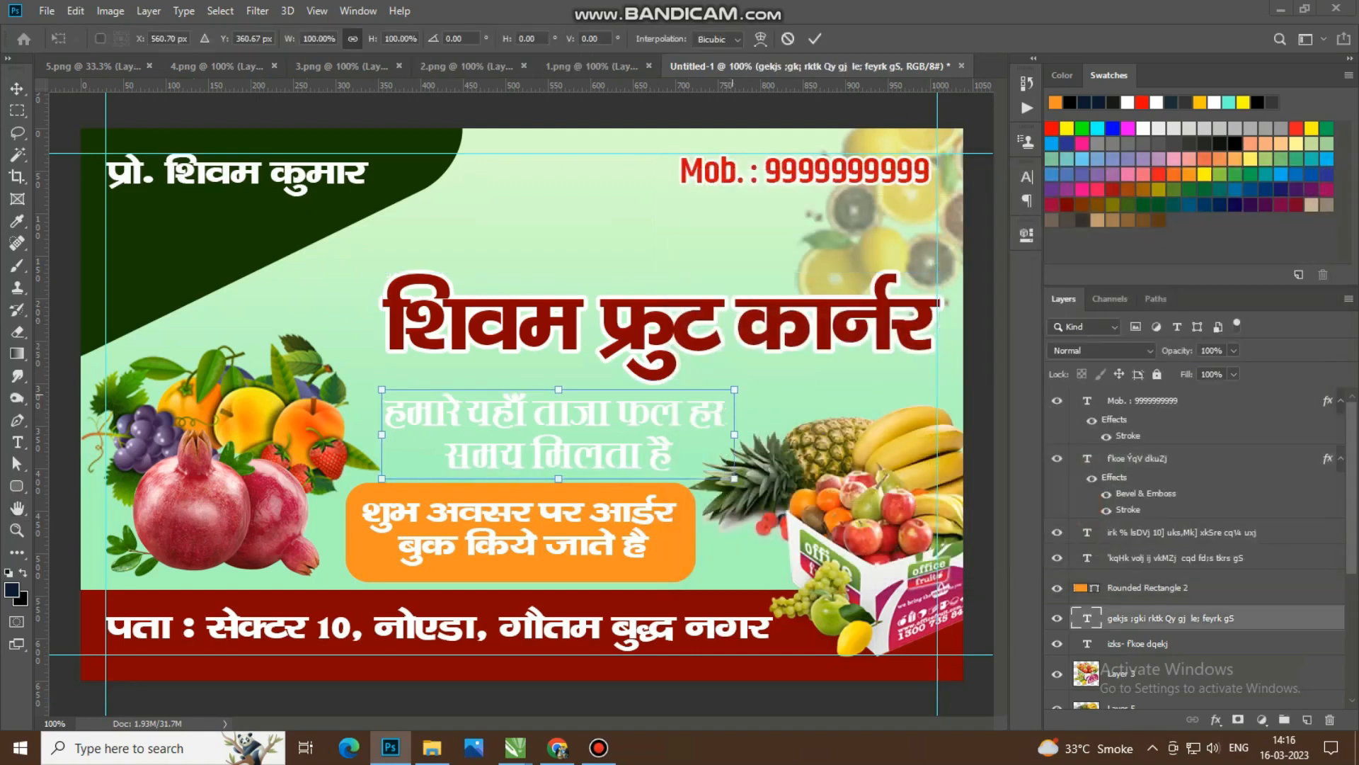
{"action": "left_click_drag", "start_coordinate": [725, 431], "coordinate": [762, 431]}
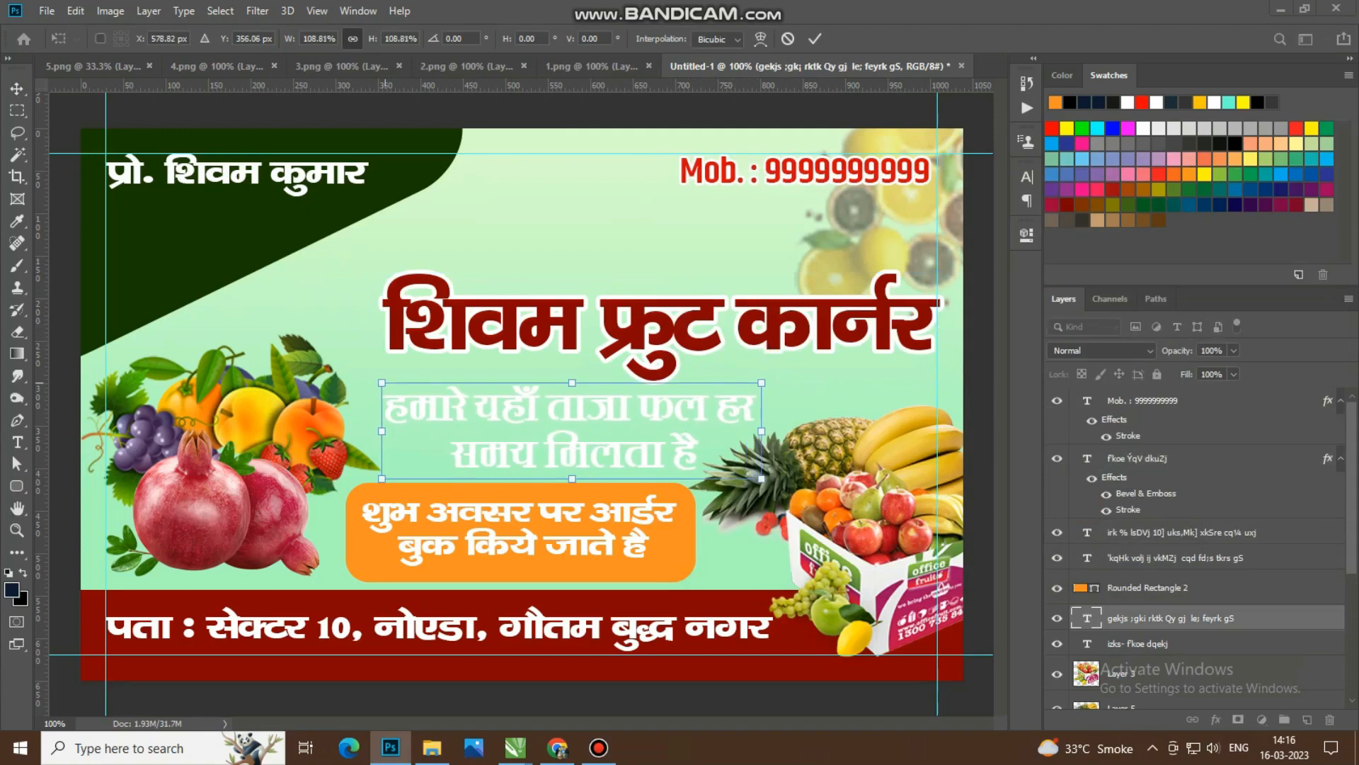
{"action": "left_click_drag", "start_coordinate": [381, 382], "coordinate": [349, 374]}
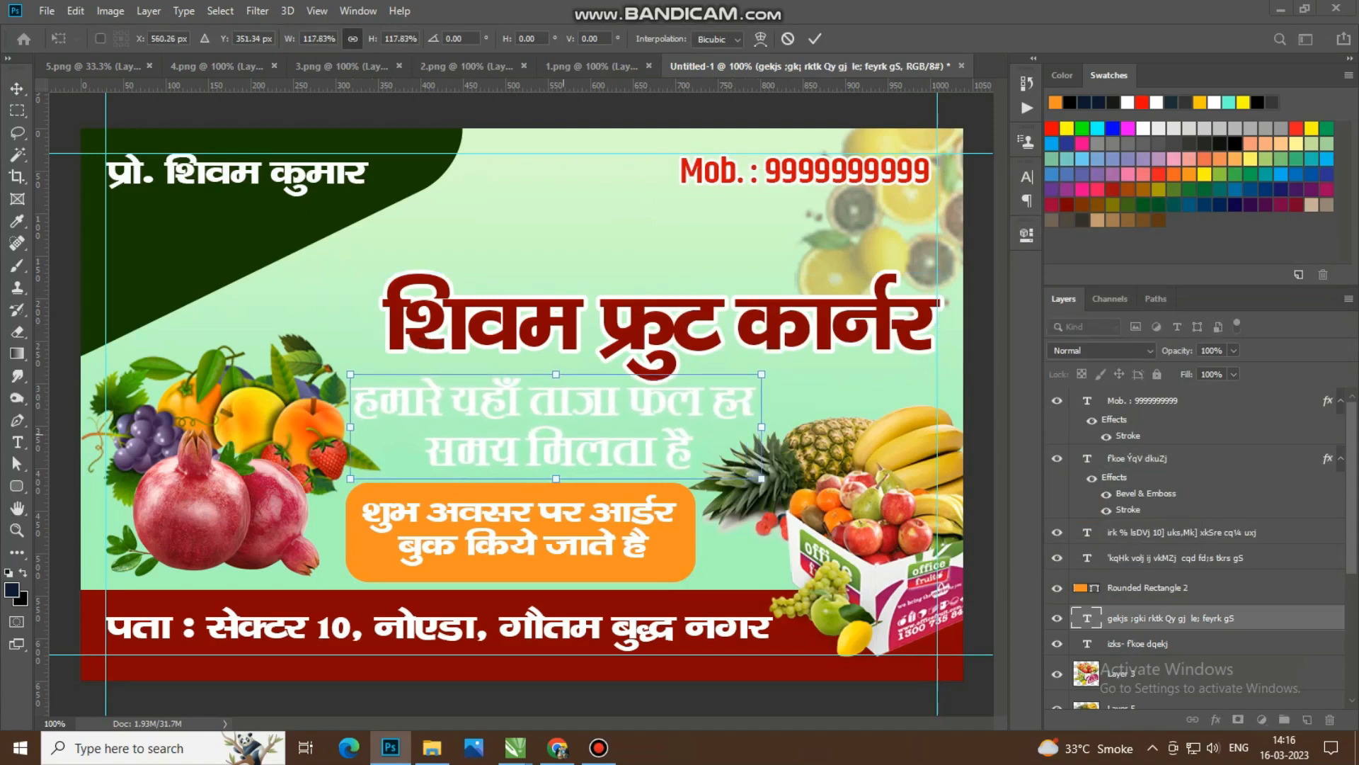
{"action": "key", "text": "Down"}
{"action": "key", "text": "Down"}
{"action": "key", "text": "Down"}
{"action": "key", "text": "Down"}
{"action": "key", "text": "Down"}
{"action": "key", "text": "Down"}
{"action": "key", "text": "Down"}
{"action": "key", "text": "Right"}
{"action": "key", "text": "Right"}
{"action": "key", "text": "Right"}
{"action": "key", "text": "Right"}
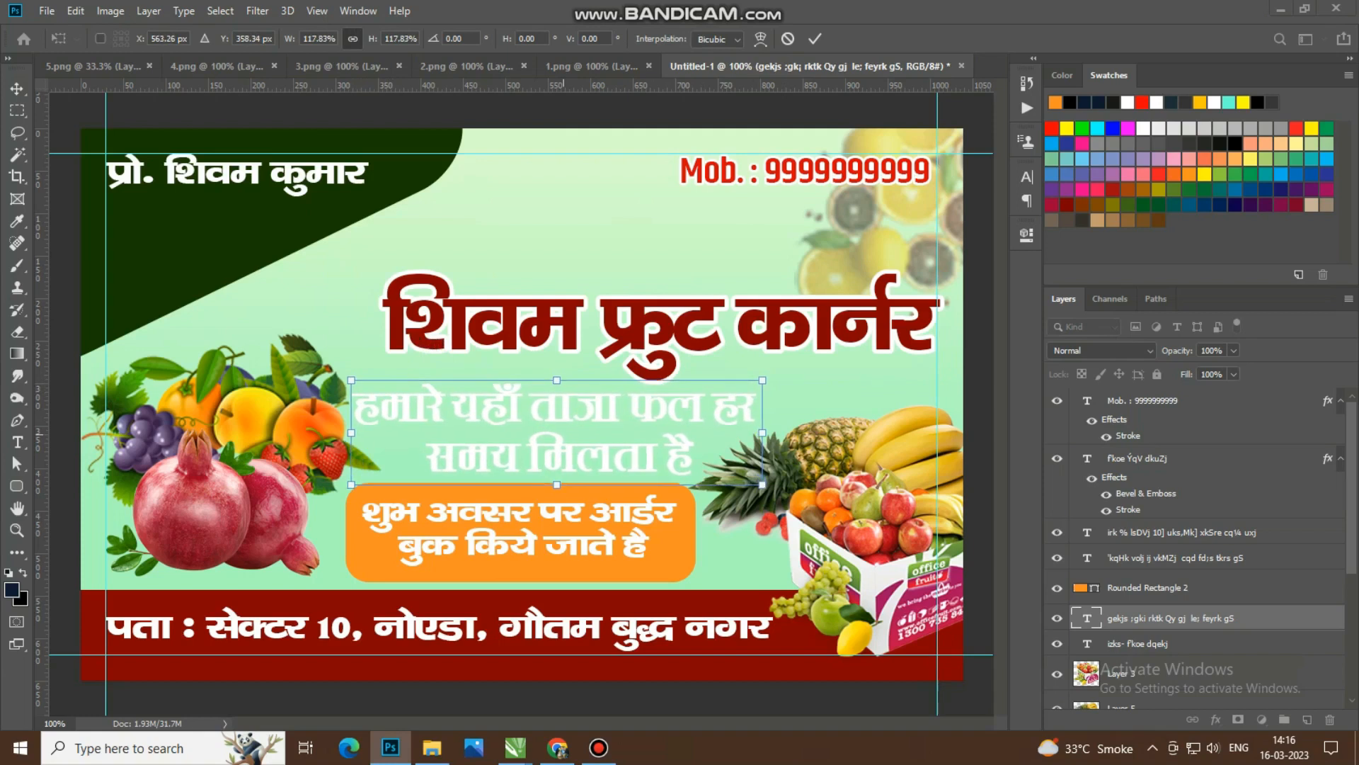
{"action": "left_click_drag", "start_coordinate": [764, 380], "coordinate": [757, 383]}
{"action": "left_click", "coordinate": [815, 39]}
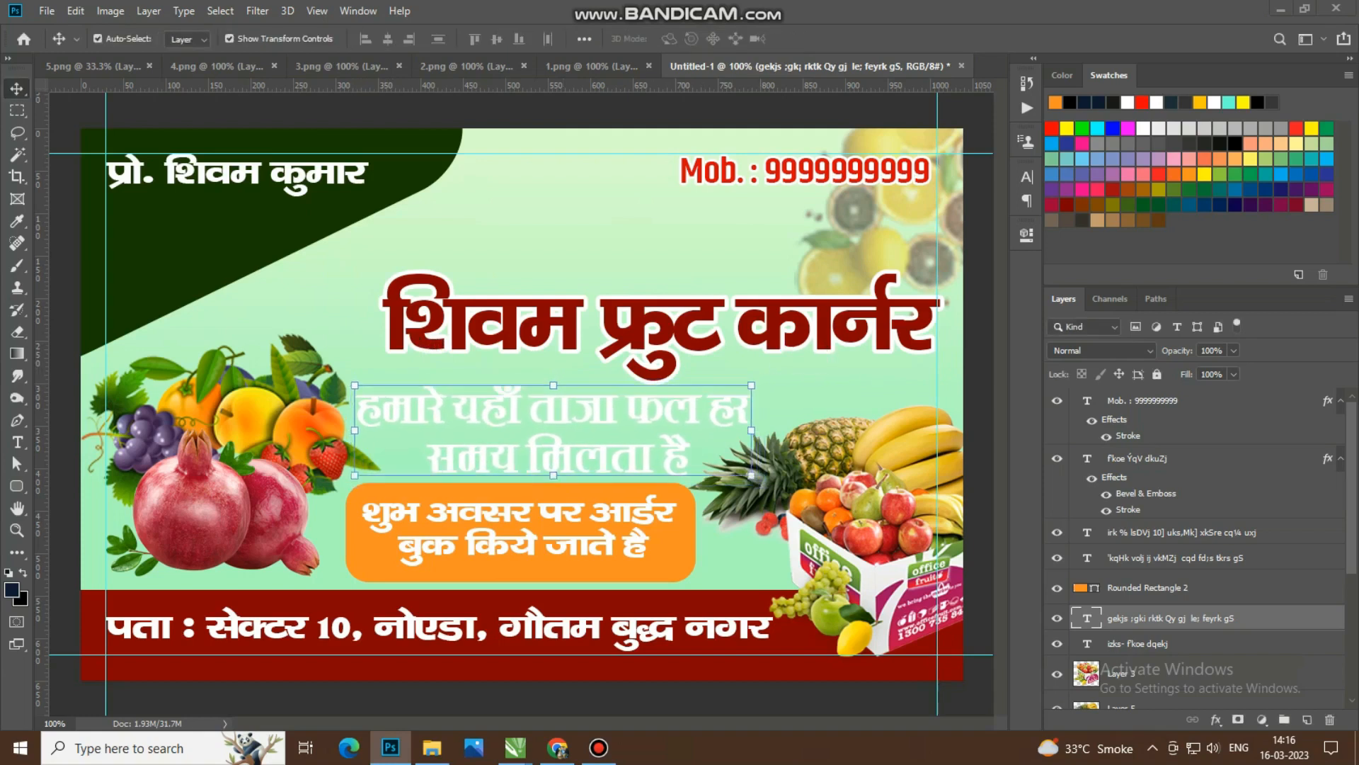
Step: Recolour the Hindi tagline text to dark blue 020b7f
{"action": "double_click", "coordinate": [1087, 618]}
{"action": "left_click", "coordinate": [680, 39]}
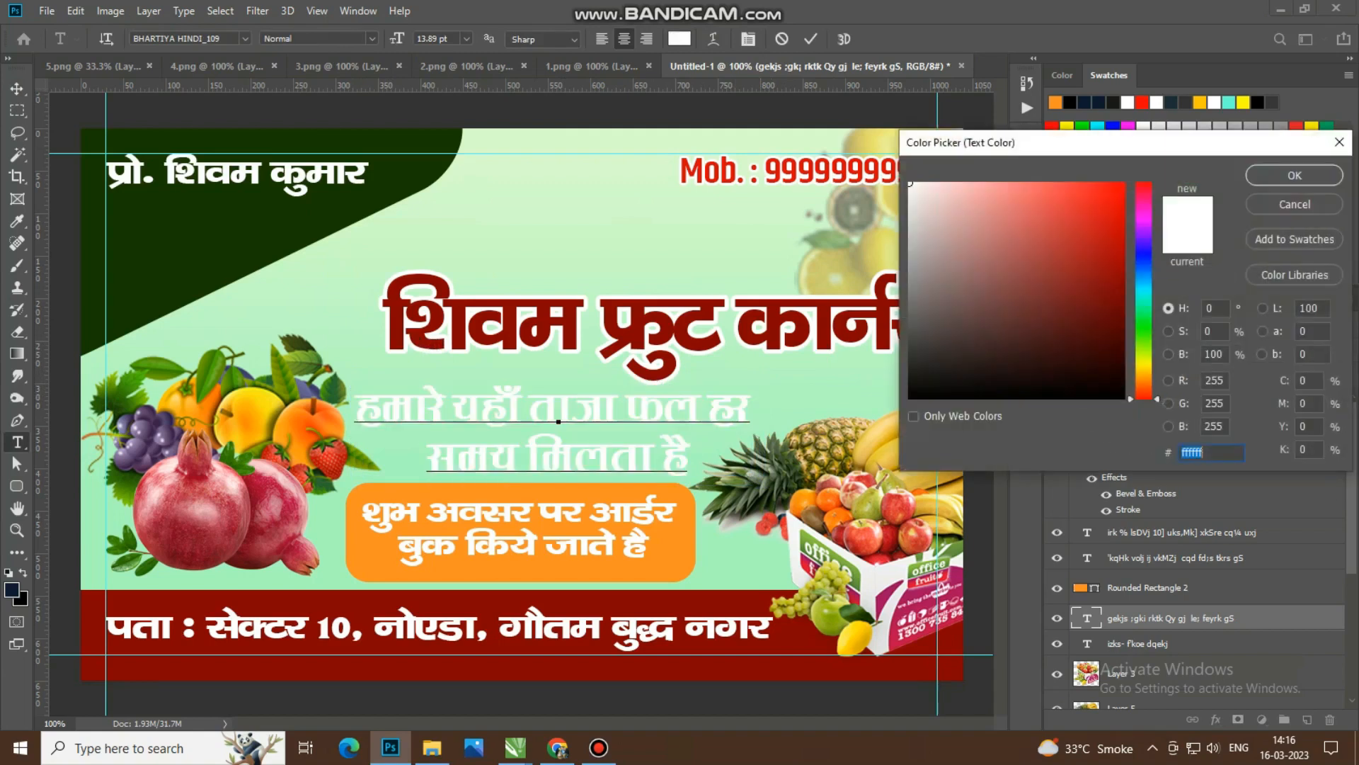
{"action": "left_click", "coordinate": [1144, 257]}
{"action": "left_click", "coordinate": [1120, 291]}
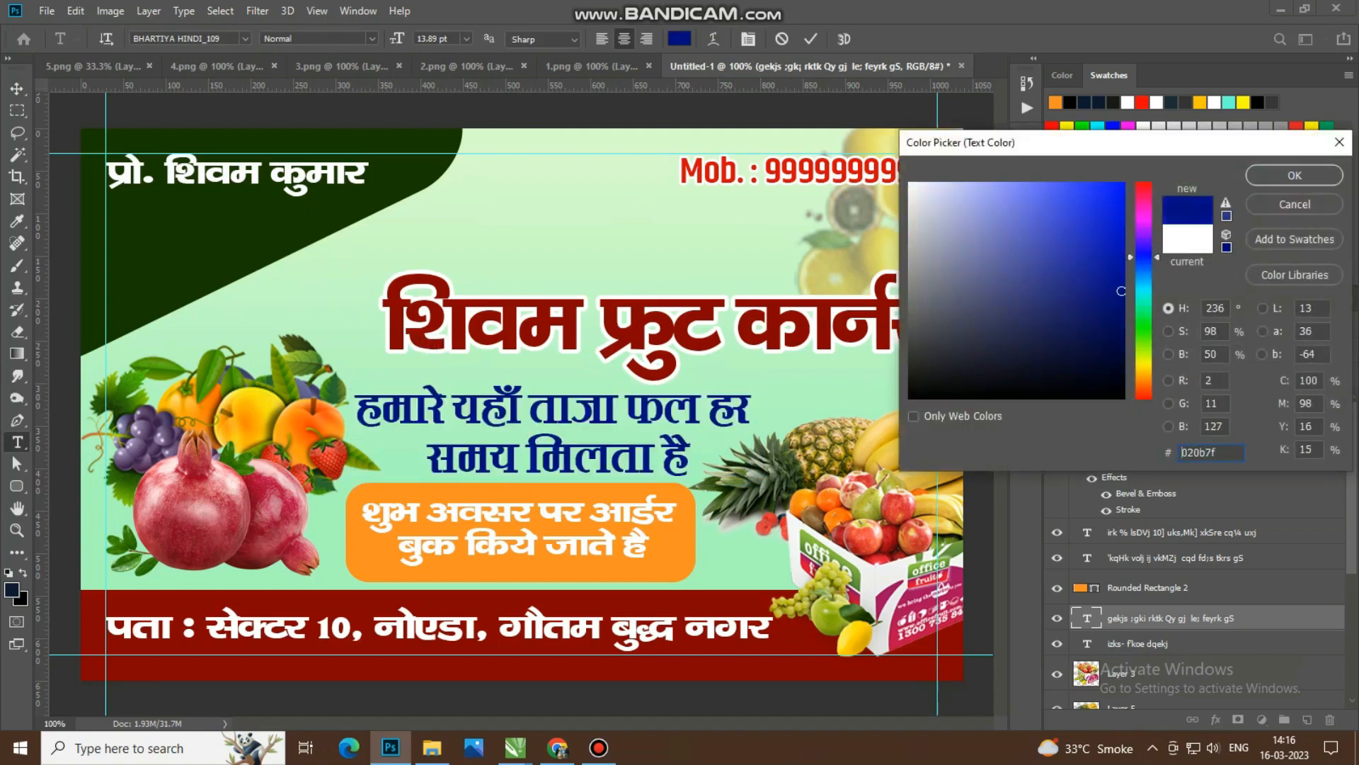
{"action": "key", "text": "Return"}
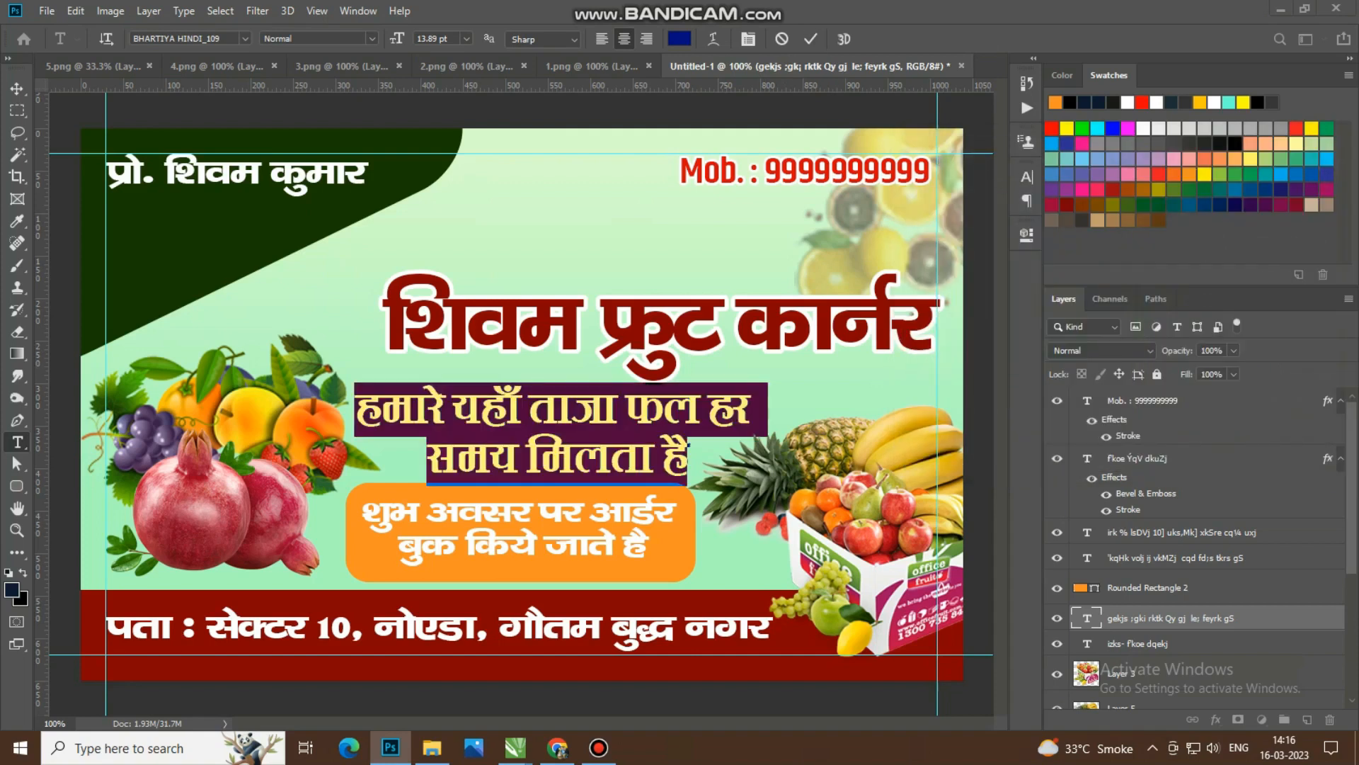
{"action": "key", "text": "ctrl+Return"}
Step: Nudge the blue tagline about 4 px right and 3 px up, closer to the shop name
{"action": "key", "text": "v"}
{"action": "key", "text": "Right"}
{"action": "key", "text": "Right"}
{"action": "key", "text": "Right"}
{"action": "key", "text": "Right"}
{"action": "key", "text": "Right"}
{"action": "key", "text": "Up"}
{"action": "key", "text": "Up"}
{"action": "key", "text": "Up"}
{"action": "key", "text": "Up"}
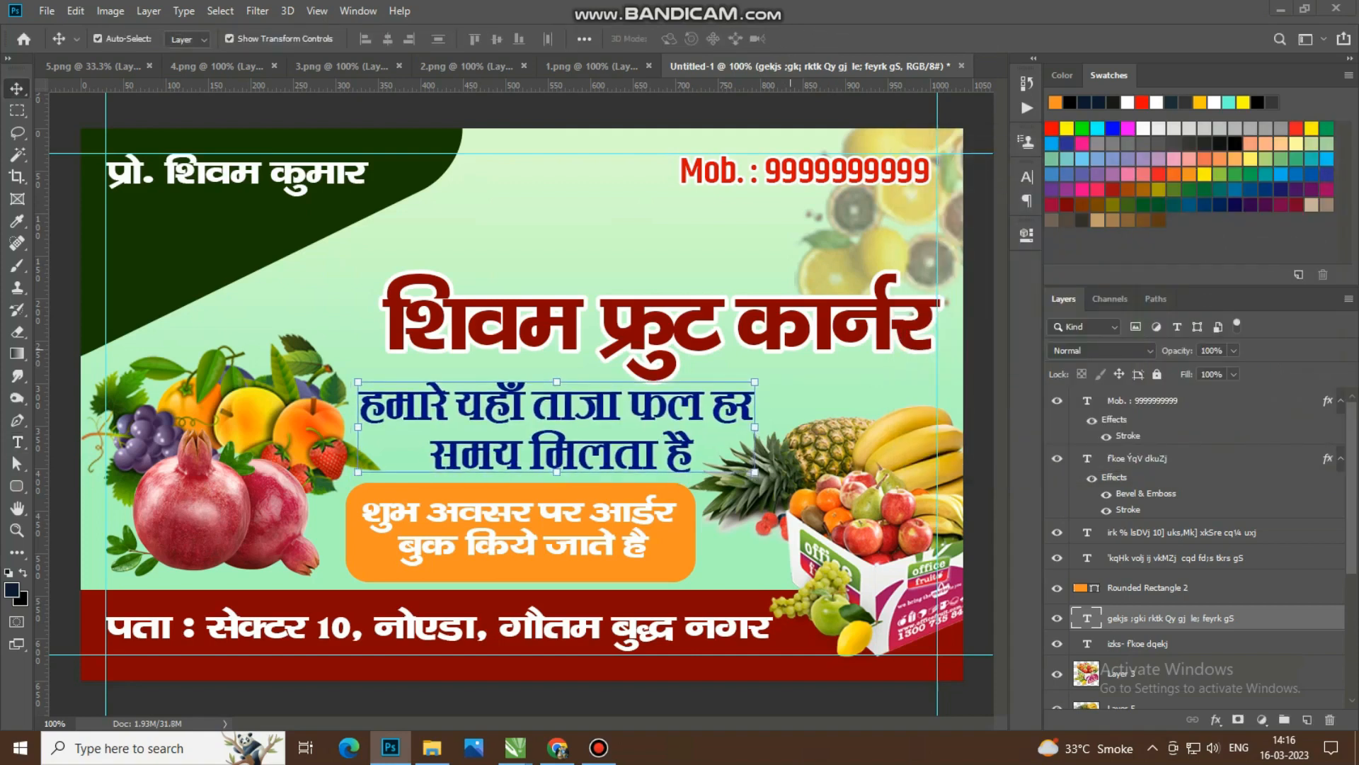
{"action": "key", "text": "Right"}
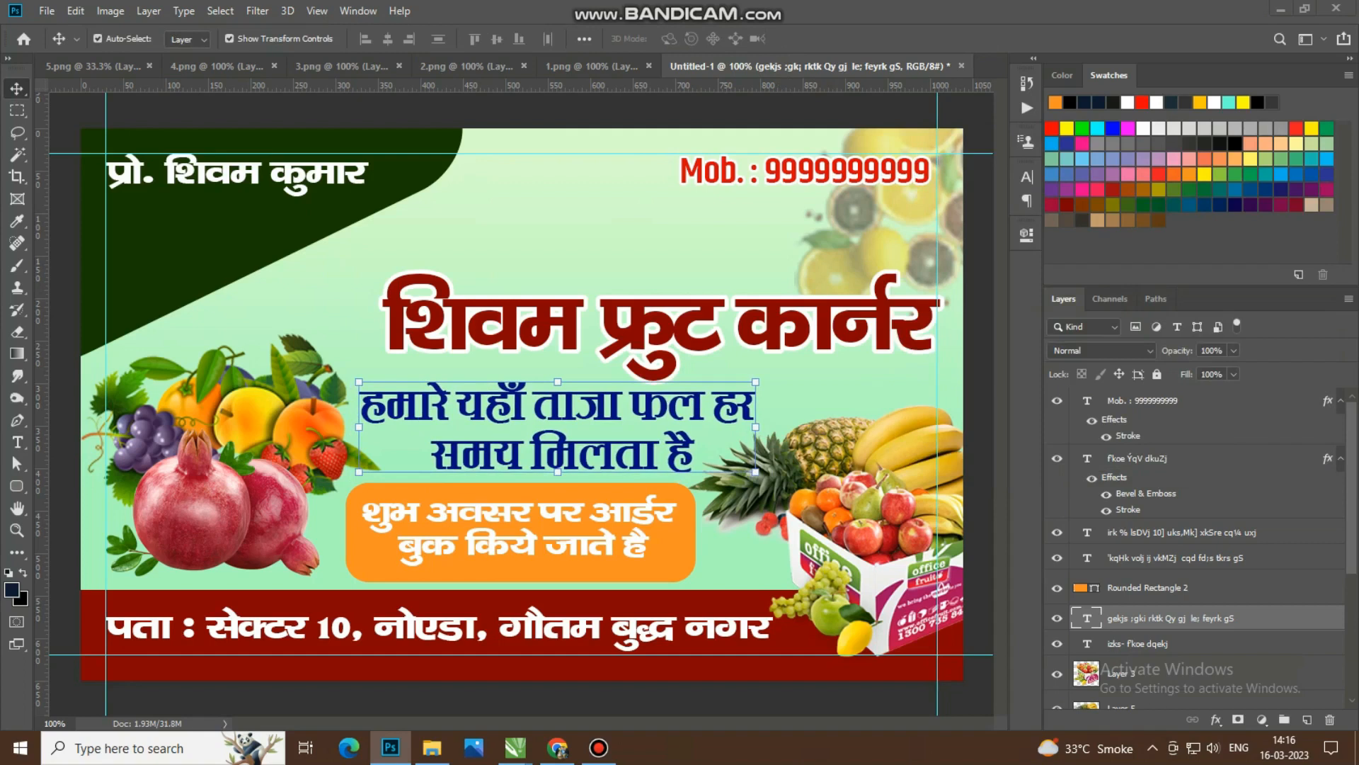
Step: Give the tagline a white outside Stroke layer style of 3 px
{"action": "double_click", "coordinate": [1285, 618]}
{"action": "left_click", "coordinate": [712, 322]}
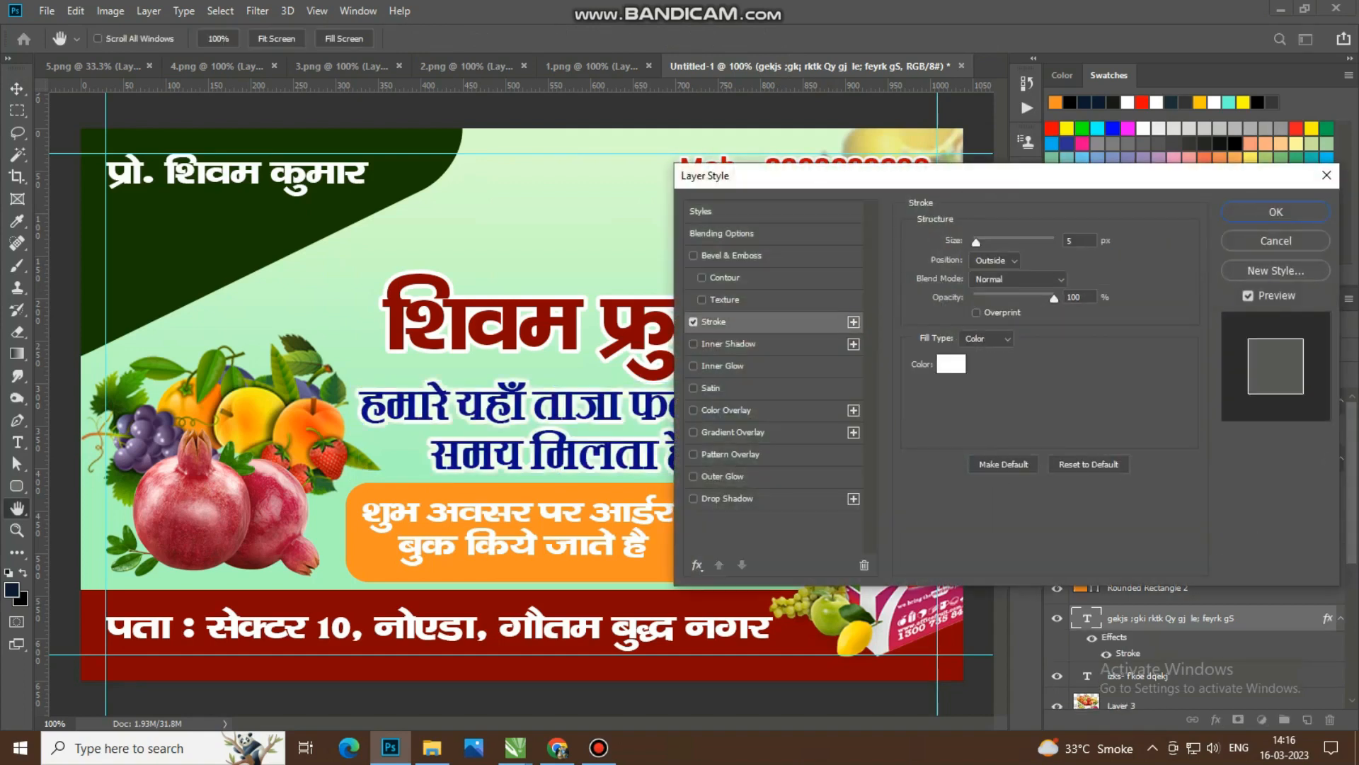
{"action": "double_click", "coordinate": [1072, 240]}
{"action": "type", "text": "3"}
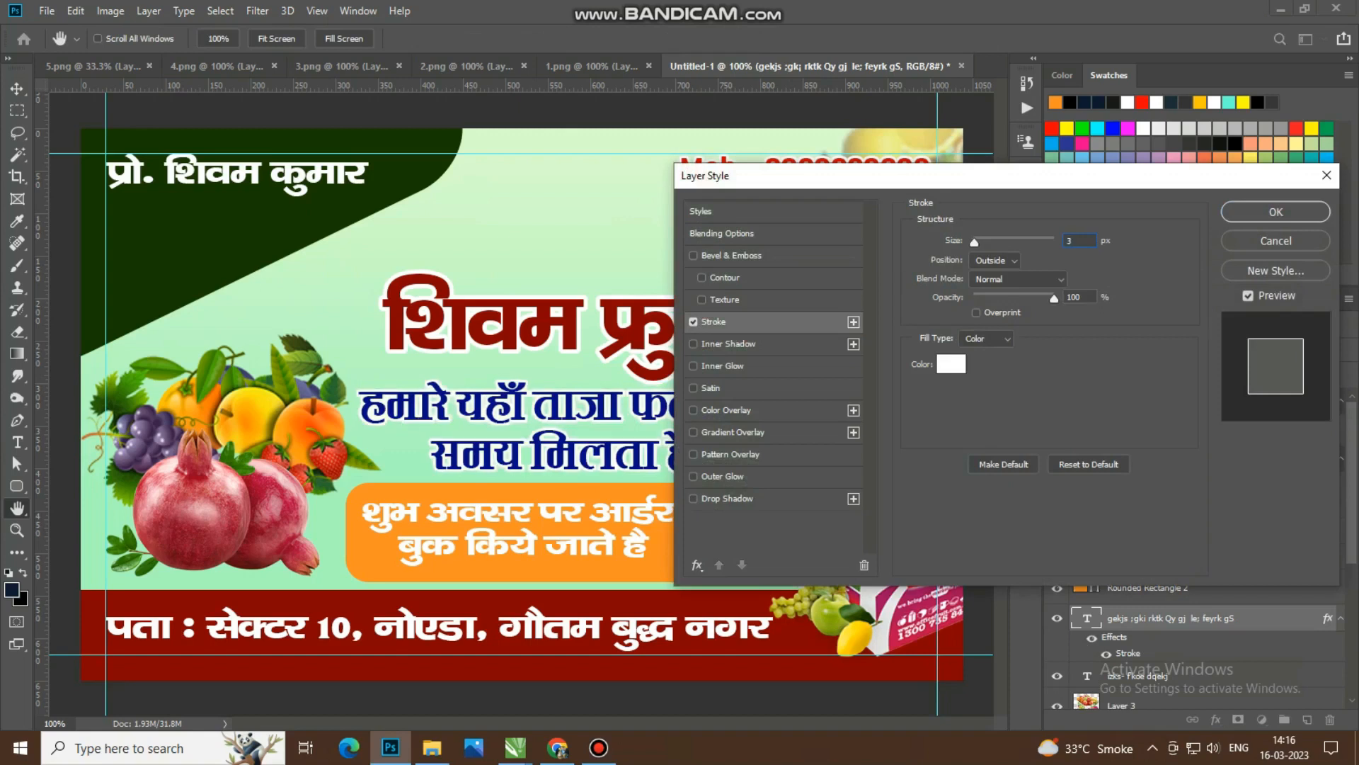
{"action": "left_click", "coordinate": [1275, 212]}
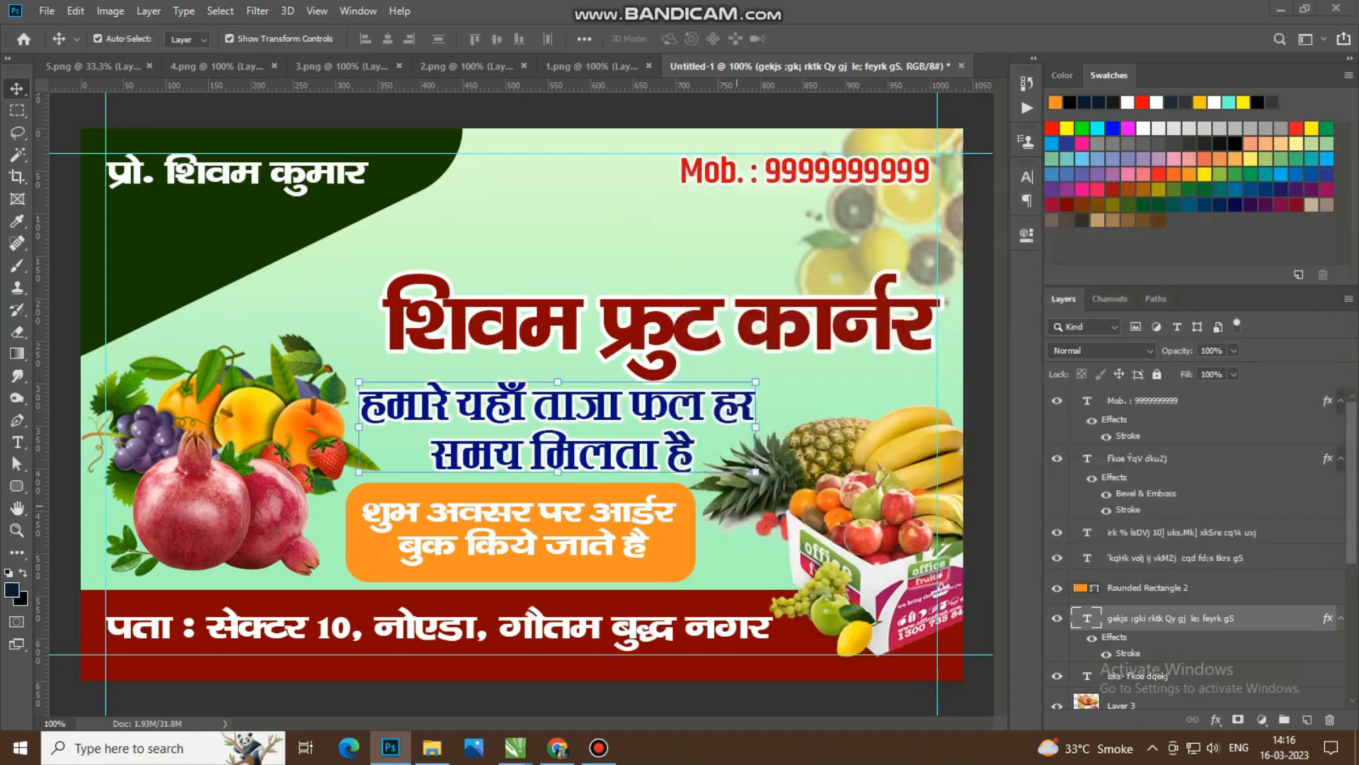
Step: Recolour the rounded order-booking box to green 689e1c, sampled from the leaves of the fruit image
{"action": "left_click", "coordinate": [663, 519]}
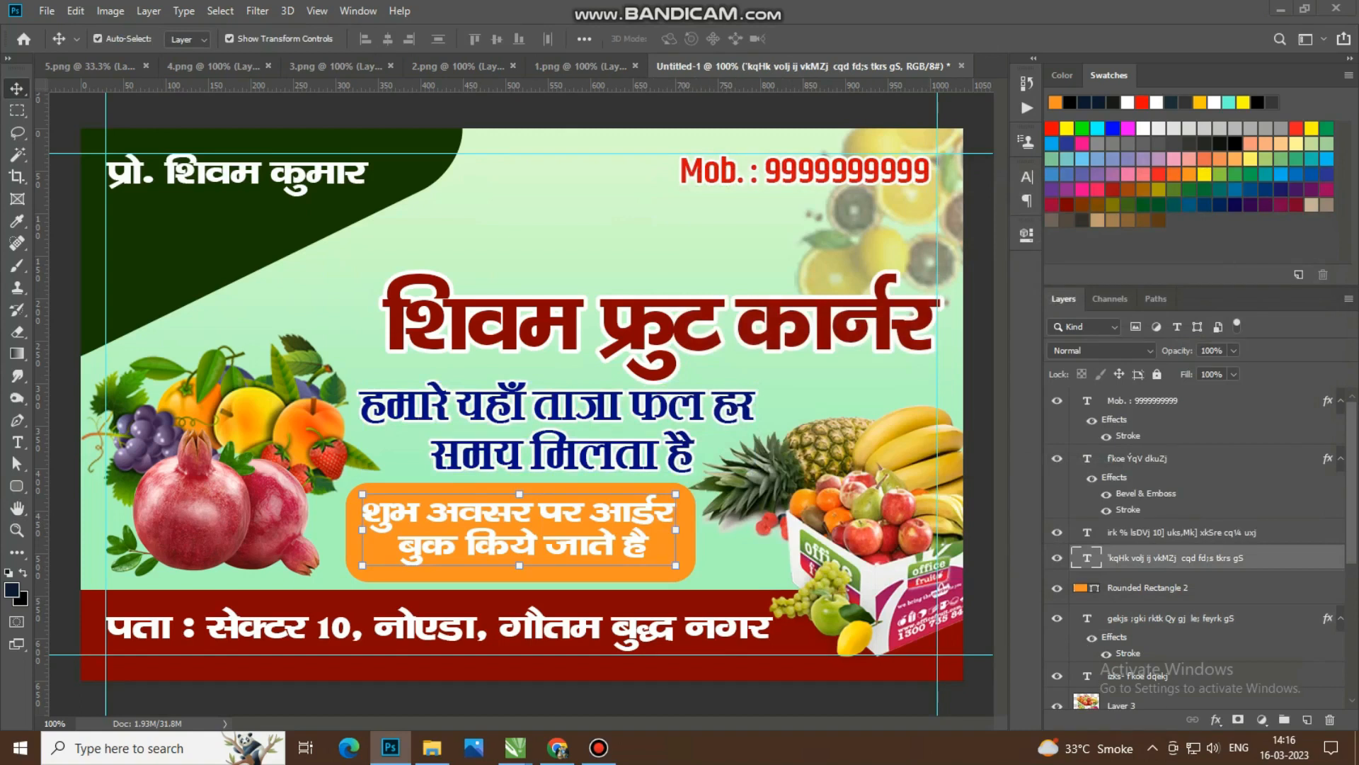
{"action": "double_click", "coordinate": [1079, 588]}
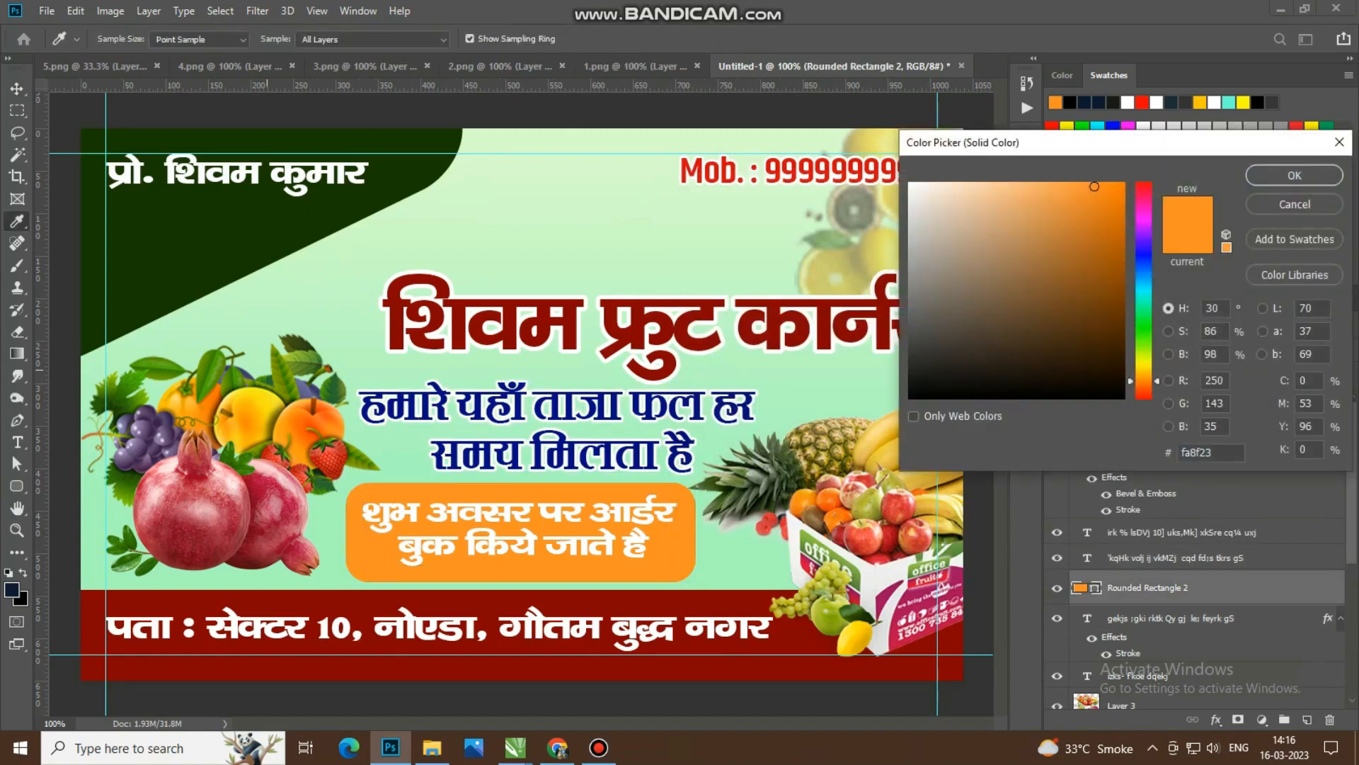
{"action": "left_click", "coordinate": [222, 360]}
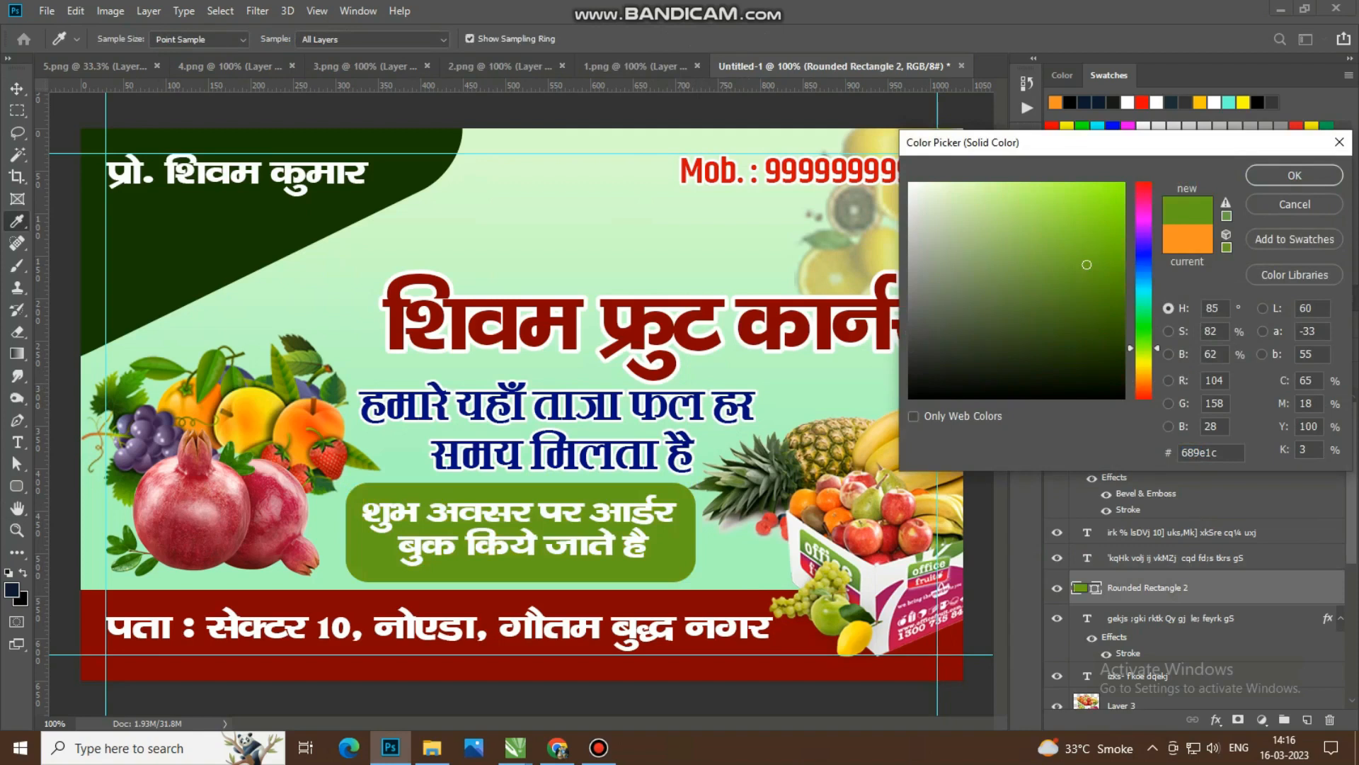
{"action": "left_click", "coordinate": [1294, 175]}
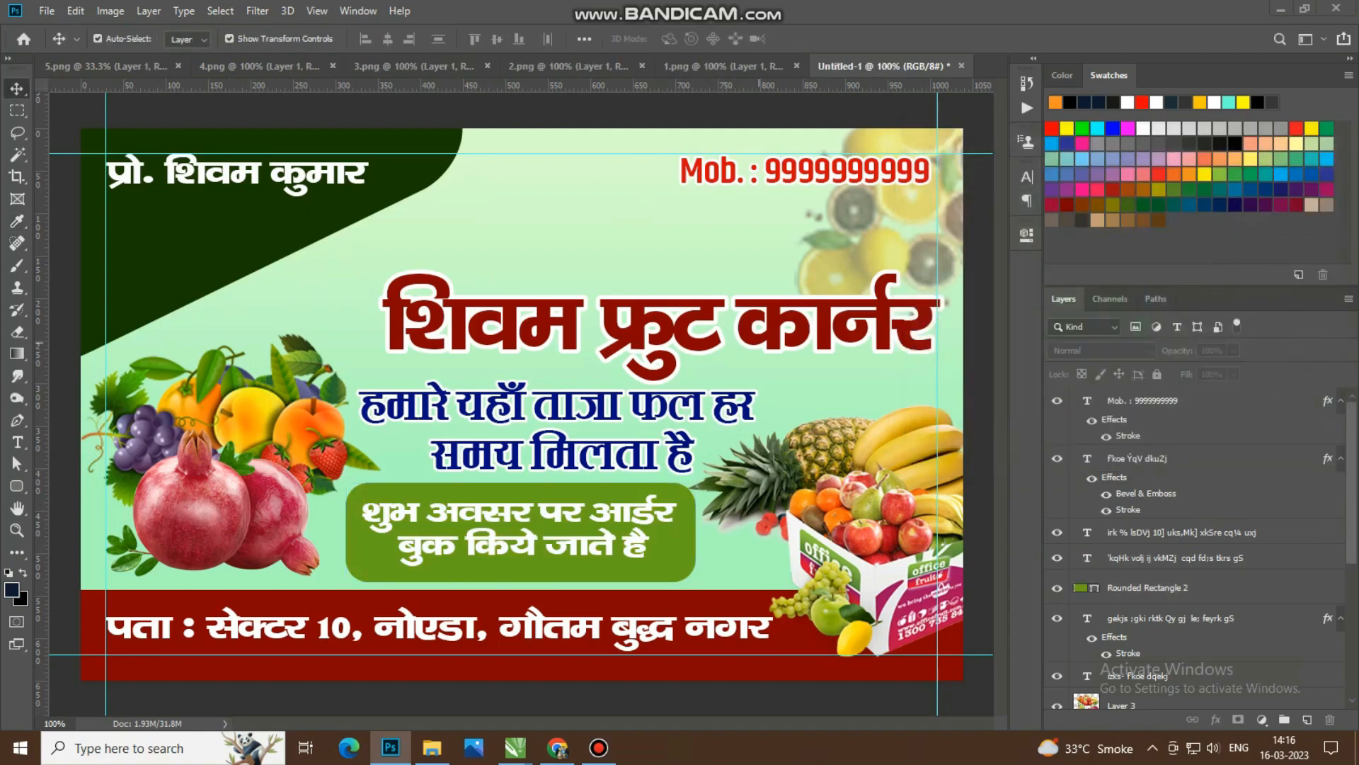
Step: Recolour the mobile number text to the order-booking box's green 689e1c
{"action": "left_click", "coordinate": [757, 344]}
{"action": "left_click", "coordinate": [817, 175]}
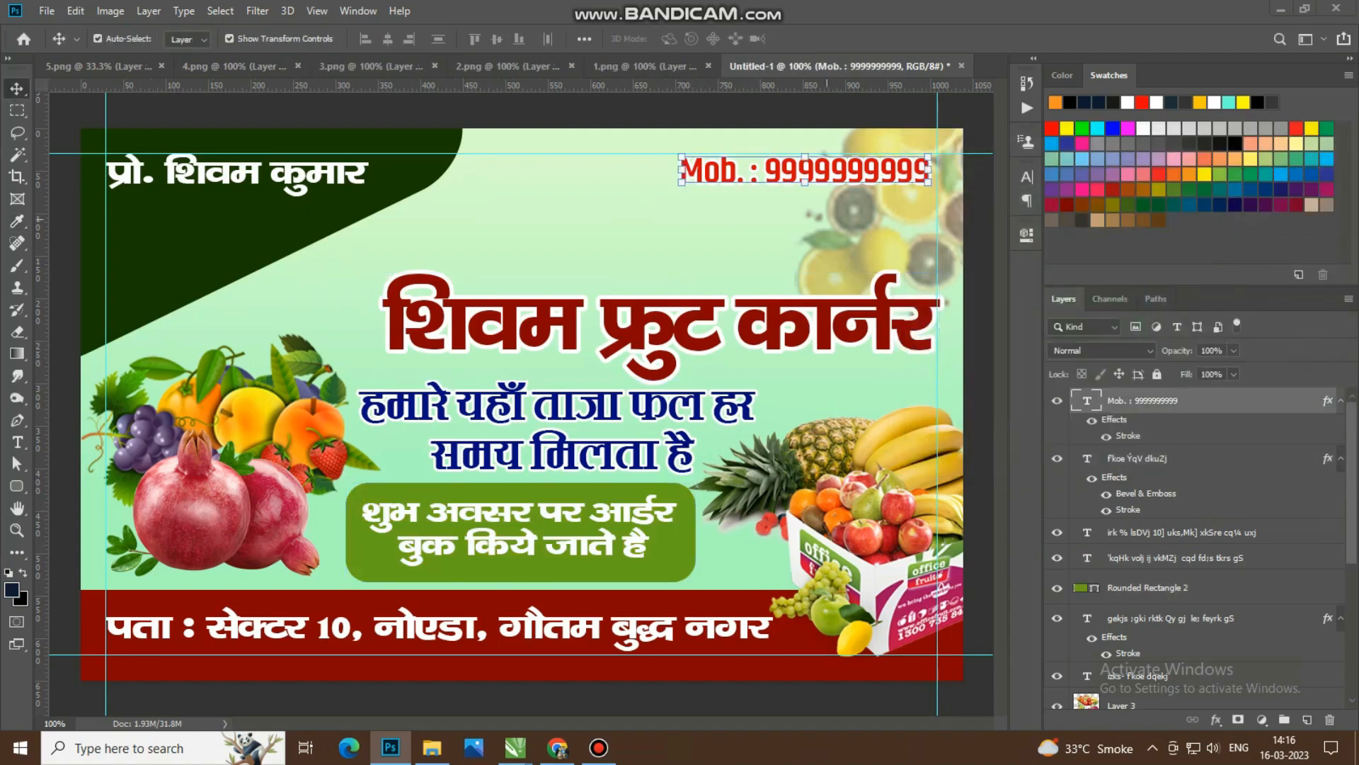
{"action": "double_click", "coordinate": [1087, 400]}
{"action": "left_click", "coordinate": [679, 39]}
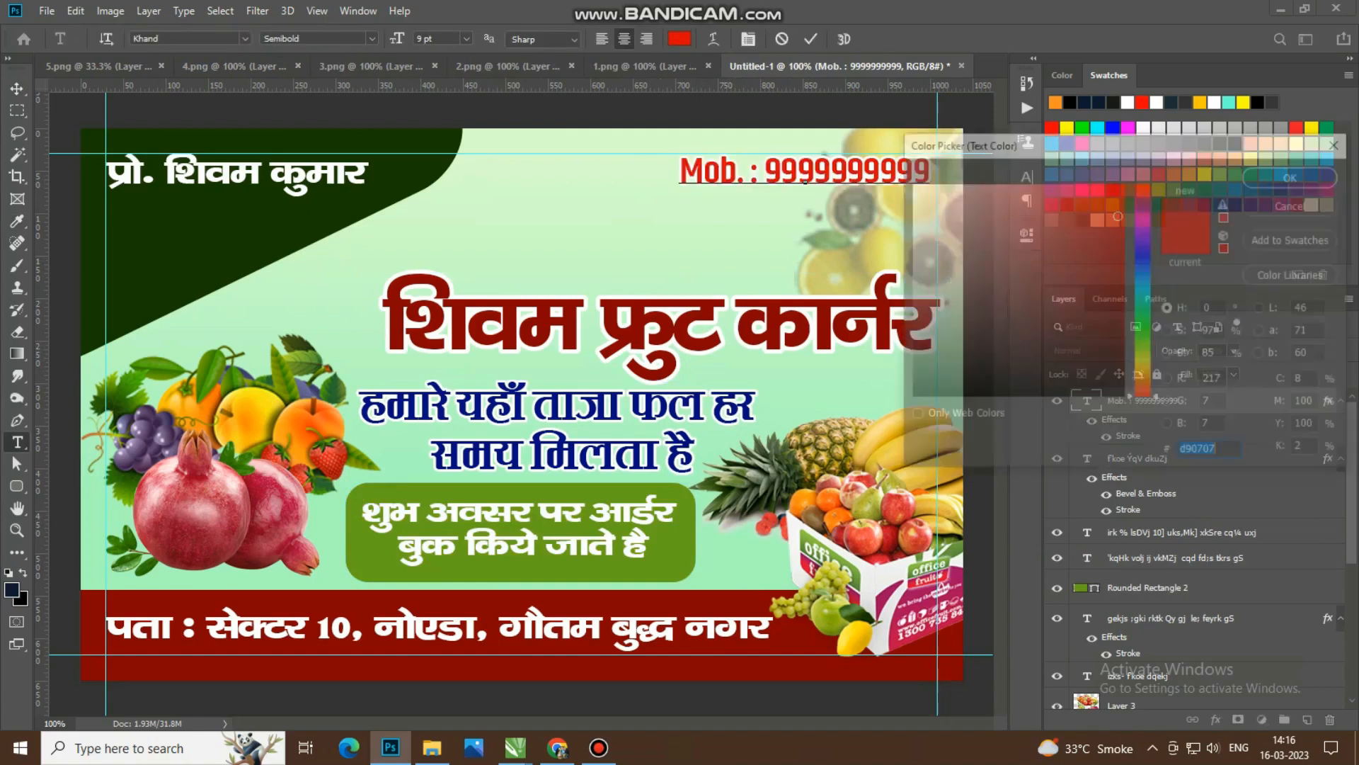
{"action": "type", "text": "689e1c"}
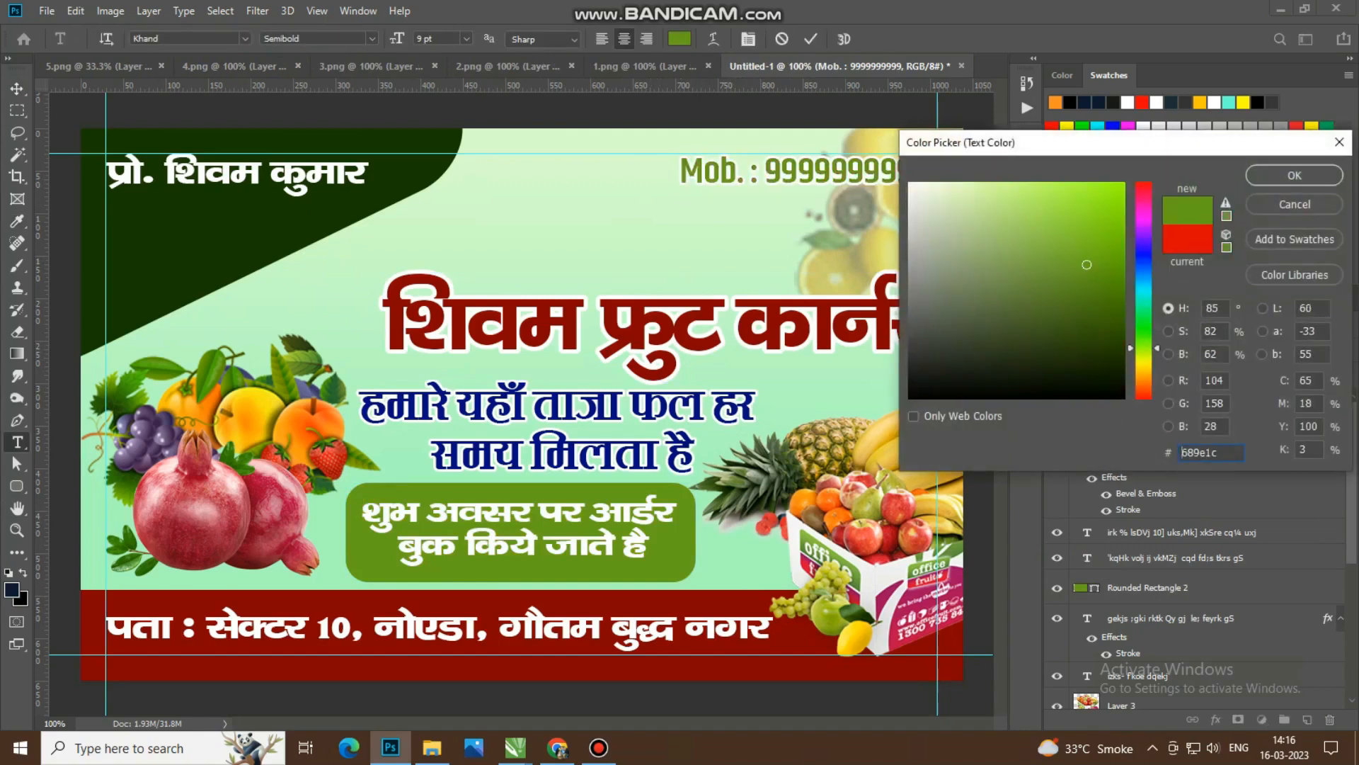
{"action": "key", "text": "Return"}
{"action": "key", "text": "ctrl+Return"}
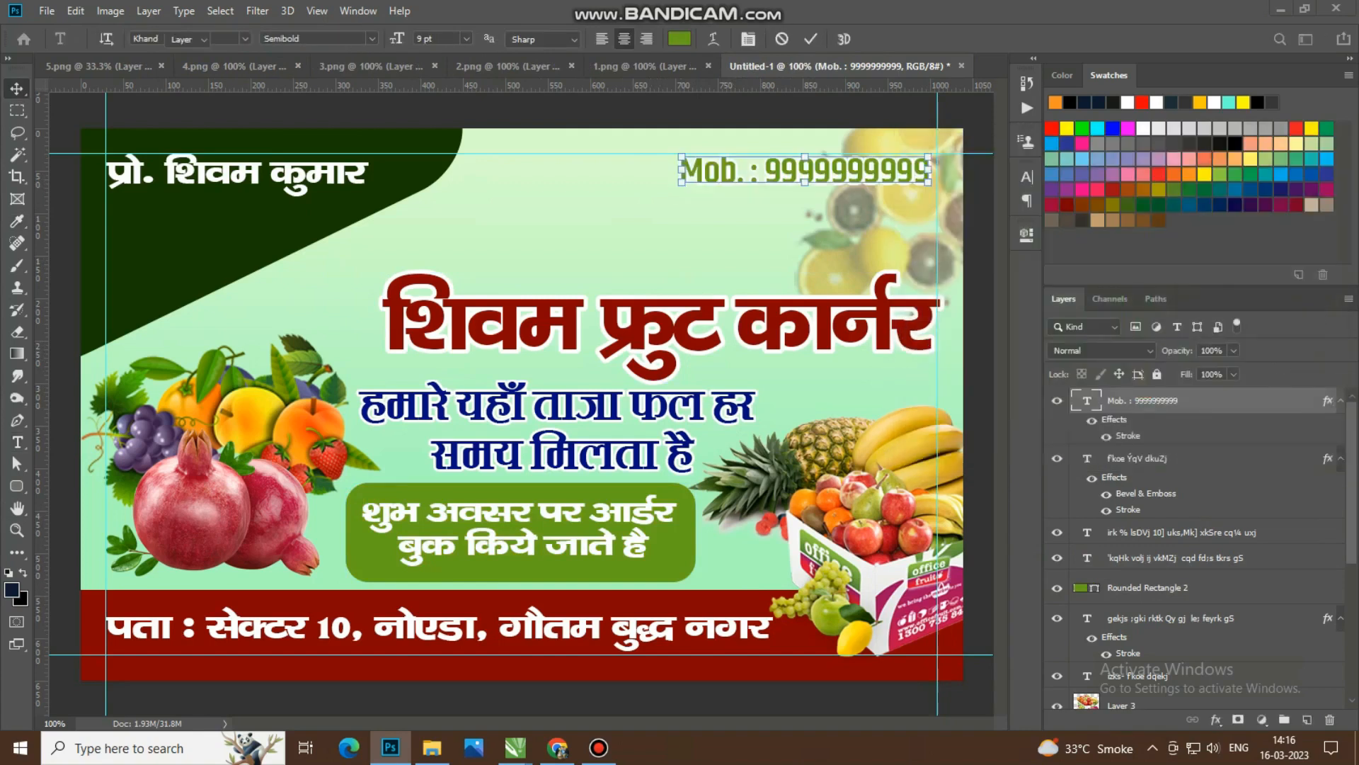
Step: Change the mobile number's 3 px Stroke colour to black 000000
{"action": "double_click", "coordinate": [1247, 401]}
{"action": "left_click", "coordinate": [713, 322]}
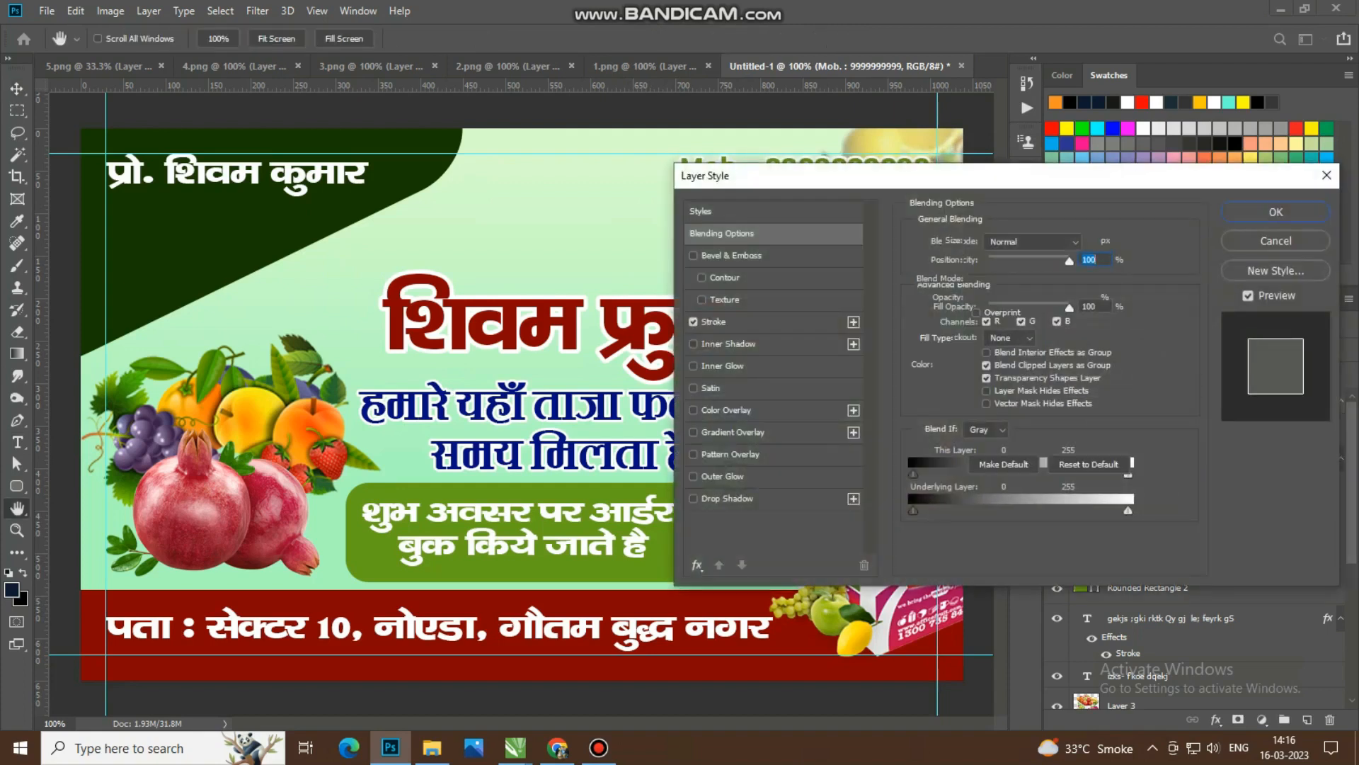
{"action": "left_click", "coordinate": [951, 364]}
{"action": "type", "text": "000000"}
{"action": "key", "text": "Return"}
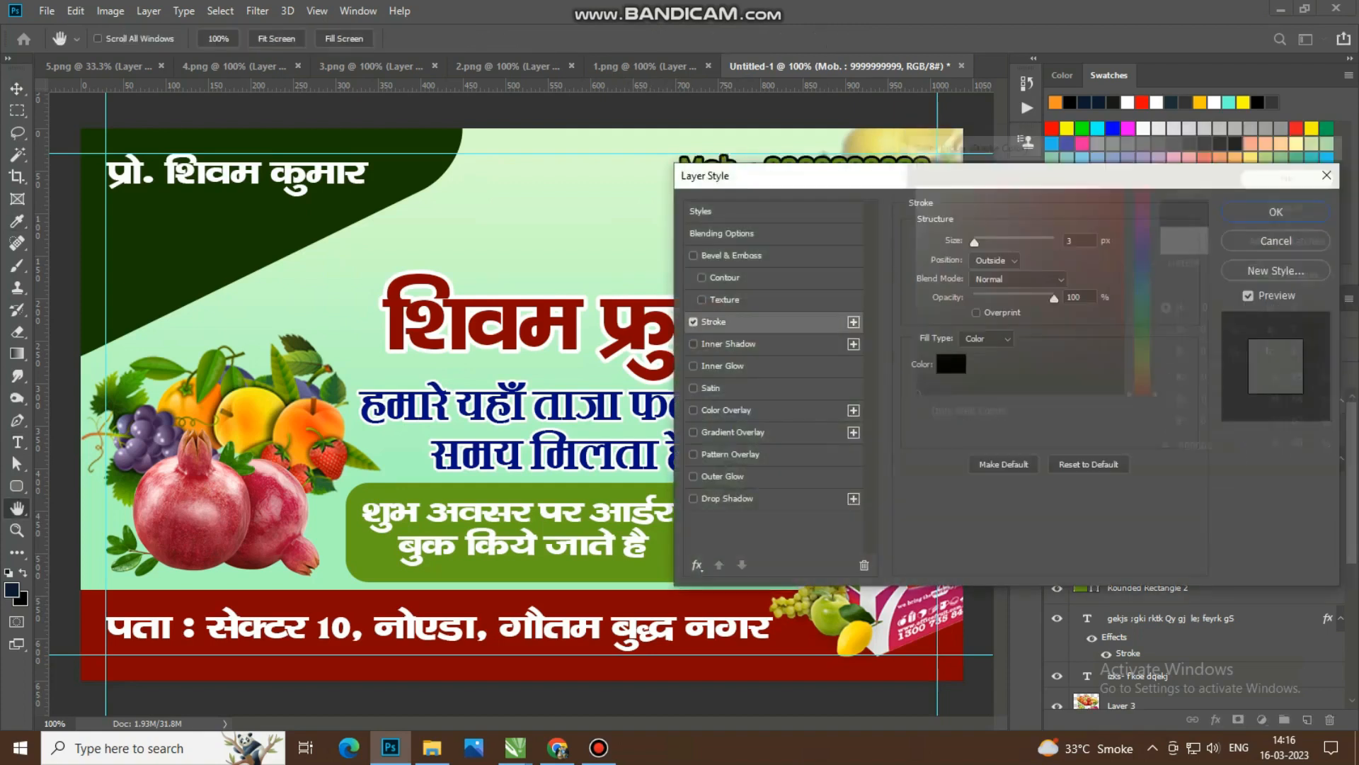
{"action": "key", "text": "Return"}
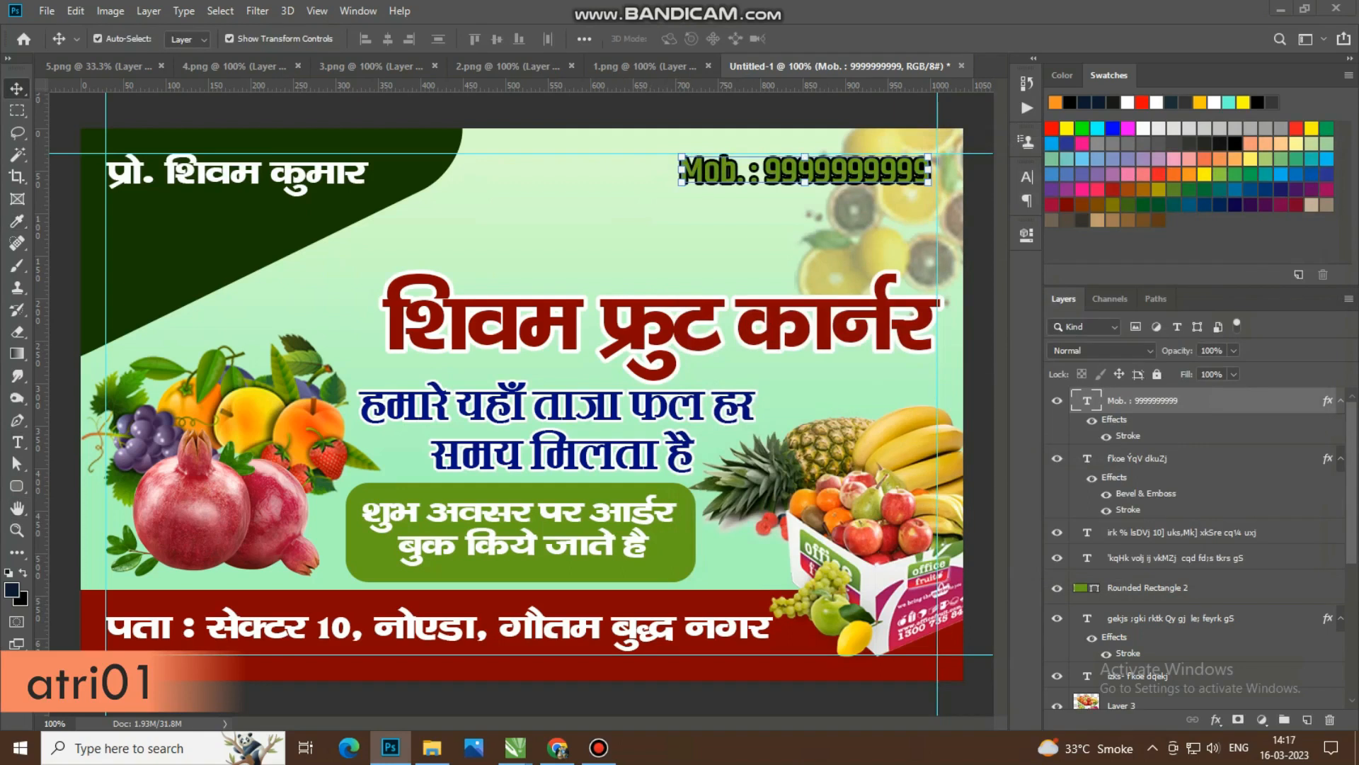
Step: Recolour the mobile number text to orange ff9e00, sampled from the fruit image
{"action": "double_click", "coordinate": [1086, 401]}
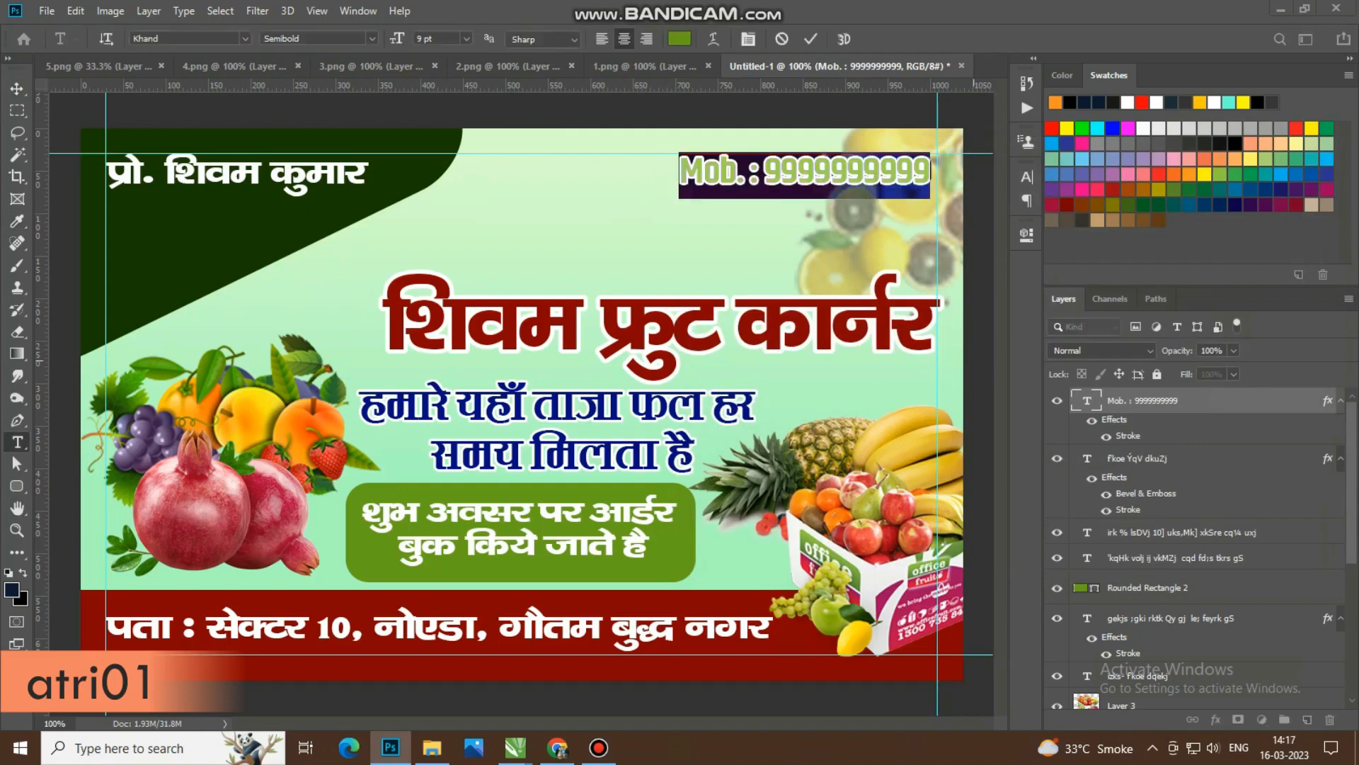
{"action": "left_click", "coordinate": [680, 38]}
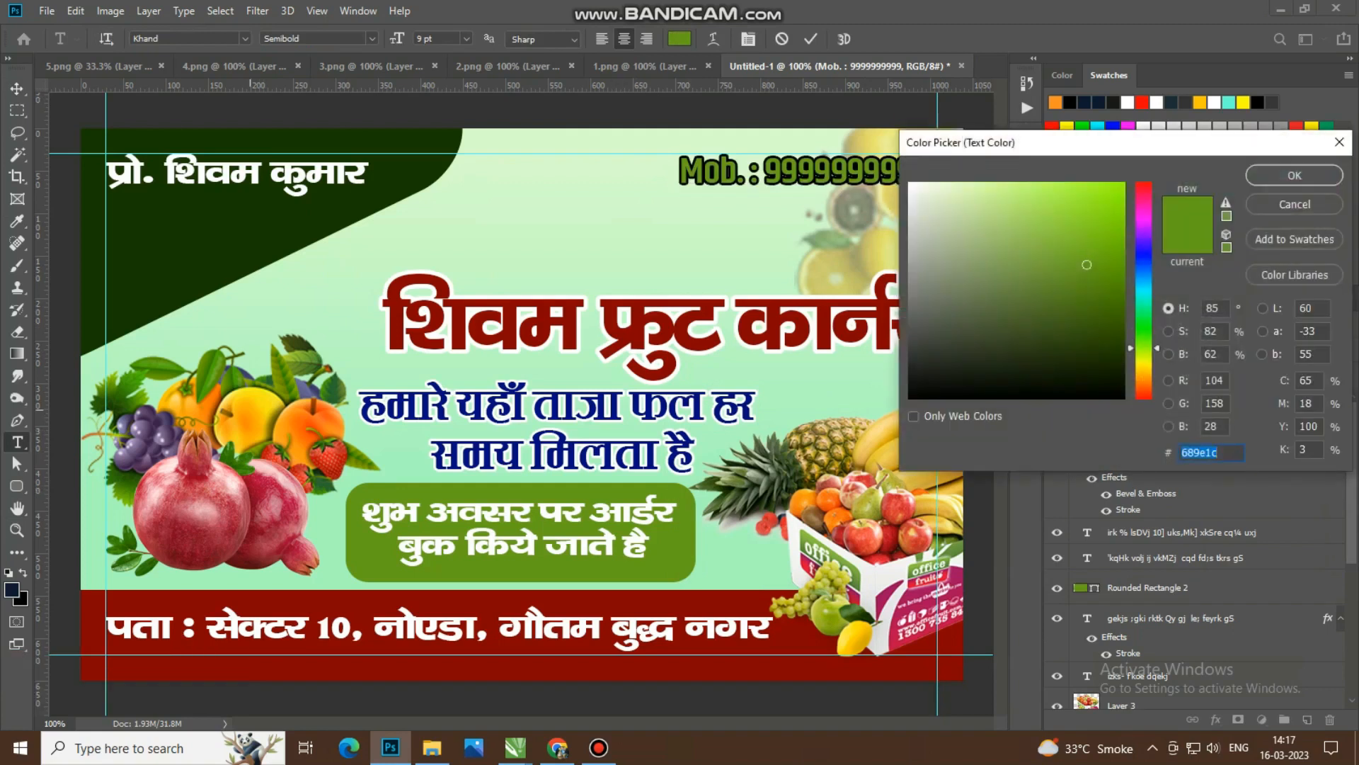
{"action": "type", "text": "fcae09"}
{"action": "left_click", "coordinate": [332, 419]}
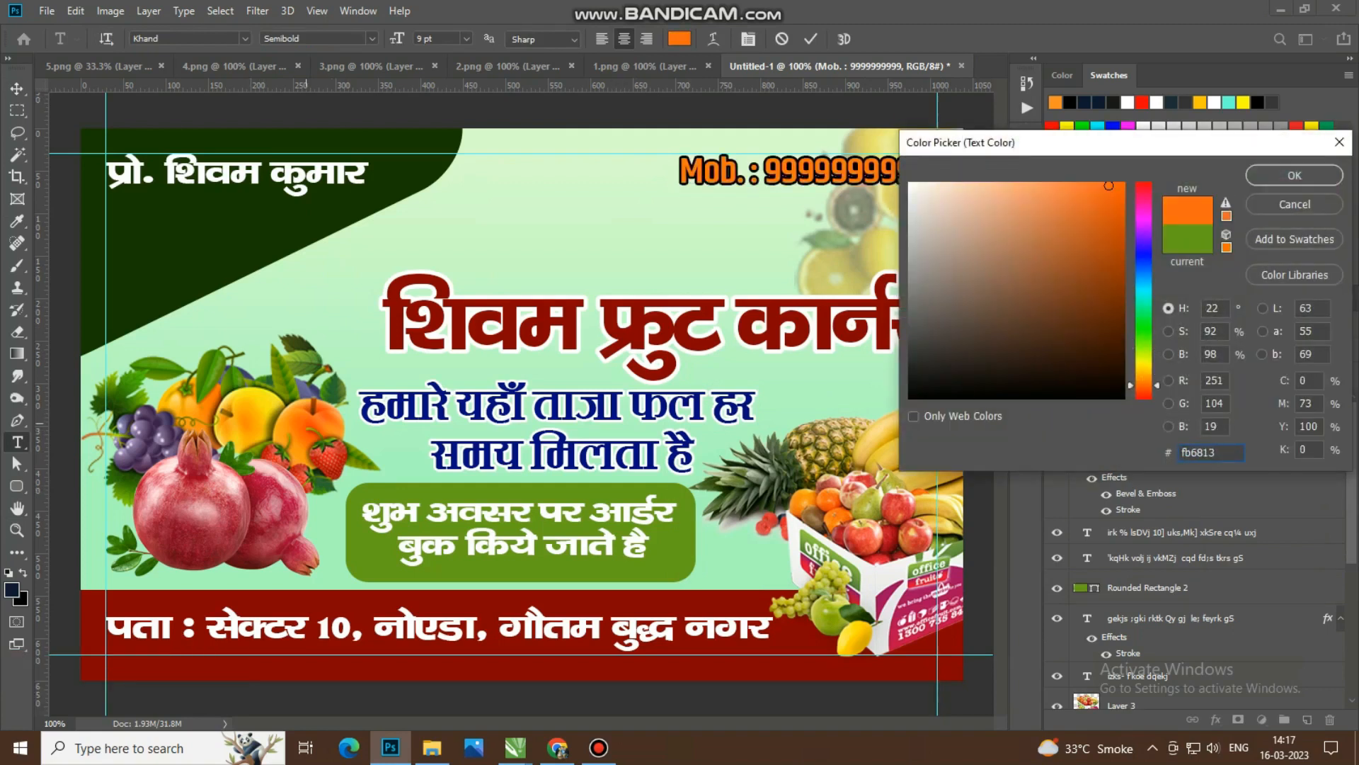
{"action": "left_click_drag", "start_coordinate": [200, 414], "coordinate": [200, 414]}
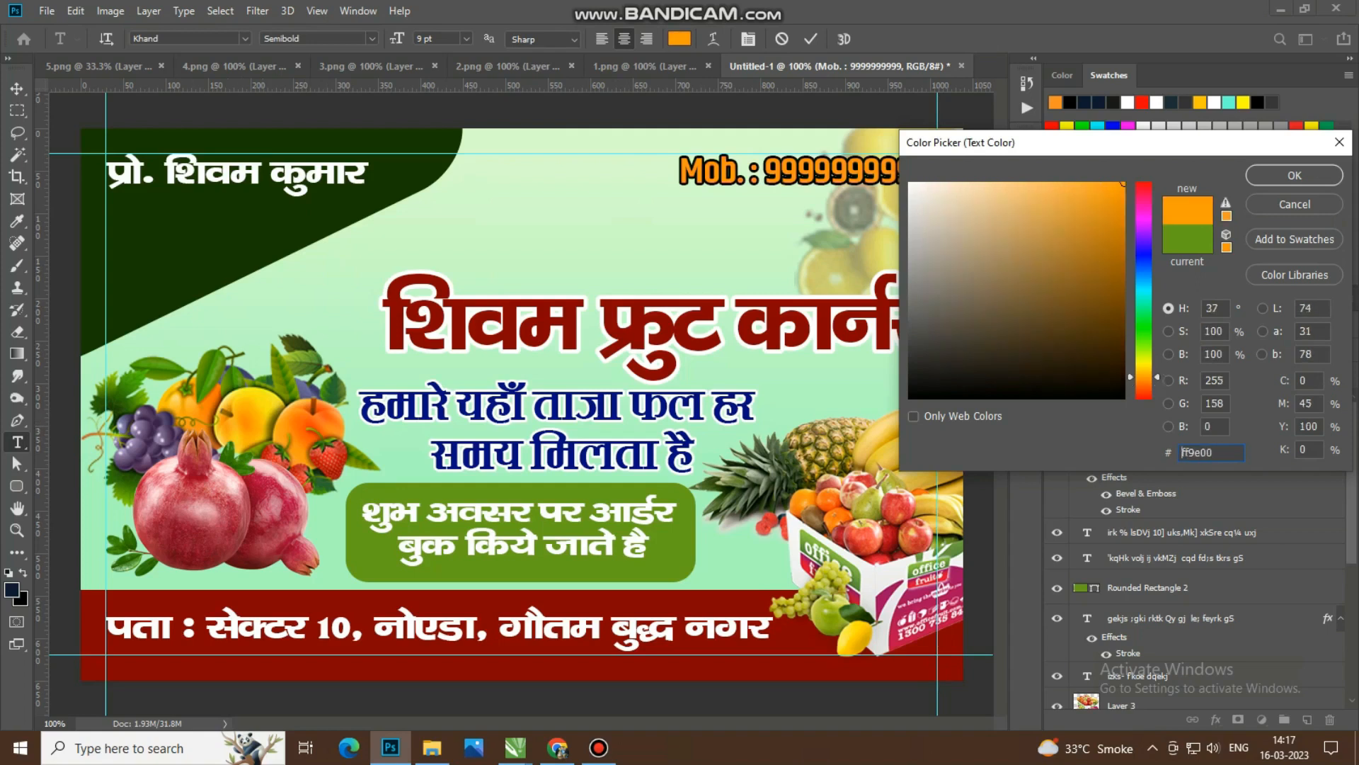
{"action": "key", "text": "Return"}
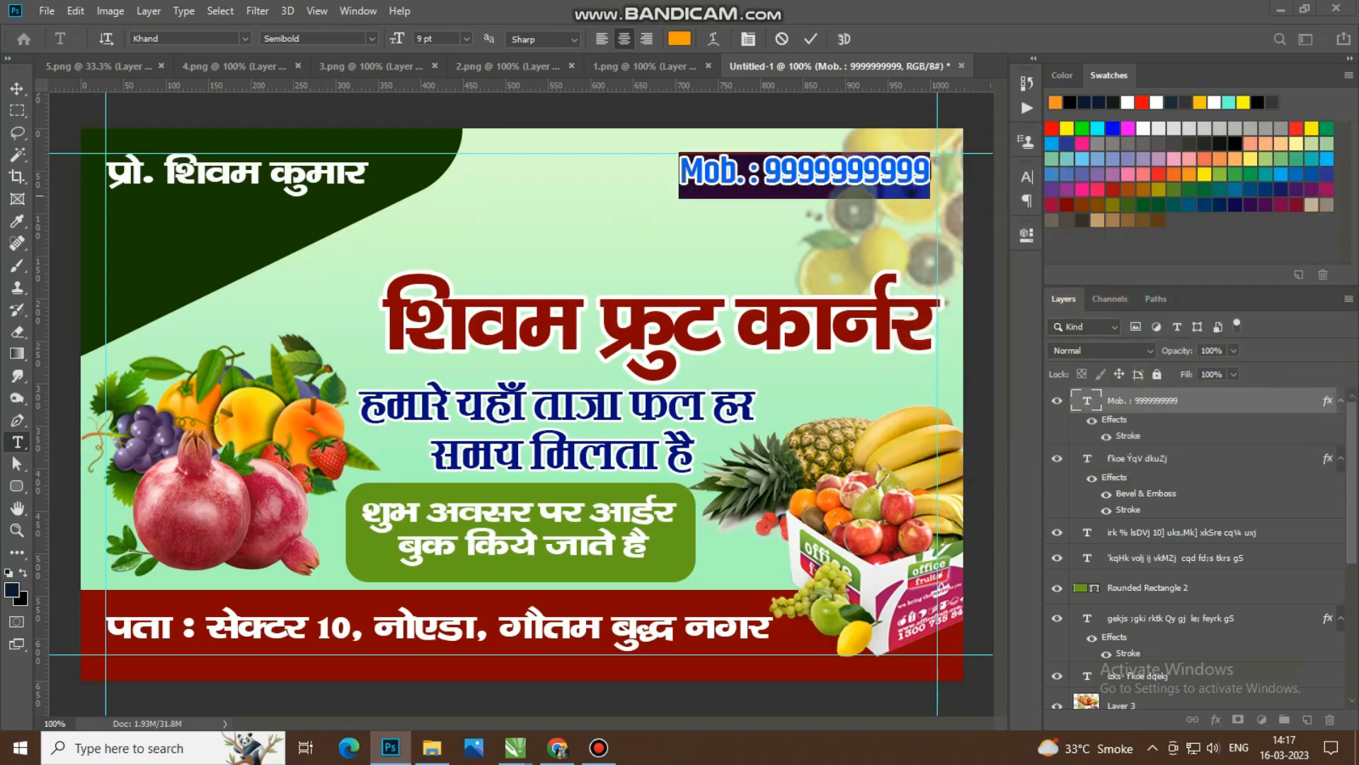
{"action": "left_click", "coordinate": [17, 88]}
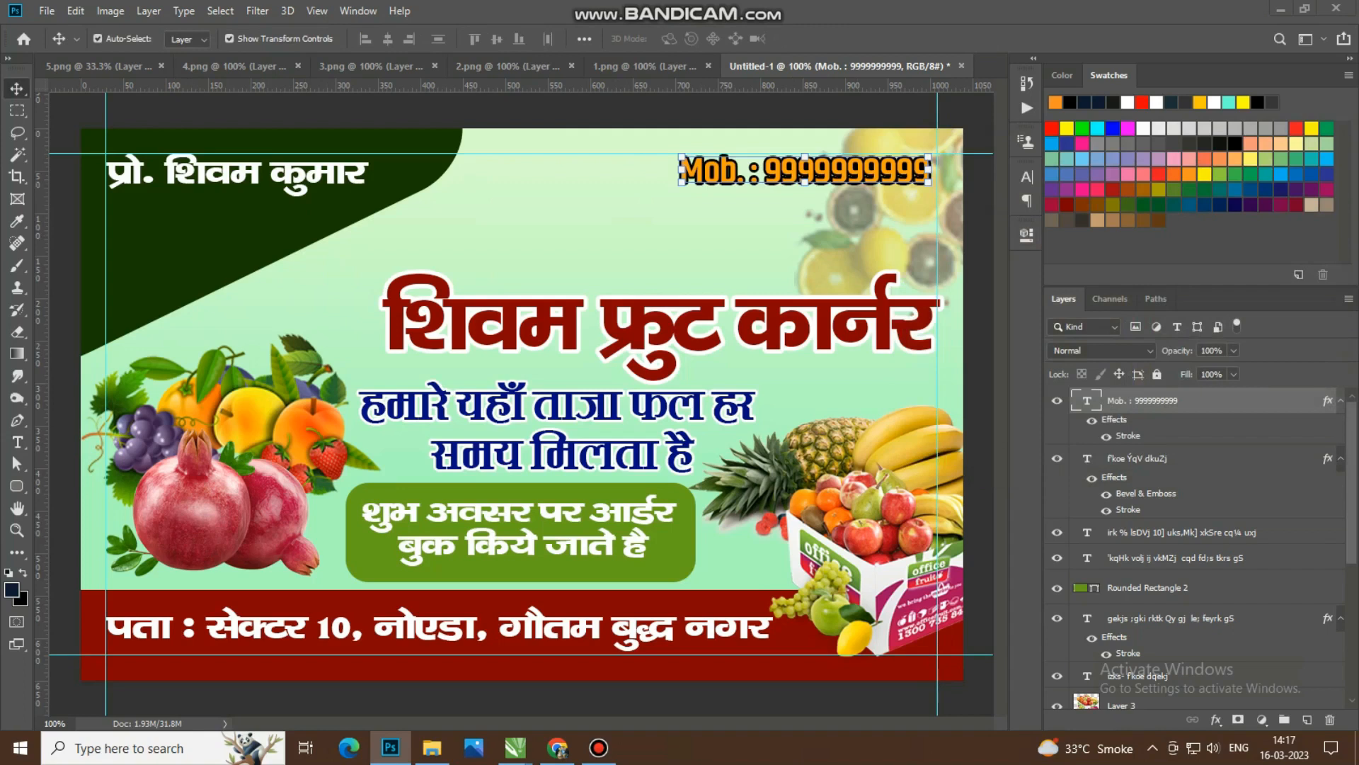
Step: Set the mobile number's Stroke colour to white ffffff and apply the layer style
{"action": "double_click", "coordinate": [1128, 436]}
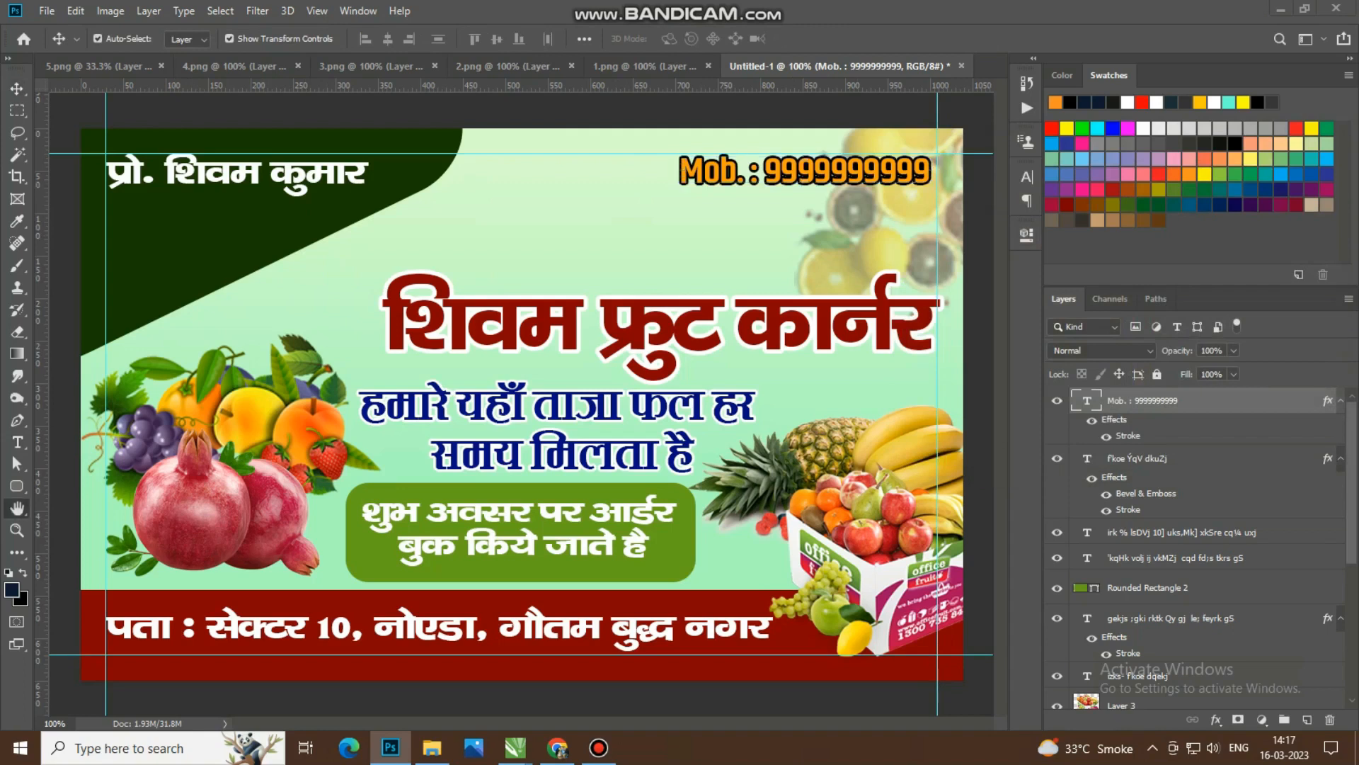
{"action": "left_click", "coordinate": [951, 364]}
{"action": "left_click", "coordinate": [945, 377]}
{"action": "type", "text": "ffffff"}
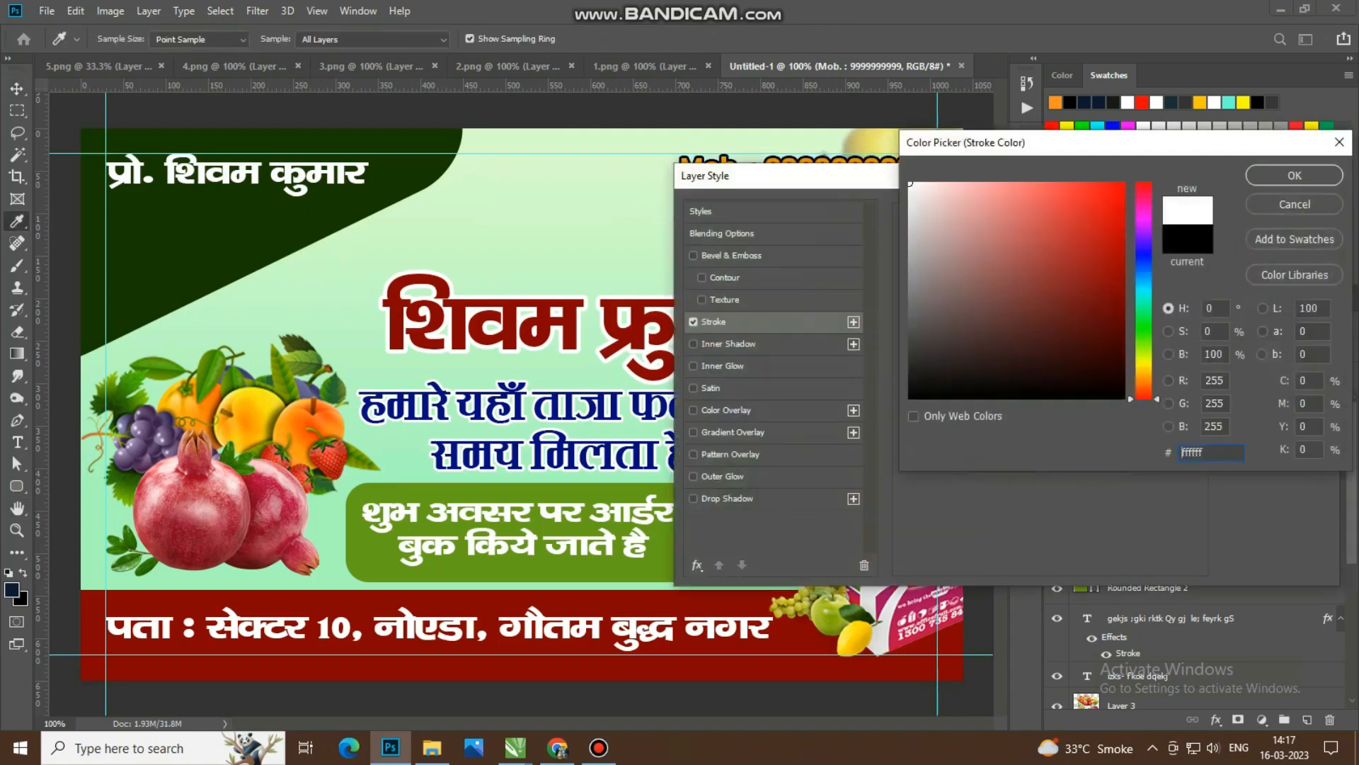
{"action": "key", "text": "Return"}
{"action": "key", "text": "Return"}
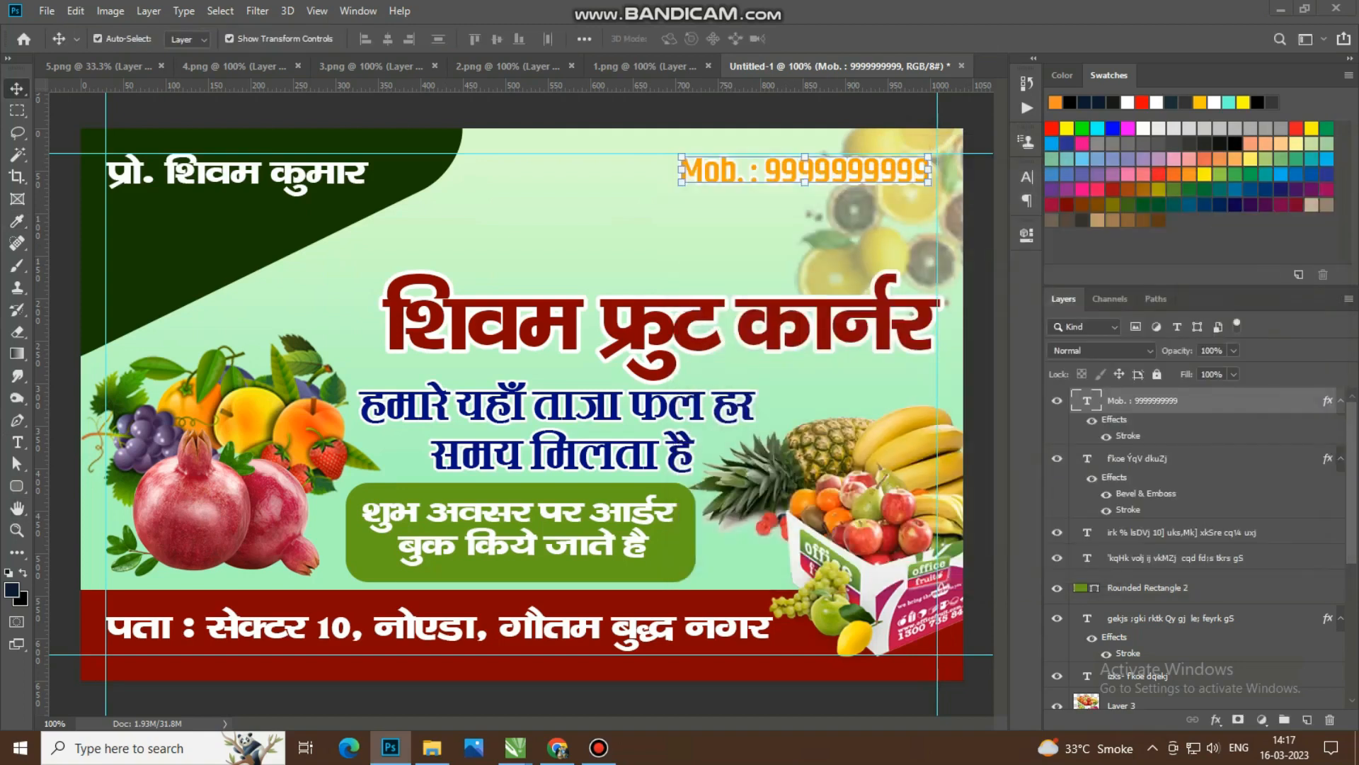
Step: Recolour the mobile number text to black 000000
{"action": "double_click", "coordinate": [1246, 400]}
{"action": "key", "text": "Escape"}
{"action": "double_click", "coordinate": [1086, 400]}
{"action": "left_click", "coordinate": [680, 39]}
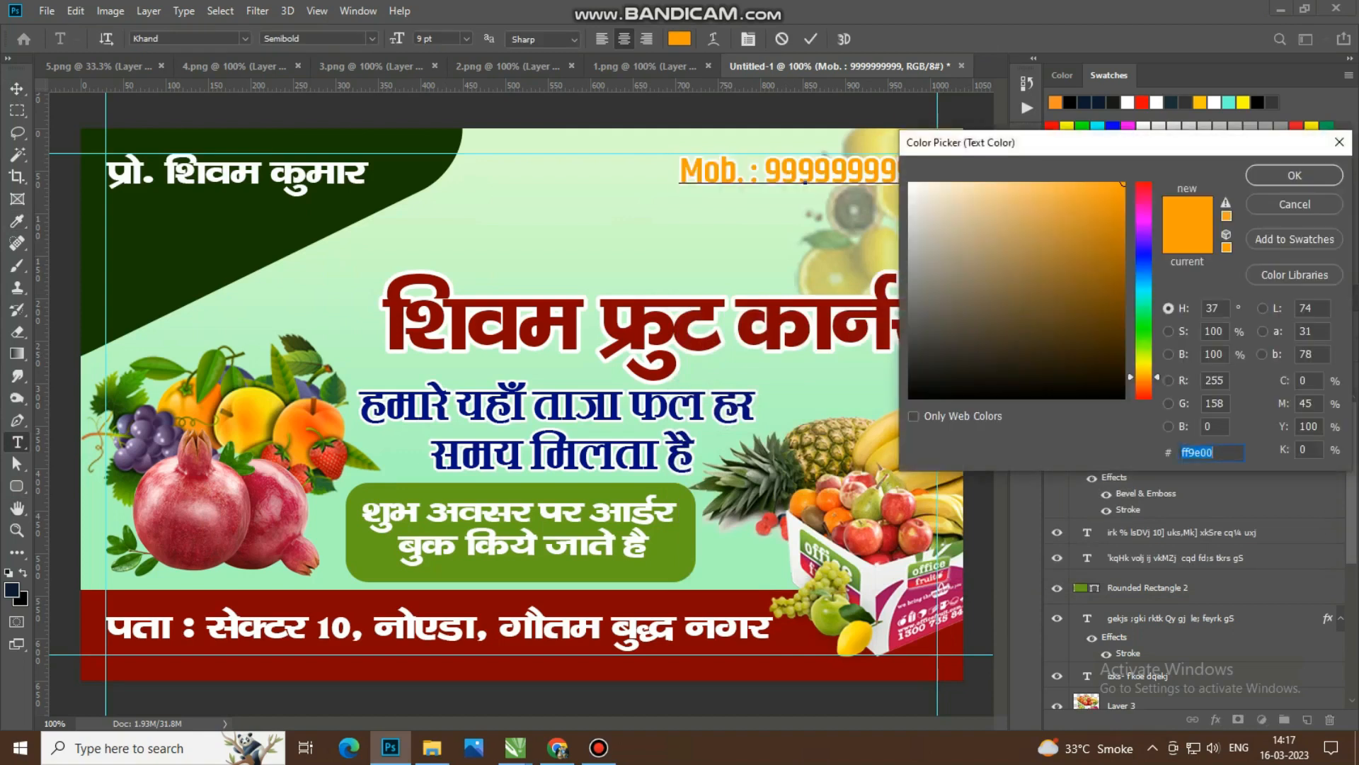
{"action": "type", "text": "000000"}
{"action": "key", "text": "Return"}
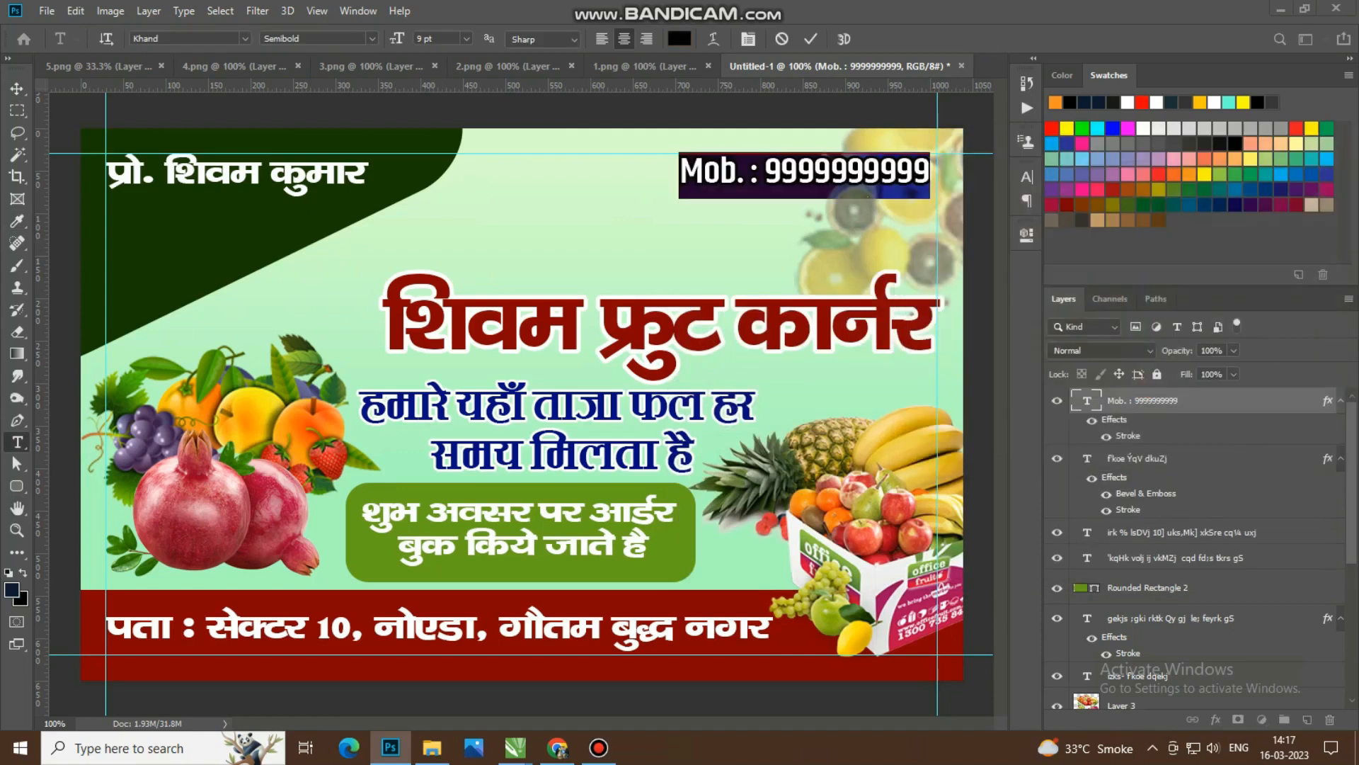
Step: Commit the black mobile number text and move the red shop name up, closer to the mobile number
{"action": "key", "text": "ctrl+Return"}
{"action": "left_click", "coordinate": [826, 332]}
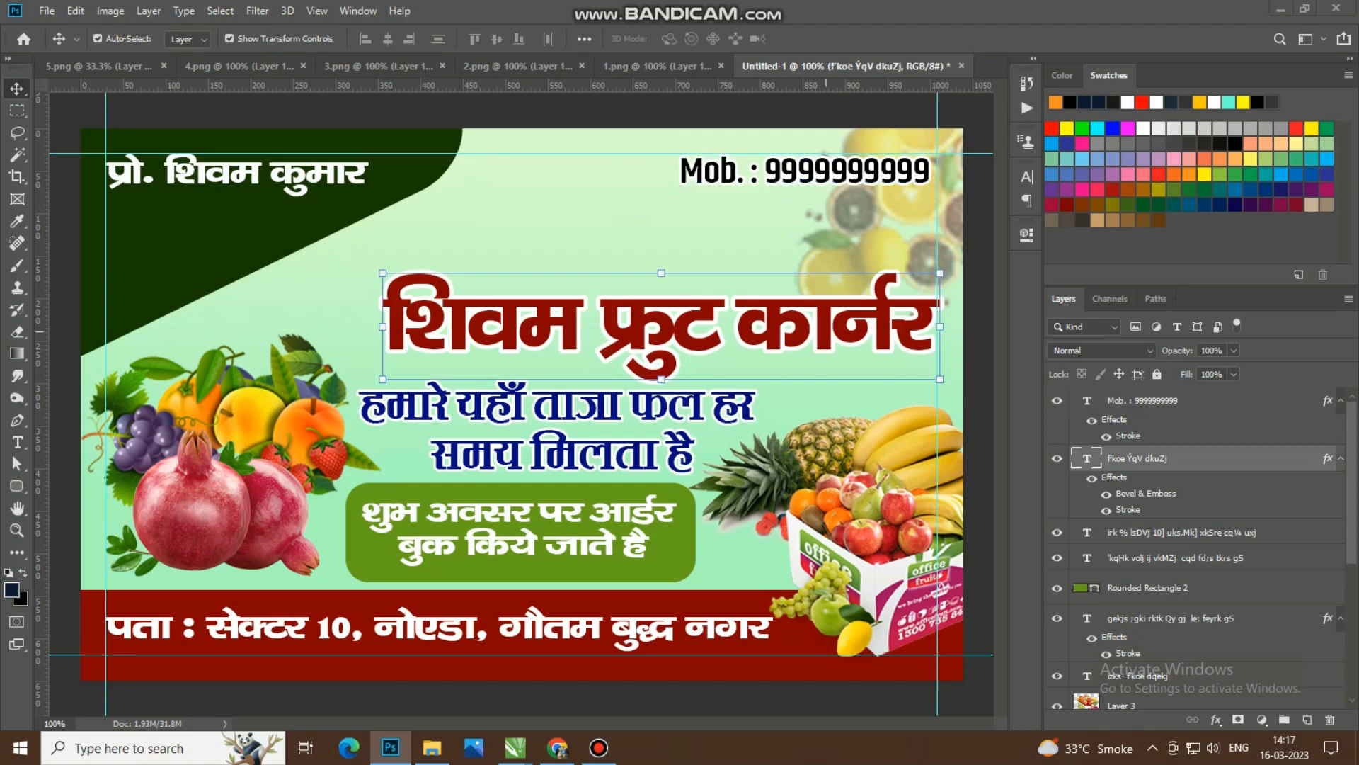
{"action": "key", "text": "Up"}
{"action": "key", "text": "Up"}
{"action": "key", "text": "Up"}
{"action": "key", "text": "Up"}
{"action": "key", "text": "Up"}
{"action": "key", "text": "Up"}
{"action": "key", "text": "Up"}
{"action": "key", "text": "Up"}
{"action": "key", "text": "Up"}
{"action": "key", "text": "Up"}
{"action": "key", "text": "Up"}
{"action": "key", "text": "Up"}
{"action": "key", "text": "Up"}
{"action": "key", "text": "Up"}
{"action": "key", "text": "Up"}
{"action": "key", "text": "Up"}
{"action": "key", "text": "Up"}
{"action": "key", "text": "Up"}
{"action": "key", "text": "Up"}
{"action": "key", "text": "Up"}
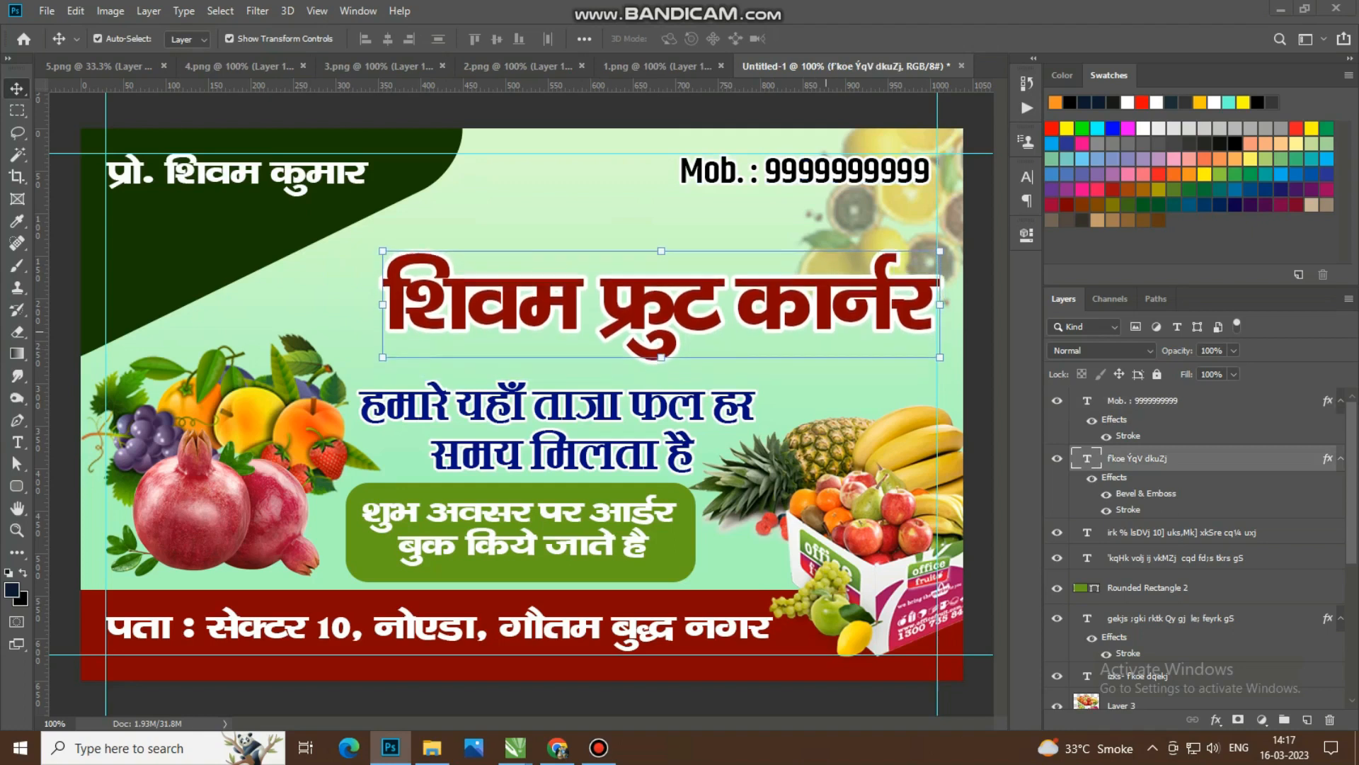
{"action": "key", "text": "Up"}
{"action": "key", "text": "Up"}
{"action": "key", "text": "Up"}
Step: Move the blue Hindi tagline slightly up beneath the shop name and scale it to about 102%
{"action": "left_click_drag", "start_coordinate": [692, 400], "coordinate": [698, 386]}
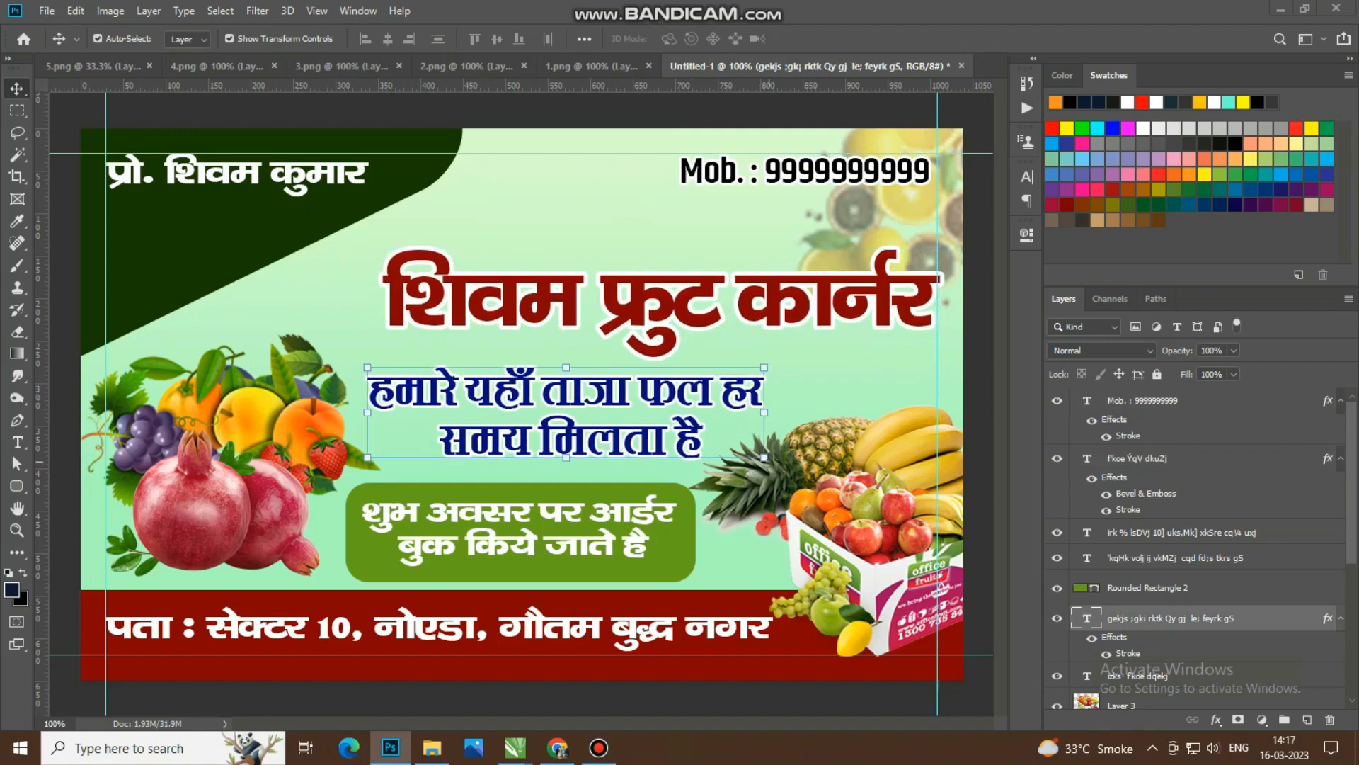
{"action": "key", "text": "ctrl+t"}
{"action": "left_click_drag", "start_coordinate": [764, 457], "coordinate": [779, 468]}
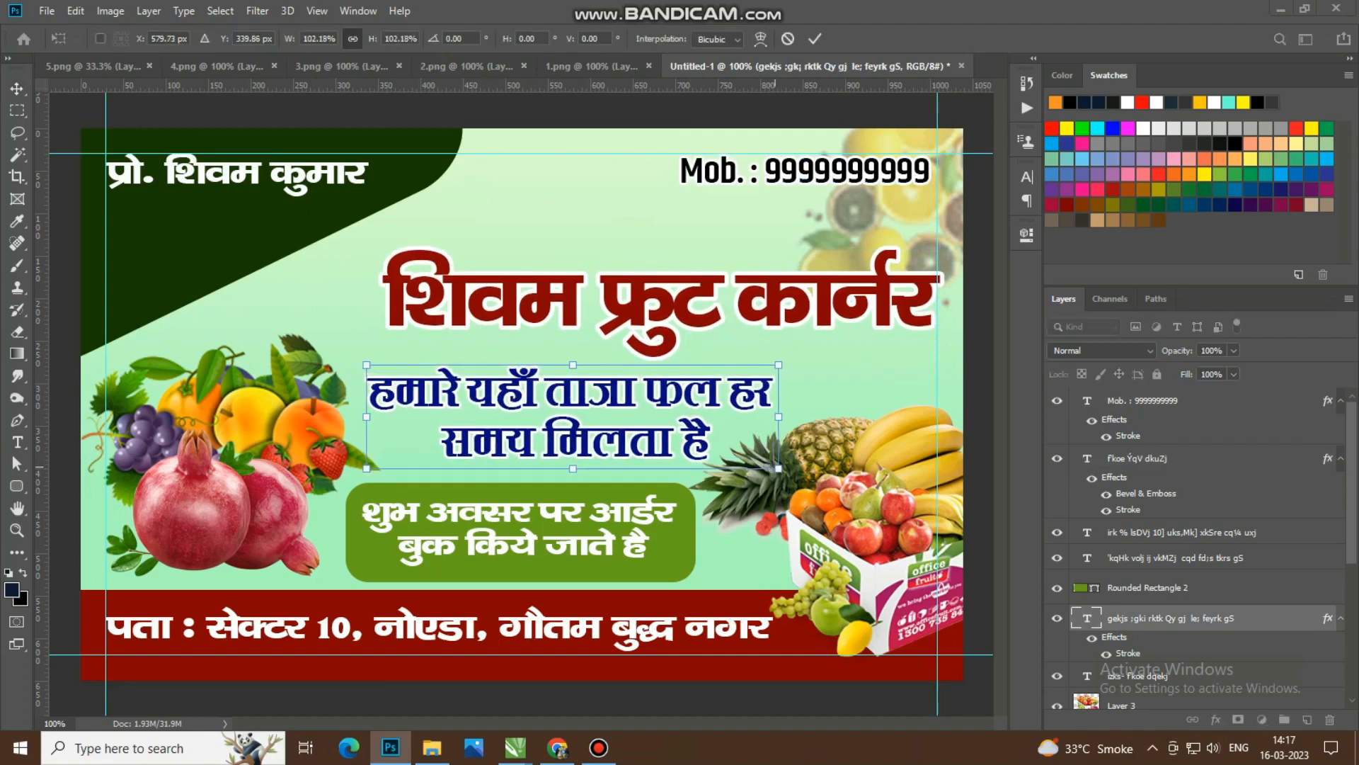
{"action": "key", "text": "Return"}
{"action": "scroll", "coordinate": [574, 404], "scroll_direction": "down", "scroll_amount": 5}
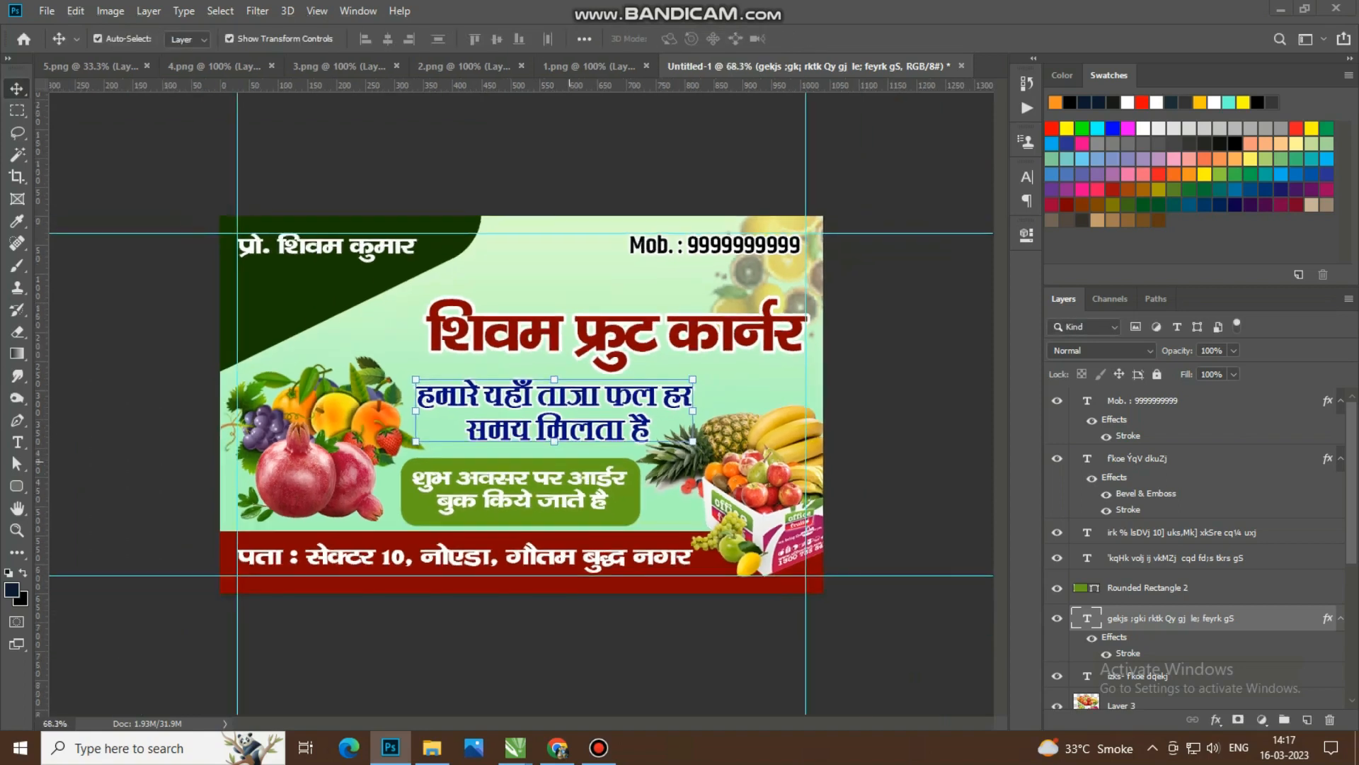
{"action": "left_click", "coordinate": [556, 630]}
Step: Add a second person's name in Hindi on a new line below the proprietor's name
{"action": "scroll", "coordinate": [553, 554], "scroll_direction": "up", "scroll_amount": 2}
{"action": "scroll", "coordinate": [554, 554], "scroll_direction": "down", "scroll_amount": 1}
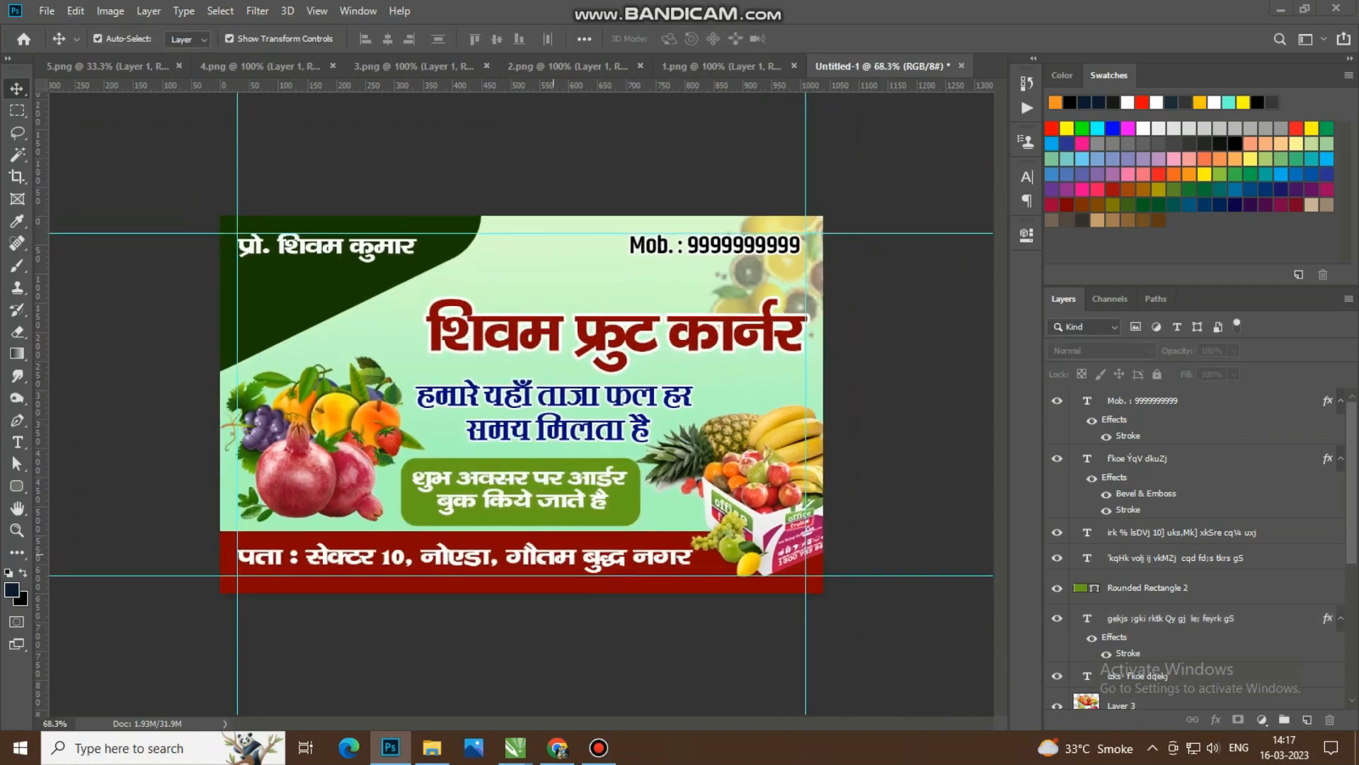
{"action": "scroll", "coordinate": [553, 554], "scroll_direction": "up", "scroll_amount": 3}
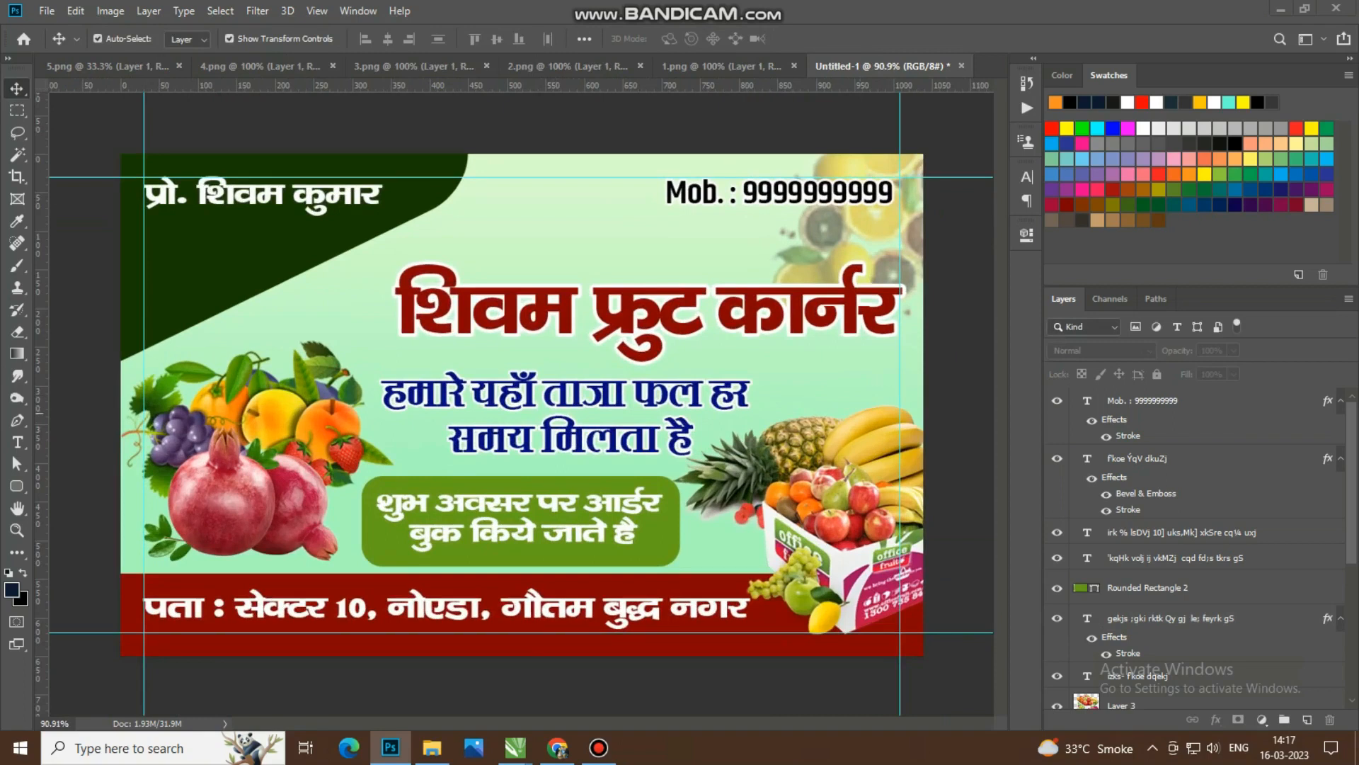
{"action": "left_click", "coordinate": [273, 202]}
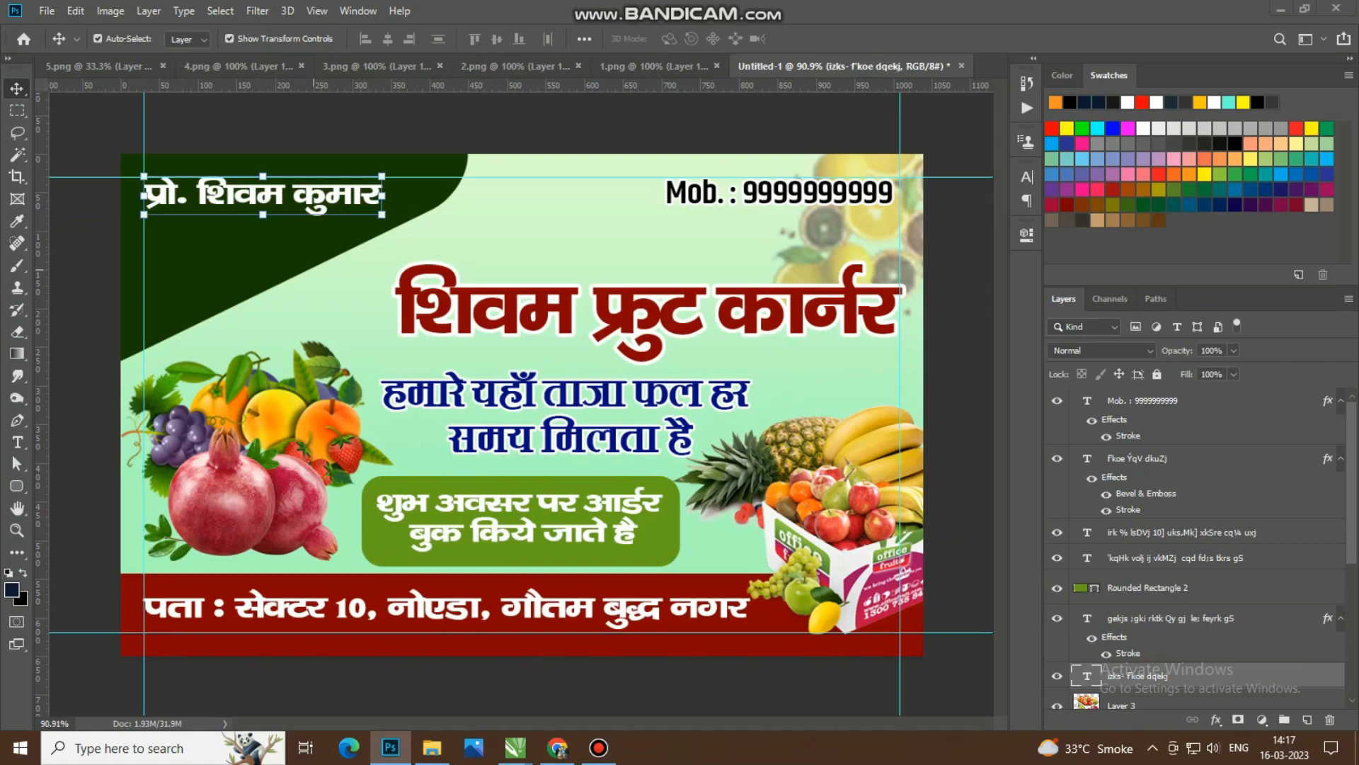
{"action": "scroll", "coordinate": [369, 175], "scroll_direction": "up", "scroll_amount": 5}
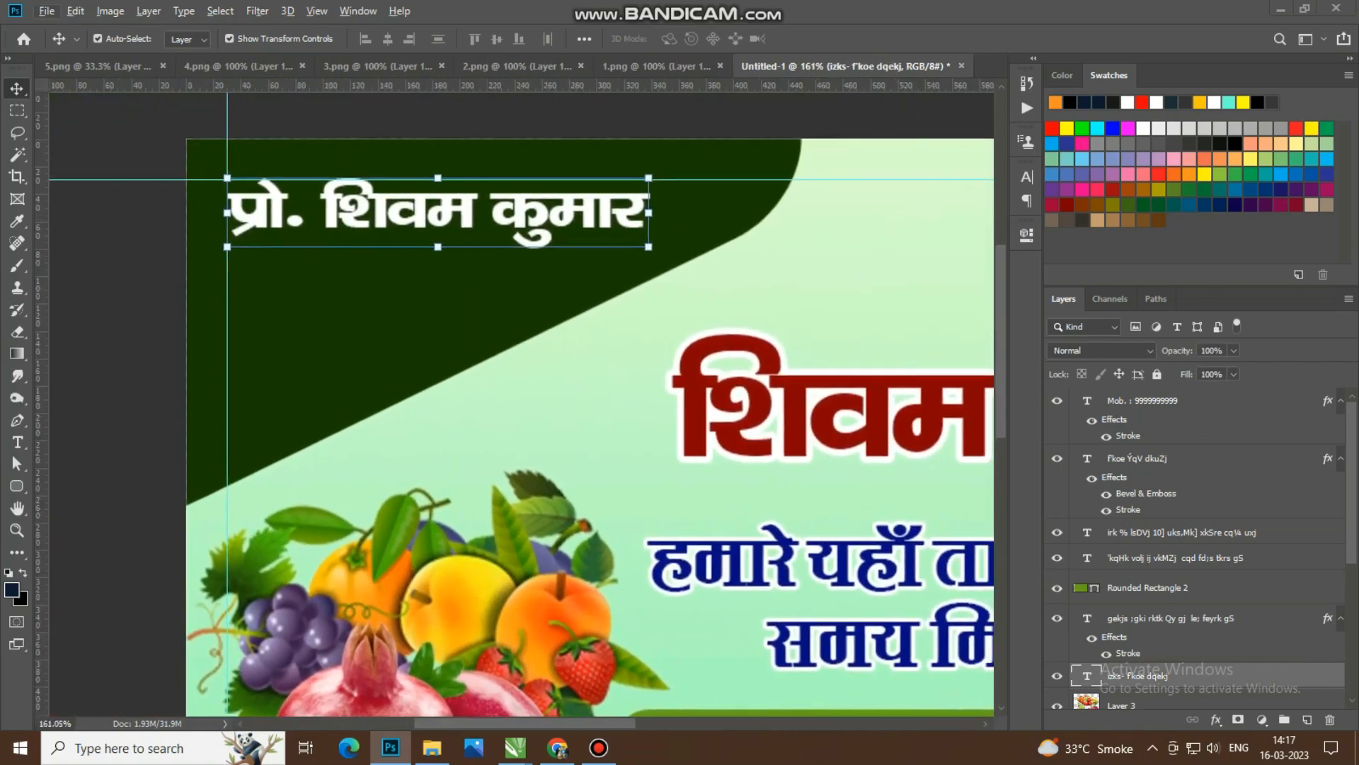
{"action": "key", "text": "t"}
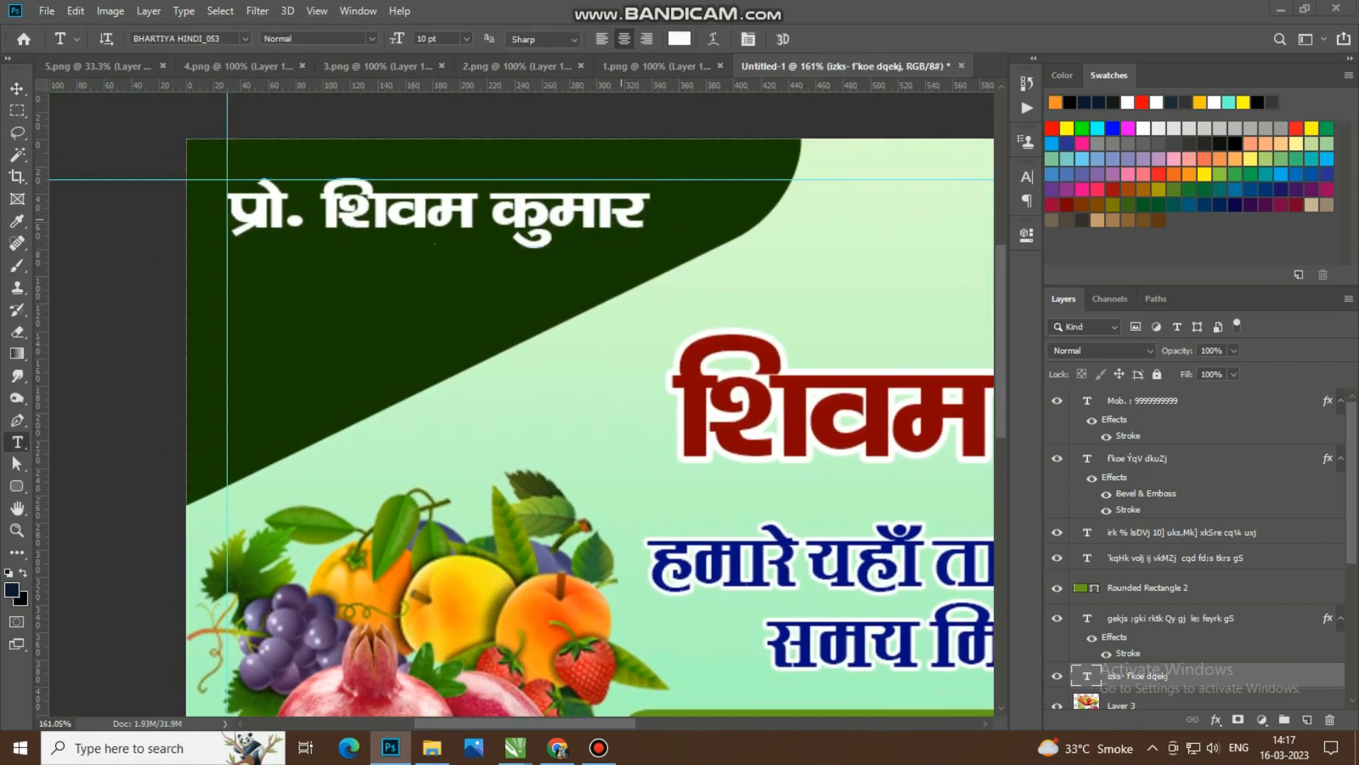
{"action": "left_click", "coordinate": [642, 216]}
{"action": "key", "text": "Return"}
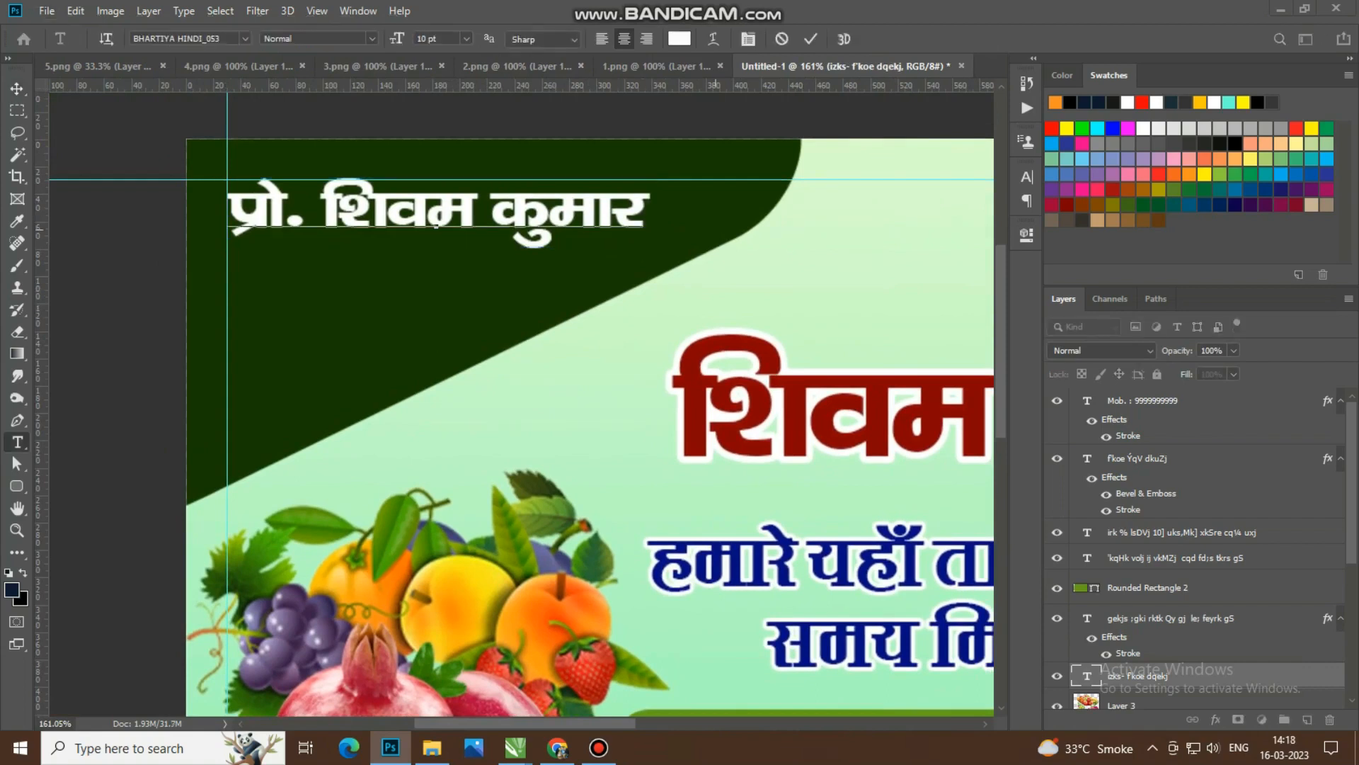
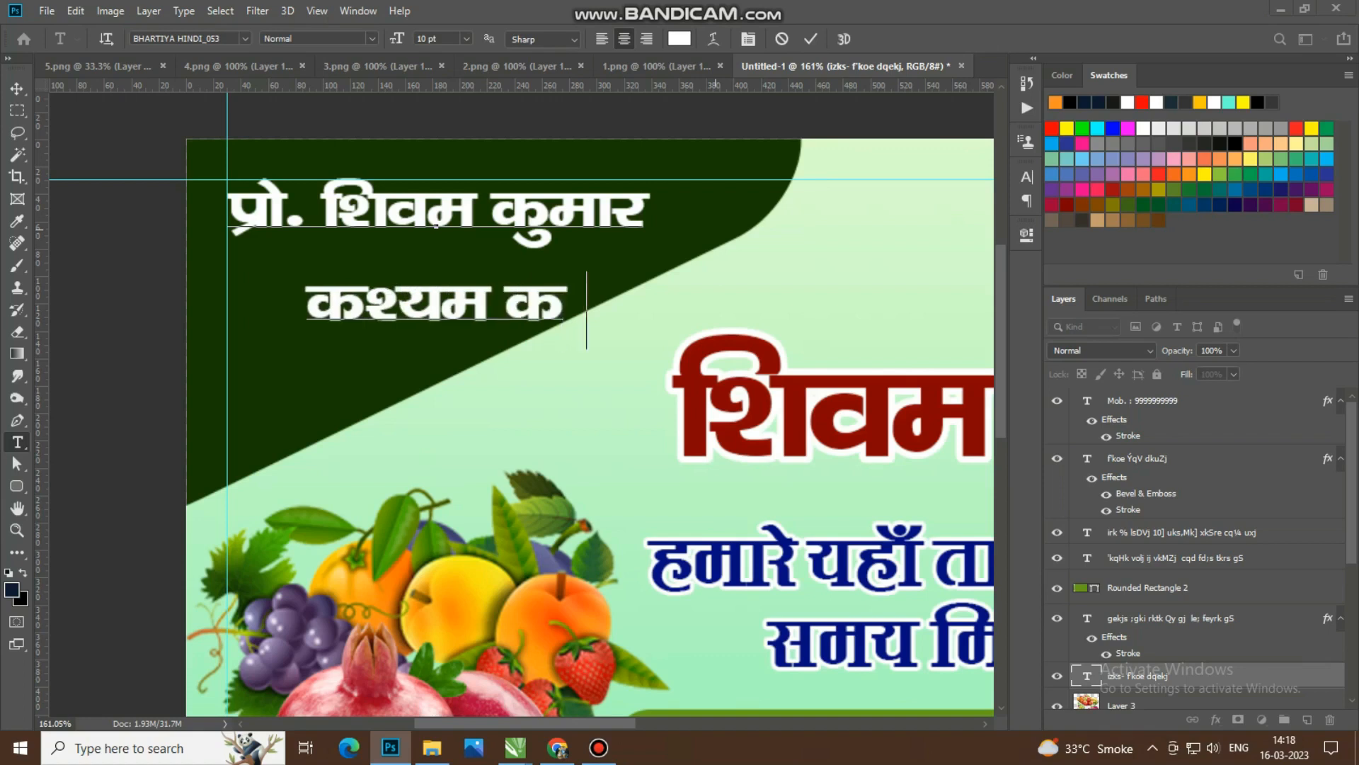
{"action": "left_click", "coordinate": [811, 39]}
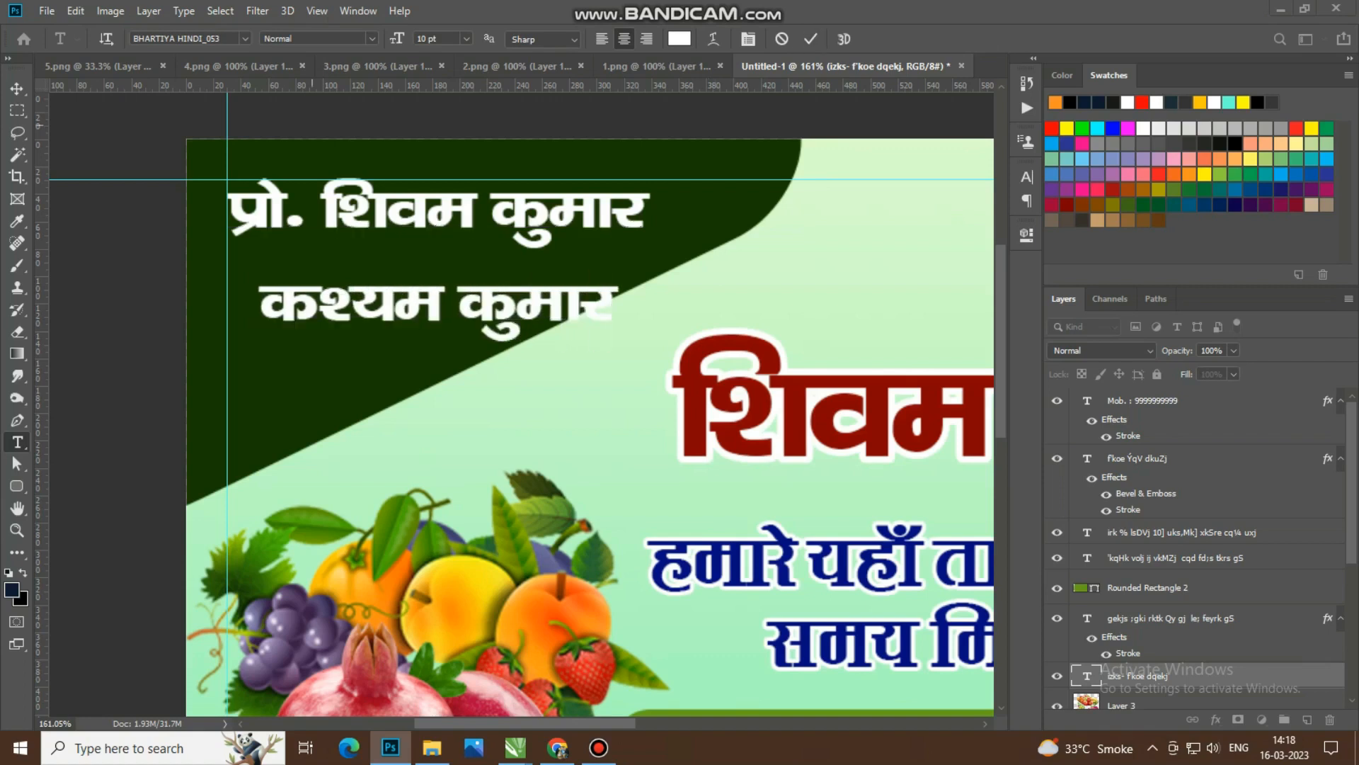
{"action": "left_click", "coordinate": [17, 89]}
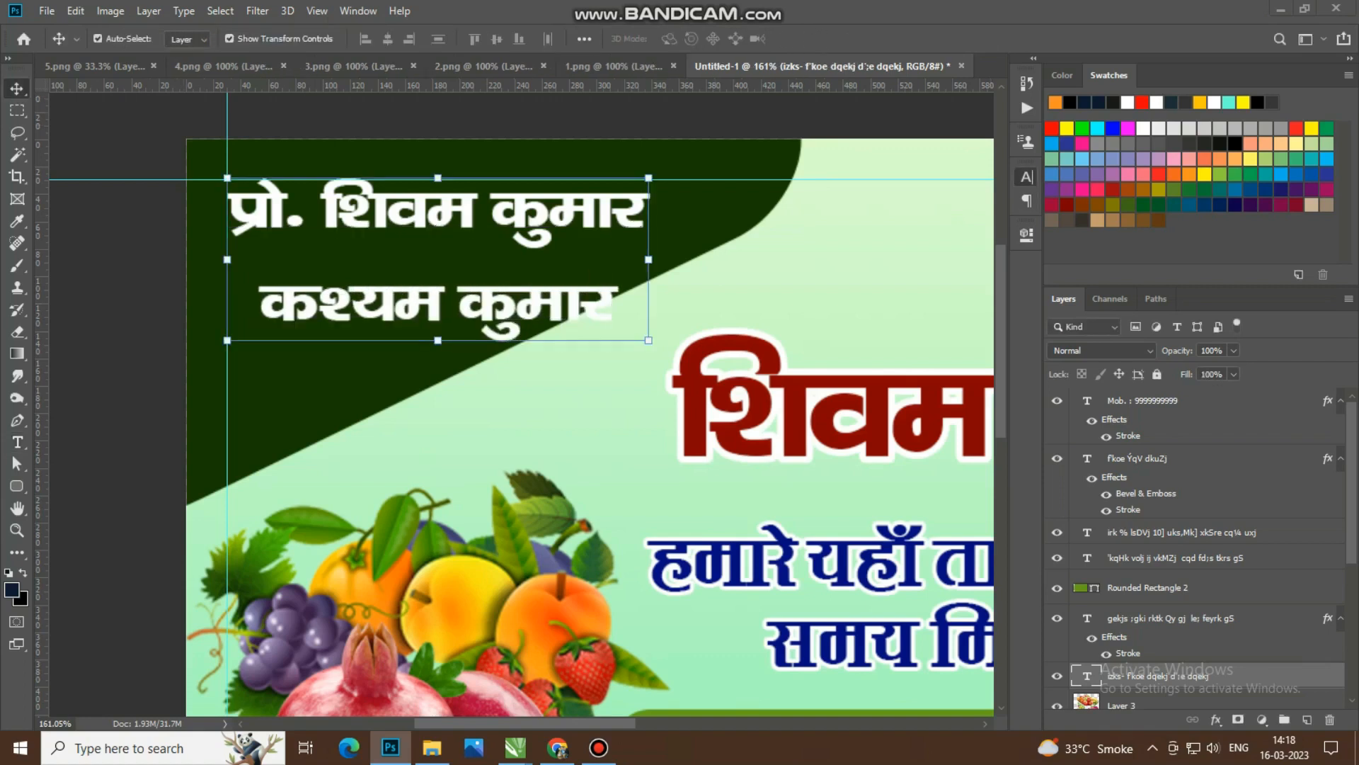
Step: Set the leading of the two-line proprietor name text to Auto and deselect the layer
{"action": "left_click", "coordinate": [1026, 177]}
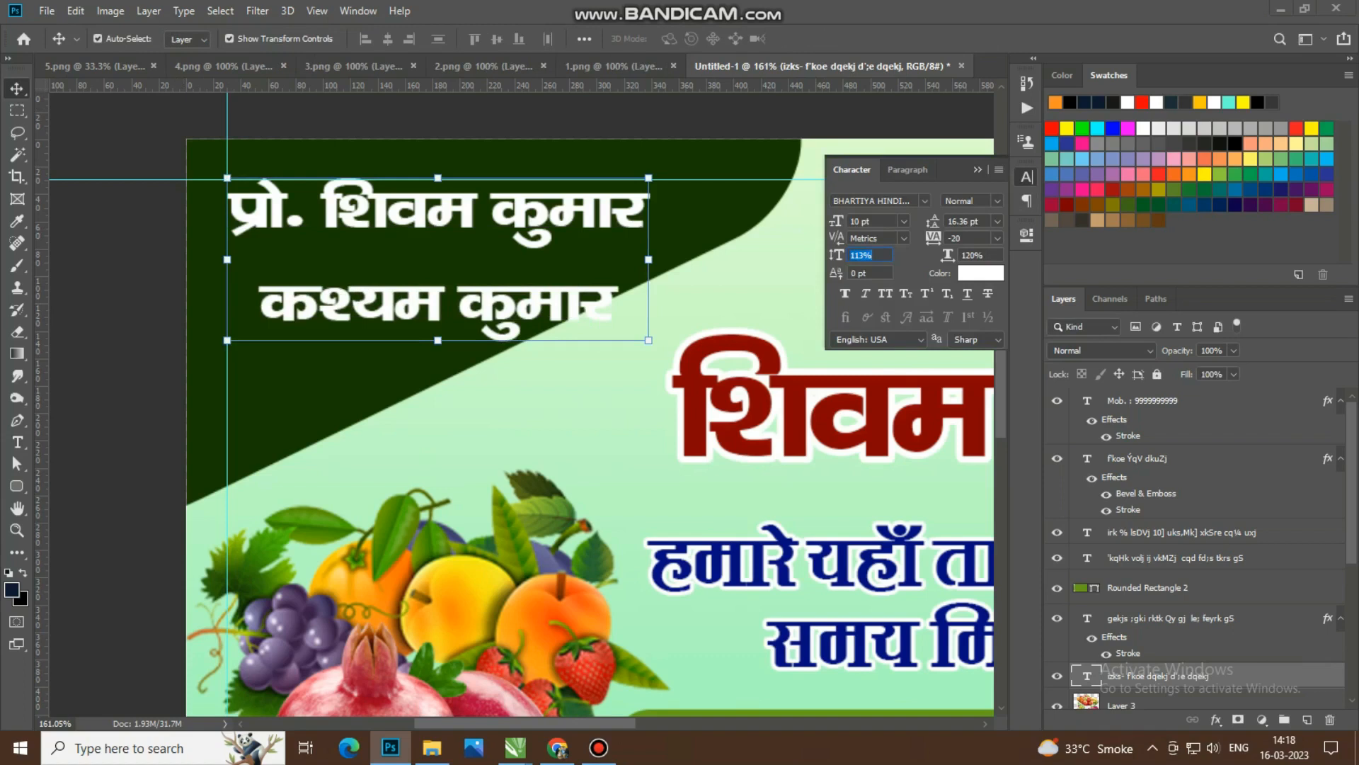
{"action": "left_click", "coordinate": [997, 221]}
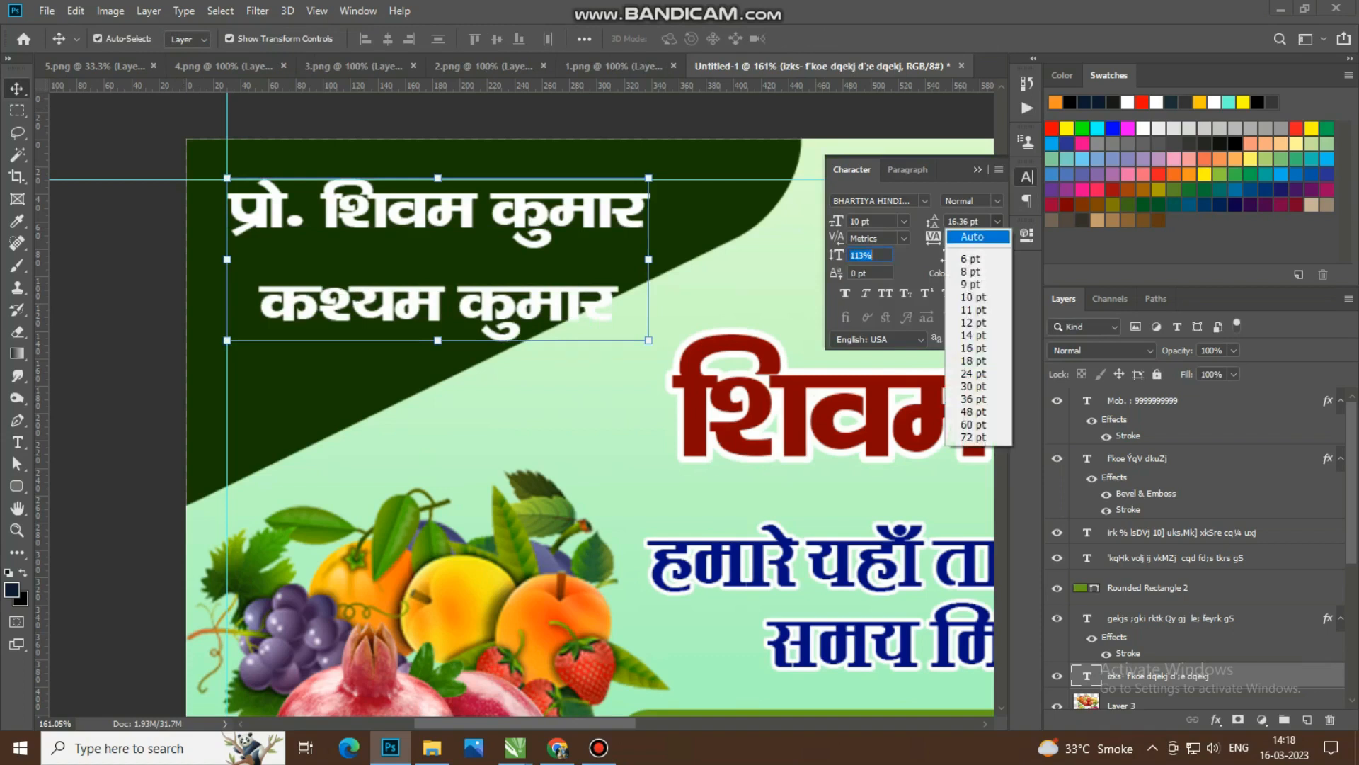
{"action": "left_click", "coordinate": [972, 236]}
{"action": "left_click", "coordinate": [1026, 176]}
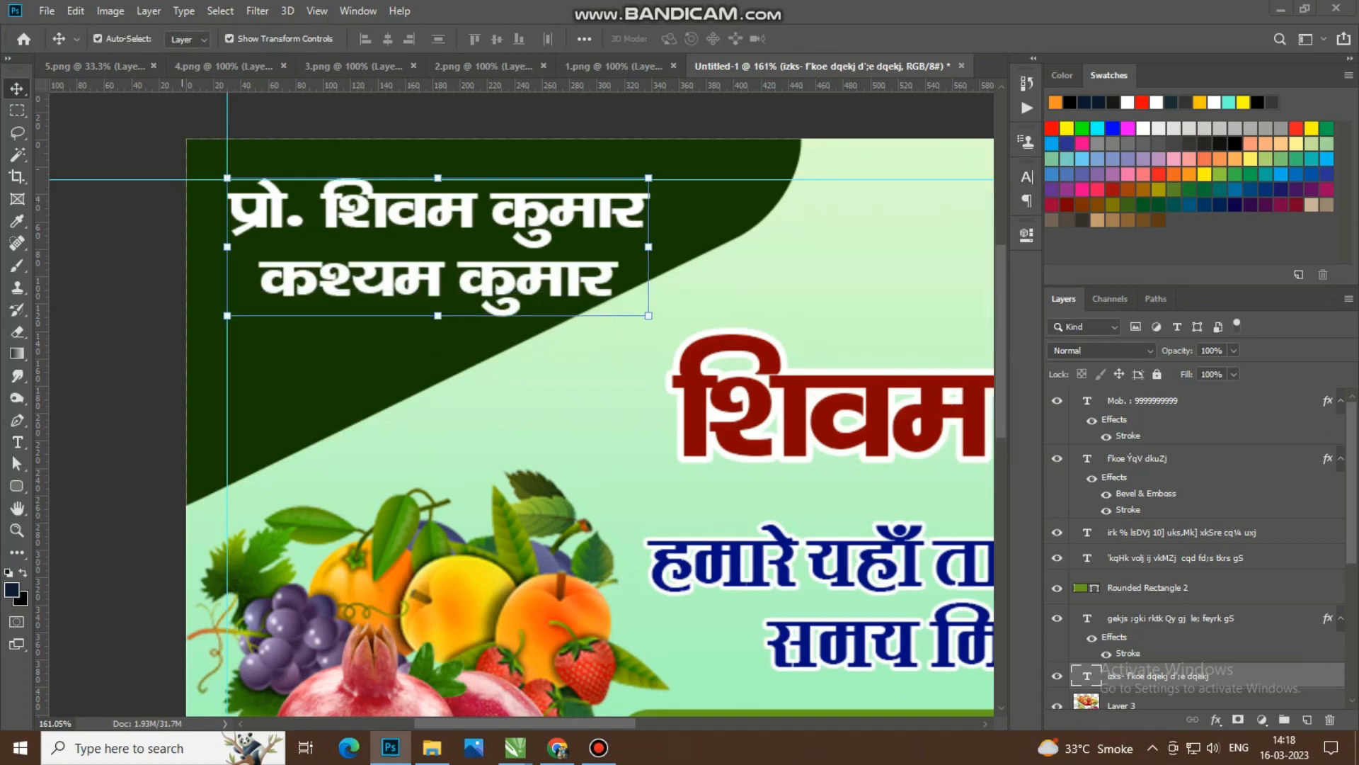
{"action": "left_click", "coordinate": [355, 324]}
Step: Save the card design to the Desktop as Untitled-1 in Photoshop (PSD) format instead of TIFF
{"action": "scroll", "coordinate": [356, 324], "scroll_direction": "down", "scroll_amount": 5}
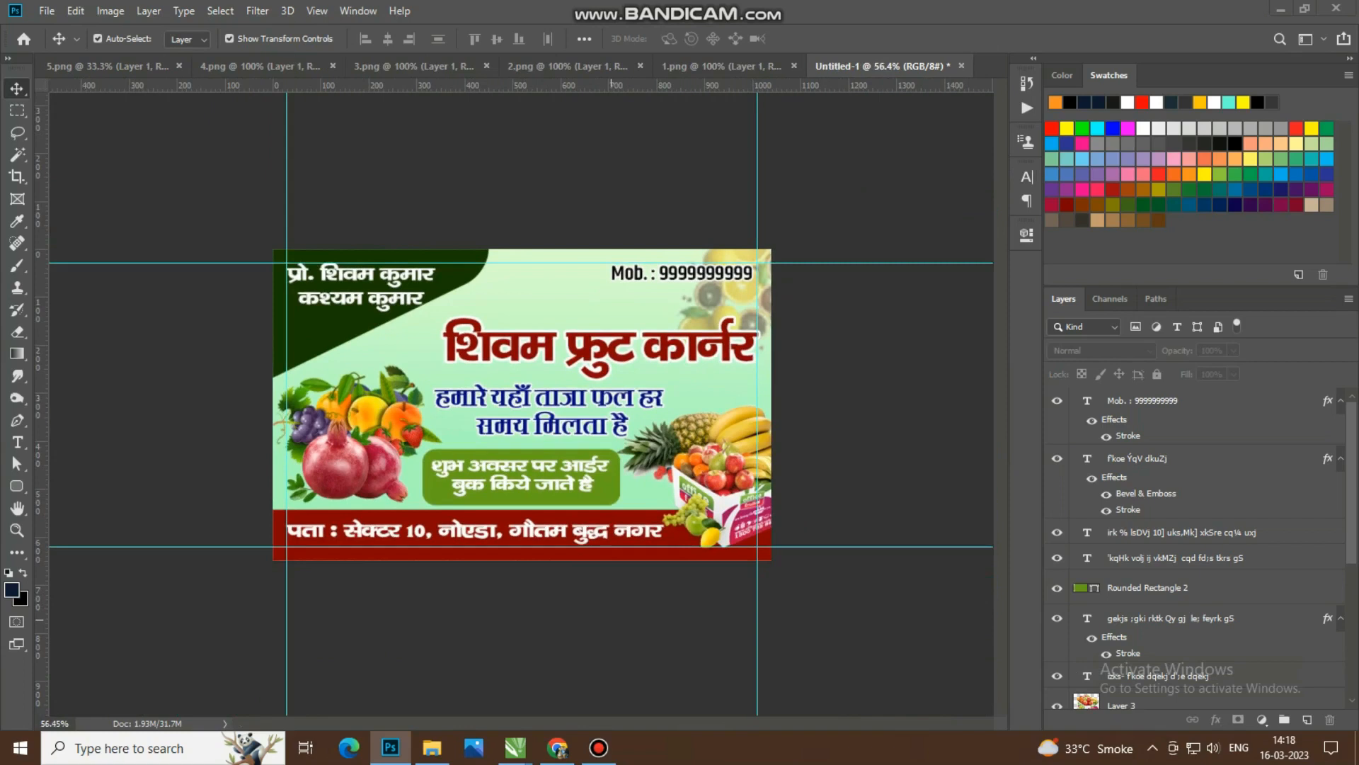
{"action": "key", "text": "ctrl"}
{"action": "key", "text": "ctrl+shift+s"}
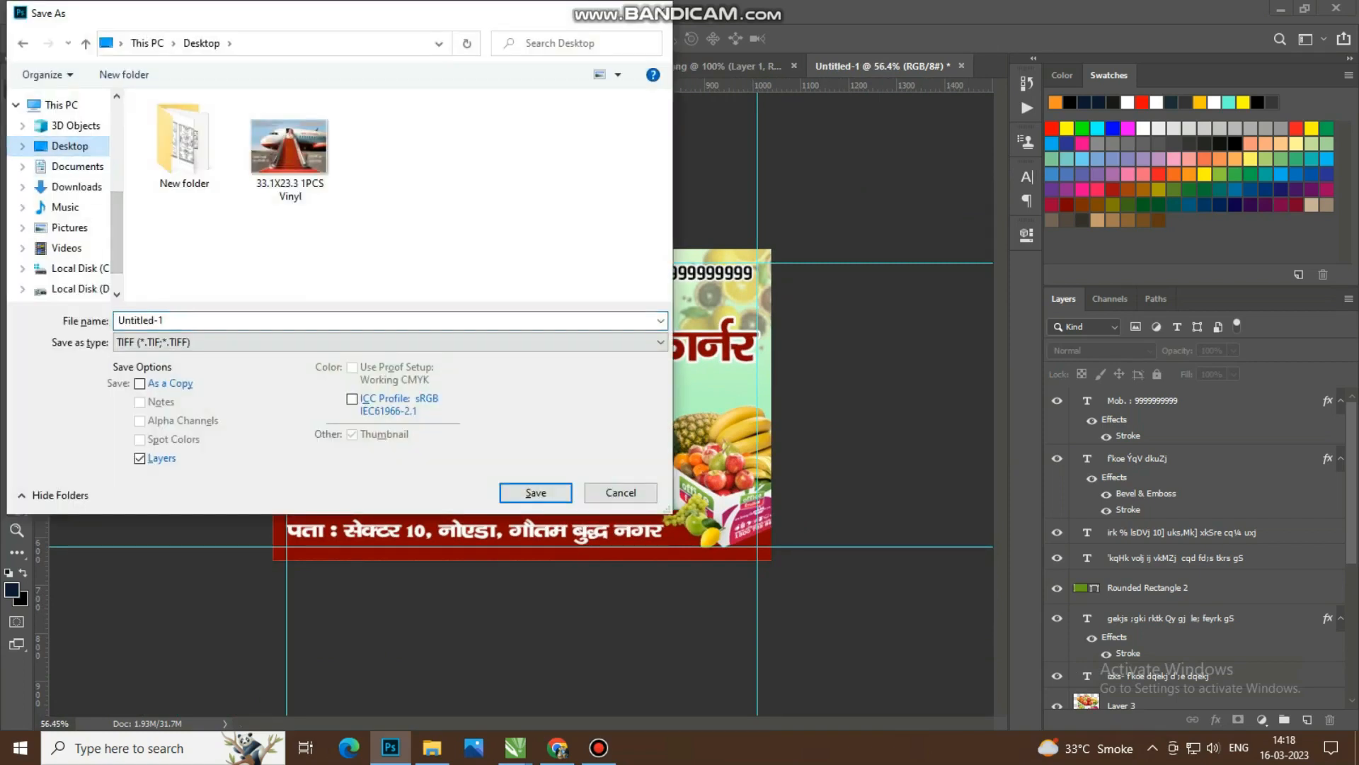
{"action": "key", "text": "Tab"}
{"action": "key", "text": "Down"}
{"action": "key", "text": "p"}
{"action": "key", "text": "Return"}
{"action": "key", "text": "Return"}
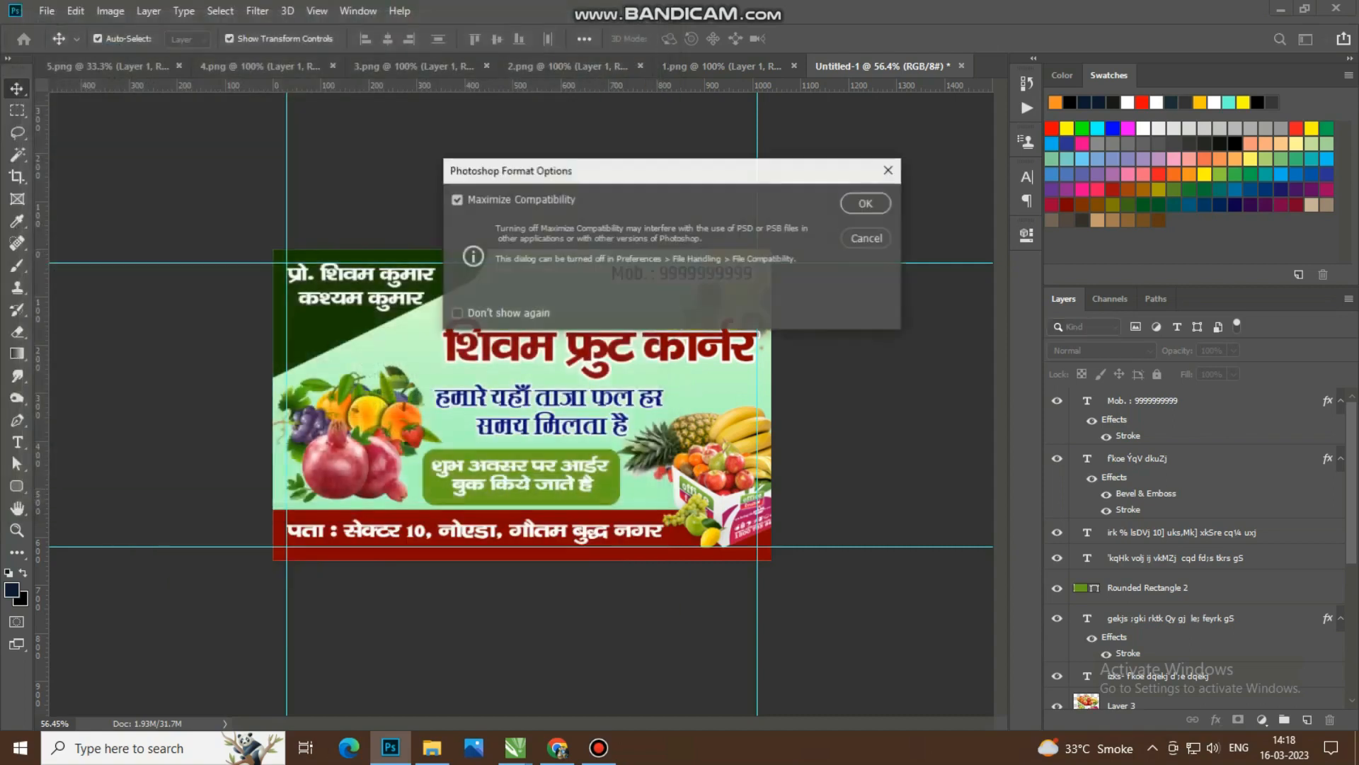